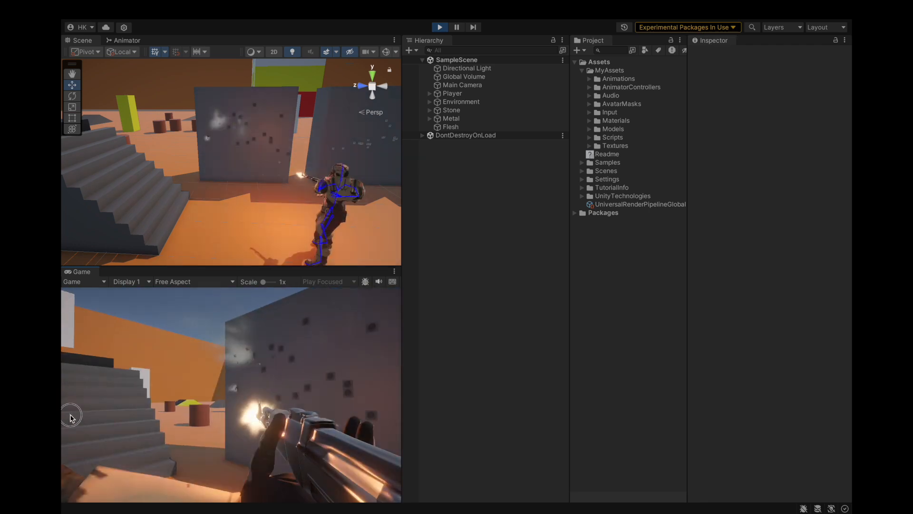
# Step: Move the player around while firing the rifle at the walls, lower the audio volume, and stop the running game
pyautogui.press('d')
pyautogui.press('s')
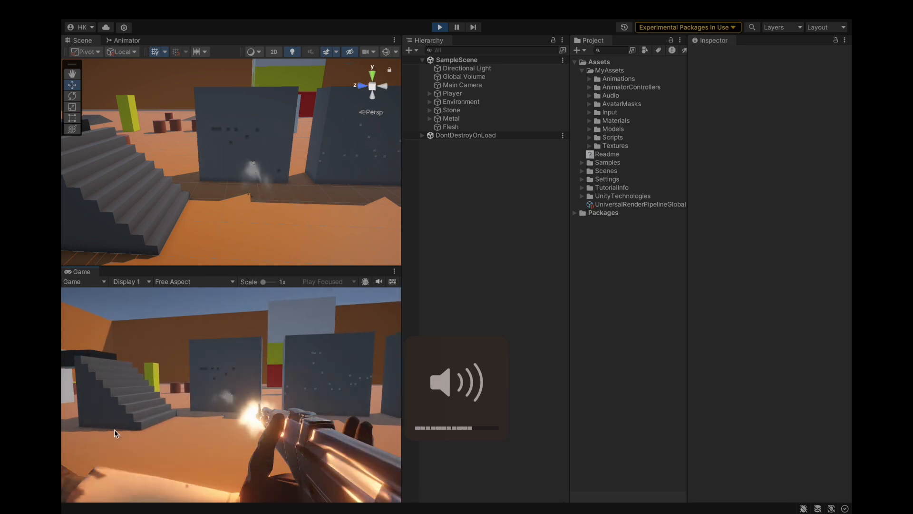
pyautogui.press('XF86AudioLowerVolume')
pyautogui.press('XF86AudioLowerVolume')
pyautogui.press('XF86AudioLowerVolume')
pyautogui.press('XF86AudioLowerVolume')
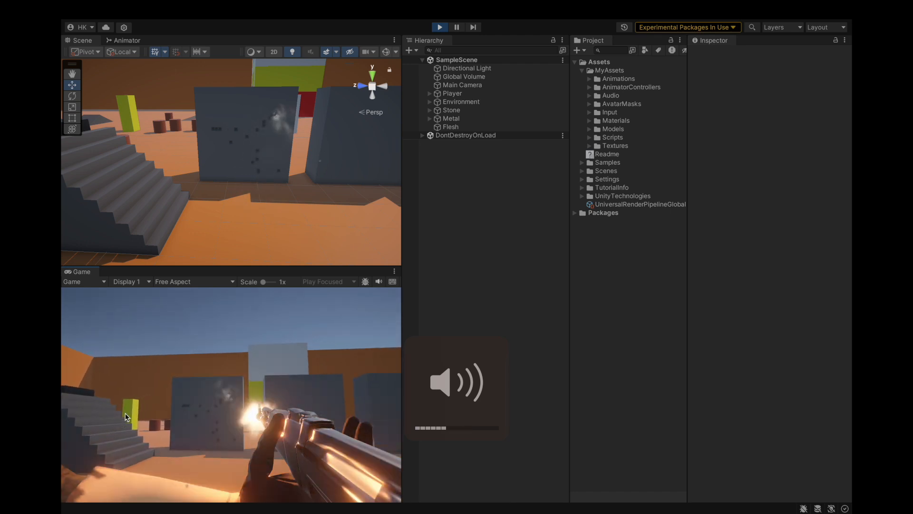
pyautogui.click(439, 27)
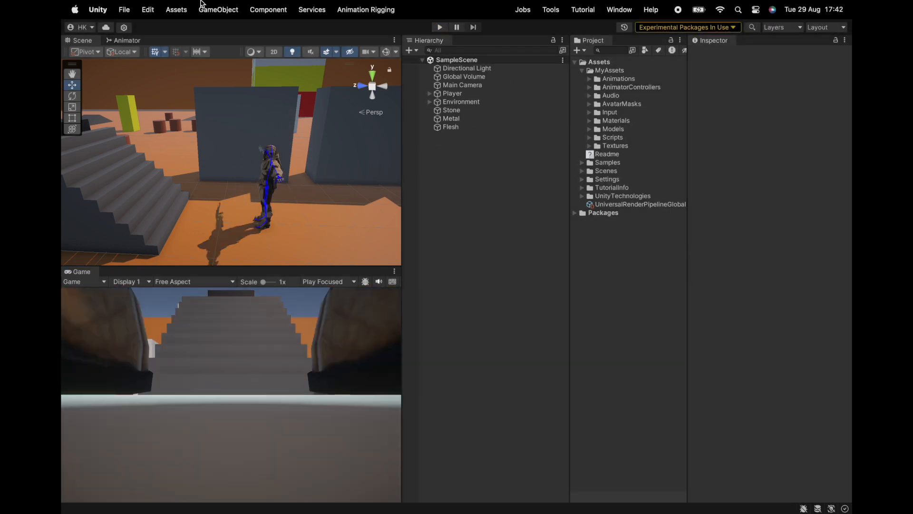
# Step: Save the project
pyautogui.click(125, 9)
pyautogui.click(143, 143)
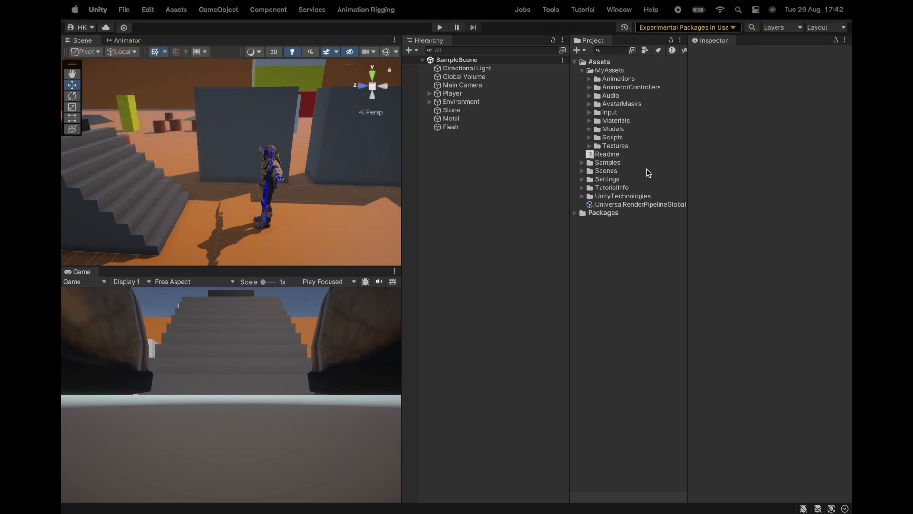
pyautogui.moveTo(338, 169)
pyautogui.keyDown('alt'); pyautogui.mouseDown()
pyautogui.moveTo(460, 155)
pyautogui.moveTo(344, 167)
pyautogui.mouseUp(); pyautogui.keyUp('alt')
pyautogui.scroll(5, 344, 167)
pyautogui.keyDown('alt'); pyautogui.moveTo(288, 187); pyautogui.dragTo(426, 185); pyautogui.keyUp('alt')
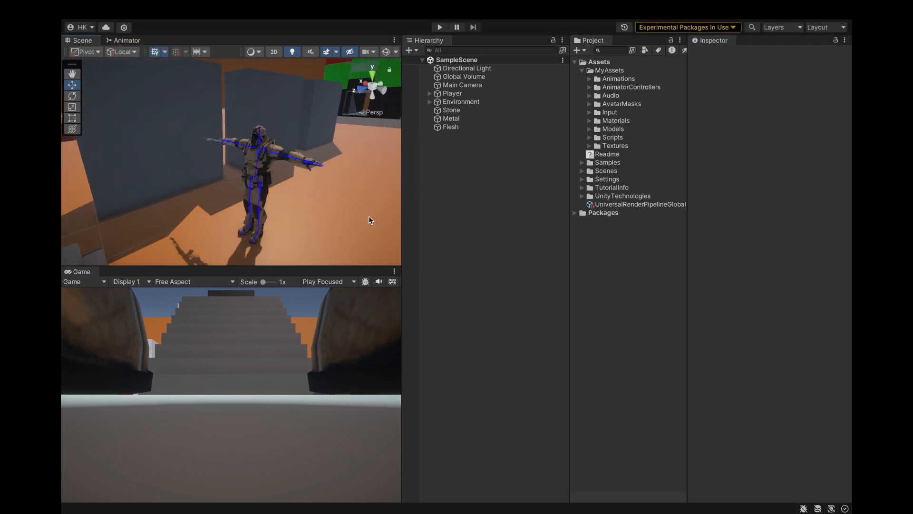
# Step: Examine the Arms layer's settings in the Animator and locate its ArmsMask avatar mask in the project assets
pyautogui.click(107, 41)
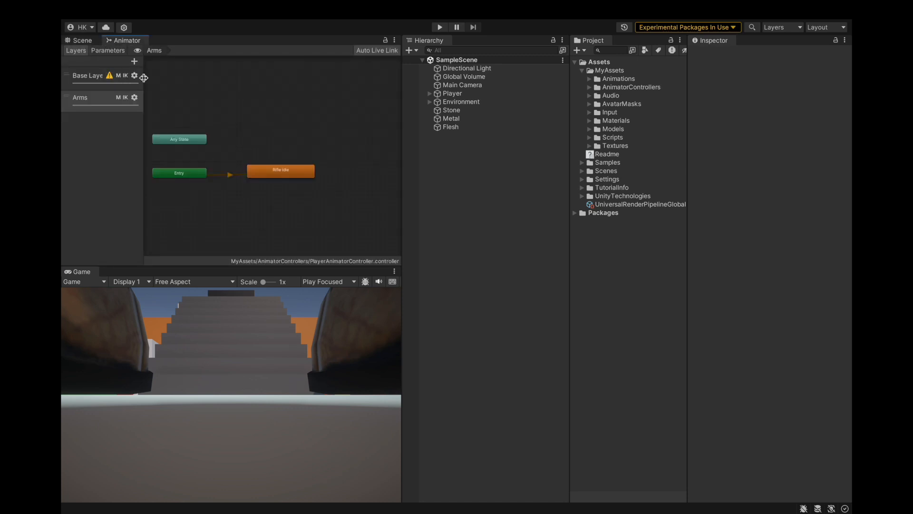
pyautogui.click(132, 83)
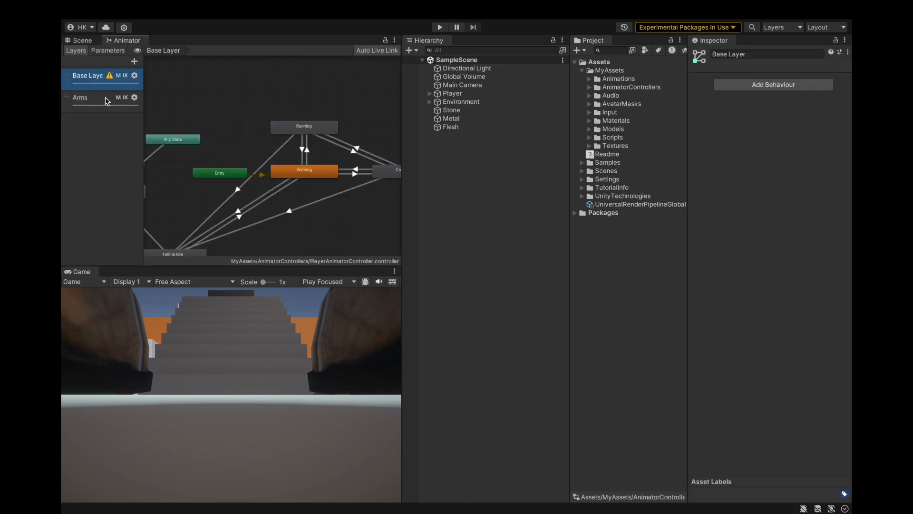
pyautogui.click(106, 99)
pyautogui.click(135, 99)
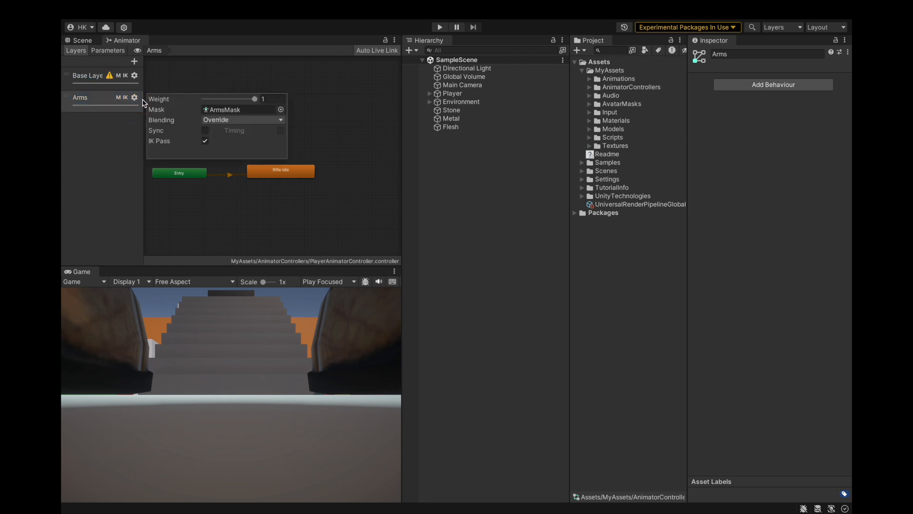
pyautogui.click(216, 110)
pyautogui.click(305, 195)
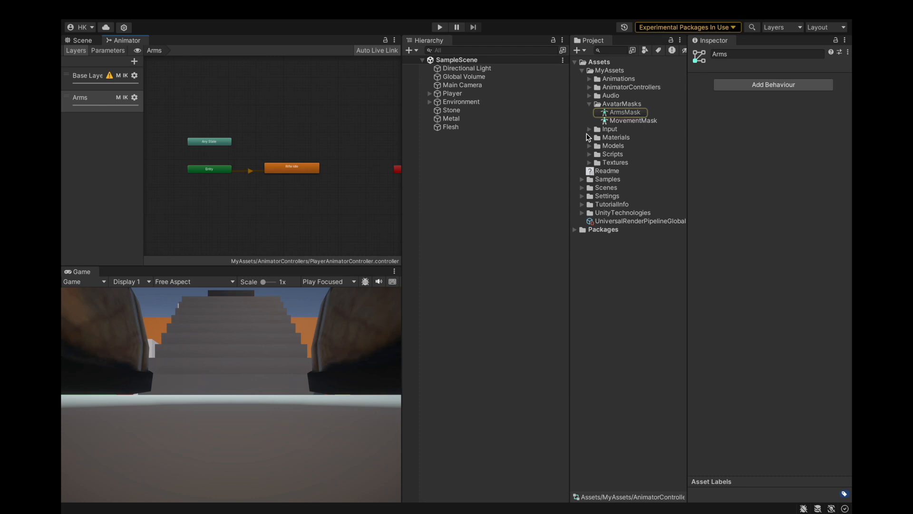
# Step: Preview the Rifle Aiming Idle clip from the player's Gun animations on the Unity Model and add it as a state in the Arms layer
pyautogui.click(590, 79)
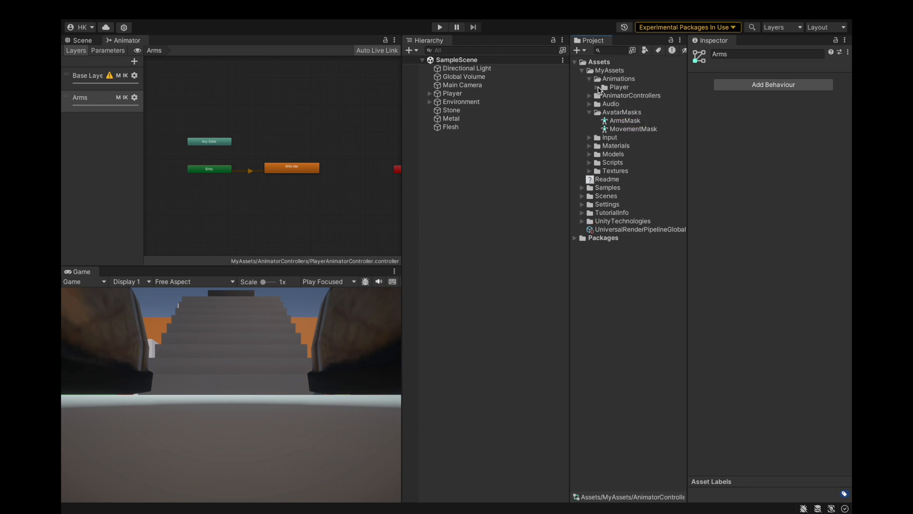
pyautogui.click(597, 87)
pyautogui.click(604, 104)
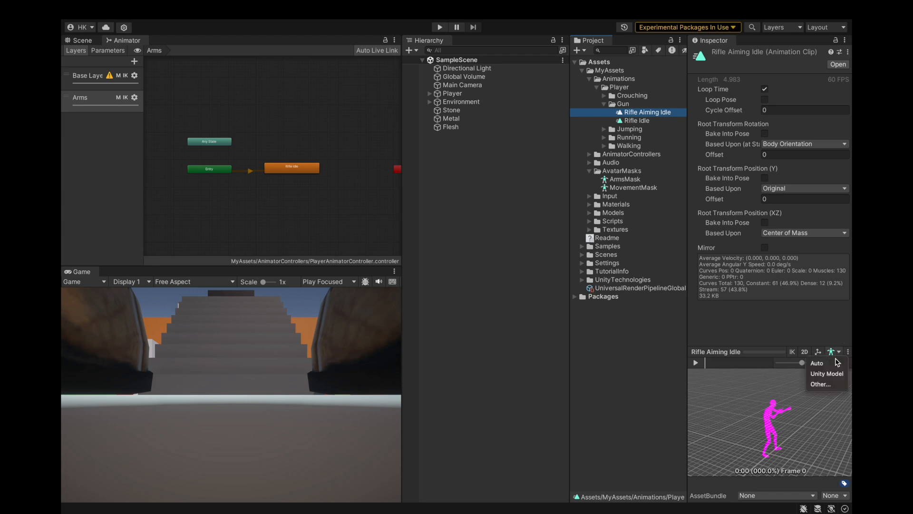
pyautogui.click(827, 374)
pyautogui.moveTo(773, 415); pyautogui.dragTo(655, 356)
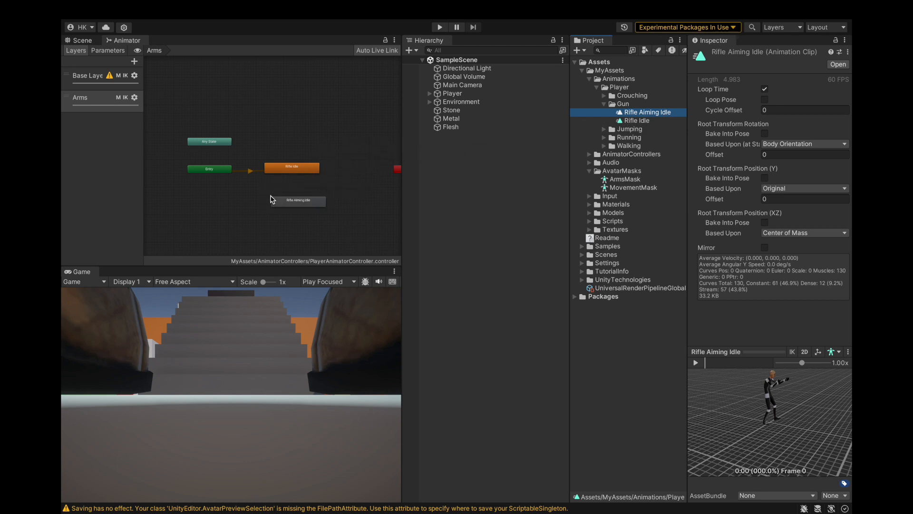
pyautogui.moveTo(272, 199); pyautogui.dragTo(272, 197)
pyautogui.rightClick(275, 198)
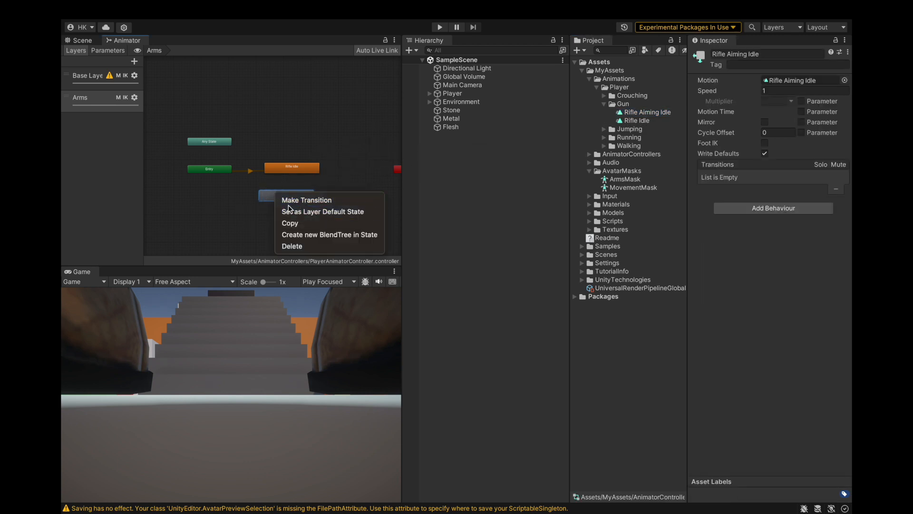
pyautogui.click(289, 195)
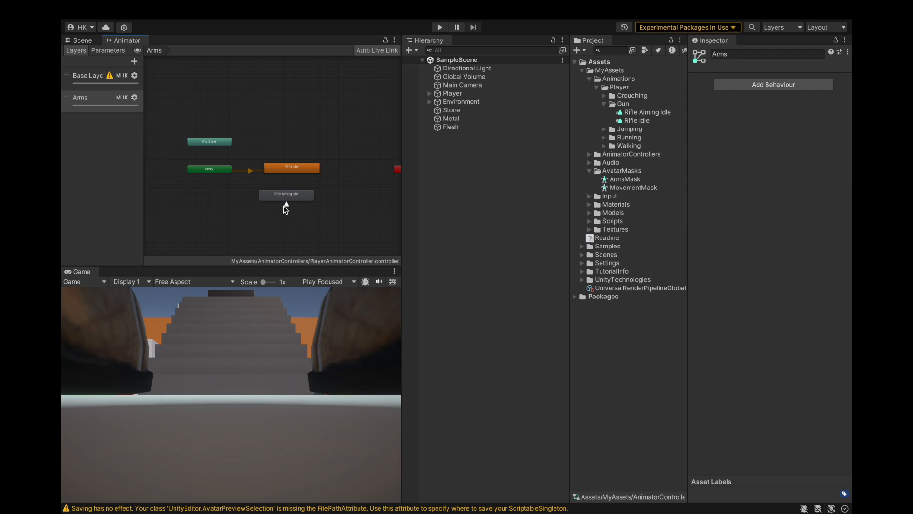
pyautogui.click(287, 206)
pyautogui.click(836, 105)
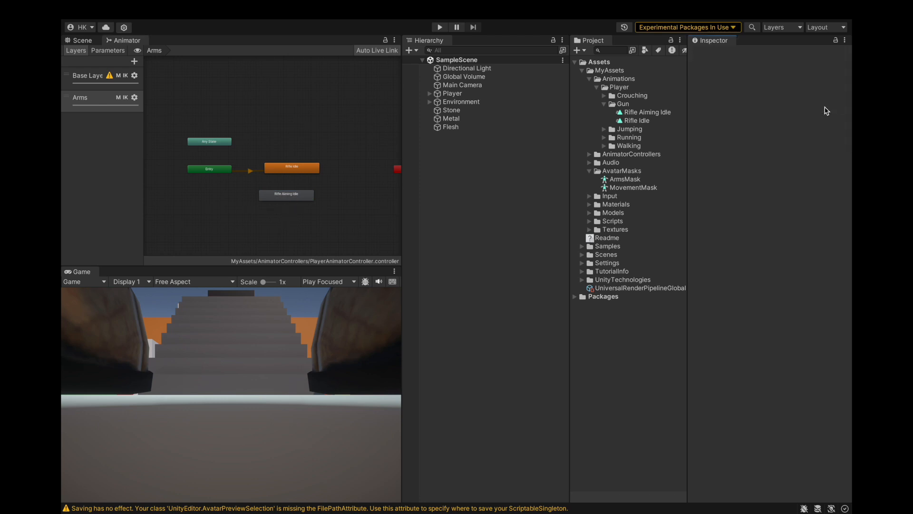
# Step: Set the Rifle Aiming Idle state as the Arms layer's default state
pyautogui.rightClick(287, 195)
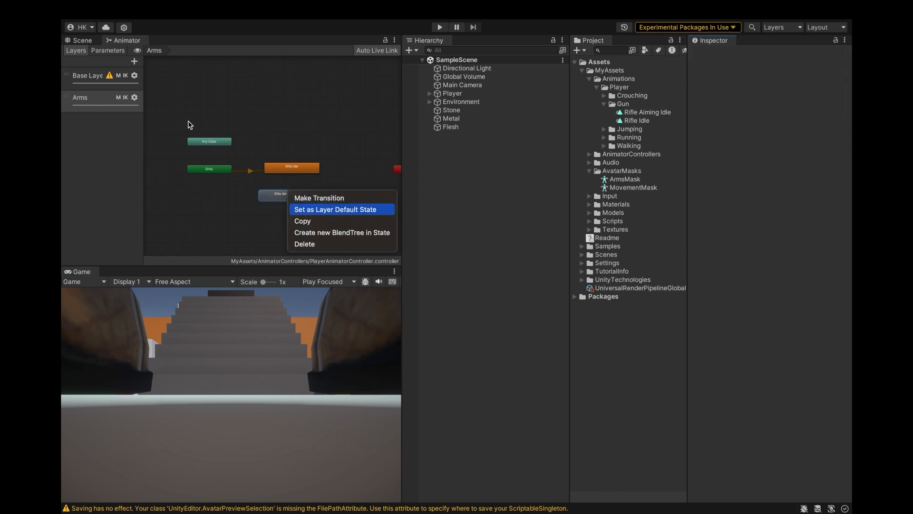
pyautogui.click(333, 209)
# Step: Run the game and check the character's rifle aiming pose in the Scene view
pyautogui.click(80, 40)
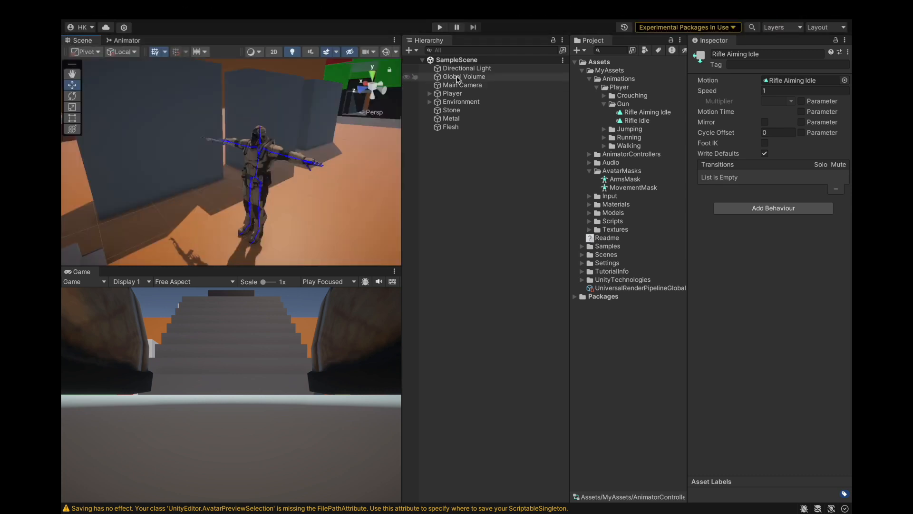
pyautogui.click(440, 27)
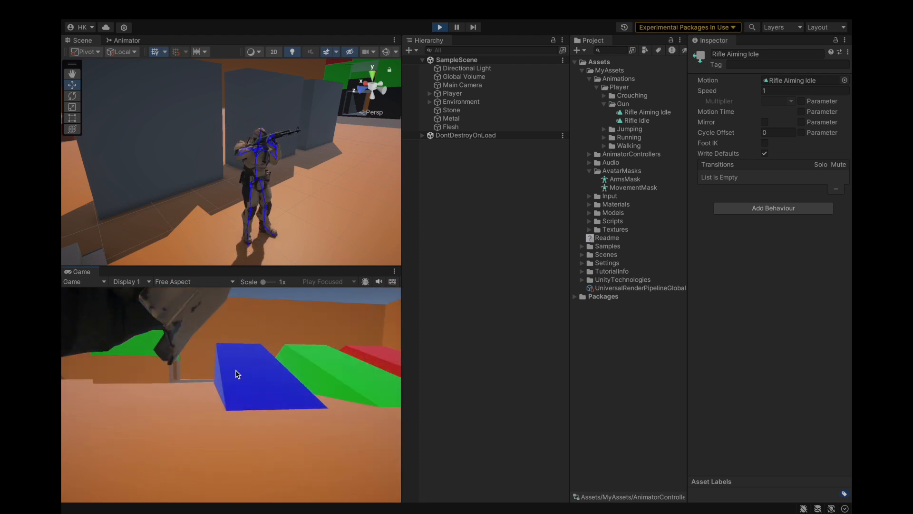
pyautogui.click(455, 374)
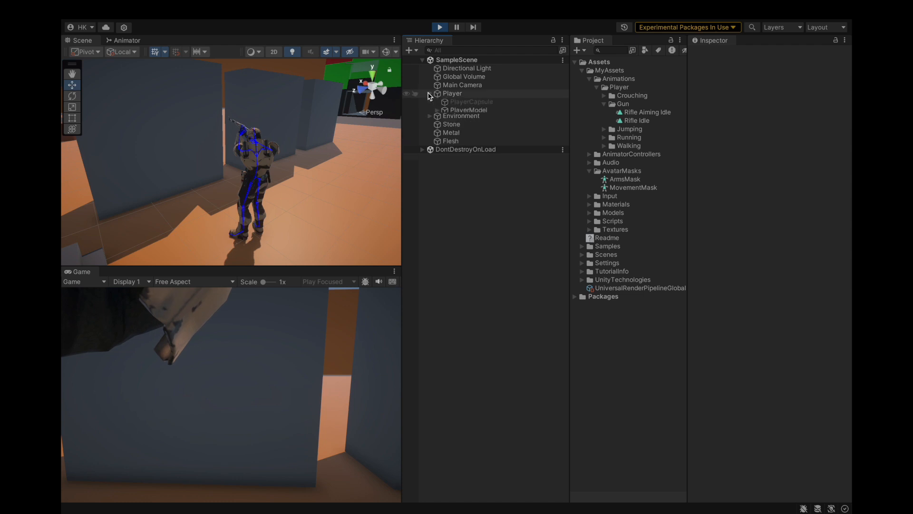
# Step: Try a weight of 0 on the Spine2RotRig constraint under PlayerModel's Rig 1 while the game is running
pyautogui.click(442, 110)
pyautogui.click(438, 110)
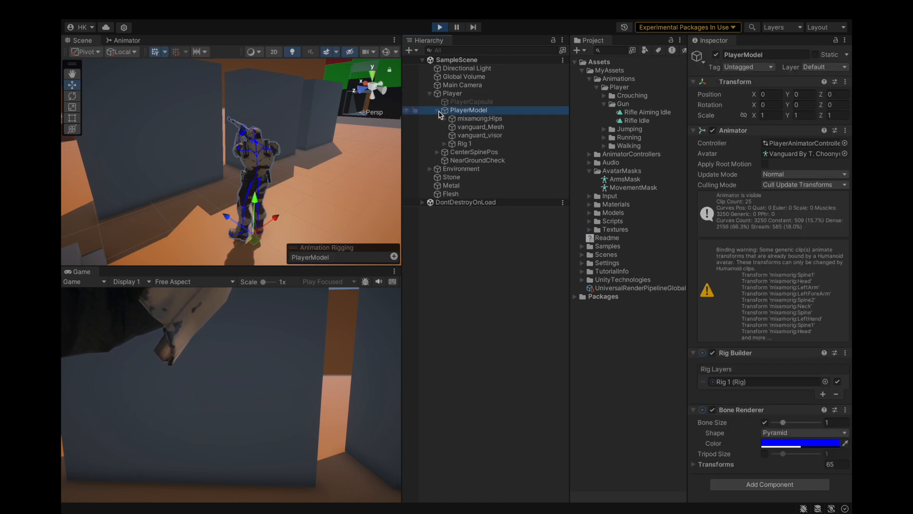
pyautogui.click(445, 144)
pyautogui.click(475, 178)
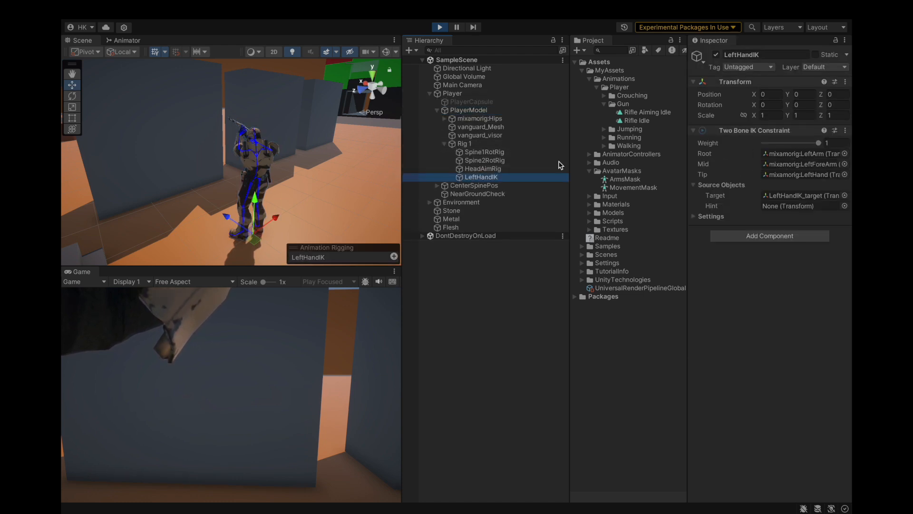
pyautogui.press('Up')
pyautogui.press('Up')
pyautogui.moveTo(814, 144); pyautogui.dragTo(671, 167)
# Step: Inspect the character's aiming pose up close while looking around in the running game, and stop the game
pyautogui.scroll(5, 221, 147)
pyautogui.keyDown('alt'); pyautogui.moveTo(220, 147); pyautogui.dragTo(423, 164); pyautogui.keyUp('alt')
pyautogui.click(334, 325)
pyautogui.moveTo(333, 435); pyautogui.dragTo(448, 417)
pyautogui.click(448, 413)
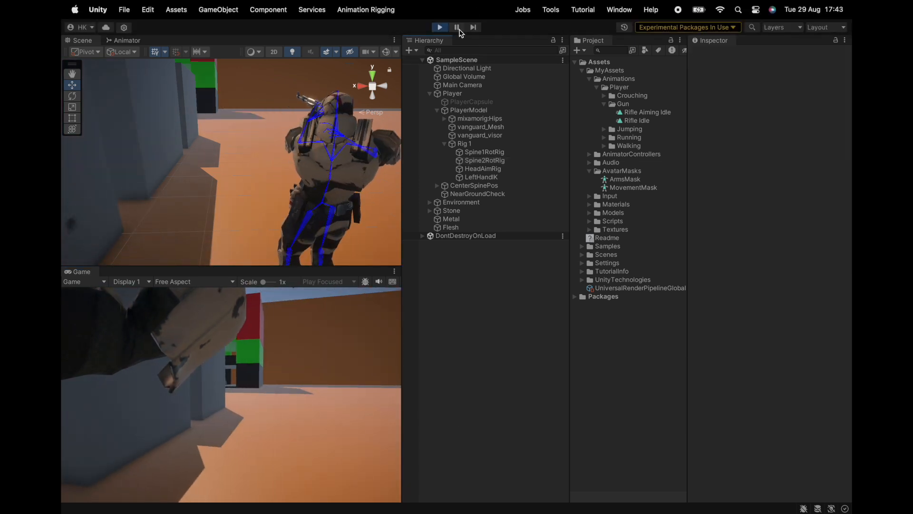
pyautogui.click(439, 27)
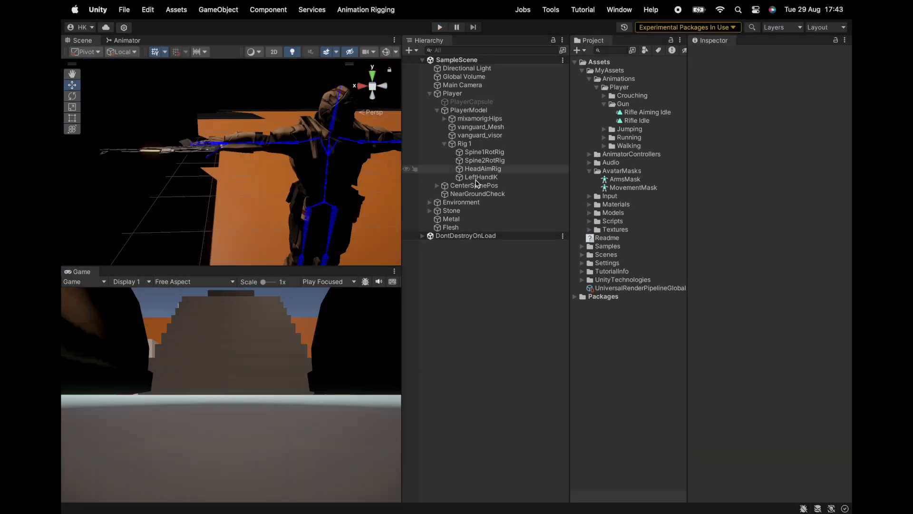
# Step: Set the Spine2RotRig constraint's weight to 0 in edit mode and save the project
pyautogui.click(477, 162)
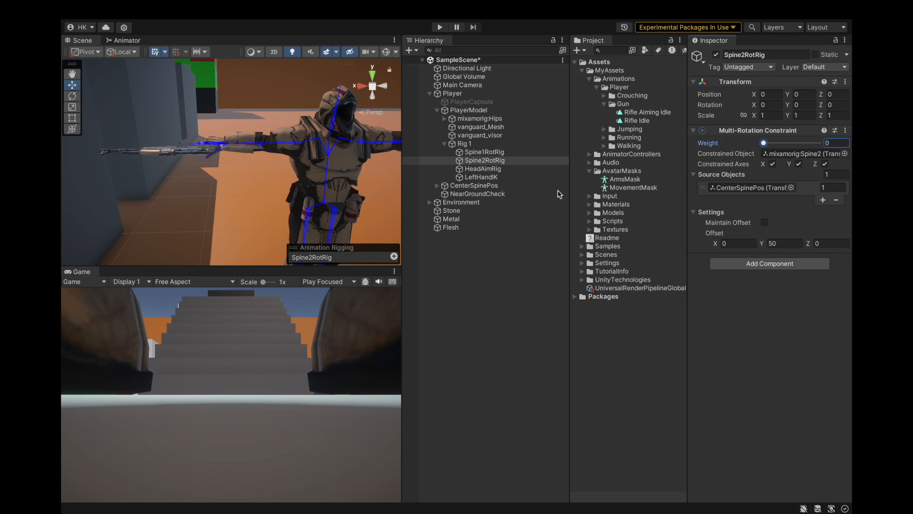
pyautogui.click(124, 10)
pyautogui.click(138, 144)
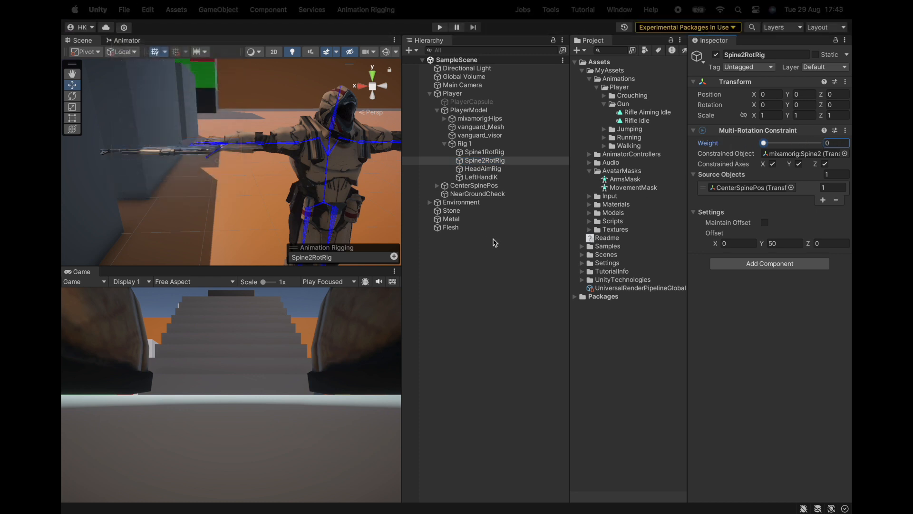
# Step: Rename the ArmsMask avatar mask as UpperBody and have its humanoid mask include the head, body, arms and hand IK
pyautogui.click(491, 231)
pyautogui.click(604, 179)
pyautogui.rightClick(620, 180)
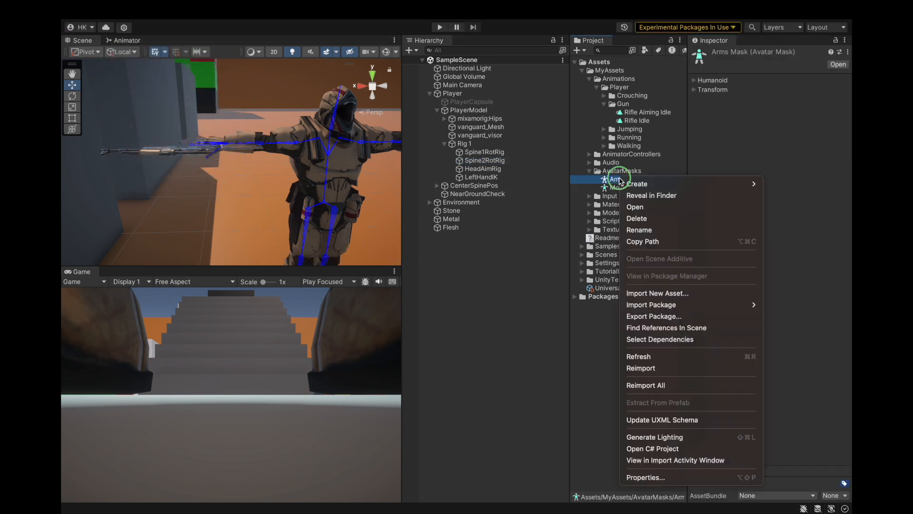
pyautogui.click(632, 228)
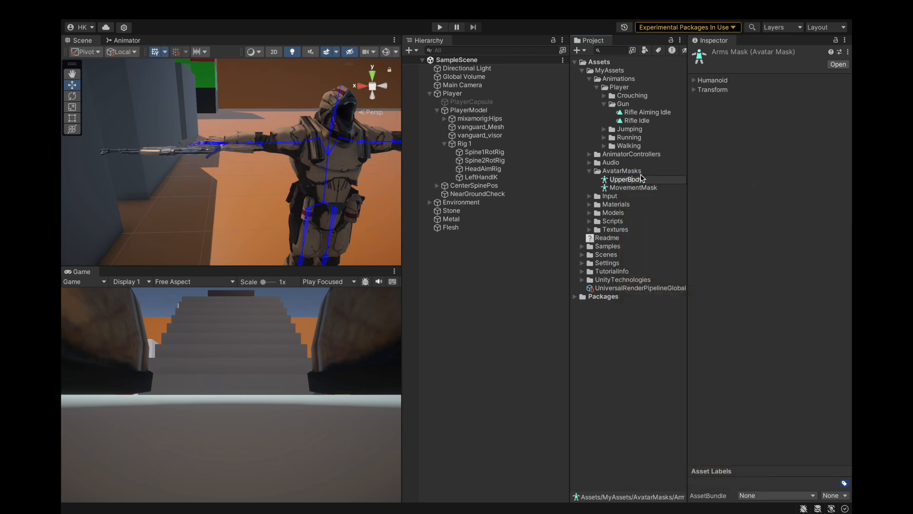
pyautogui.click(638, 186)
pyautogui.click(692, 83)
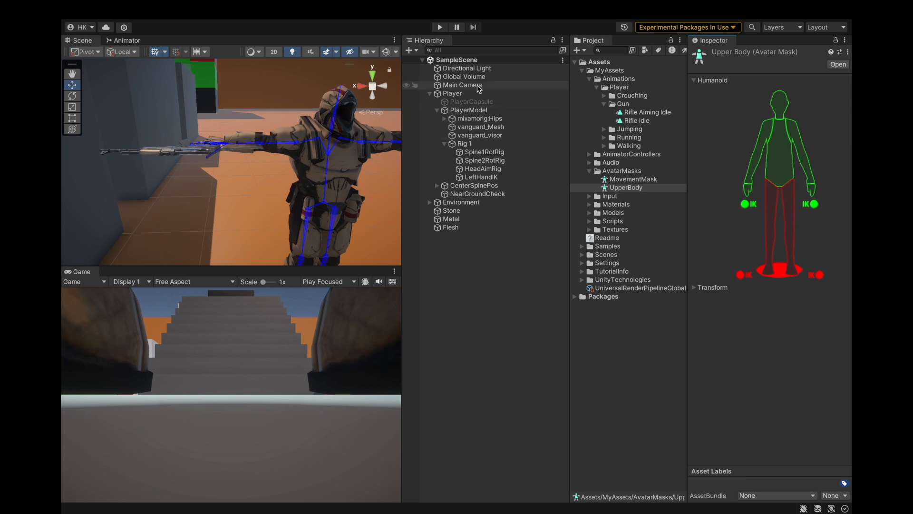
# Step: Run the game and test the aiming pose by varying Rig 1's weight, ending at 1, and stop the game
pyautogui.click(440, 27)
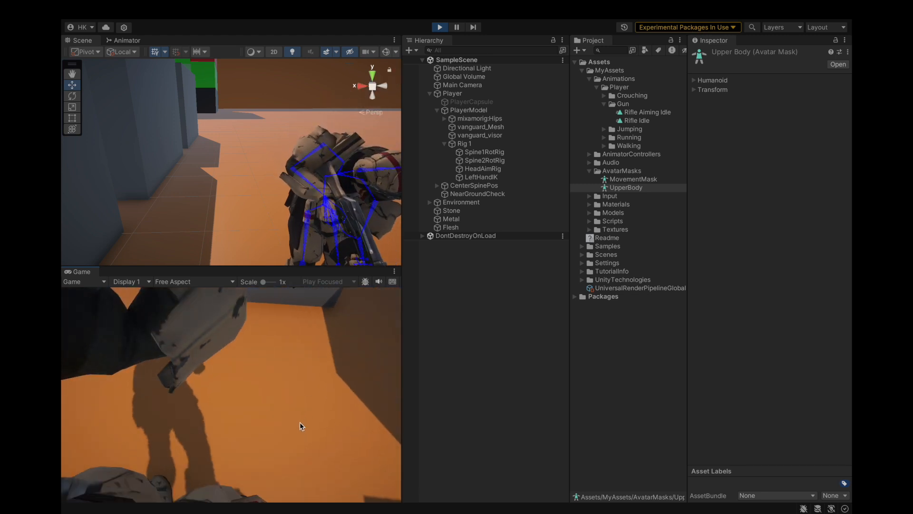
pyautogui.click(468, 324)
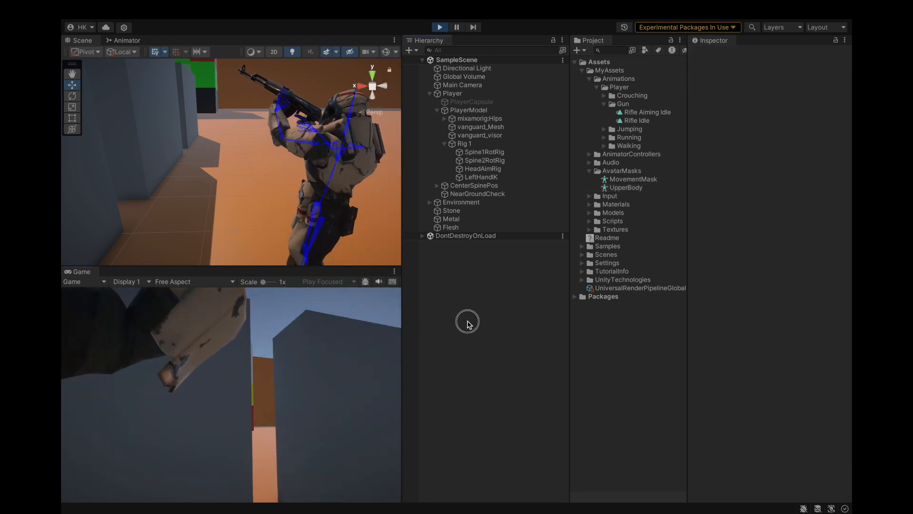
pyautogui.click(480, 143)
pyautogui.moveTo(803, 149); pyautogui.dragTo(846, 145)
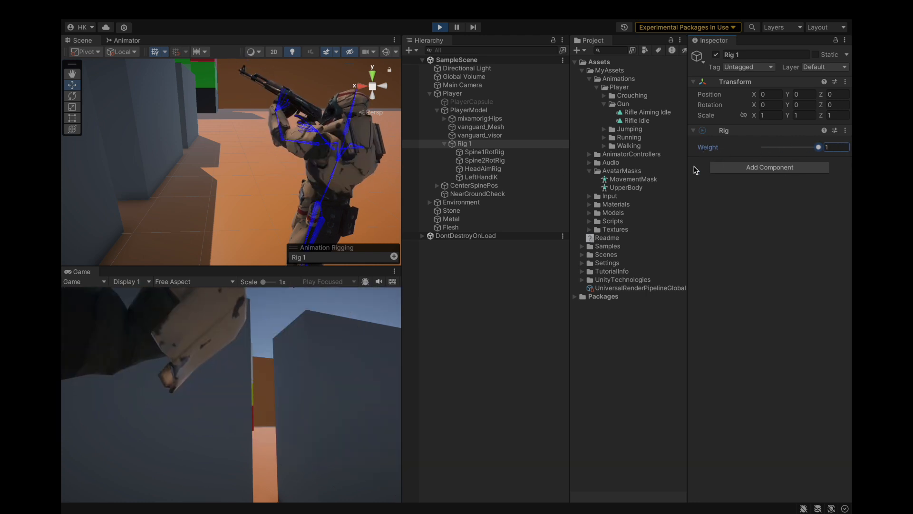
pyautogui.click(438, 27)
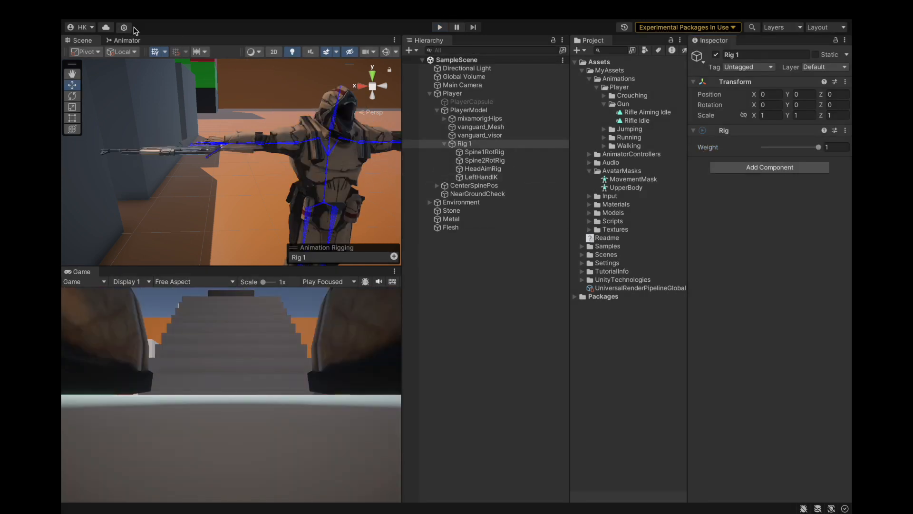
# Step: Place the Rifle Aiming Idle state directly below Rifle Idle in the Arms layer and return to the Scene view
pyautogui.click(126, 41)
pyautogui.click(134, 90)
pyautogui.click(122, 102)
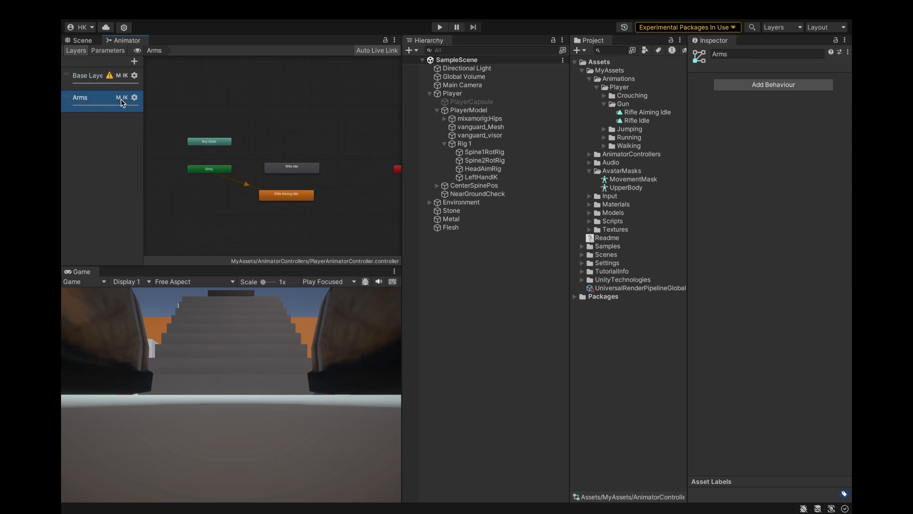
pyautogui.click(288, 197)
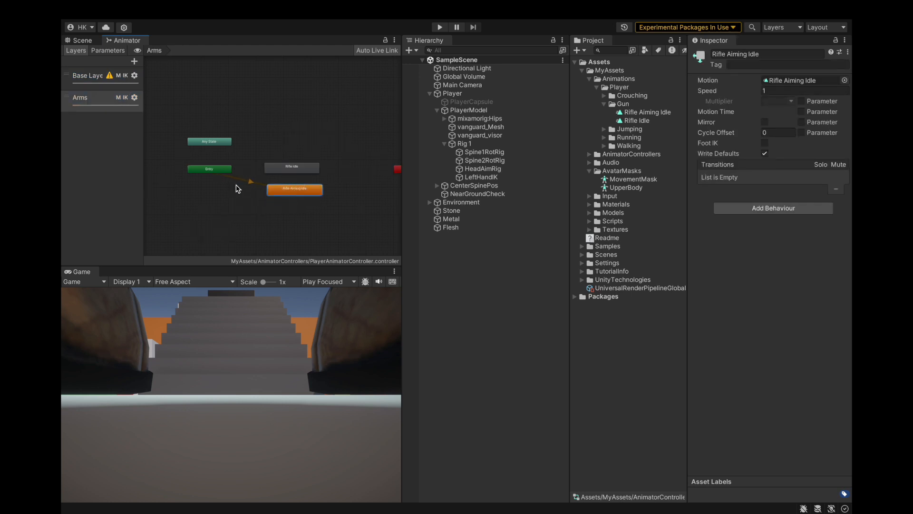
pyautogui.click(84, 41)
pyautogui.scroll(-8, 289, 162)
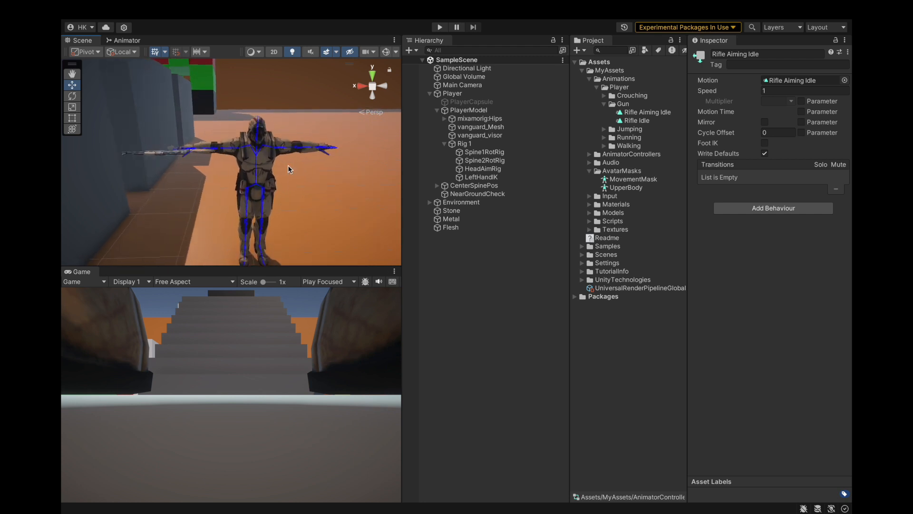
# Step: Review the Spine1RotRig, Spine2RotRig, HeadAimRig and LeftHandIK constraint settings under Rig 1, then clear the selection
pyautogui.click(485, 160)
pyautogui.click(489, 152)
pyautogui.click(489, 161)
pyautogui.click(489, 152)
pyautogui.click(490, 161)
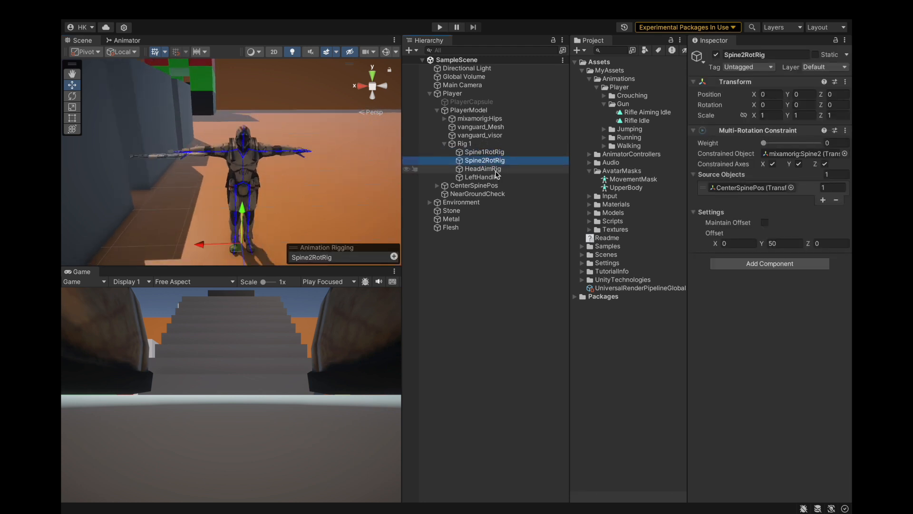
pyautogui.click(494, 169)
pyautogui.click(482, 177)
pyautogui.click(490, 267)
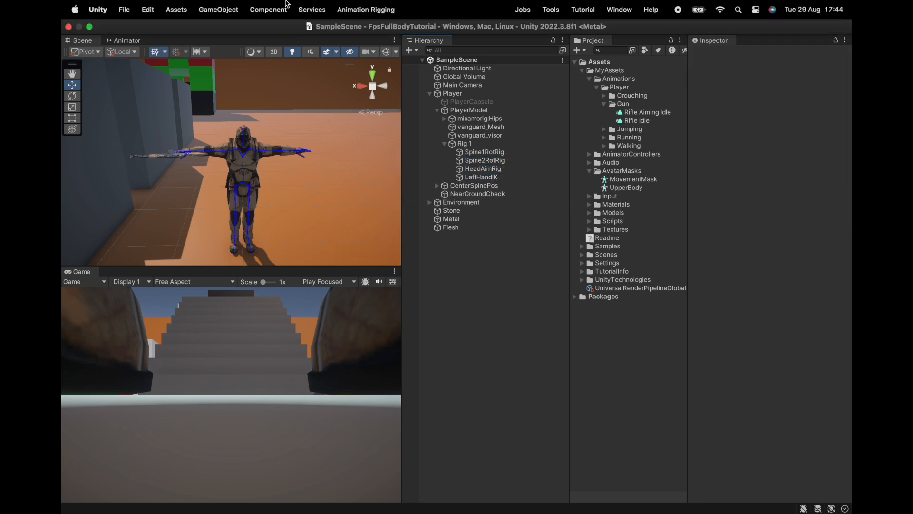
# Step: Run the game and test the rifle aiming pose while looking around, walking and firing
pyautogui.click(438, 28)
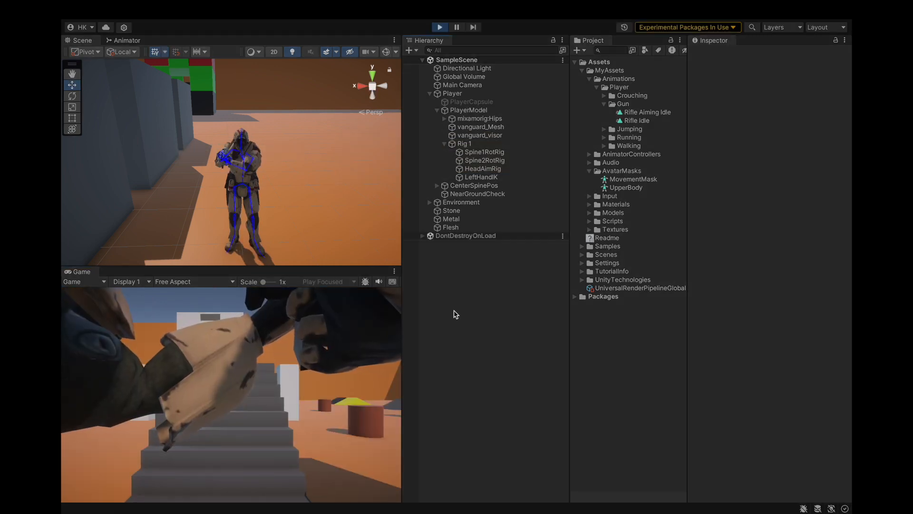
pyautogui.keyDown('alt'); pyautogui.moveTo(329, 220); pyautogui.dragTo(538, 194); pyautogui.keyUp('alt')
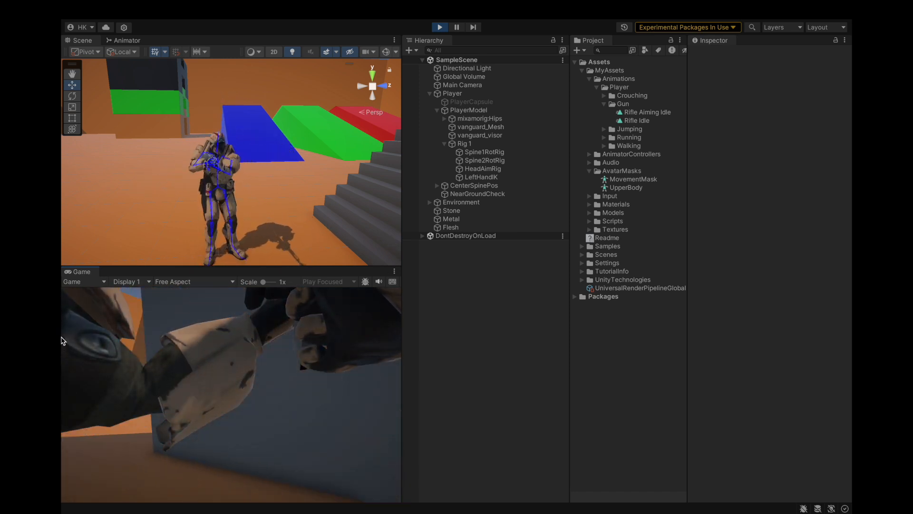
pyautogui.moveTo(70, 320); pyautogui.dragTo(161, 356)
pyautogui.press('w')
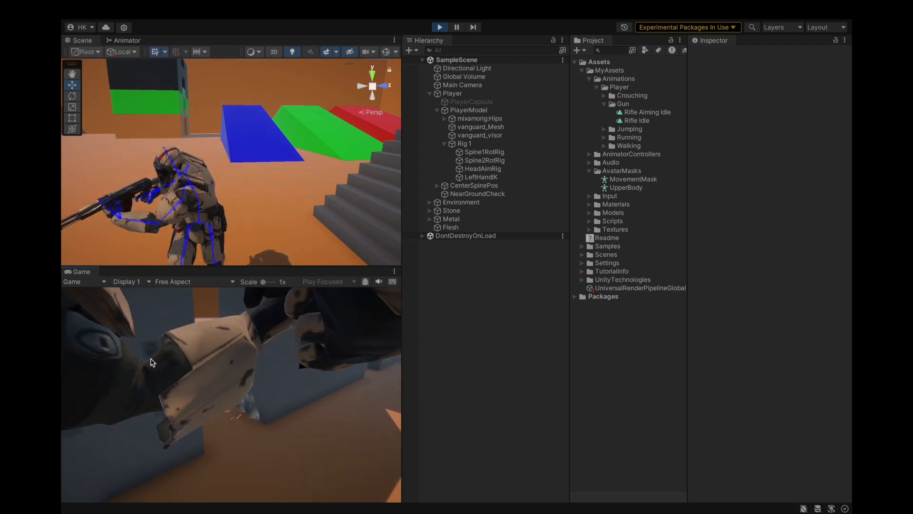
pyautogui.moveTo(136, 328); pyautogui.dragTo(107, 321)
pyautogui.press('w')
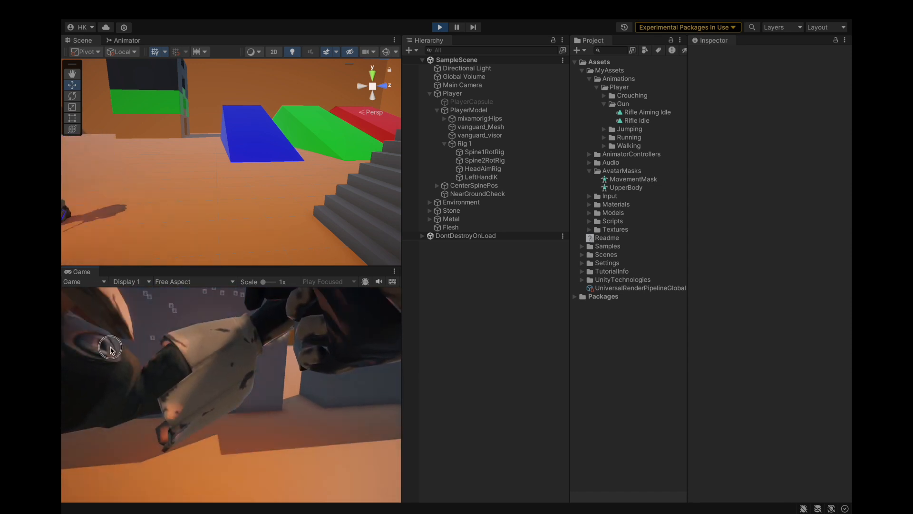
# Step: Test the aiming pose while jumping across the coloured ramps, firing and looking up, and stop the game
pyautogui.press('space')
pyautogui.press('space')
pyautogui.press('space')
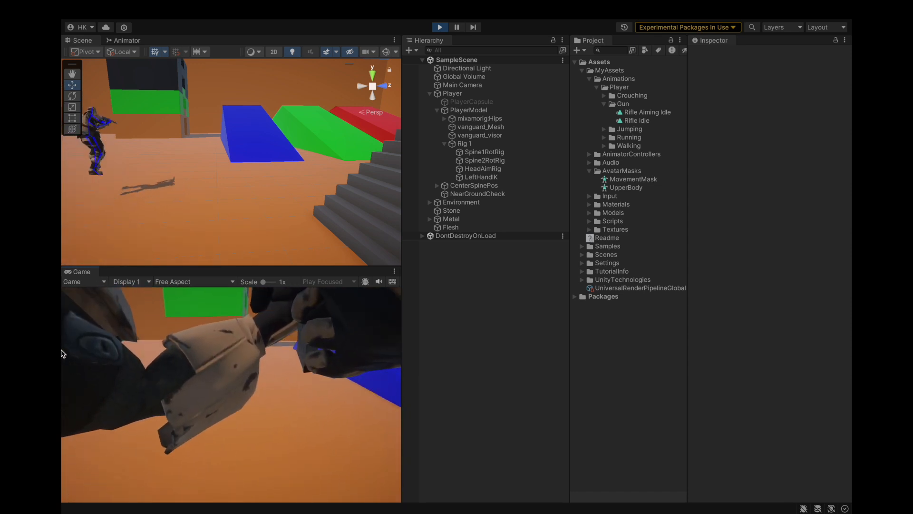
pyautogui.press('space')
pyautogui.press('space')
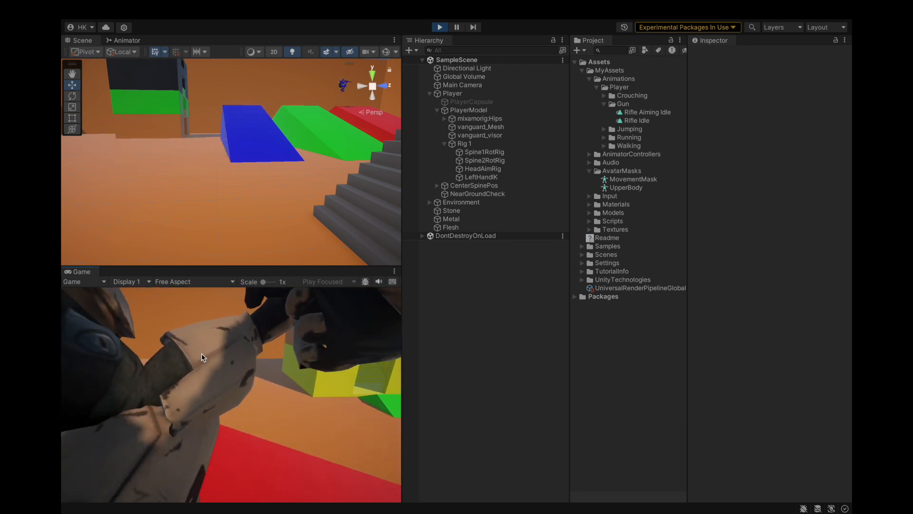
pyautogui.press('space')
pyautogui.press('space')
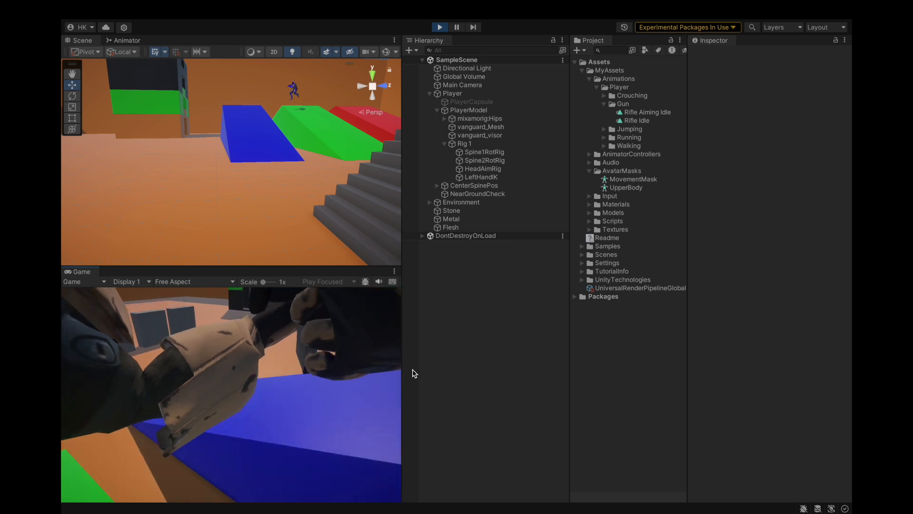
pyautogui.press('w')
pyautogui.click(322, 365)
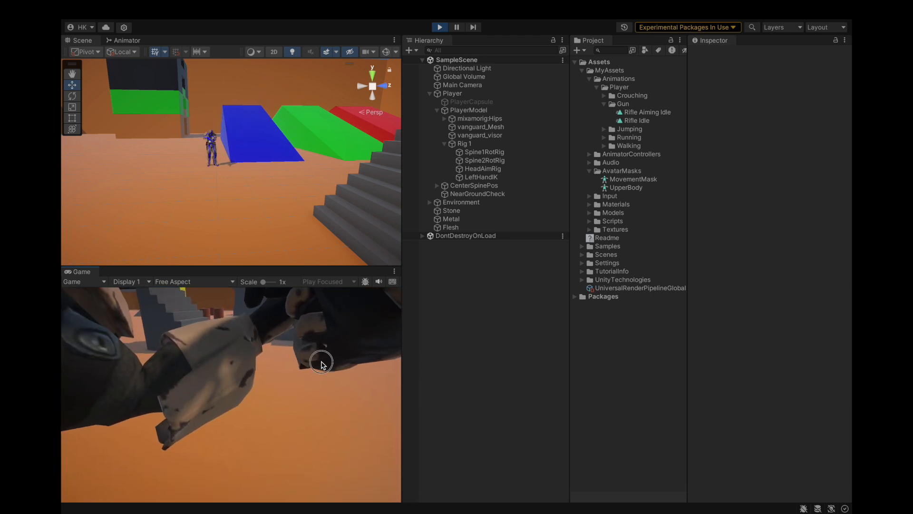
pyautogui.moveTo(329, 364); pyautogui.dragTo(328, 324)
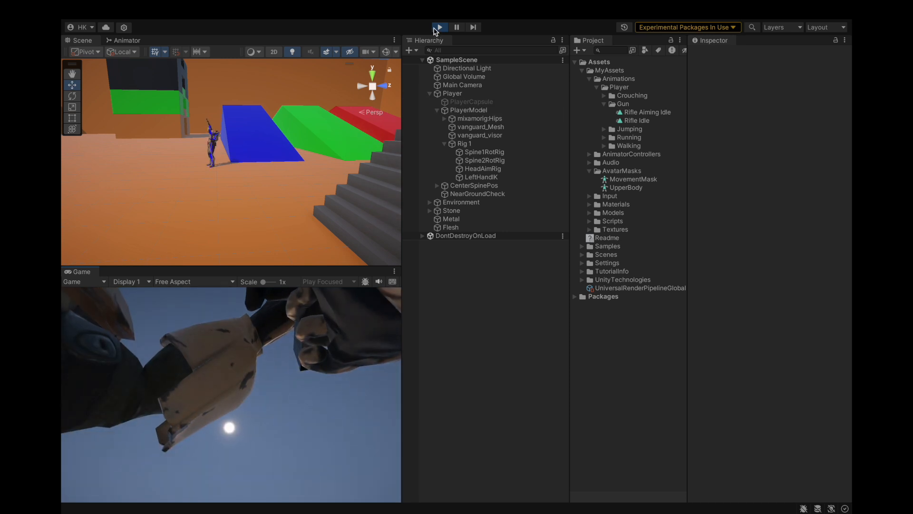
pyautogui.click(434, 29)
# Step: Review the Spine2RotRig constraint and the UpperBody avatar mask, and save the project
pyautogui.click(500, 160)
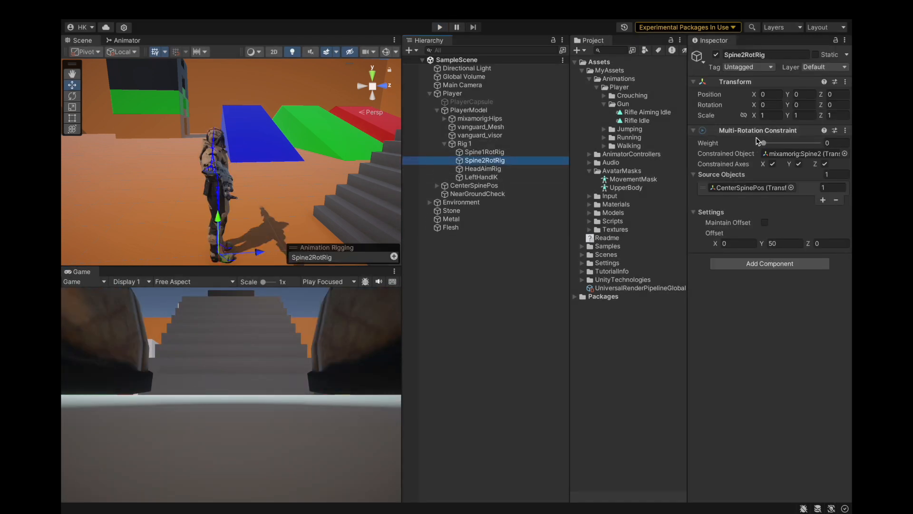
pyautogui.click(626, 187)
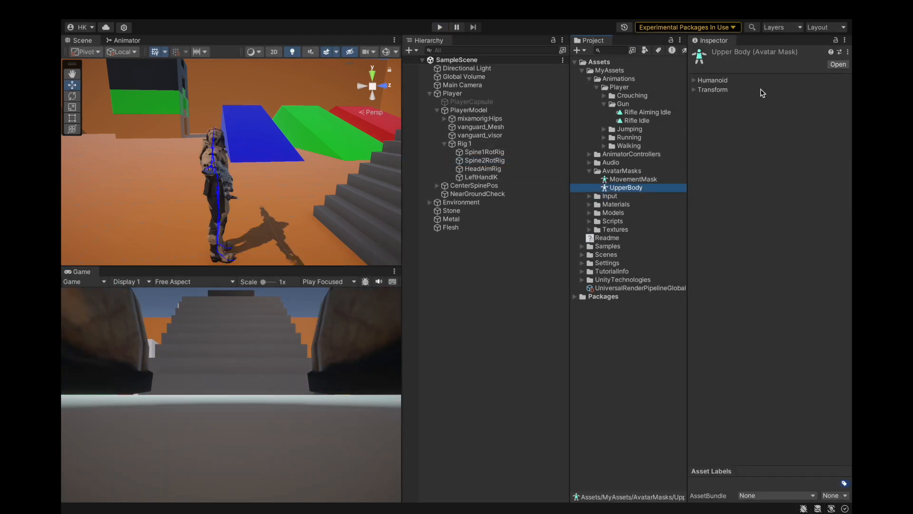
pyautogui.click(693, 81)
pyautogui.click(694, 80)
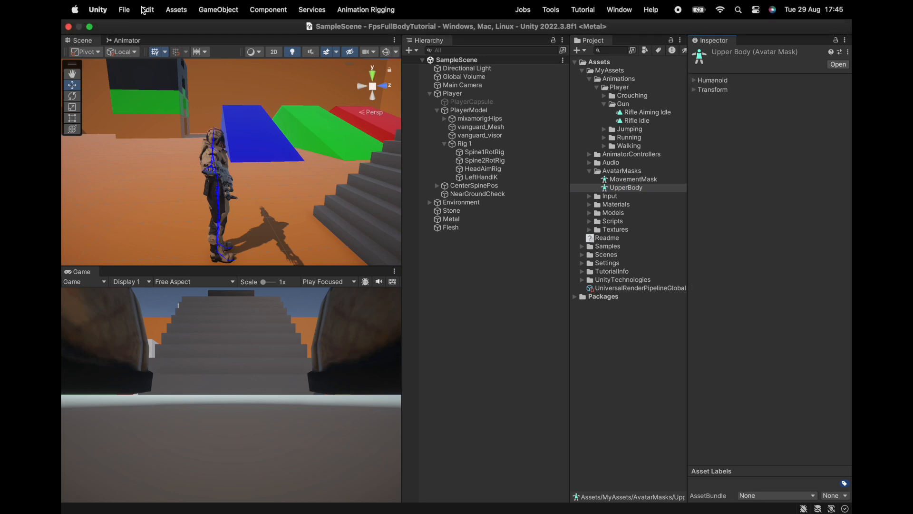
pyautogui.click(124, 9)
pyautogui.click(141, 144)
# Step: Make Rifle Idle the default state of the Animator's Arms layer and return to the Scene view
pyautogui.click(125, 40)
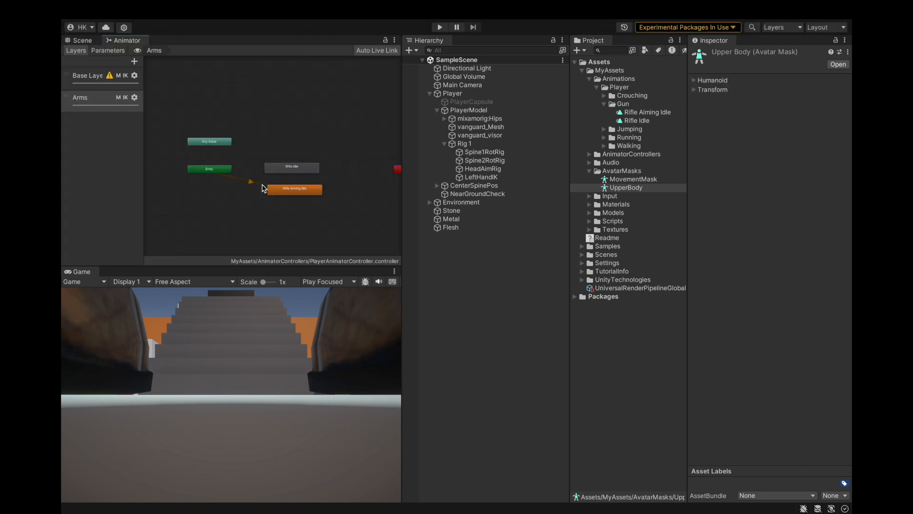
pyautogui.click(276, 169)
pyautogui.rightClick(276, 170)
pyautogui.click(292, 188)
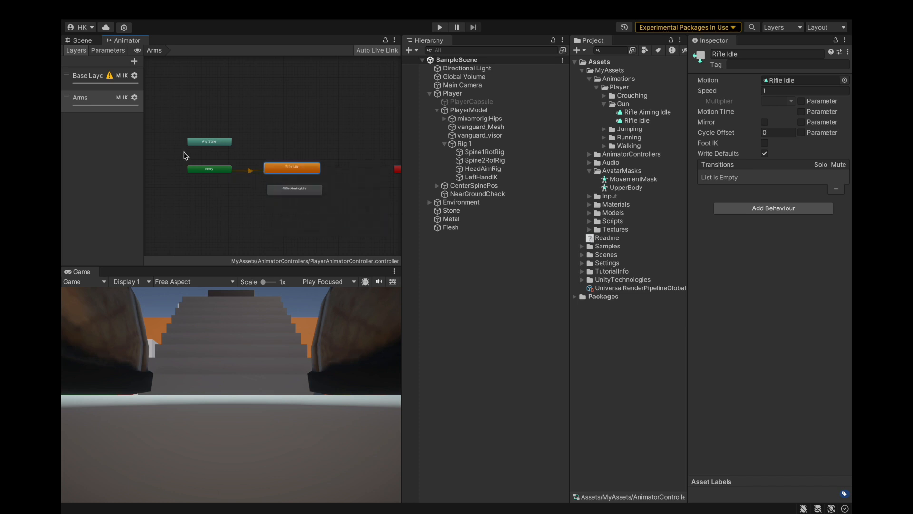
pyautogui.click(79, 40)
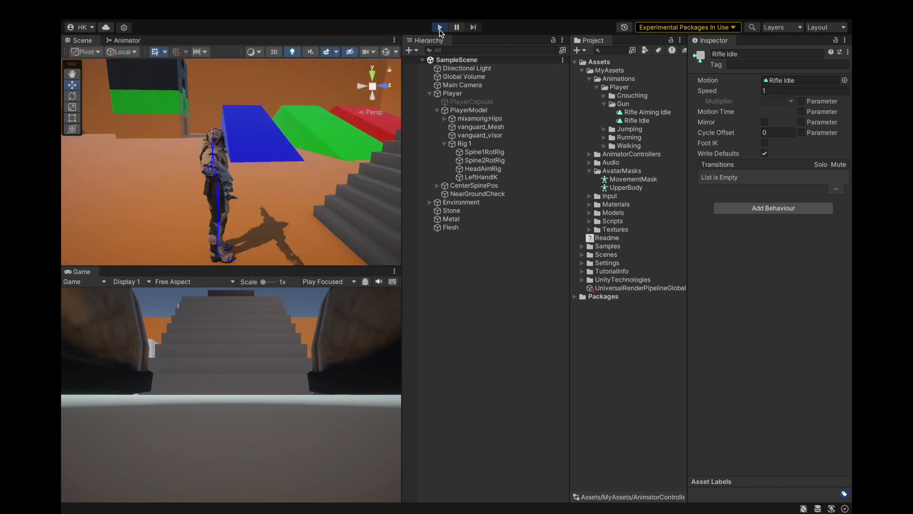
# Step: Run the game and test the rifle idle pose while looking around, strafing and firing, keeping the game running
pyautogui.click(440, 27)
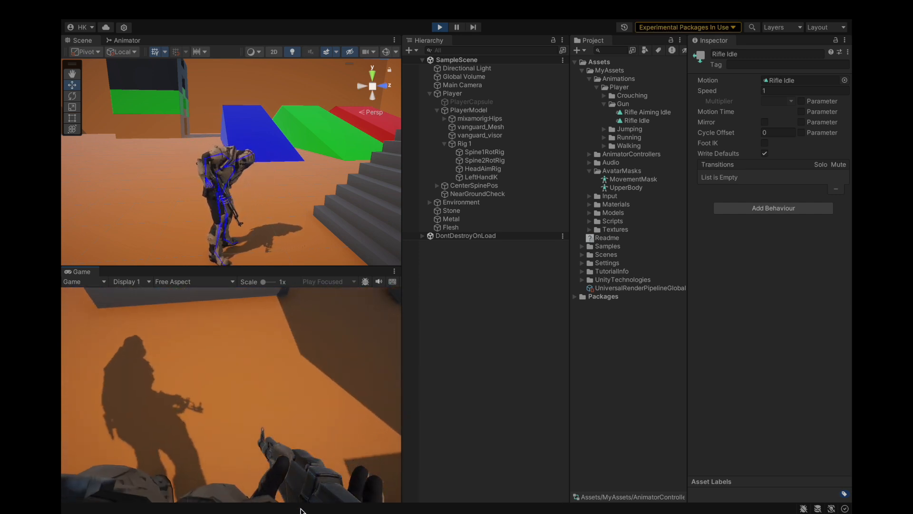
pyautogui.click(291, 490)
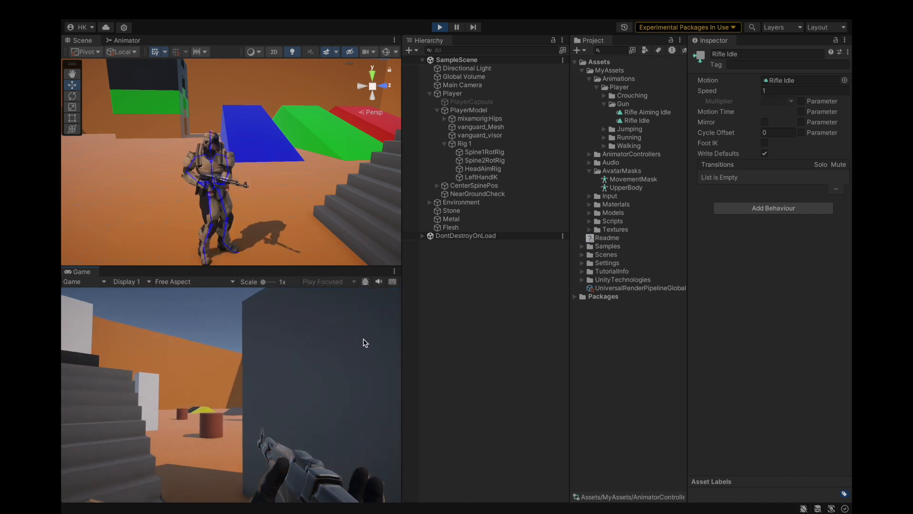
pyautogui.press('a')
pyautogui.press('d')
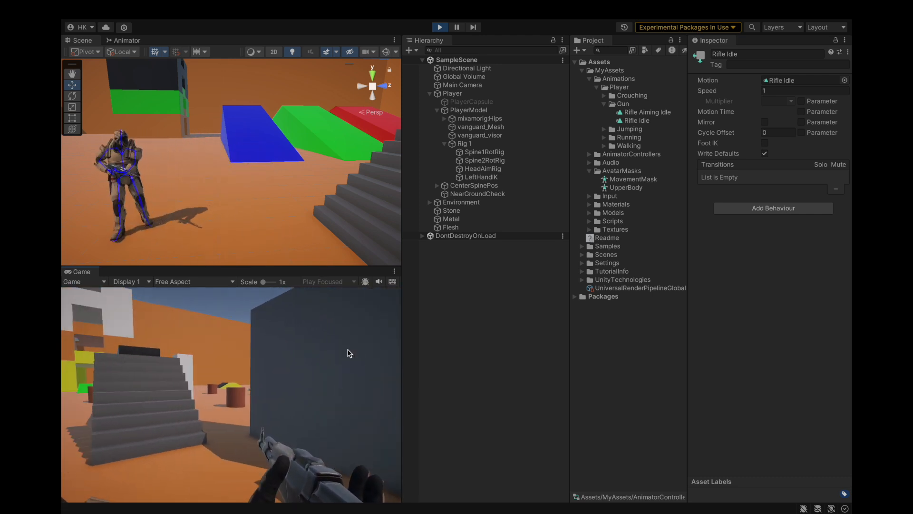
pyautogui.click(391, 342)
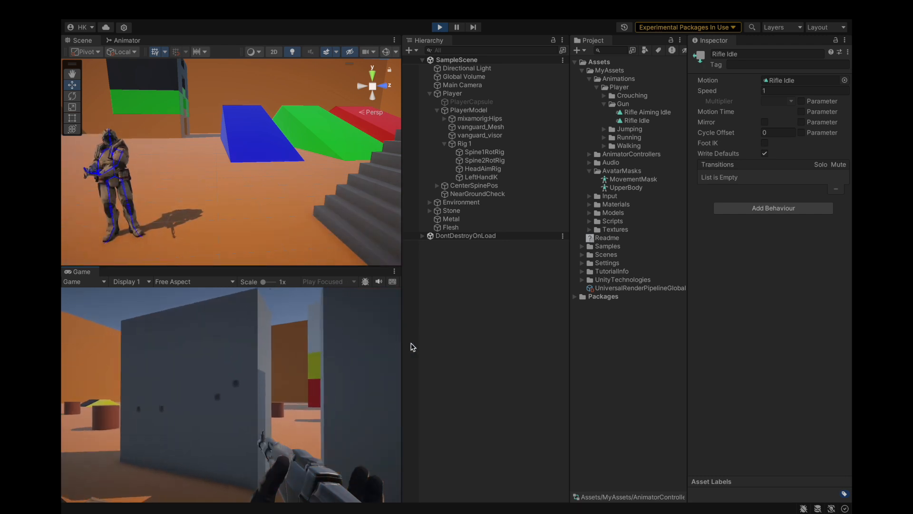
pyautogui.click(426, 347)
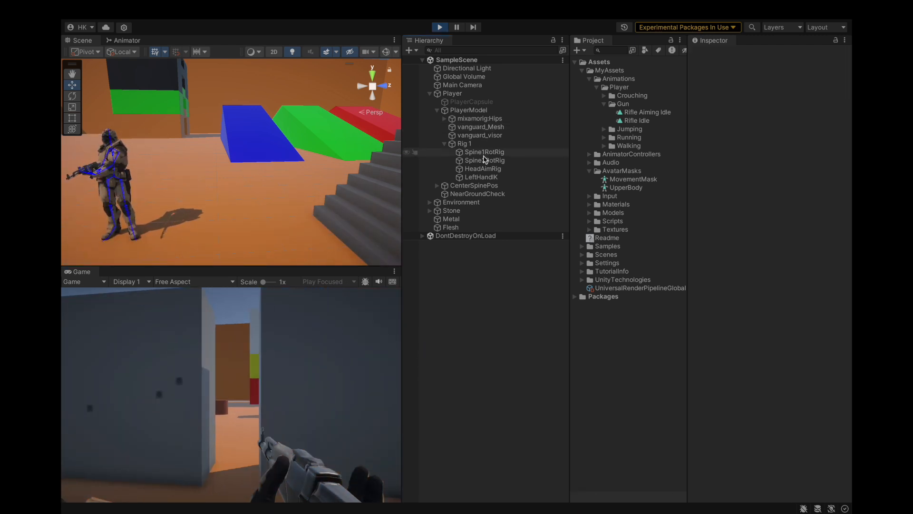
# Step: Try Spine2RotRig constraint weights up to 1 in play mode and return the weight to 0
pyautogui.click(490, 161)
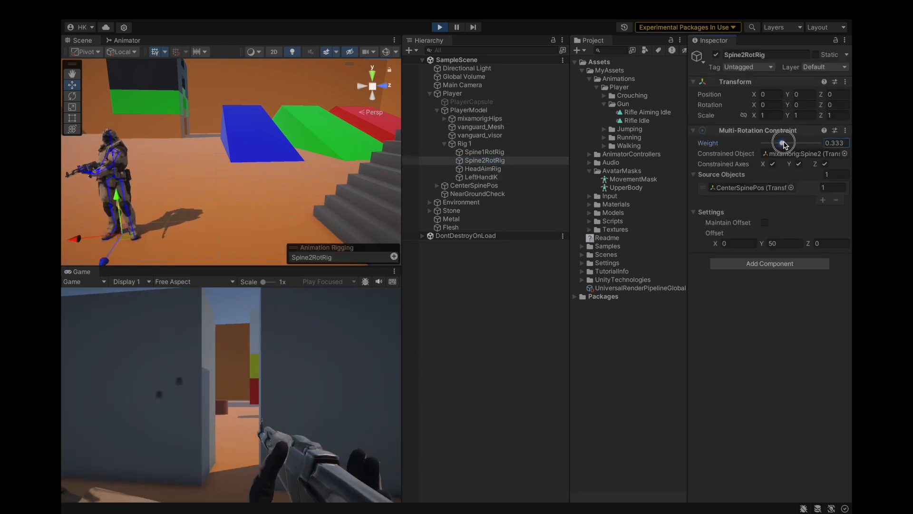
pyautogui.click(745, 145)
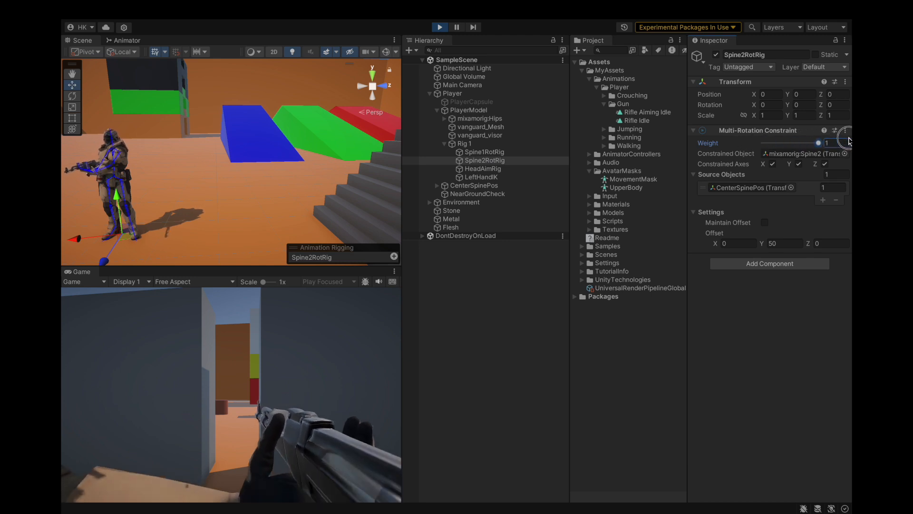
pyautogui.moveTo(674, 186); pyautogui.dragTo(738, 219)
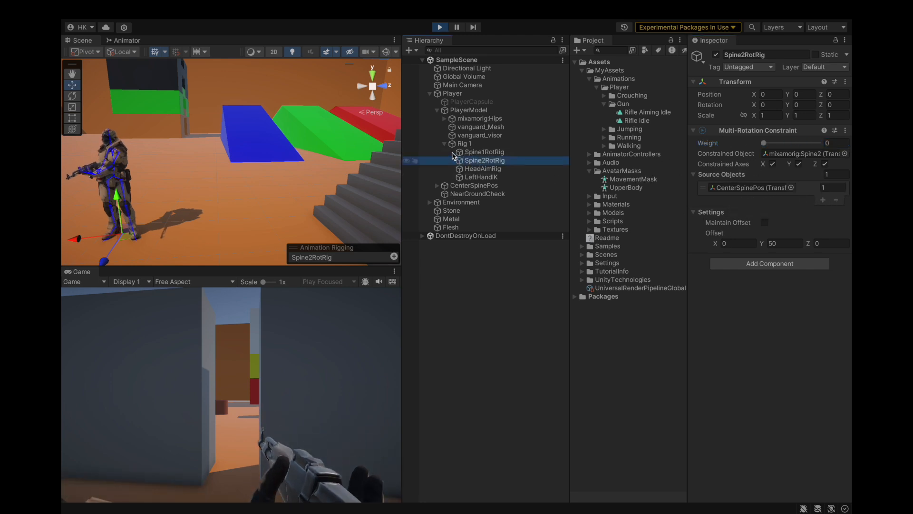
# Step: Examine the character's idle pose in the Scene view, focusing on Spine2RotRig and the CameraHolder under CenterSpinePos
pyautogui.doubleClick(482, 160)
pyautogui.scroll(-10, 253, 199)
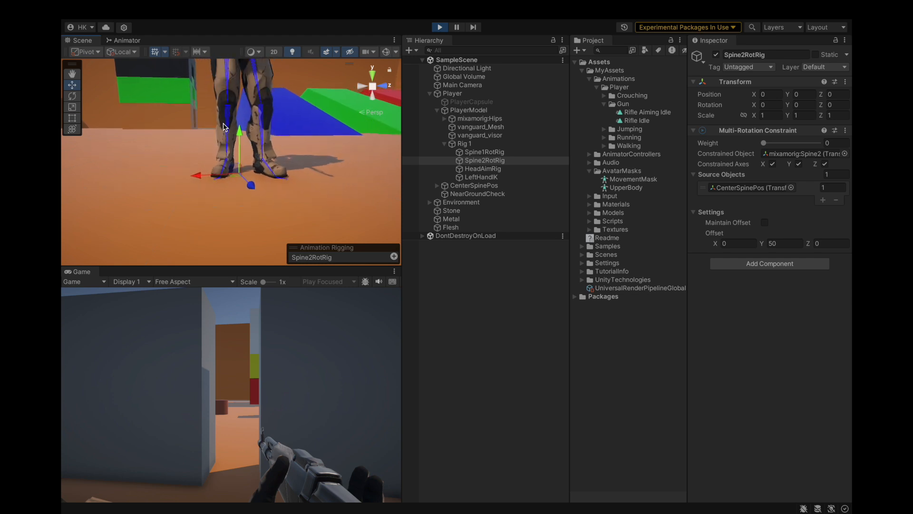
pyautogui.scroll(3, 216, 87)
pyautogui.scroll(5, 216, 87)
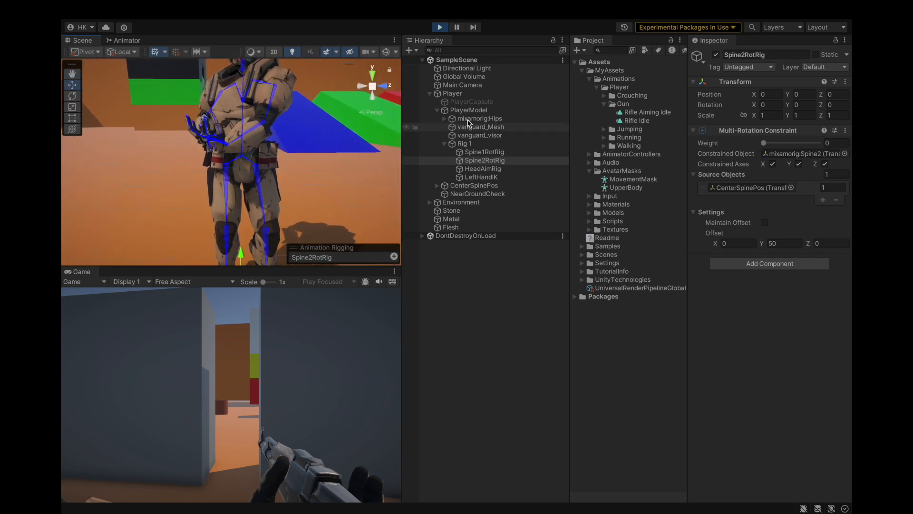
pyautogui.click(438, 186)
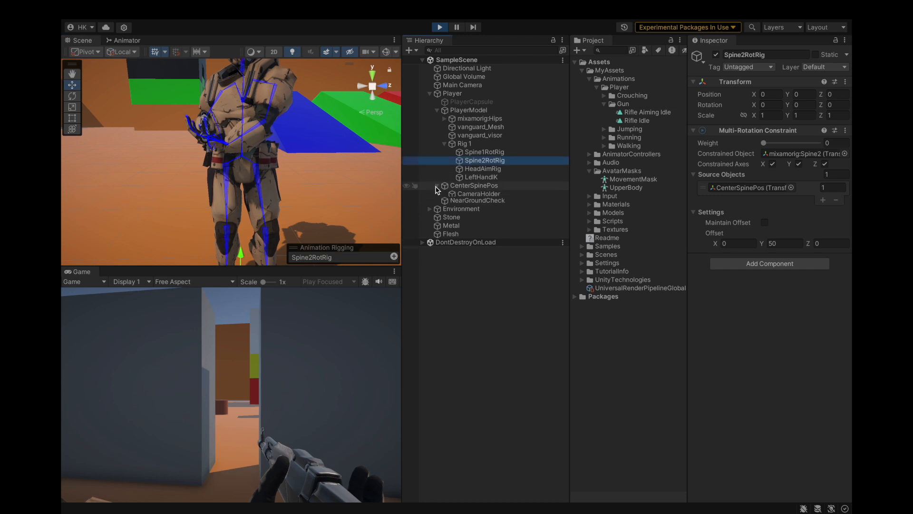
pyautogui.click(477, 193)
pyautogui.press('f')
pyautogui.scroll(10, 295, 177)
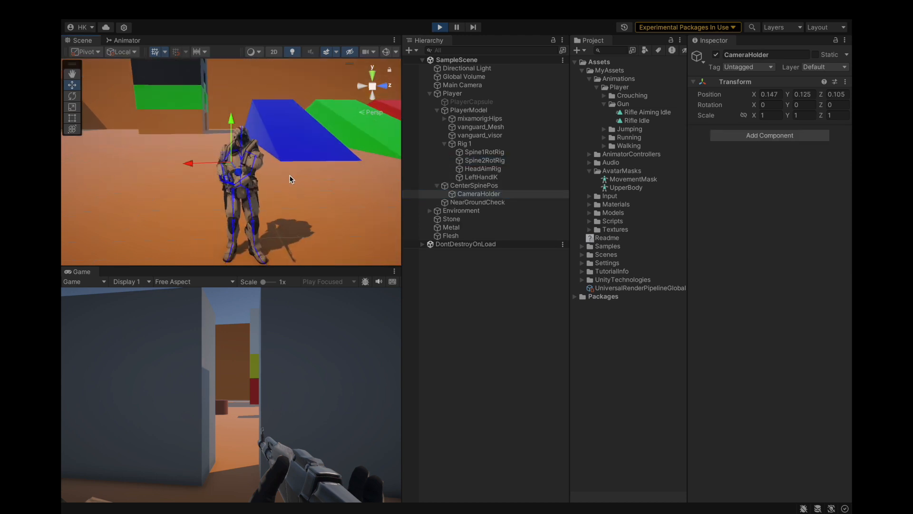
pyautogui.click(289, 244)
pyautogui.keyDown('alt'); pyautogui.moveTo(289, 243); pyautogui.dragTo(399, 194); pyautogui.keyUp('alt')
# Step: Expand the mixamorig:Hips skeleton through the spine and right arm to the right hand and select its GunHolder
pyautogui.click(459, 119)
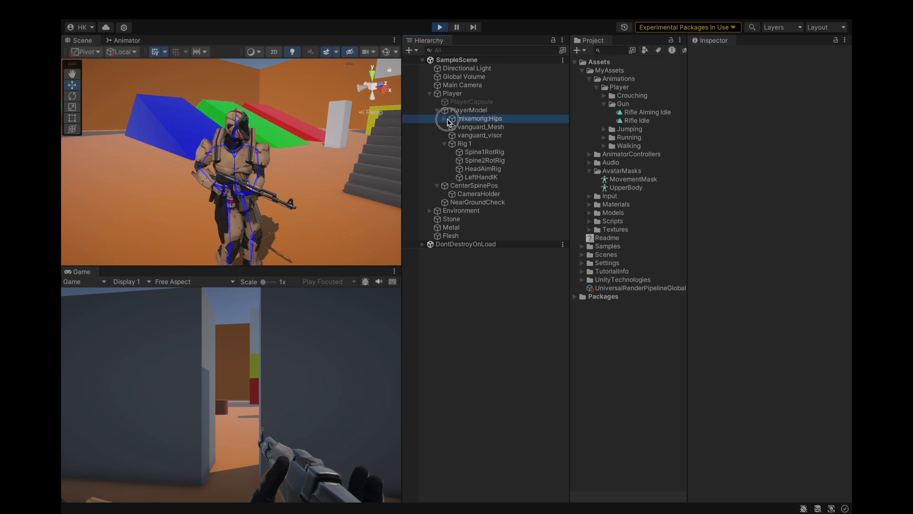
pyautogui.click(443, 119)
pyautogui.click(452, 143)
pyautogui.click(467, 152)
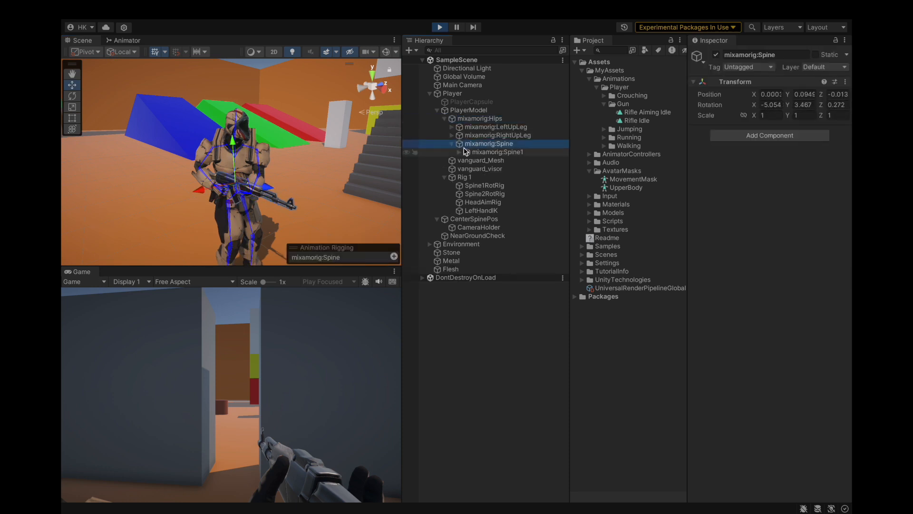
pyautogui.click(459, 153)
pyautogui.click(471, 161)
pyautogui.click(467, 160)
pyautogui.click(474, 185)
pyautogui.click(480, 194)
pyautogui.click(480, 195)
pyautogui.click(489, 202)
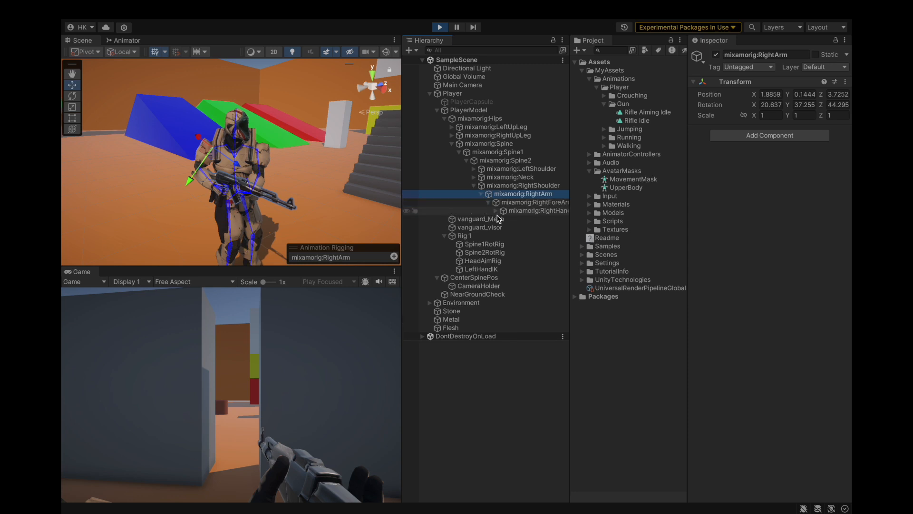
pyautogui.click(478, 219)
pyautogui.click(496, 210)
pyautogui.click(528, 261)
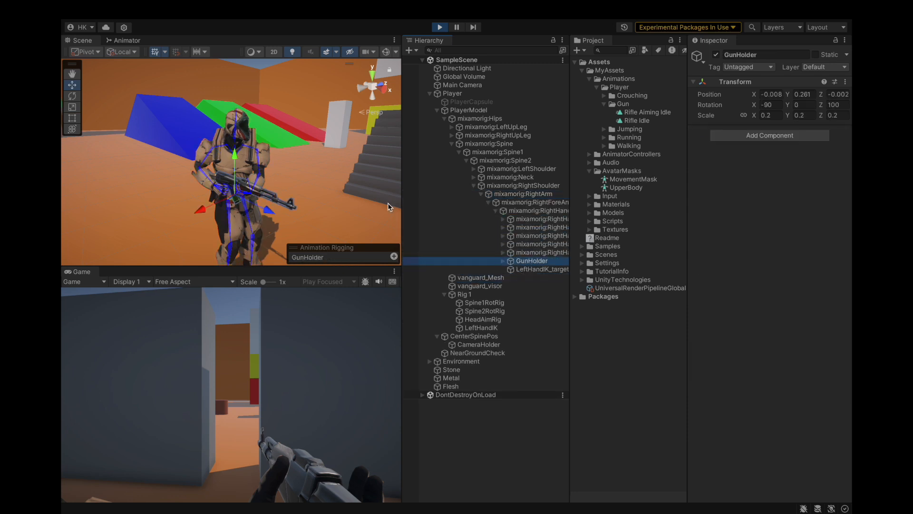
# Step: Try a Z rotation of 110 on the GunHolder while the game is running, viewing the character from behind
pyautogui.scroll(5, 283, 207)
pyautogui.keyDown('alt'); pyautogui.moveTo(205, 212); pyautogui.dragTo(407, 197); pyautogui.keyUp('alt')
pyautogui.scroll(6, 209, 205)
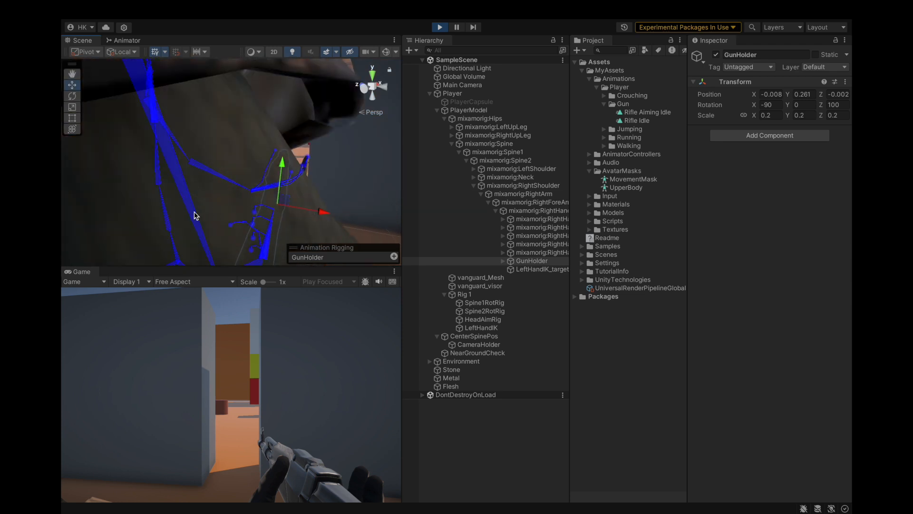
pyautogui.click(210, 205)
pyautogui.click(527, 262)
pyautogui.keyDown('alt'); pyautogui.moveTo(309, 195); pyautogui.dragTo(366, 156); pyautogui.keyUp('alt')
pyautogui.scroll(-8, 367, 157)
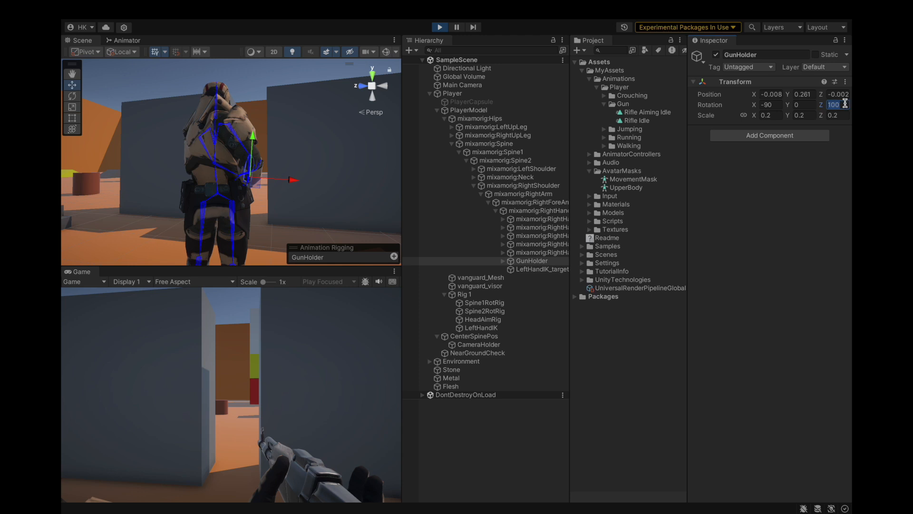
pyautogui.write('110')
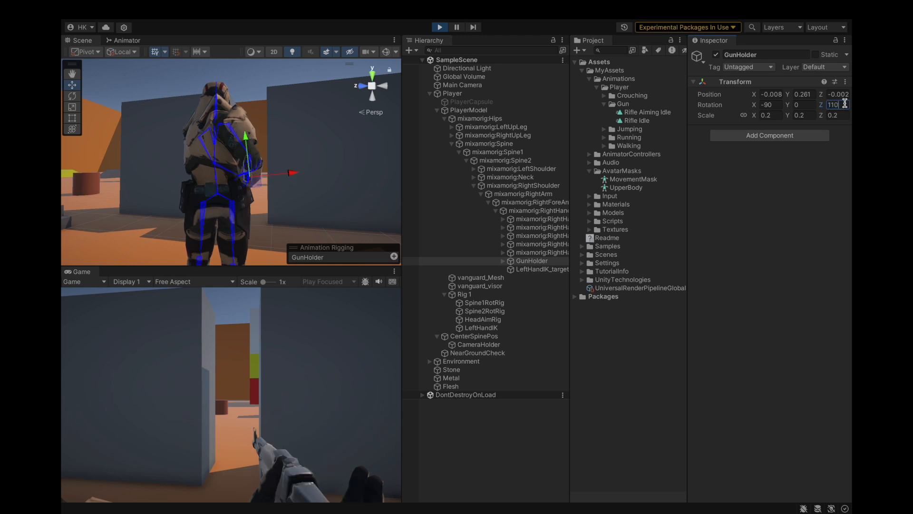
# Step: Fine-tune the GunHolder's Z rotation in play mode, trying 105 before settling on 103.5
pyautogui.keyDown('alt'); pyautogui.moveTo(322, 182); pyautogui.dragTo(323, 192); pyautogui.keyUp('alt')
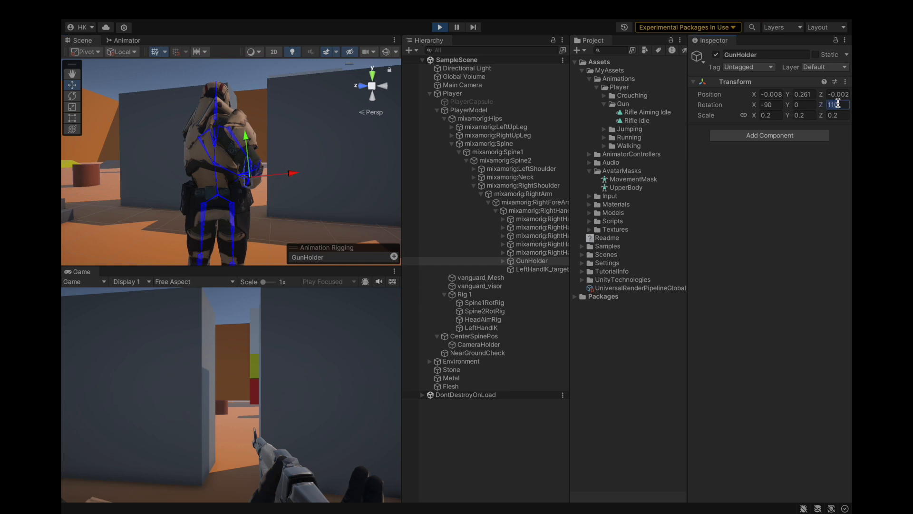
pyautogui.write('100')
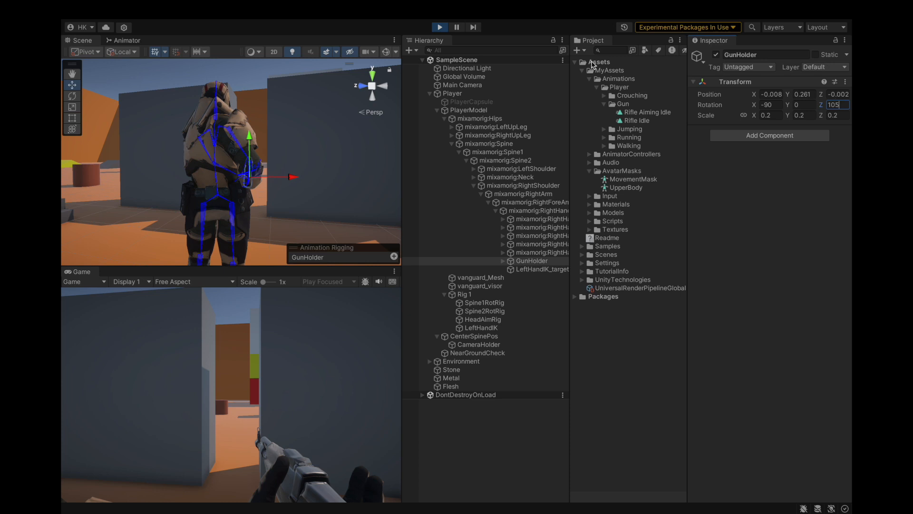
pyautogui.keyDown('alt'); pyautogui.moveTo(295, 190); pyautogui.dragTo(297, 188); pyautogui.keyUp('alt')
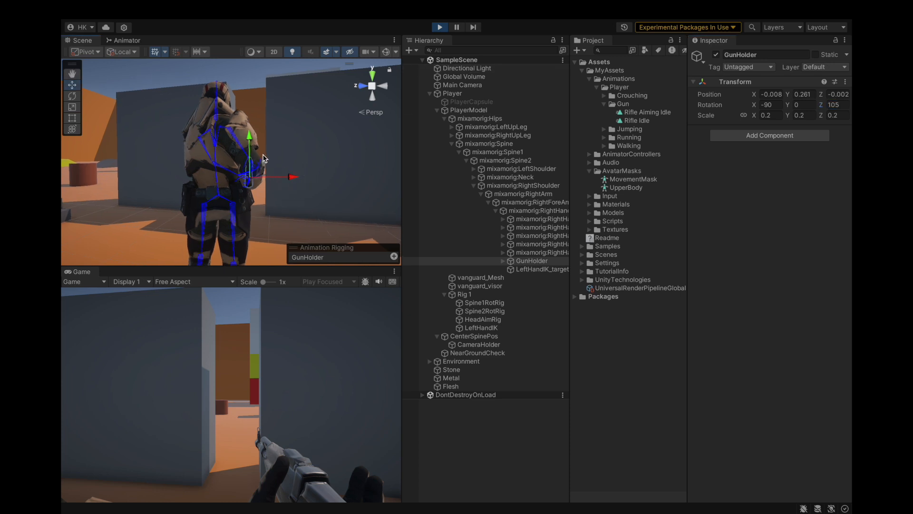
pyautogui.press('BackSpace')
pyautogui.write('4')
pyautogui.press('BackSpace')
pyautogui.write('3.5')
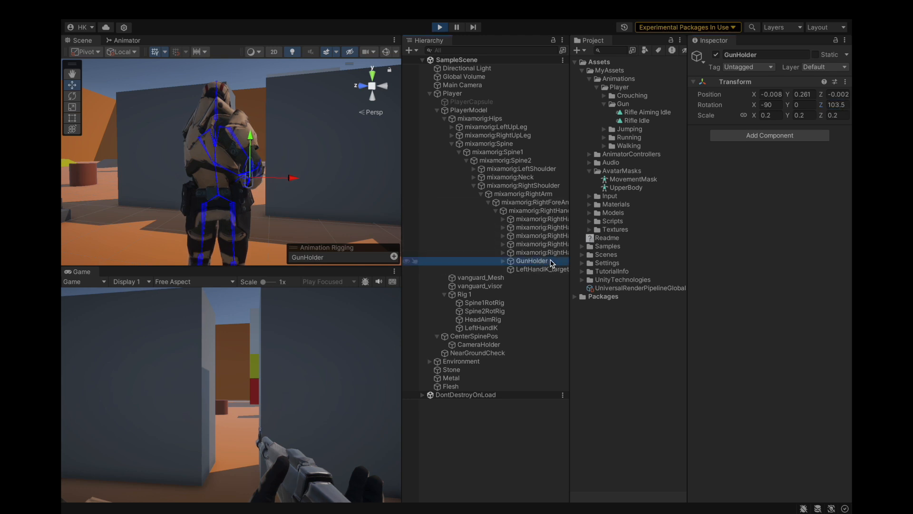
# Step: Copy the 103.5 Z rotation, stop the game, apply it to the GunHolder in edit mode and save the project
pyautogui.click(842, 105)
pyautogui.press('super+c')
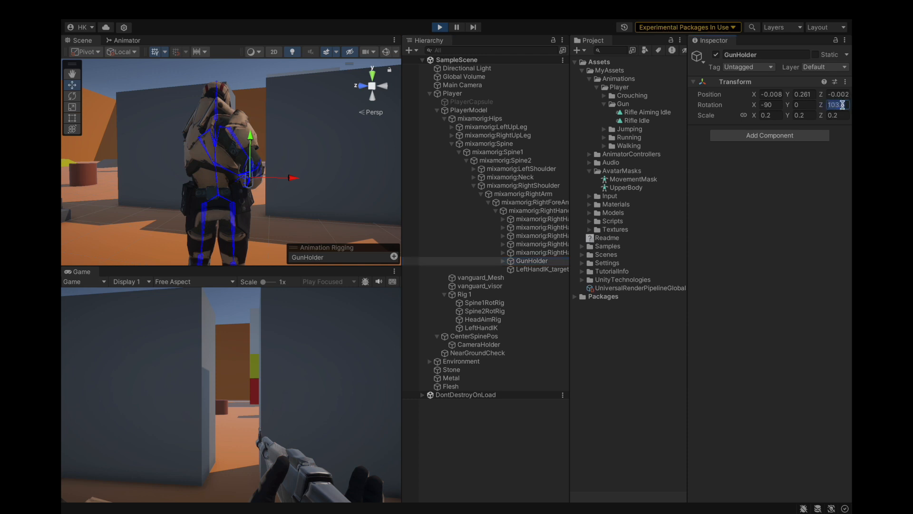
pyautogui.click(438, 29)
pyautogui.press('super+v')
pyautogui.click(531, 261)
pyautogui.click(124, 9)
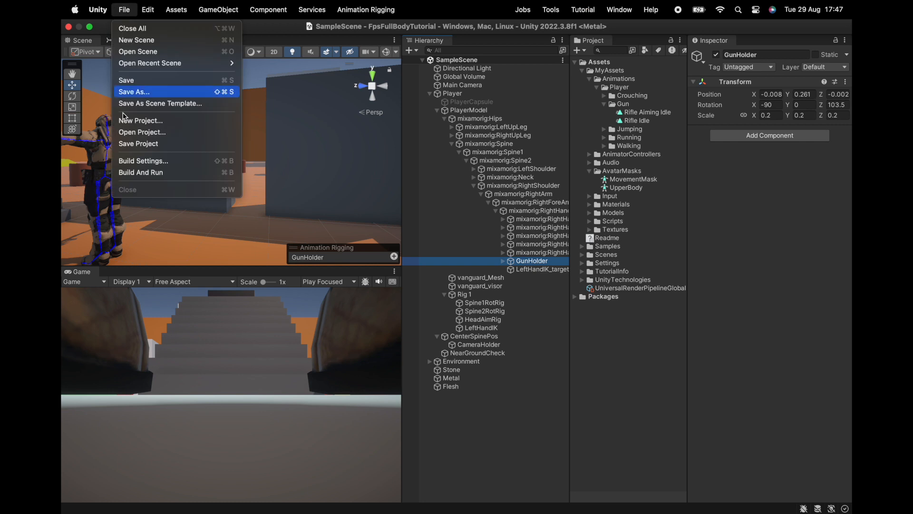
pyautogui.click(138, 143)
# Step: View the character from the front in the Scene view and collapse the PlayerModel hierarchy
pyautogui.rightClick(222, 138)
pyautogui.moveTo(222, 138); pyautogui.dragTo(217, 176, button='right')
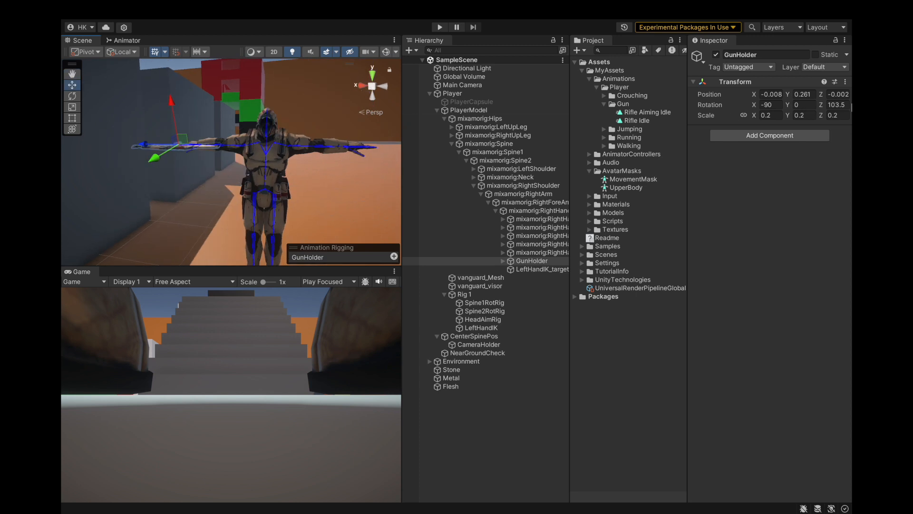
pyautogui.click(546, 263)
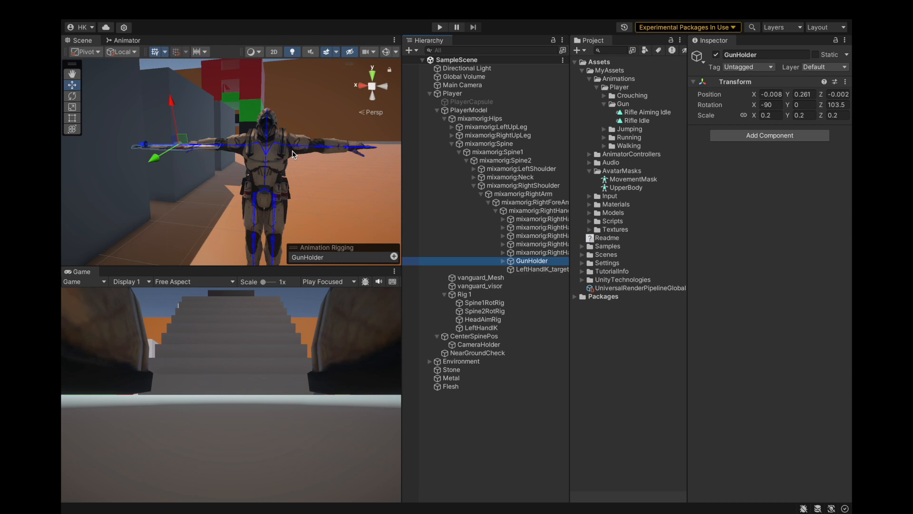
pyautogui.click(530, 252)
pyautogui.moveTo(535, 269); pyautogui.dragTo(540, 264)
pyautogui.click(437, 110)
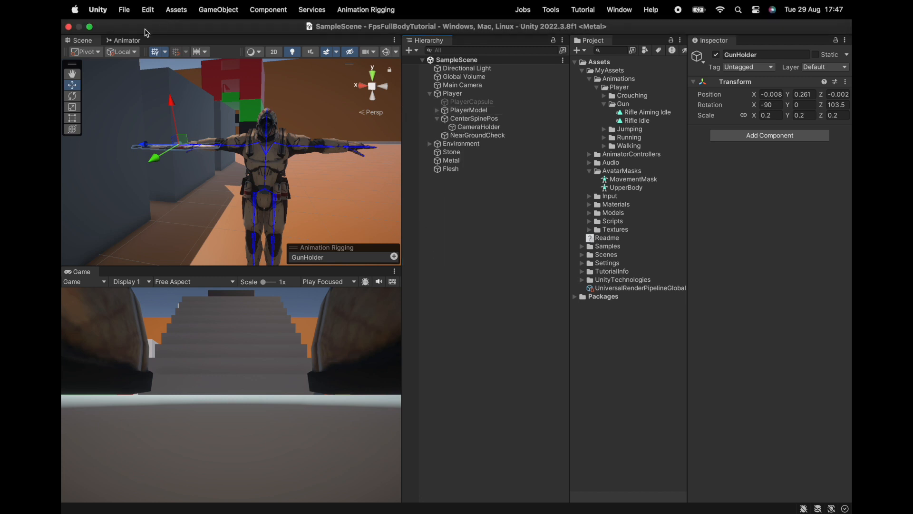
# Step: Create transitions in both directions between Rifle Idle and Rifle Aiming Idle on the animator's Arms layer
pyautogui.click(125, 40)
pyautogui.rightClick(298, 171)
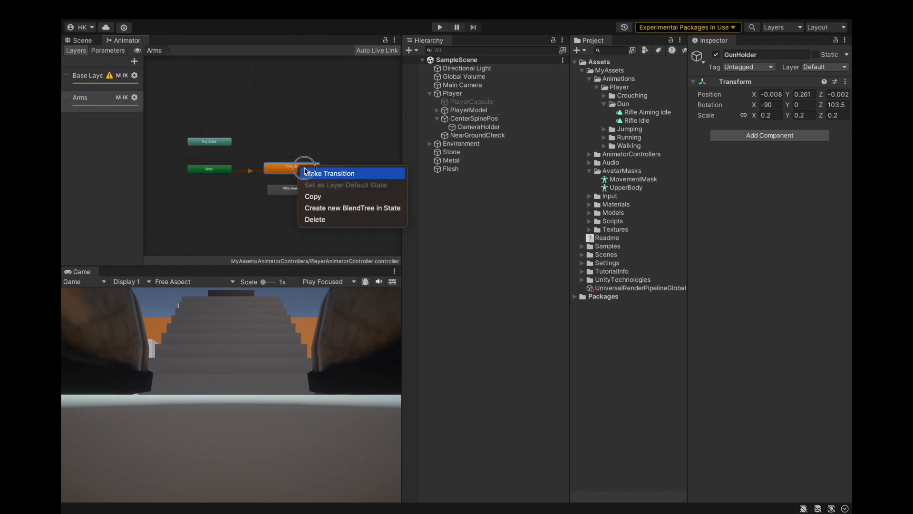
pyautogui.click(311, 174)
pyautogui.click(292, 189)
pyautogui.rightClick(299, 191)
pyautogui.click(305, 195)
pyautogui.click(292, 167)
# Step: Add a Bool parameter named IsAiming to the player's animator controller
pyautogui.click(107, 50)
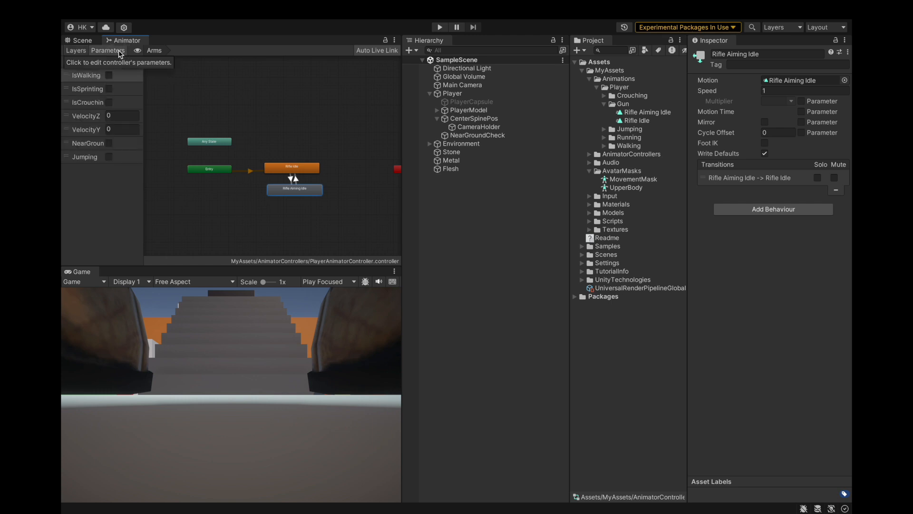
pyautogui.click(131, 62)
pyautogui.click(138, 94)
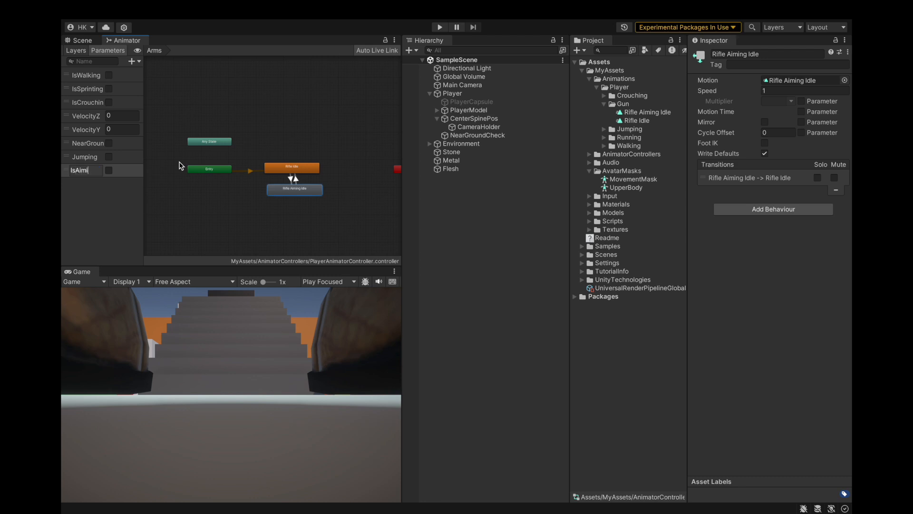
pyautogui.click(102, 199)
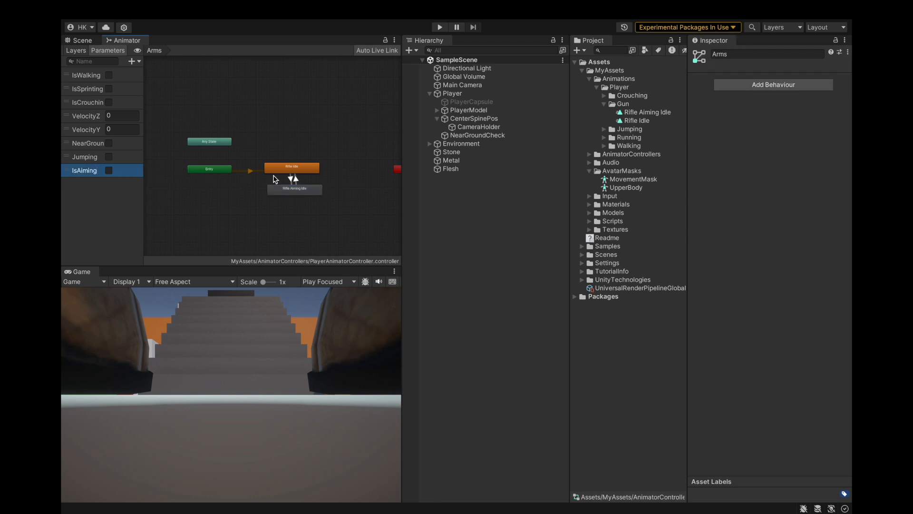
# Step: Disable exit time on the Rifle Idle to Rifle Aiming Idle transition and add the condition IsAiming true
pyautogui.moveTo(292, 187); pyautogui.dragTo(287, 196)
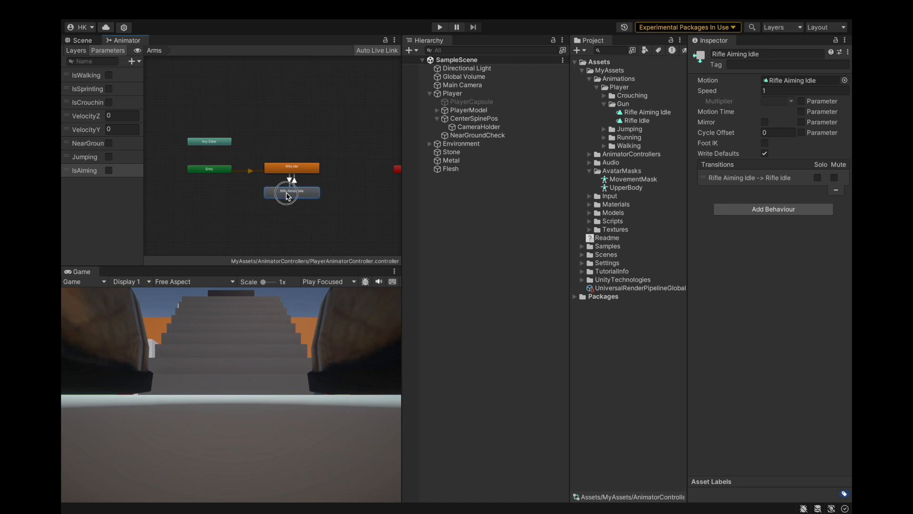
pyautogui.click(290, 180)
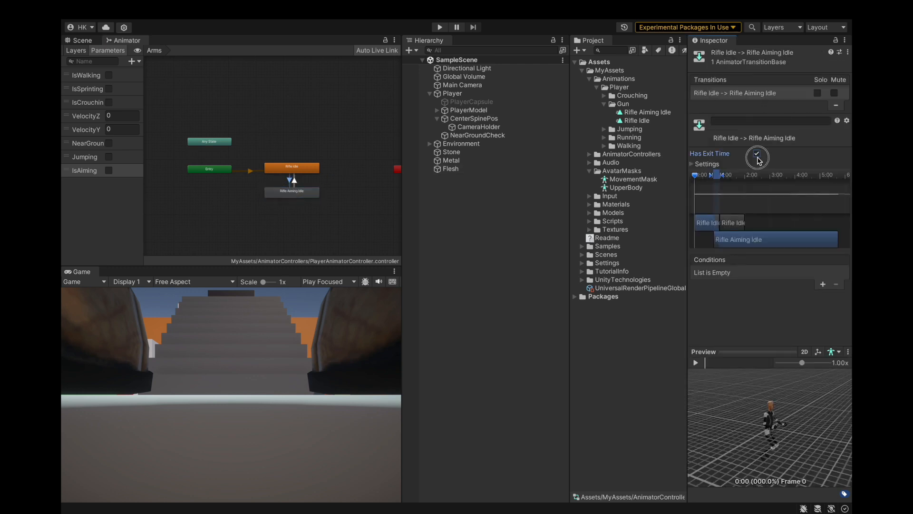
pyautogui.click(757, 155)
pyautogui.click(823, 284)
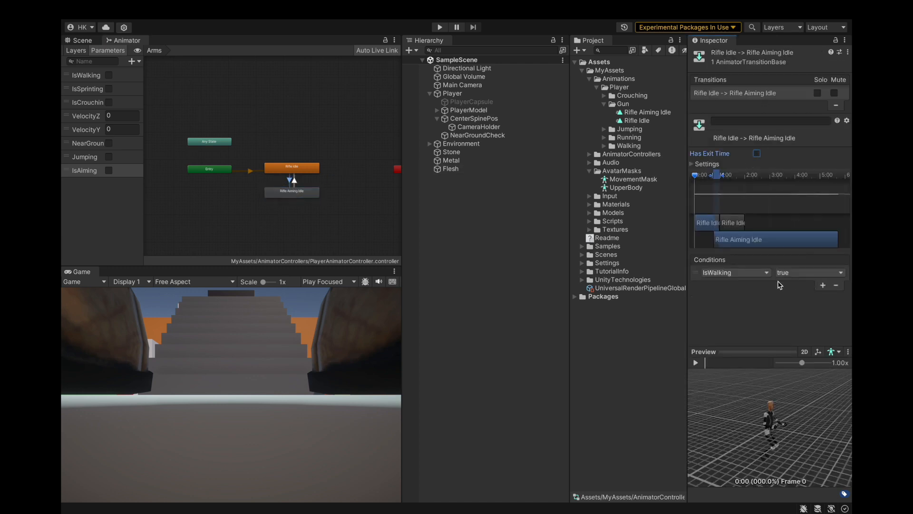
pyautogui.click(742, 273)
pyautogui.click(726, 369)
# Step: Disable exit time on the Rifle Aiming Idle to Rifle Idle transition, add the condition IsAiming false, and space the two states farther apart
pyautogui.click(295, 181)
pyautogui.click(757, 153)
pyautogui.click(822, 284)
pyautogui.click(751, 273)
pyautogui.click(725, 369)
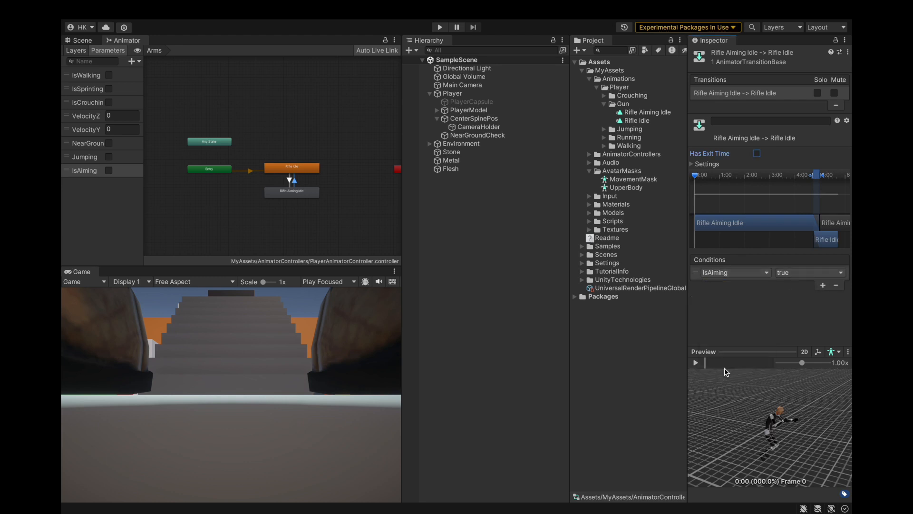
pyautogui.click(789, 272)
pyautogui.click(789, 284)
pyautogui.moveTo(294, 192); pyautogui.dragTo(293, 206)
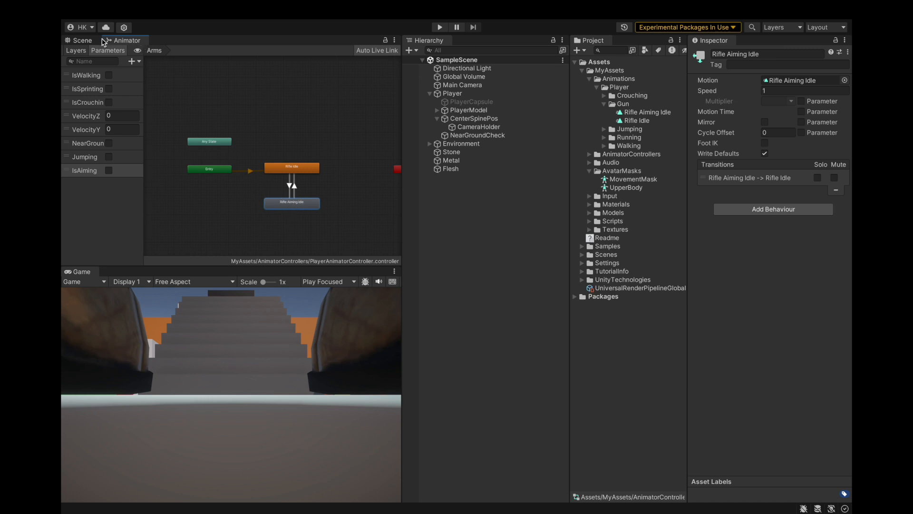
# Step: Save the project and dock the Animator view beside the Hierarchy so the Scene view stays visible
pyautogui.click(83, 41)
pyautogui.click(124, 9)
pyautogui.click(143, 142)
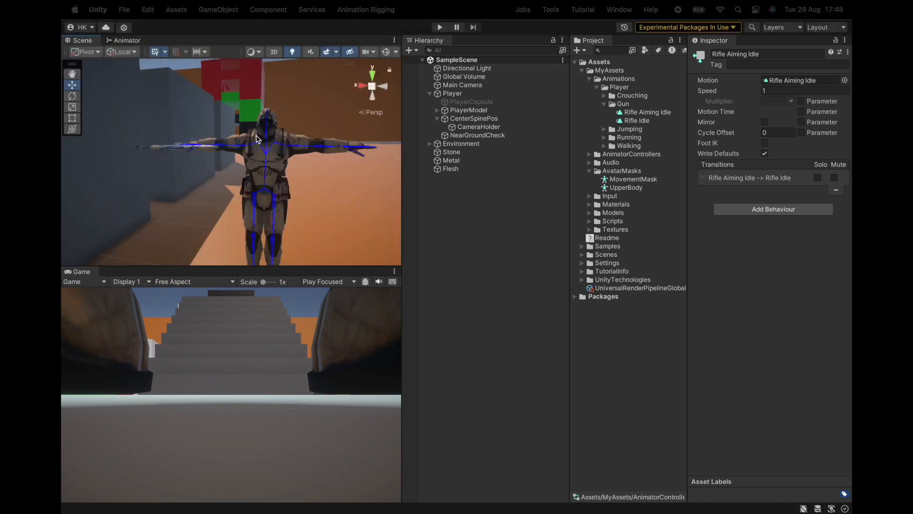
pyautogui.click(123, 40)
pyautogui.moveTo(138, 45); pyautogui.dragTo(469, 45)
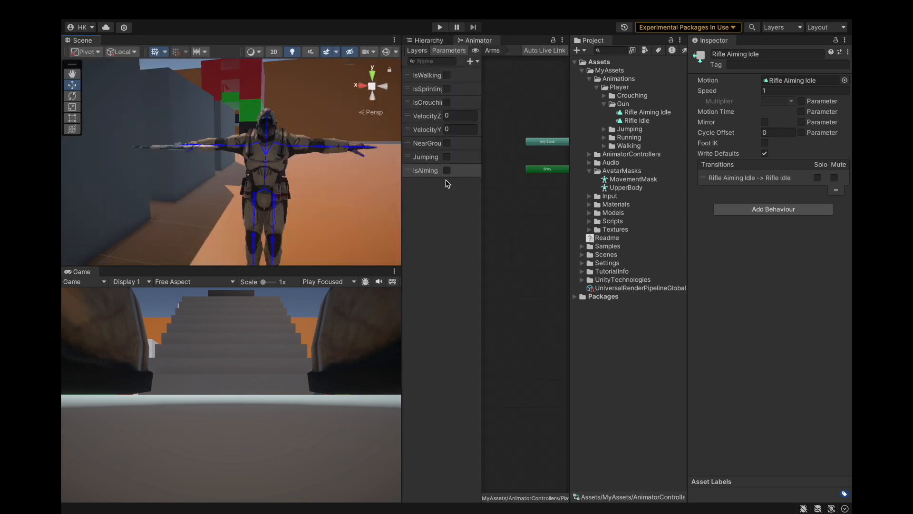
# Step: Run the game and test looking around and firing the rifle, keeping the game running
pyautogui.click(440, 27)
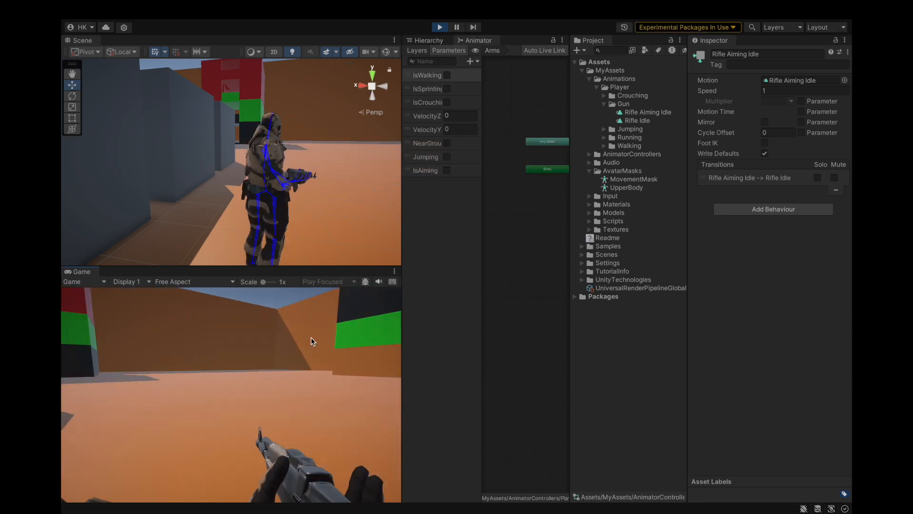
pyautogui.click(153, 326)
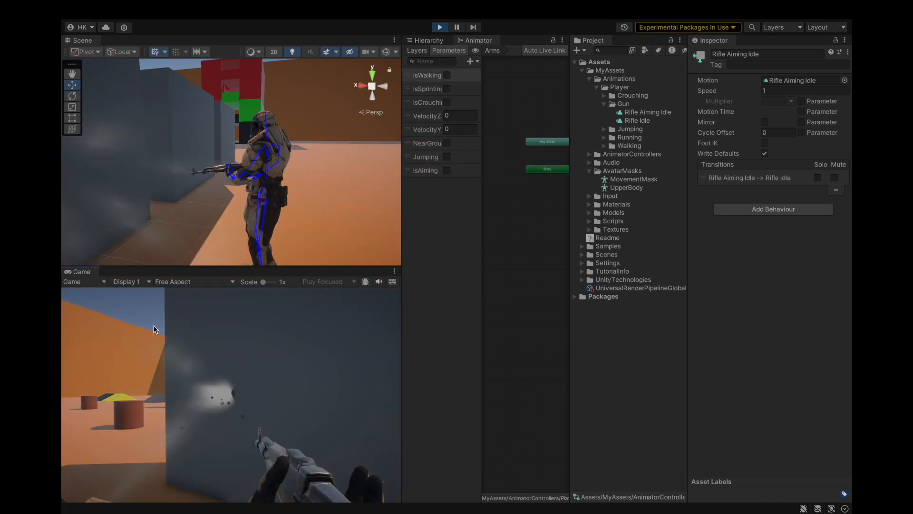
pyautogui.click(194, 328)
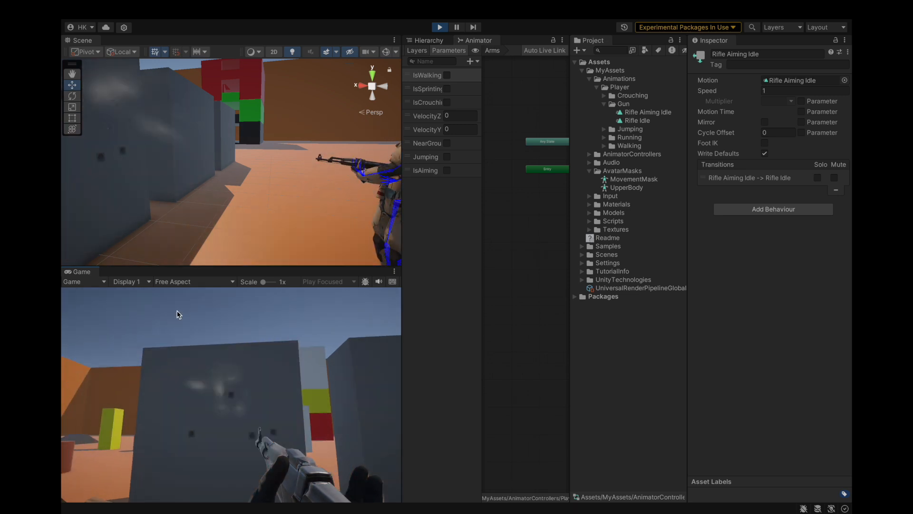
pyautogui.click(414, 322)
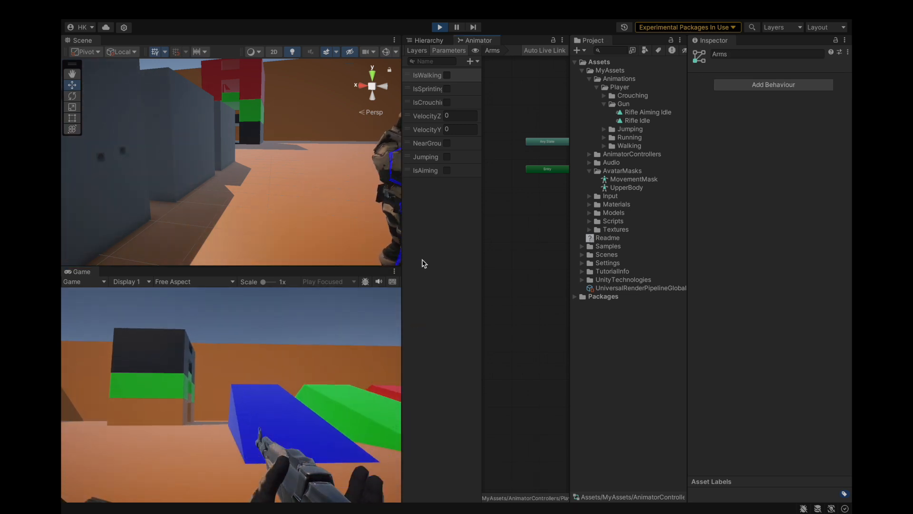
# Step: Toggle the IsAiming parameter on and off repeatedly in play mode to compare the idle and aiming poses
pyautogui.click(447, 170)
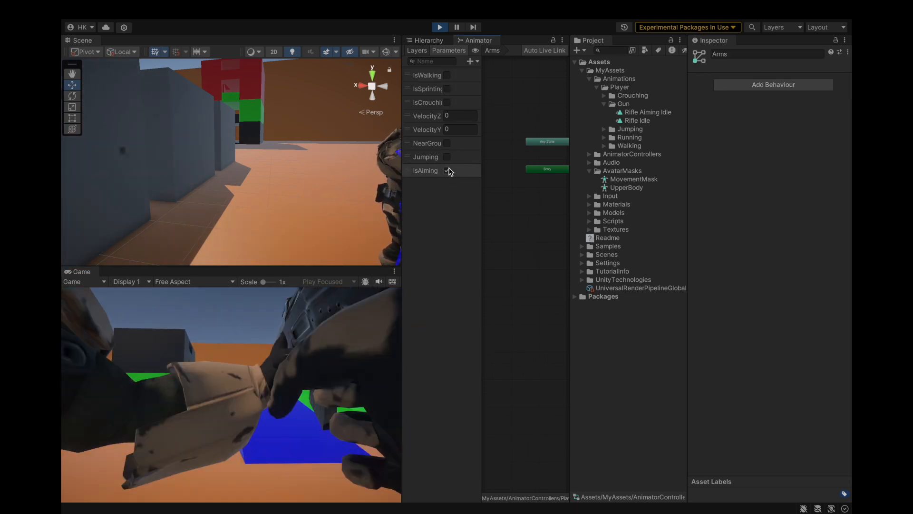
pyautogui.click(448, 171)
pyautogui.click(448, 170)
pyautogui.click(448, 170)
pyautogui.click(448, 170)
pyautogui.click(448, 170)
pyautogui.click(447, 171)
pyautogui.click(448, 170)
pyautogui.click(447, 170)
# Step: Examine the character's arms and rifle close up in the Scene view while switching IsAiming on and back off
pyautogui.scroll(-3, 327, 189)
pyautogui.scroll(-2, 327, 189)
pyautogui.scroll(4, 350, 156)
pyautogui.keyDown('alt'); pyautogui.moveTo(238, 202); pyautogui.dragTo(271, 133); pyautogui.keyUp('alt')
pyautogui.scroll(5, 254, 169)
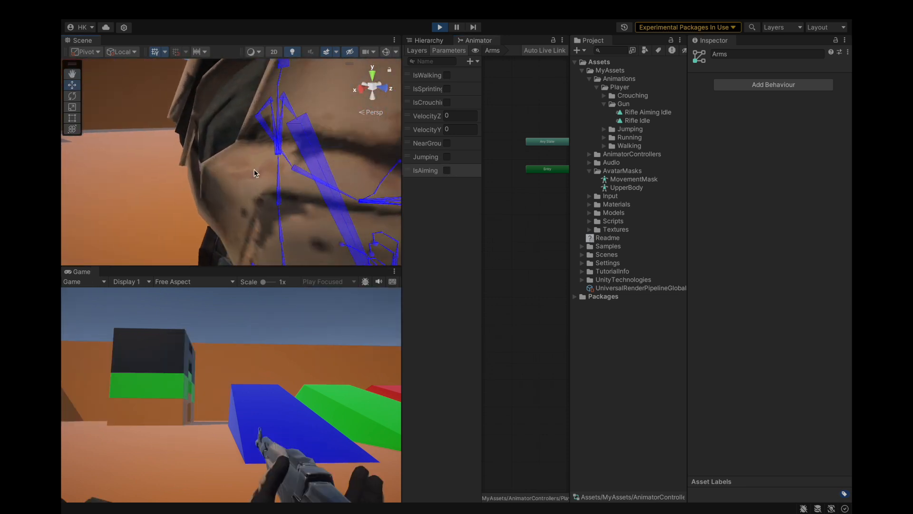
pyautogui.scroll(-2, 254, 169)
pyautogui.moveTo(335, 147); pyautogui.dragTo(310, 156, button='middle')
pyautogui.scroll(-3, 319, 163)
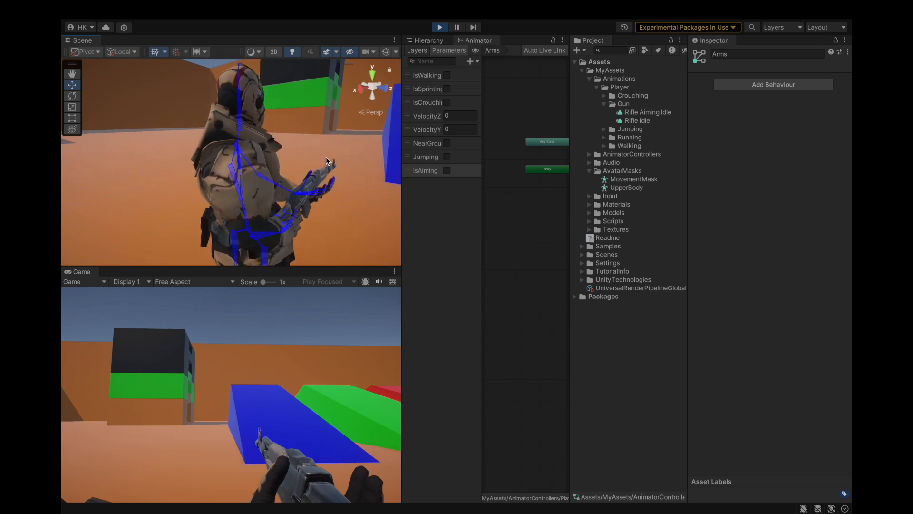
pyautogui.scroll(5, 319, 163)
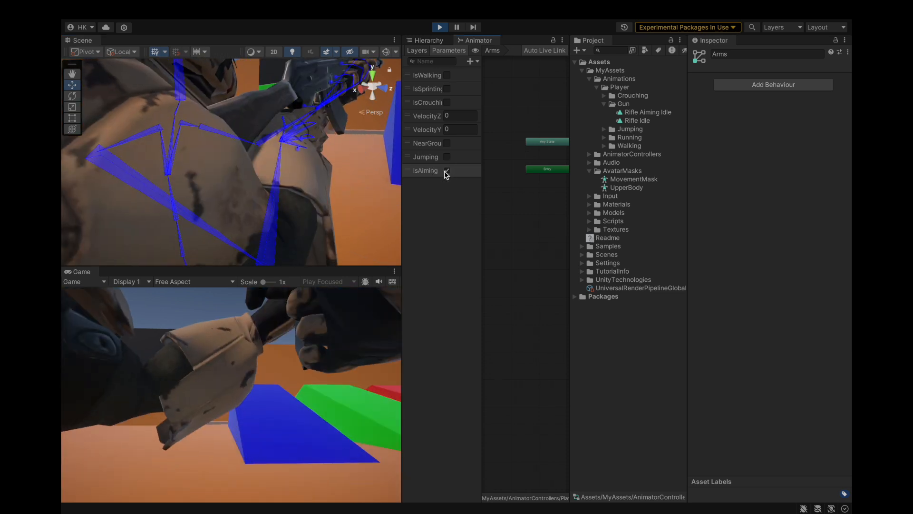
pyautogui.click(447, 171)
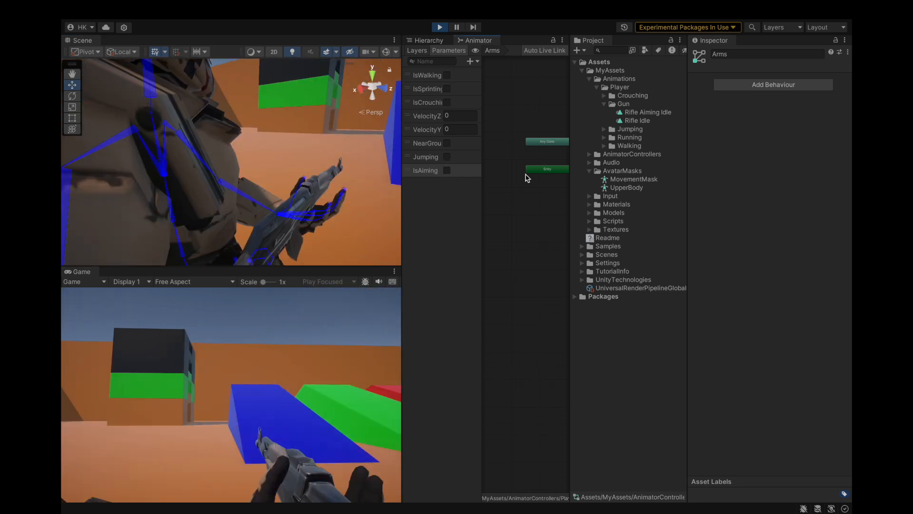
# Step: Inspect the settings and conditions of both transitions between Rifle Idle and Rifle Aiming Idle
pyautogui.scroll(-3, 527, 177)
pyautogui.scroll(6, 557, 184)
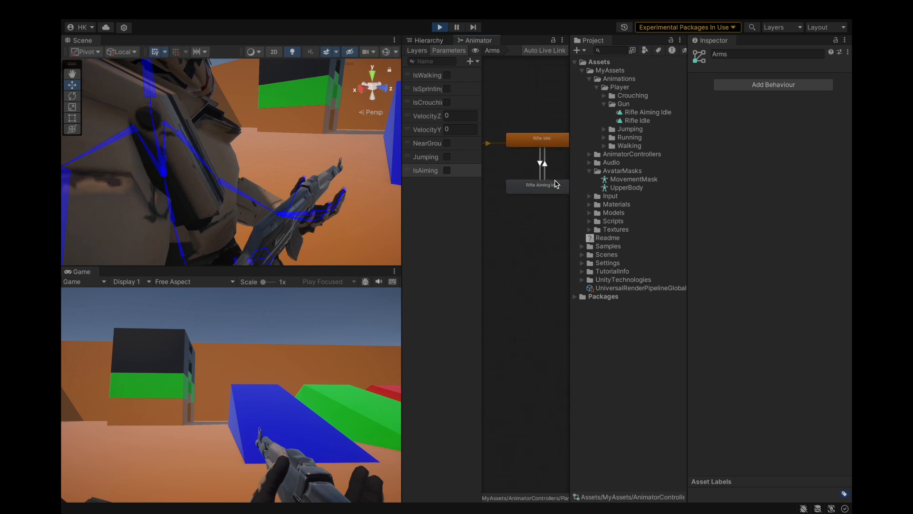
pyautogui.click(537, 160)
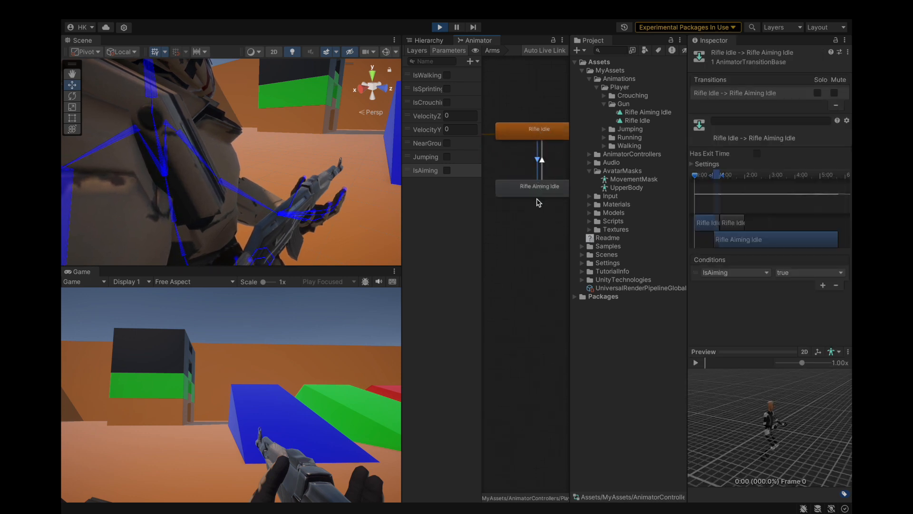
pyautogui.click(543, 153)
pyautogui.click(705, 165)
pyautogui.click(704, 166)
pyautogui.click(704, 166)
pyautogui.click(705, 166)
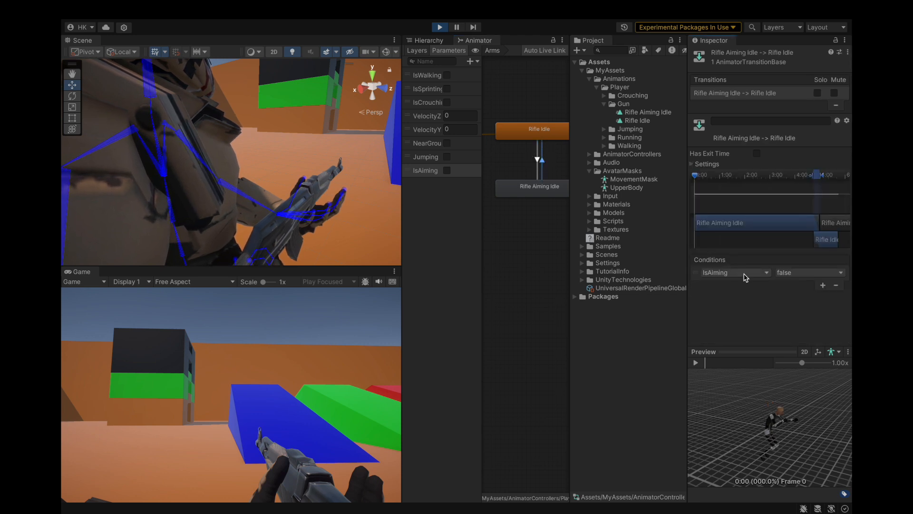
# Step: Preview the Rifle Aiming Idle to Rifle Idle transition and enable the IsAiming parameter
pyautogui.click(696, 362)
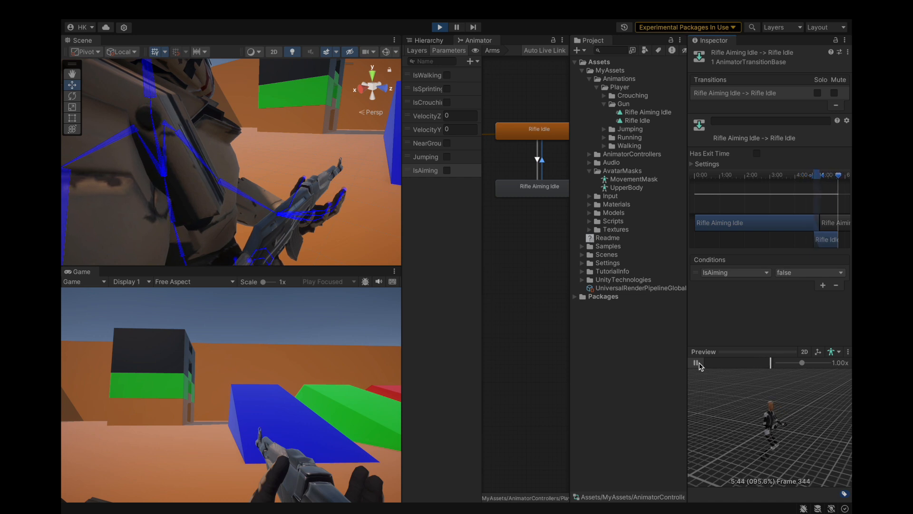
pyautogui.click(693, 364)
pyautogui.click(447, 170)
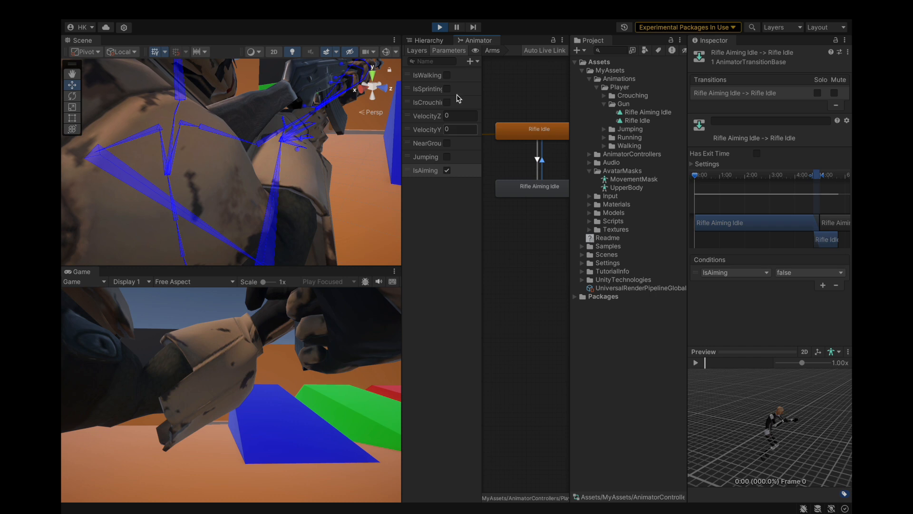
# Step: Select PlayerModel under Player and open its animator controller to show the live Arms layer states
pyautogui.click(428, 40)
pyautogui.click(476, 118)
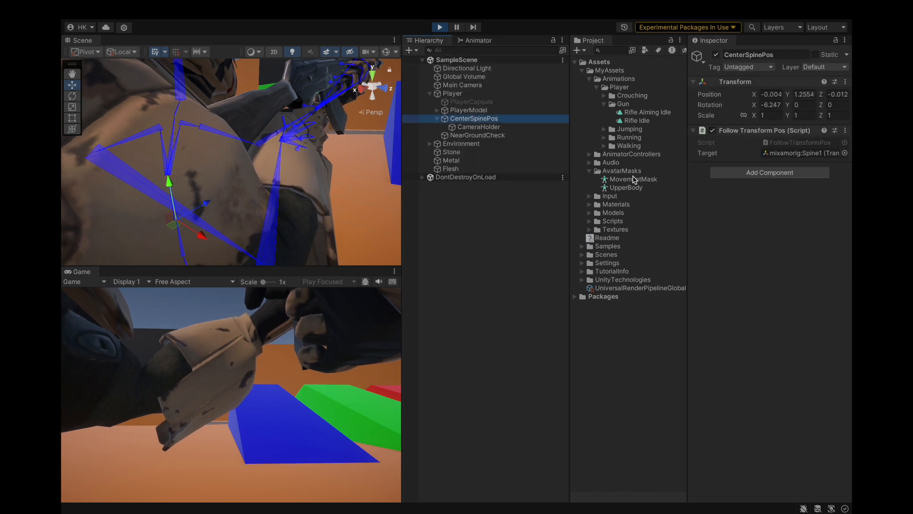
pyautogui.click(452, 93)
pyautogui.click(469, 110)
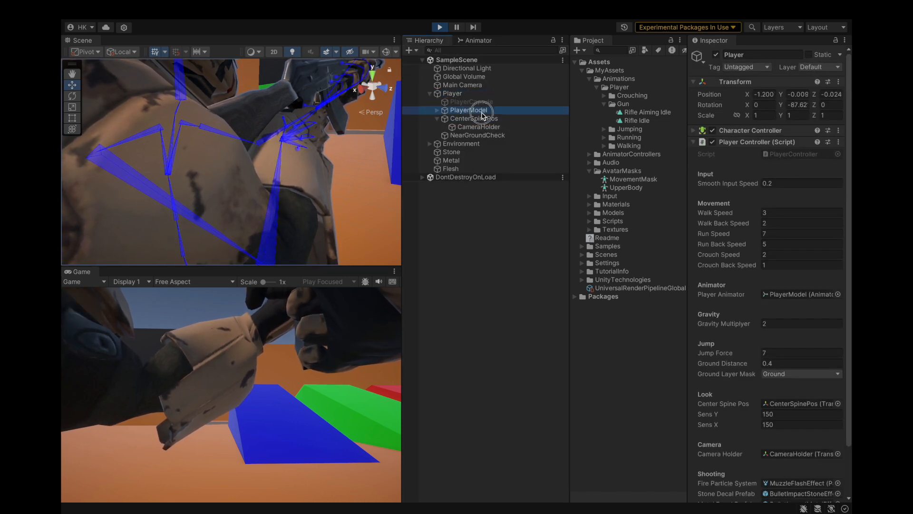
pyautogui.doubleClick(790, 153)
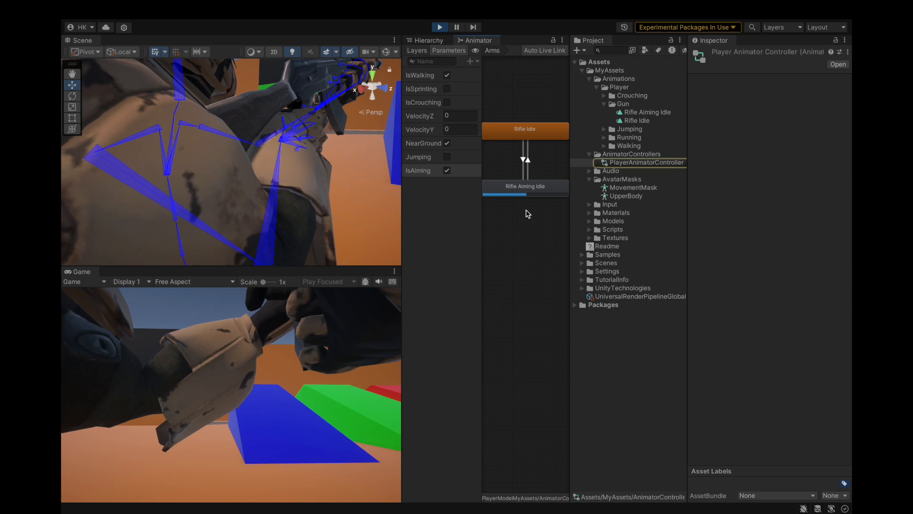
# Step: Toggle IsAiming repeatedly while watching the live Arms layer switch between Rifle Idle and Rifle Aiming Idle
pyautogui.click(447, 170)
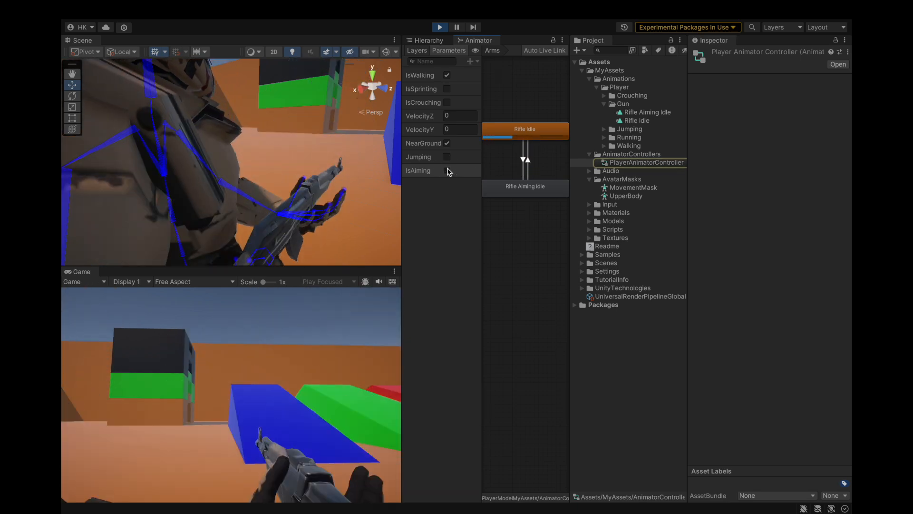
pyautogui.click(447, 171)
pyautogui.click(447, 170)
pyautogui.click(446, 171)
pyautogui.click(446, 171)
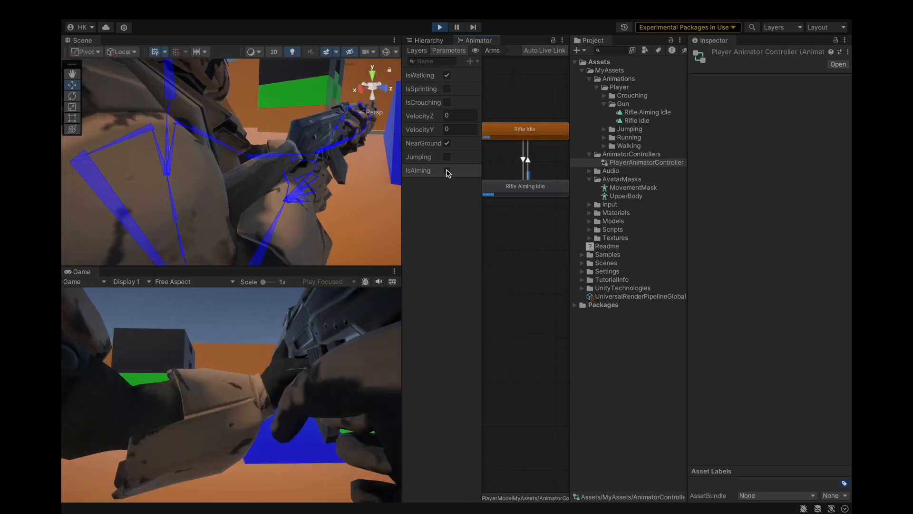
pyautogui.click(447, 171)
pyautogui.click(447, 170)
pyautogui.click(447, 170)
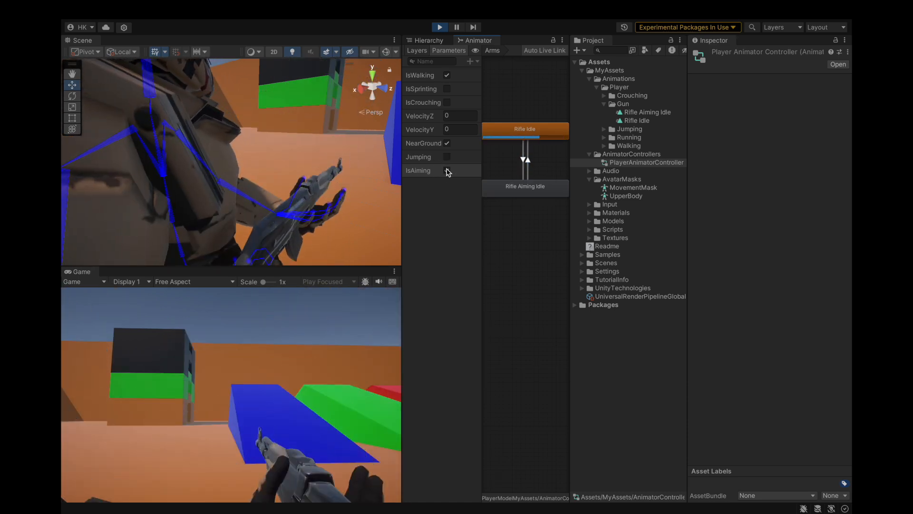
pyautogui.click(447, 169)
pyautogui.click(446, 171)
pyautogui.click(446, 171)
pyautogui.click(447, 170)
pyautogui.click(446, 171)
pyautogui.click(446, 171)
pyautogui.click(447, 171)
pyautogui.click(447, 171)
pyautogui.click(447, 171)
pyautogui.click(447, 171)
pyautogui.click(447, 171)
pyautogui.click(447, 170)
pyautogui.click(447, 170)
pyautogui.click(447, 171)
# Step: Examine the character from behind and from the side in the Scene view while toggling IsAiming
pyautogui.scroll(-5, 261, 184)
pyautogui.scroll(2, 262, 184)
pyautogui.keyDown('alt'); pyautogui.moveTo(261, 184); pyautogui.dragTo(357, 145); pyautogui.keyUp('alt')
pyautogui.scroll(-3, 306, 165)
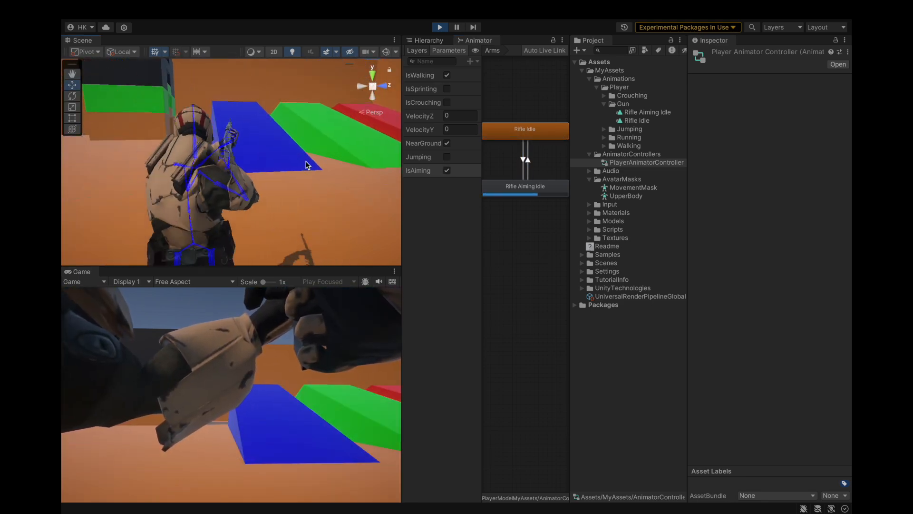
pyautogui.scroll(6, 306, 165)
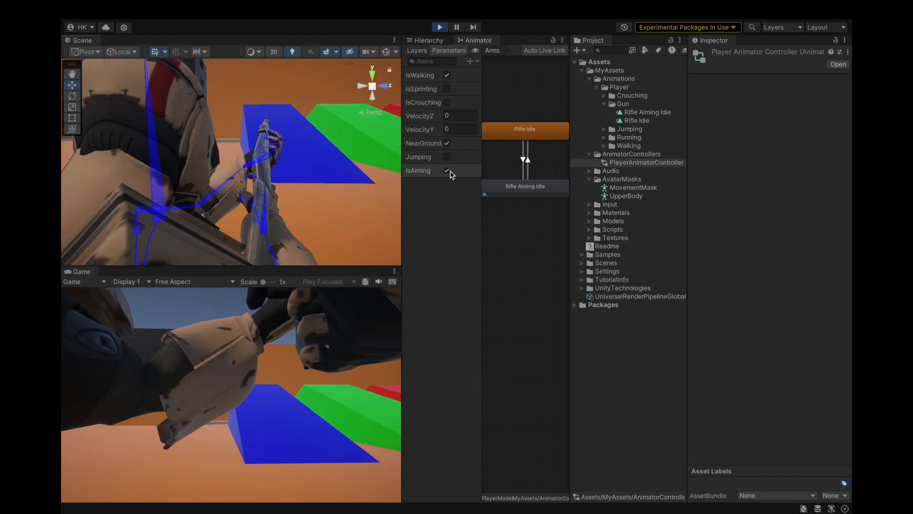
pyautogui.click(447, 170)
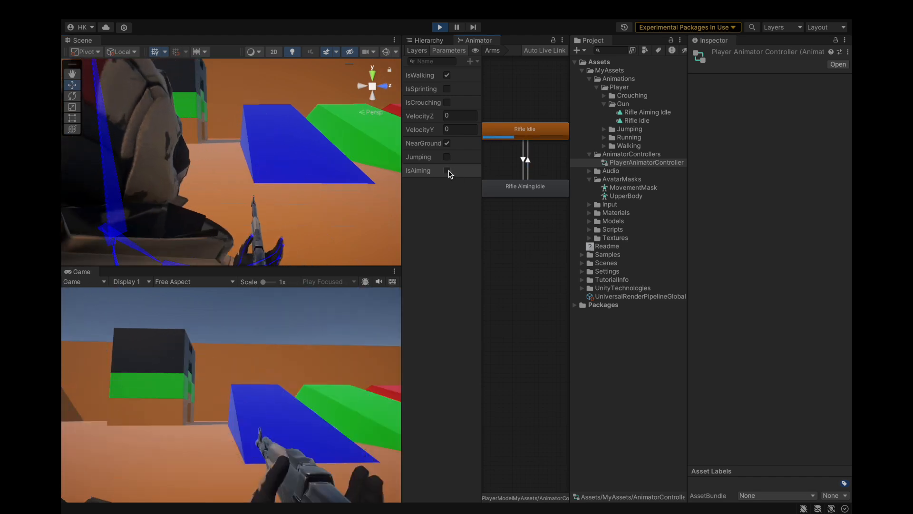
pyautogui.click(448, 171)
pyautogui.click(447, 171)
pyautogui.click(447, 171)
pyautogui.click(447, 171)
pyautogui.click(447, 171)
pyautogui.click(447, 171)
pyautogui.keyDown('alt'); pyautogui.moveTo(295, 205); pyautogui.dragTo(257, 222); pyautogui.keyUp('alt')
# Step: Raise CameraHolder to a Y position of about 0.382, enabling IsAiming to judge the aiming view
pyautogui.click(433, 42)
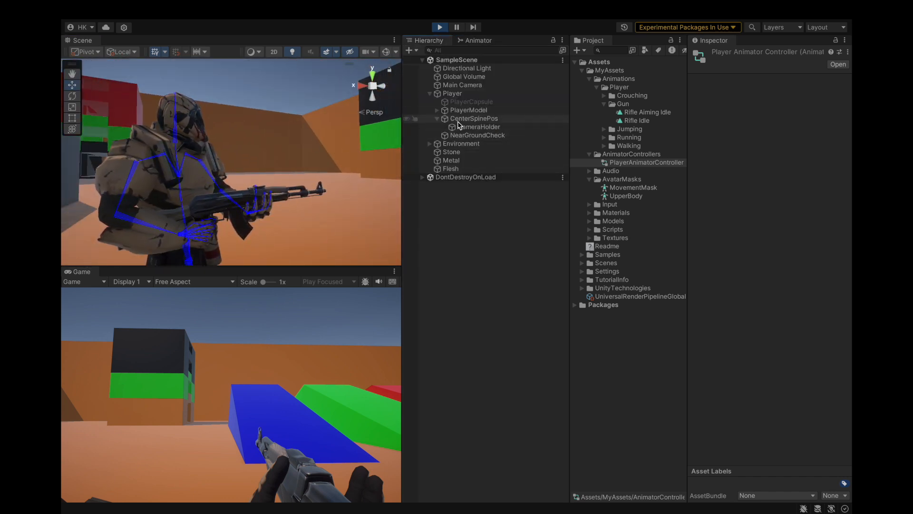
pyautogui.click(476, 127)
pyautogui.moveTo(200, 139); pyautogui.dragTo(200, 96)
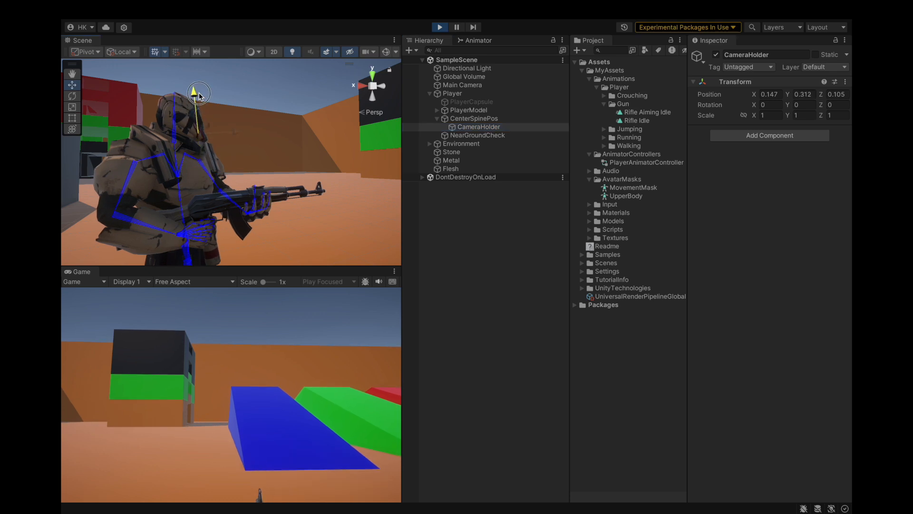
pyautogui.click(476, 42)
pyautogui.click(447, 170)
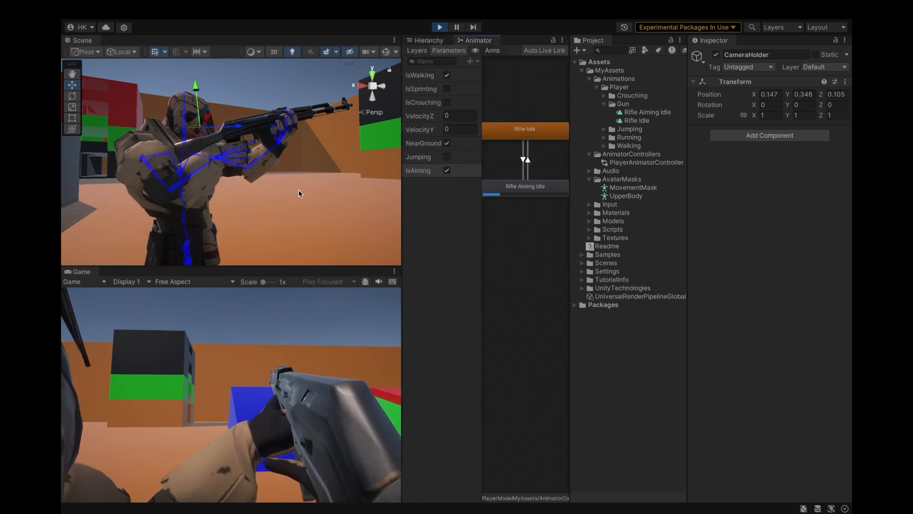
pyautogui.moveTo(195, 86); pyautogui.dragTo(195, 78)
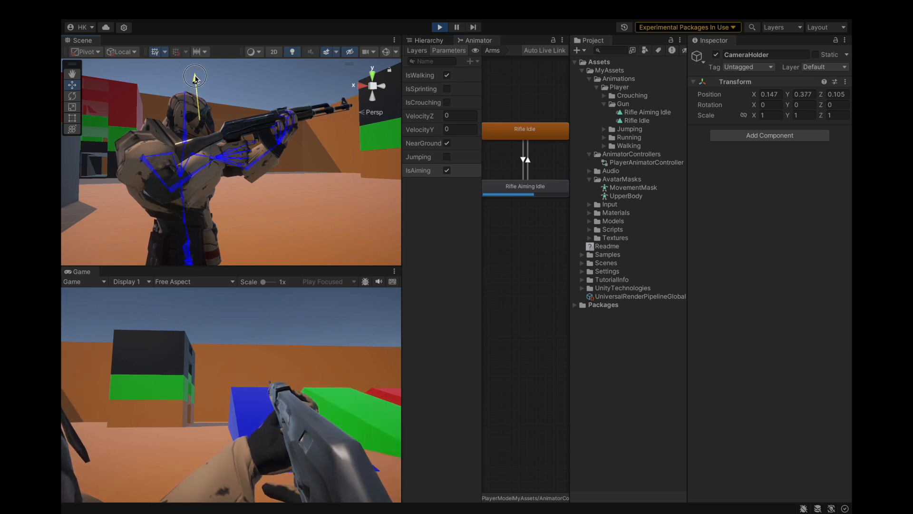
# Step: Compare the idle and aiming views from the raised CameraHolder by toggling IsAiming, leaving it off
pyautogui.moveTo(185, 155); pyautogui.dragTo(244, 141, button='right')
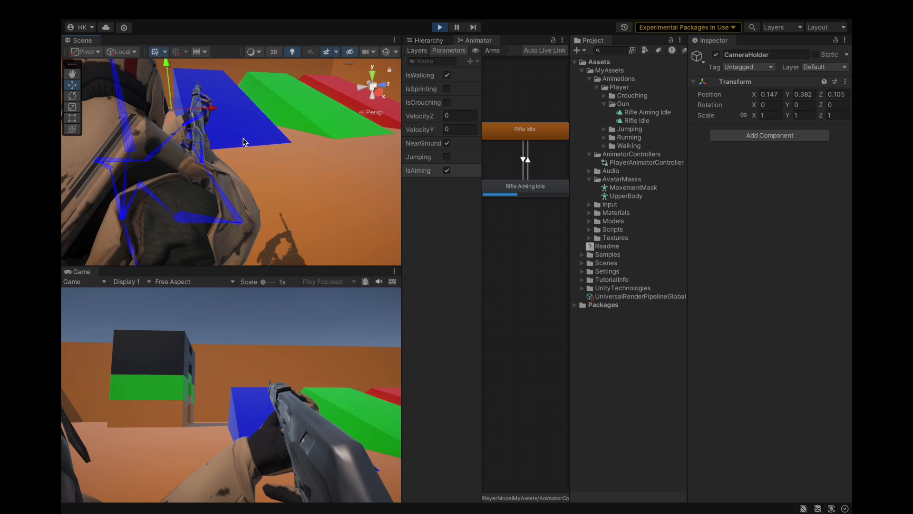
pyautogui.click(446, 170)
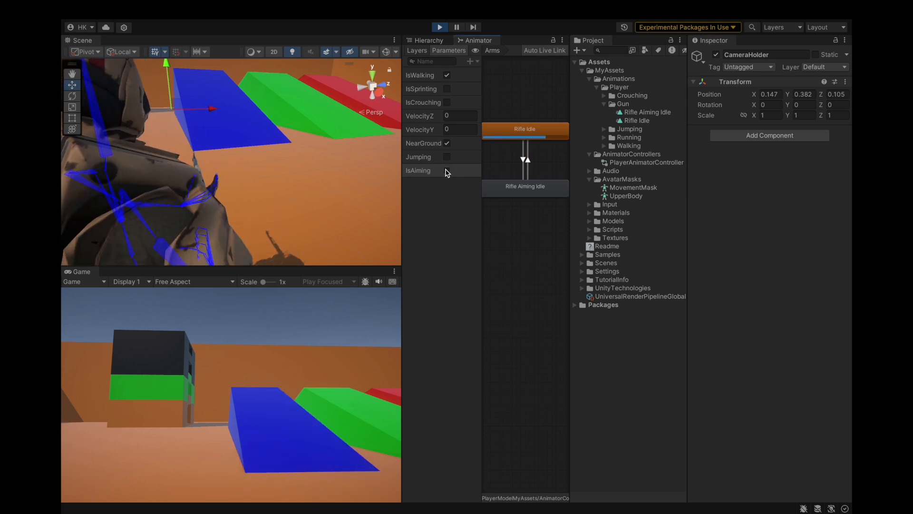
pyautogui.click(446, 171)
pyautogui.click(446, 171)
pyautogui.click(447, 170)
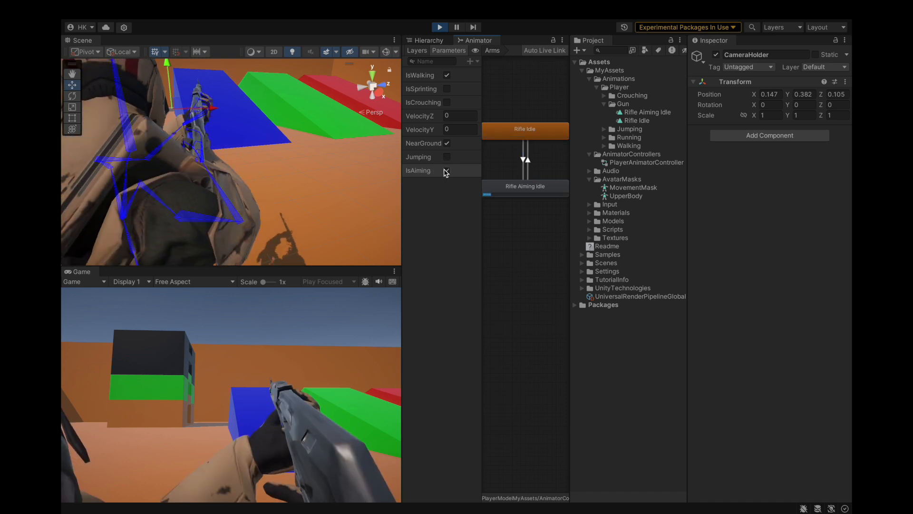
pyautogui.click(446, 171)
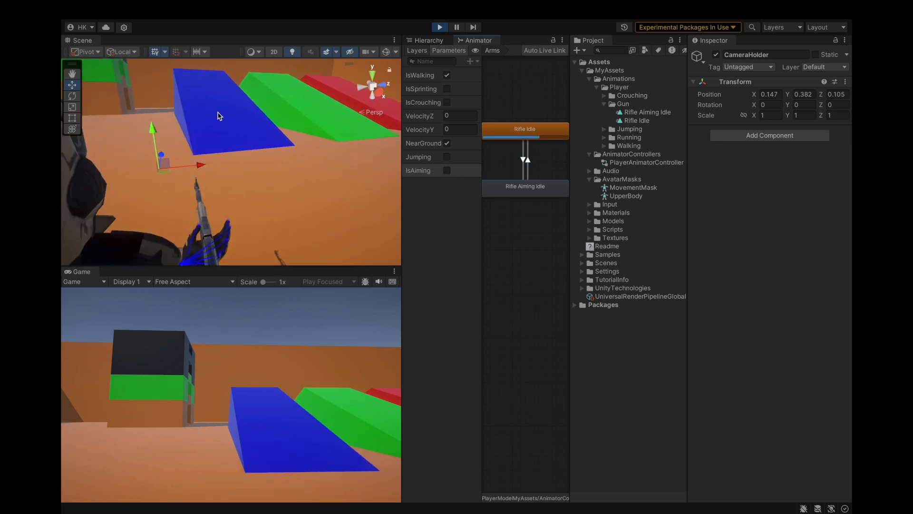
# Step: With IsAiming enabled, shift CameraHolder sideways to an X position of about 0.111
pyautogui.moveTo(219, 116); pyautogui.dragTo(199, 165, button='right')
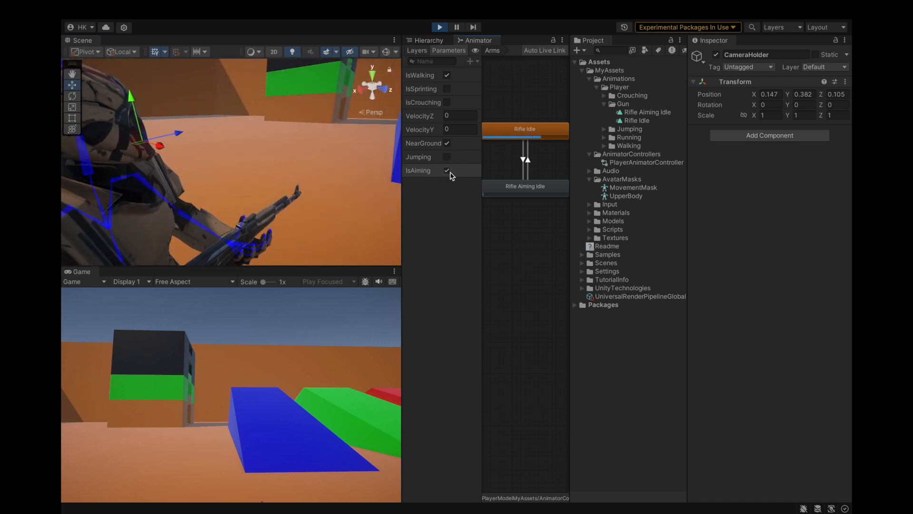
pyautogui.press('s')
pyautogui.moveTo(282, 194); pyautogui.dragTo(293, 194, button='right')
pyautogui.moveTo(208, 158); pyautogui.dragTo(336, 174)
# Step: Expand PlayerModel and set the HeadAimRig's Multi-Rotation Constraint weight to 0
pyautogui.click(428, 40)
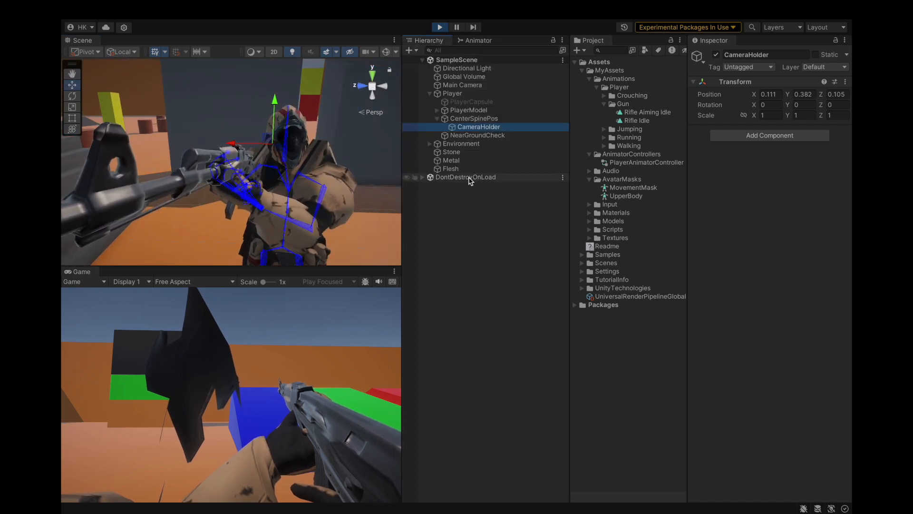
pyautogui.click(437, 110)
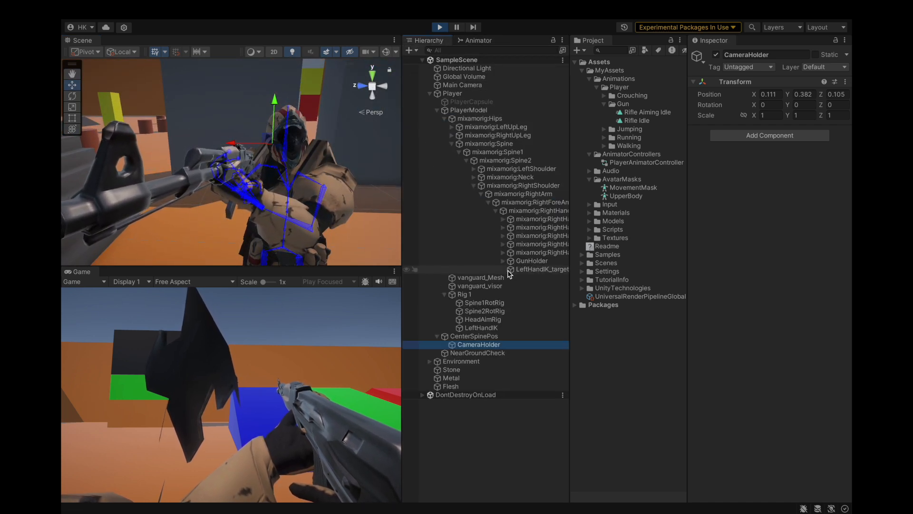
pyautogui.click(476, 319)
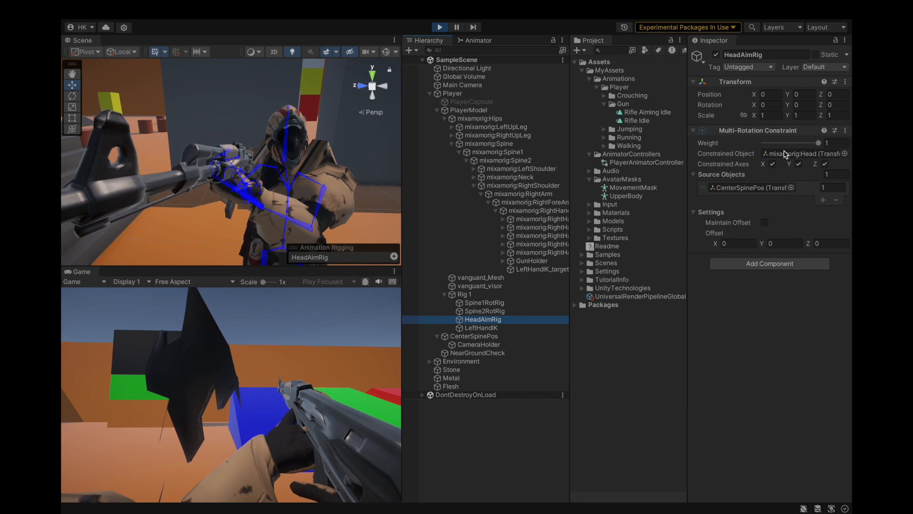
pyautogui.moveTo(818, 142); pyautogui.dragTo(749, 143)
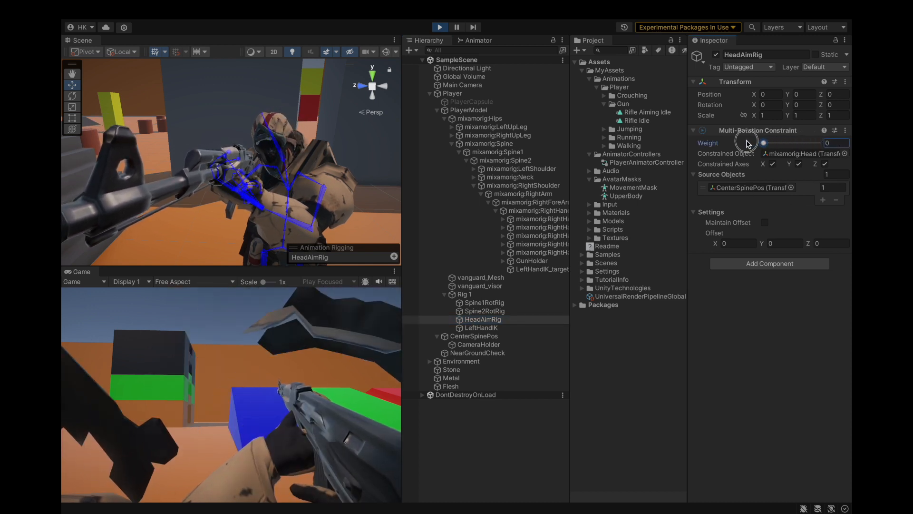
# Step: Try parenting CameraHolder to HeadAimRig and repositioning it, then return it to CenterSpinePos
pyautogui.keyDown('alt'); pyautogui.moveTo(157, 146); pyautogui.dragTo(364, 159); pyautogui.keyUp('alt')
pyautogui.scroll(4, 321, 151)
pyautogui.moveTo(483, 347); pyautogui.dragTo(486, 321)
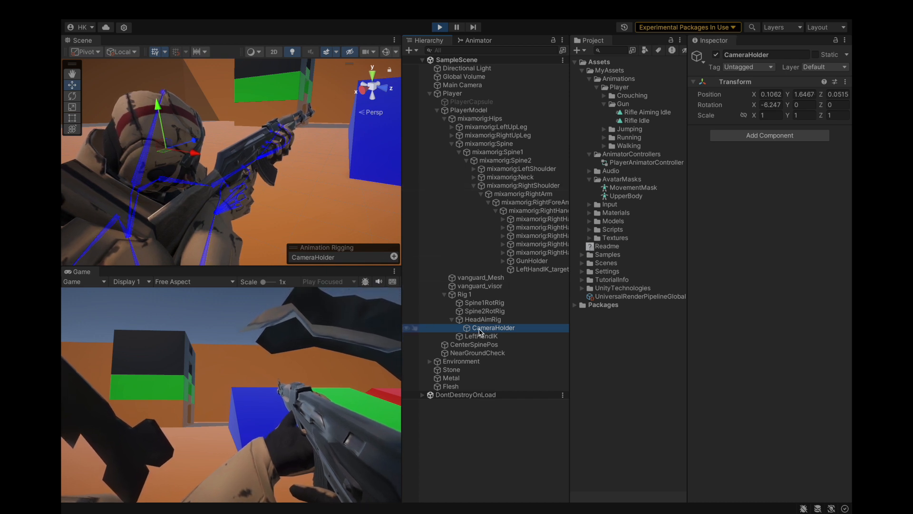
pyautogui.moveTo(196, 142); pyautogui.dragTo(447, 102)
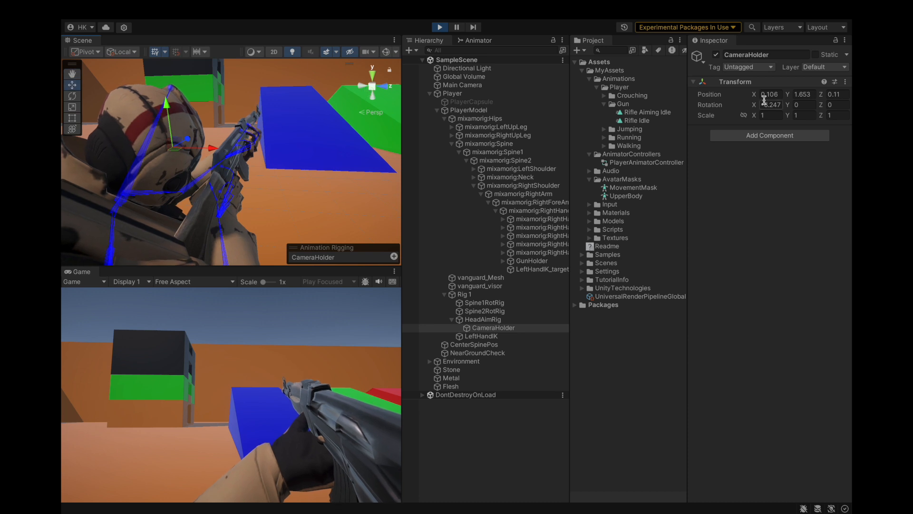
pyautogui.write('0')
pyautogui.keyDown('alt'); pyautogui.moveTo(312, 118); pyautogui.dragTo(157, 189); pyautogui.keyUp('alt')
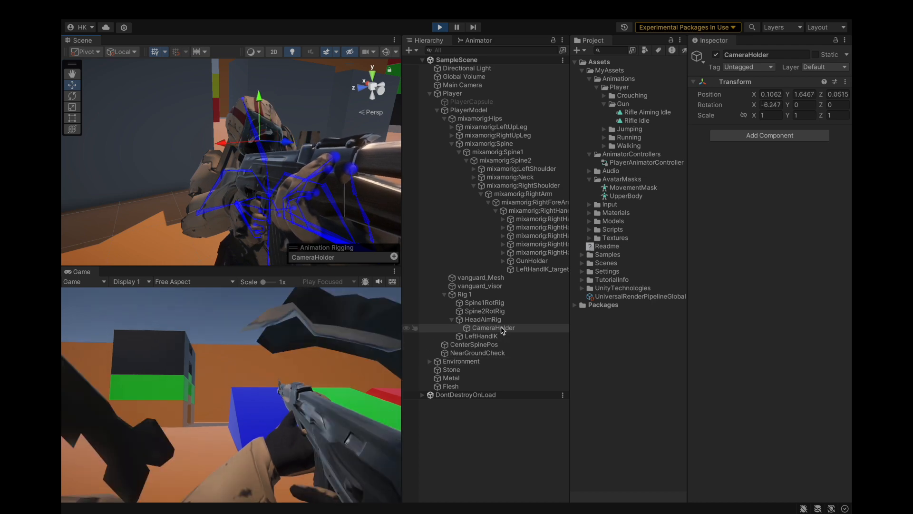
pyautogui.click(494, 319)
pyautogui.moveTo(495, 328); pyautogui.dragTo(493, 346)
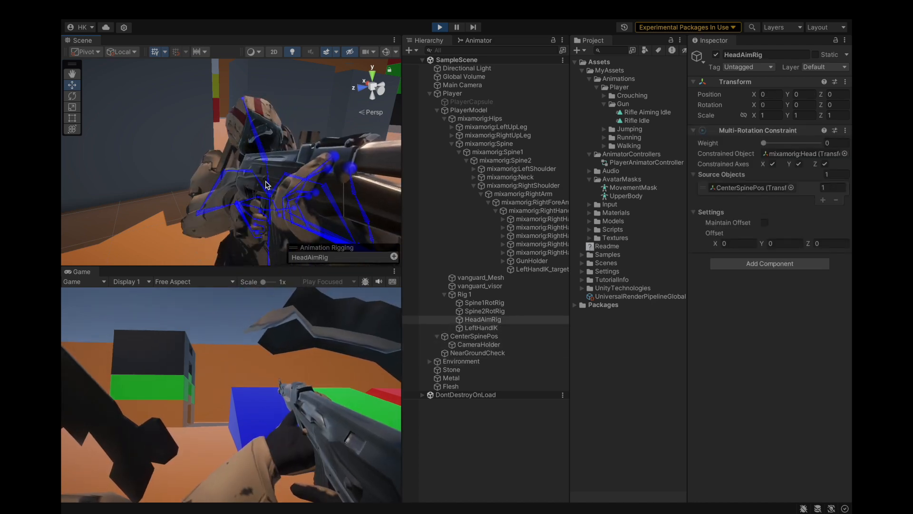
# Step: Move CameraHolder behind the rifle sights to about X 0.202, Y 0.411, Z 0.18
pyautogui.keyDown('alt'); pyautogui.moveTo(155, 175); pyautogui.dragTo(256, 188); pyautogui.keyUp('alt')
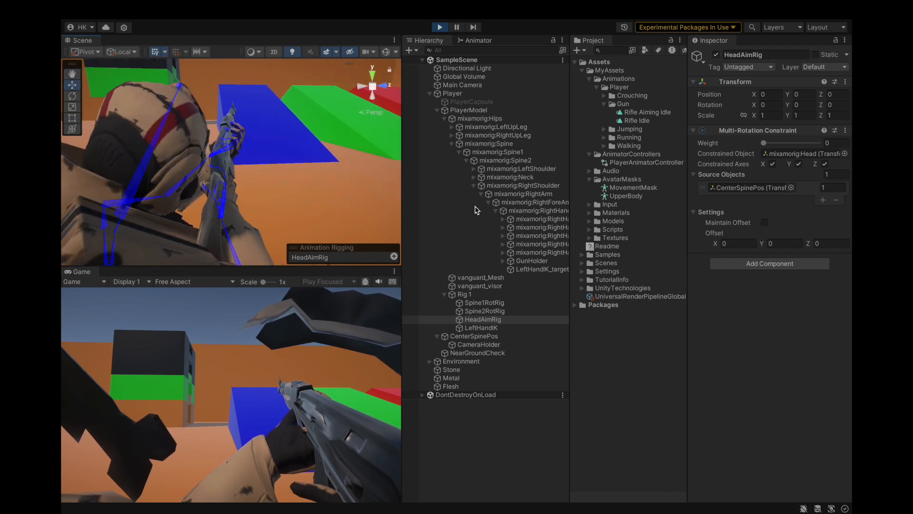
pyautogui.click(479, 345)
pyautogui.moveTo(202, 162); pyautogui.dragTo(152, 182)
pyautogui.moveTo(215, 142); pyautogui.dragTo(233, 138)
pyautogui.moveTo(206, 98); pyautogui.dragTo(238, 133)
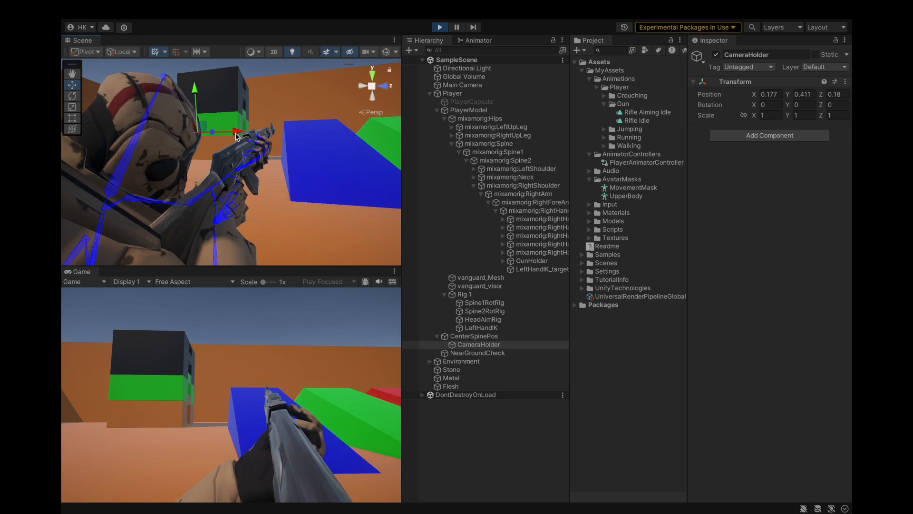
# Step: Examine the character's aiming pose and the CameraHolder placement from behind and from the front
pyautogui.keyDown('alt'); pyautogui.moveTo(291, 145); pyautogui.dragTo(334, 219); pyautogui.keyUp('alt')
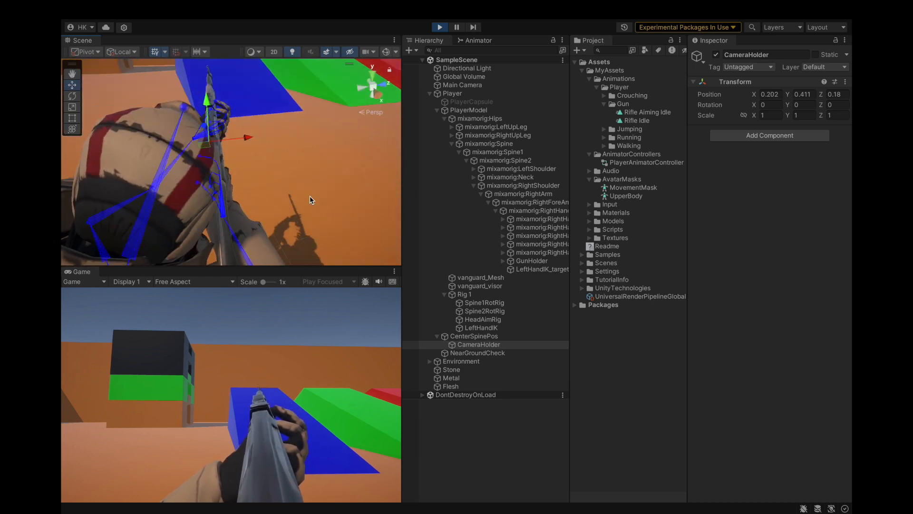
pyautogui.scroll(3, 155, 149)
pyautogui.keyDown('alt'); pyautogui.moveTo(102, 149); pyautogui.dragTo(288, 155); pyautogui.keyUp('alt')
pyautogui.scroll(-6, 288, 155)
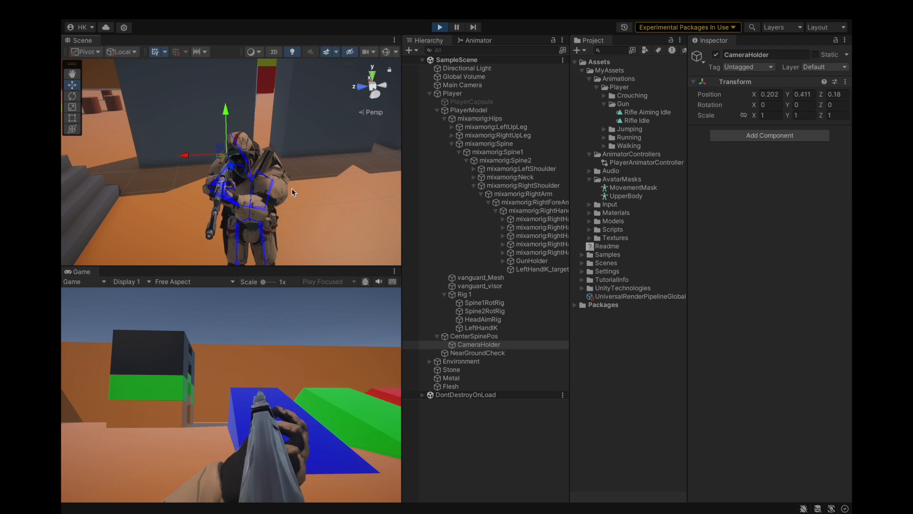
pyautogui.keyDown('alt'); pyautogui.moveTo(292, 192); pyautogui.dragTo(282, 158); pyautogui.keyUp('alt')
# Step: Show the live Arms layer and look around in the running game to test the aiming view
pyautogui.click(469, 42)
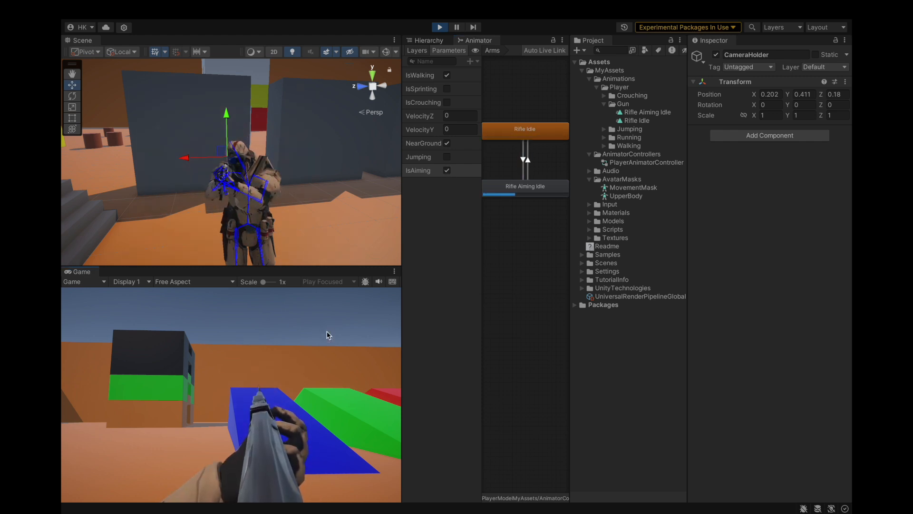
pyautogui.click(113, 350)
pyautogui.click(105, 341)
pyautogui.click(108, 336)
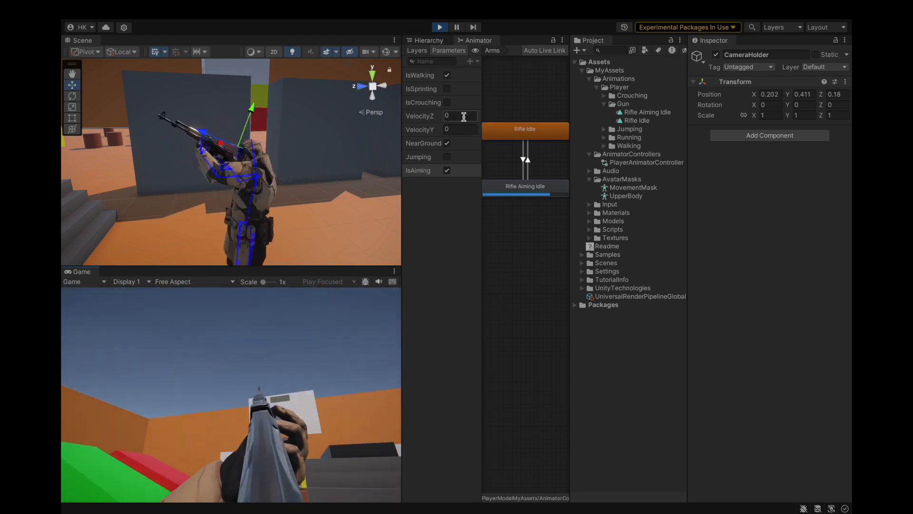
# Step: Inspect the settings of the Rifle Aiming Idle state in the Arms layer
pyautogui.click(445, 191)
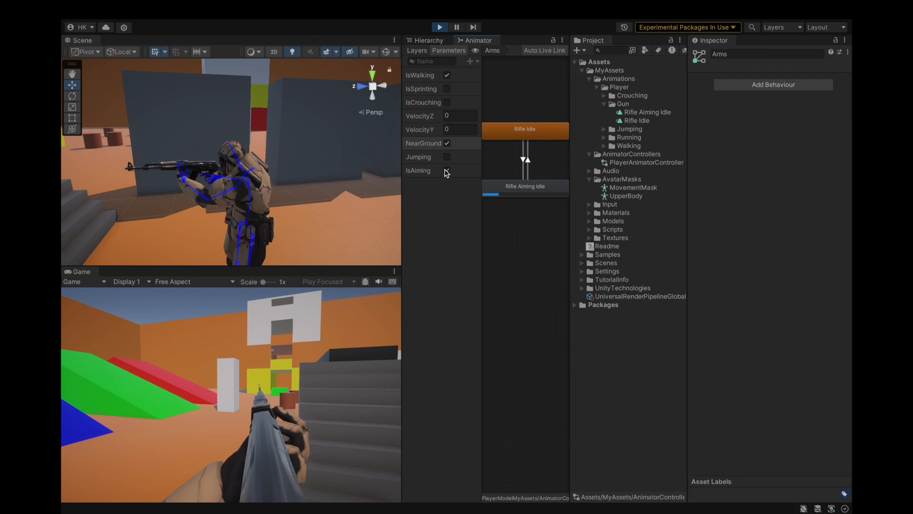
pyautogui.scroll(-2, 546, 193)
pyautogui.click(546, 190)
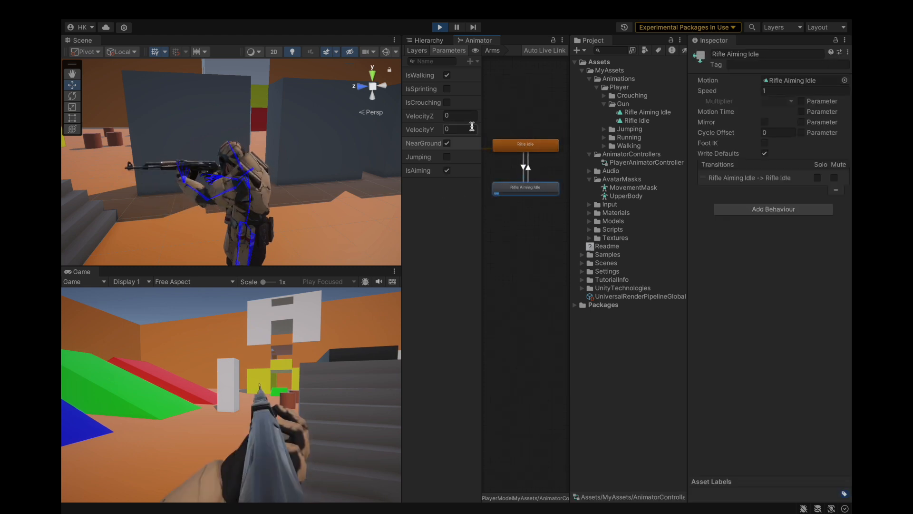
# Step: Inspect the Arms layer's settings and the body regions enabled in its UpperBody avatar mask
pyautogui.click(523, 164)
pyautogui.click(529, 159)
pyautogui.click(530, 146)
pyautogui.click(519, 185)
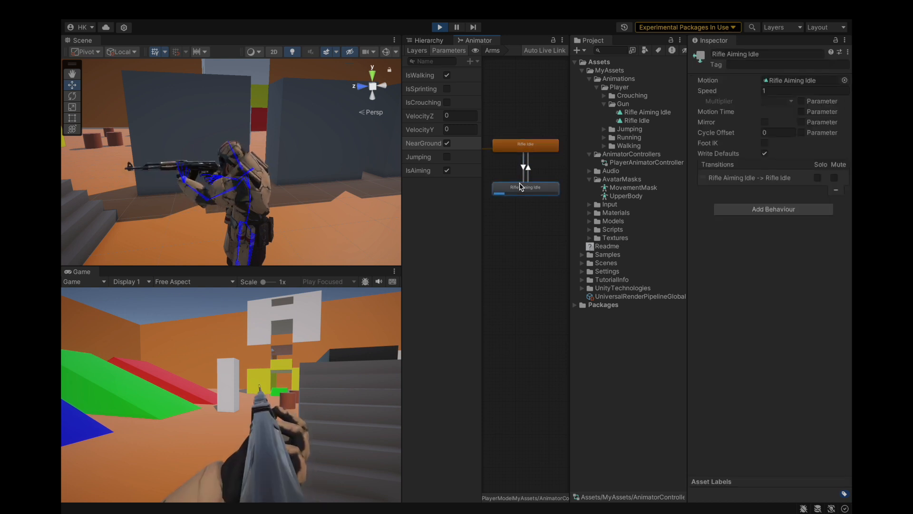
pyautogui.click(426, 52)
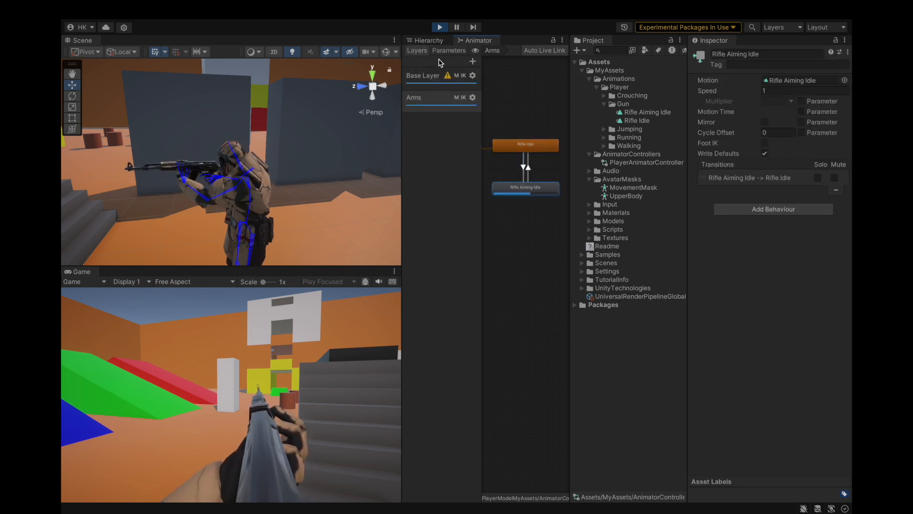
pyautogui.click(472, 98)
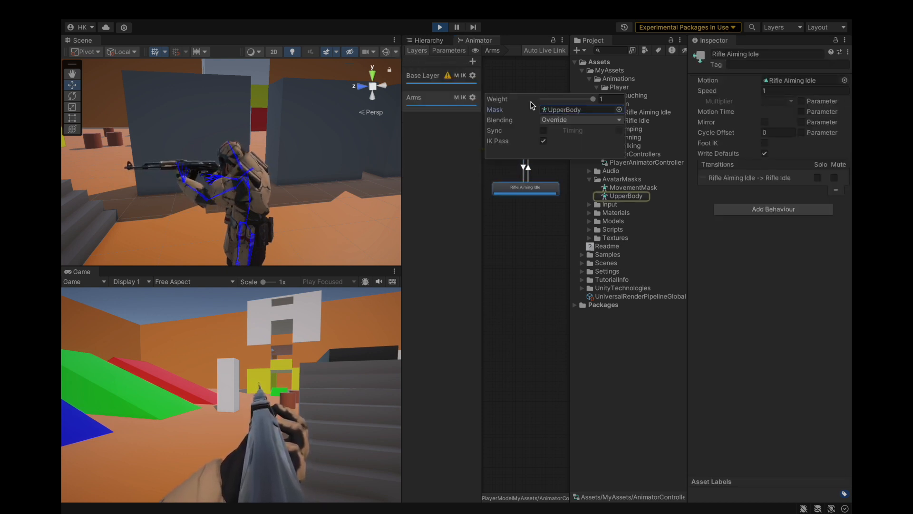
pyautogui.click(544, 131)
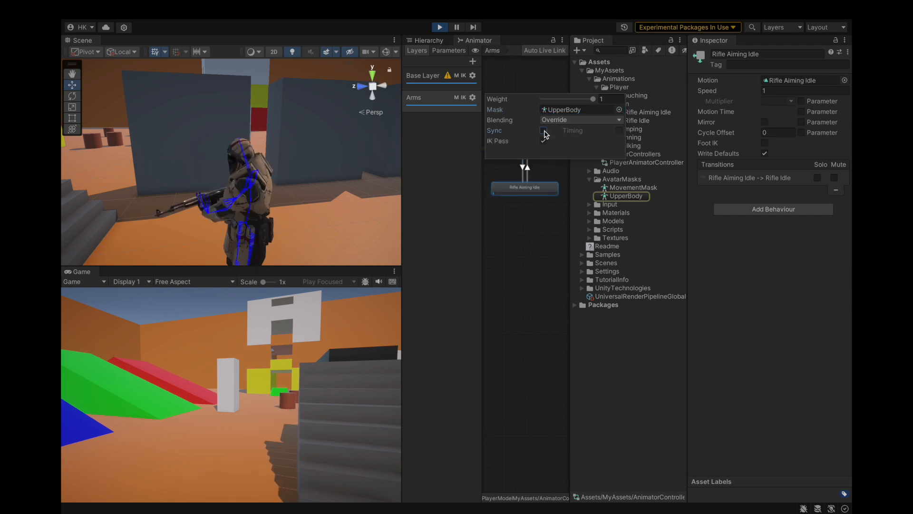
pyautogui.click(543, 131)
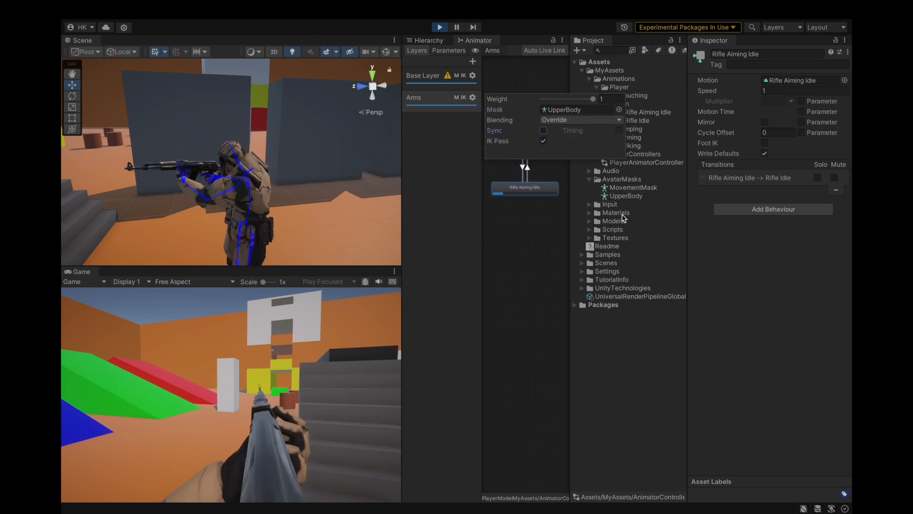
pyautogui.click(623, 196)
pyautogui.click(698, 80)
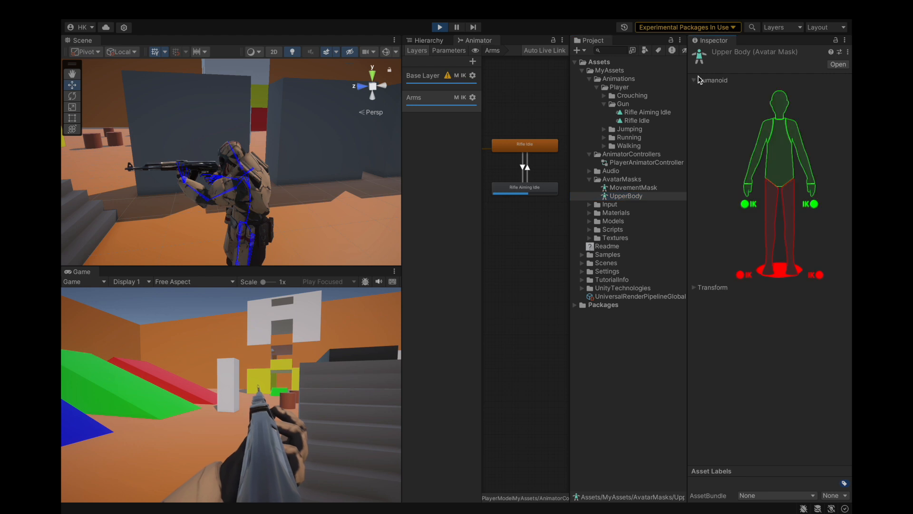
# Step: Walk around the level in the running game to test the aiming view while moving
pyautogui.click(362, 343)
pyautogui.press('w')
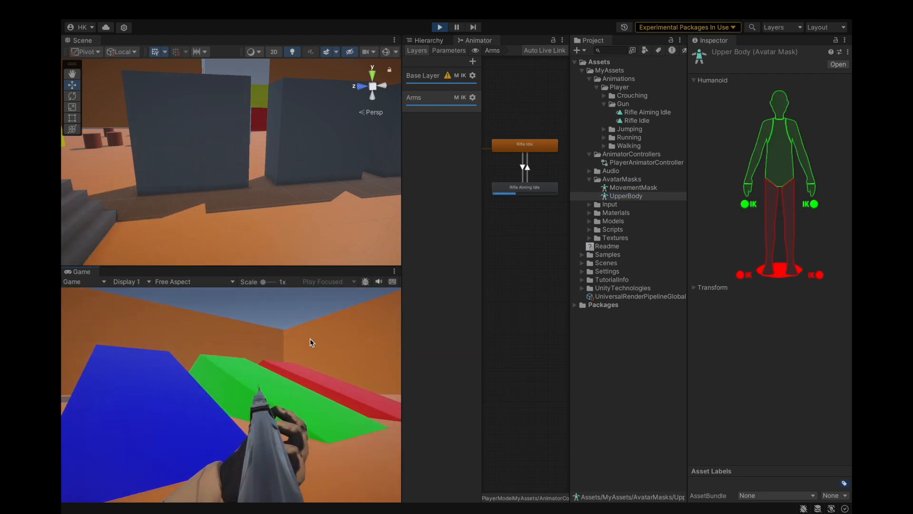
pyautogui.press('w')
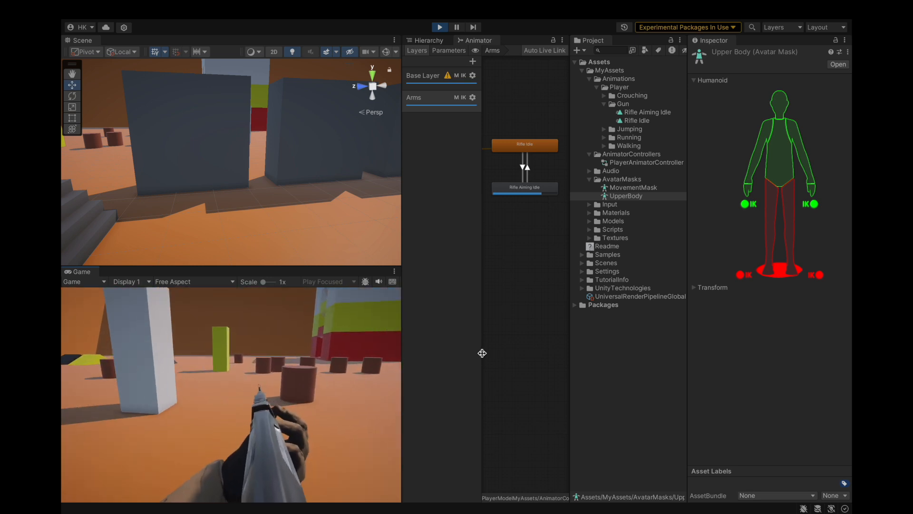
pyautogui.press('w')
pyautogui.press('w')
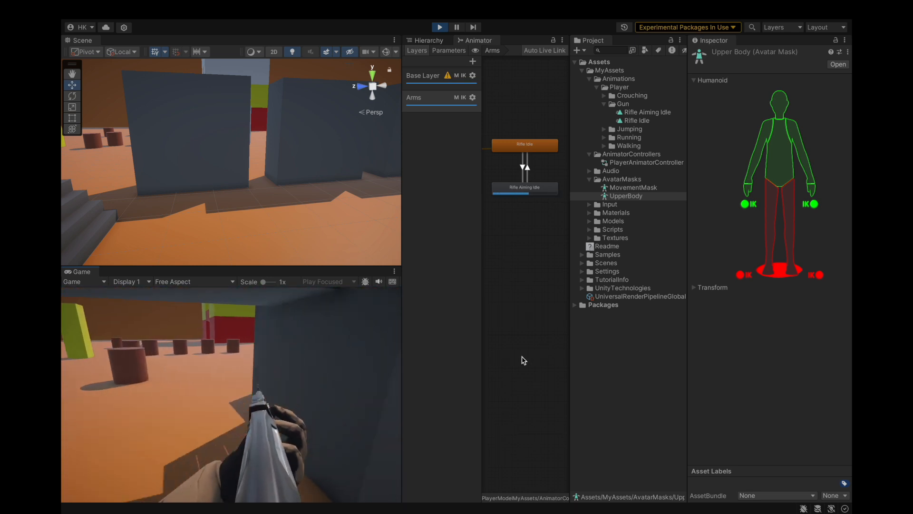
pyautogui.press('w')
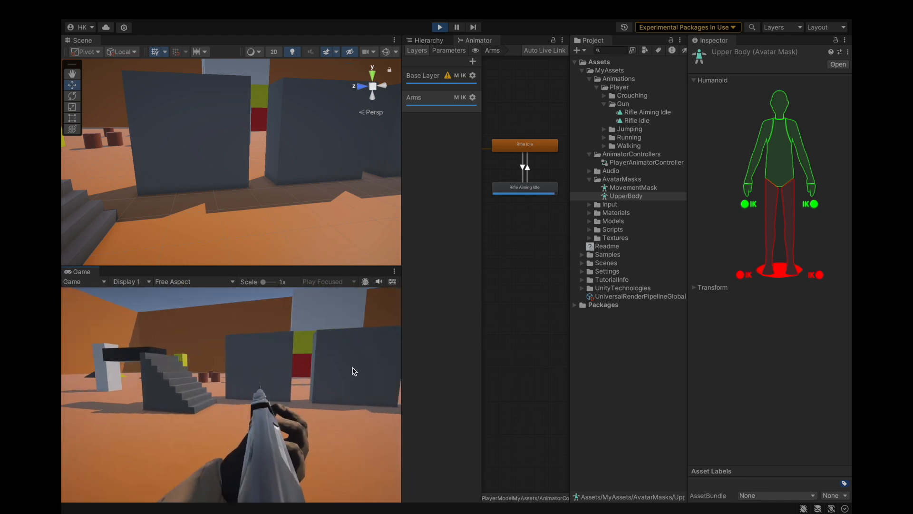
# Step: Strafe and fire at the grey walls in the running game to test shooting from the aiming pose
pyautogui.press('d')
pyautogui.click(353, 366)
pyautogui.click(352, 365)
pyautogui.click(353, 366)
pyautogui.click(352, 365)
pyautogui.click(352, 365)
pyautogui.click(352, 365)
pyautogui.click(353, 365)
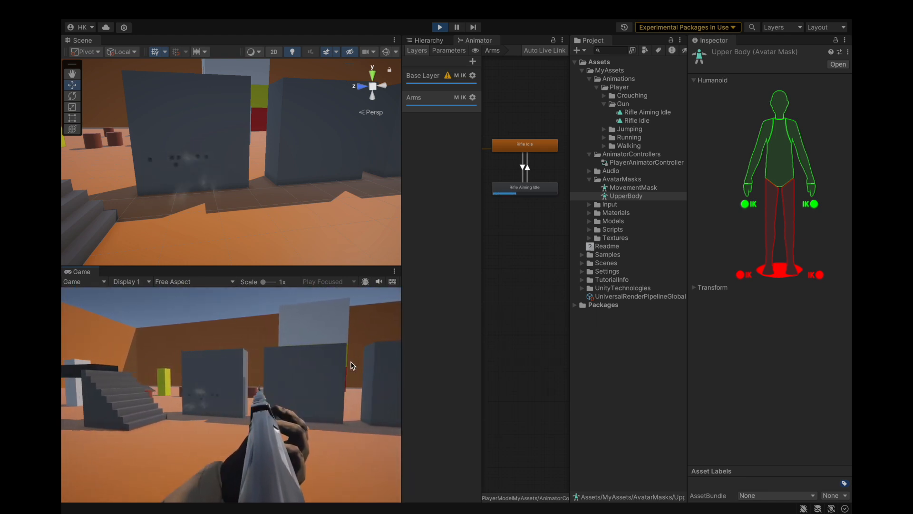
pyautogui.press('d')
pyautogui.click(353, 365)
pyautogui.click(352, 366)
pyautogui.click(353, 365)
pyautogui.press('a')
pyautogui.click(352, 365)
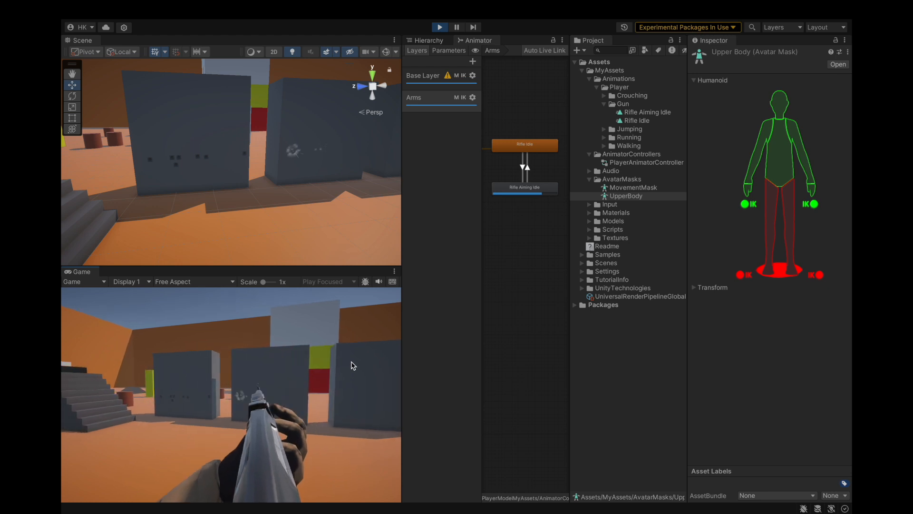
pyautogui.press('a')
pyautogui.press('d')
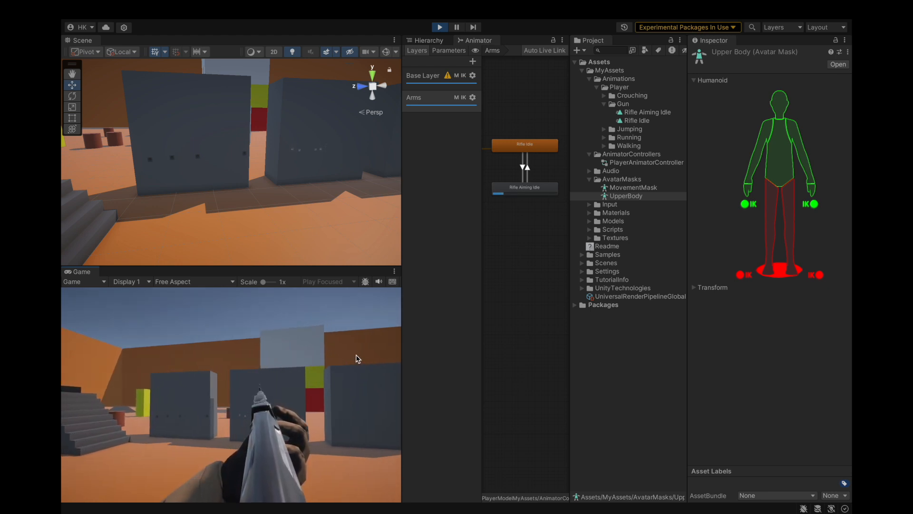
pyautogui.click(363, 357)
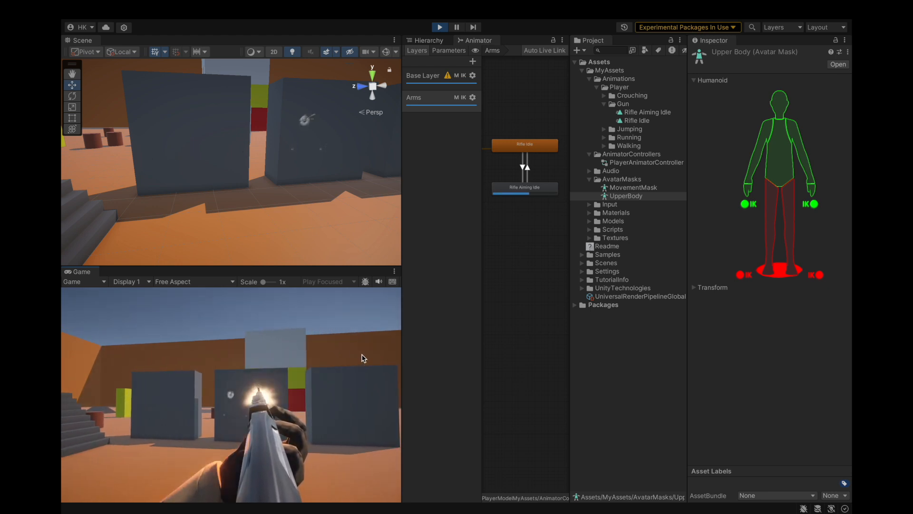
pyautogui.click(373, 356)
pyautogui.click(370, 354)
pyautogui.click(378, 355)
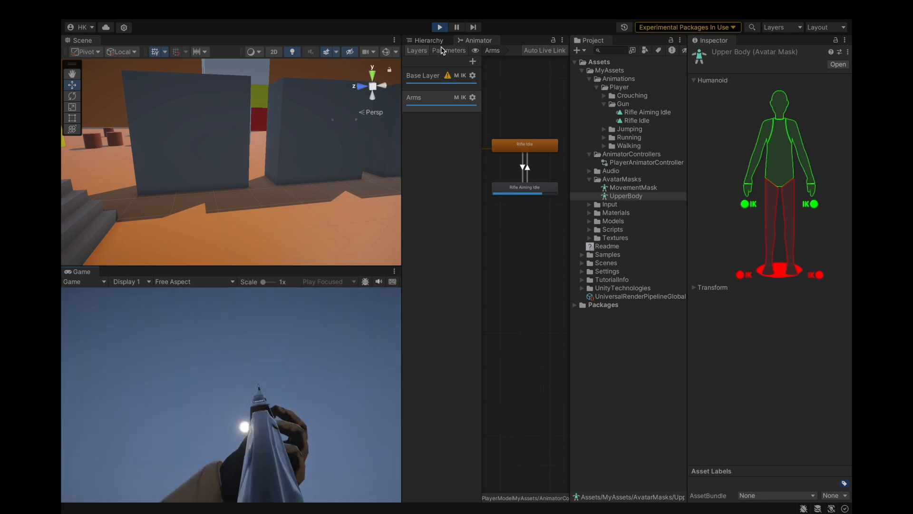
# Step: Frame the Player object in the Scene view and examine its upward aiming pose
pyautogui.click(427, 41)
pyautogui.click(452, 93)
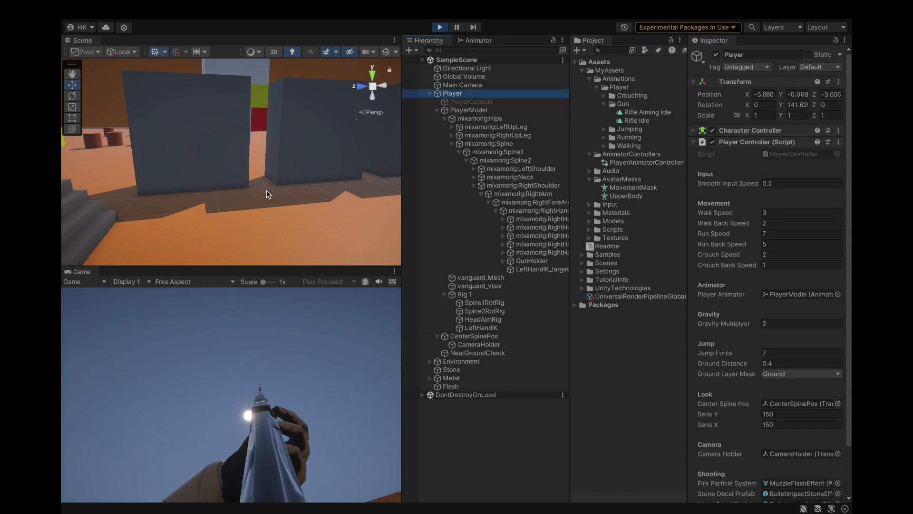
pyautogui.press('f')
pyautogui.keyDown('alt'); pyautogui.moveTo(267, 190); pyautogui.dragTo(159, 209); pyautogui.keyUp('alt')
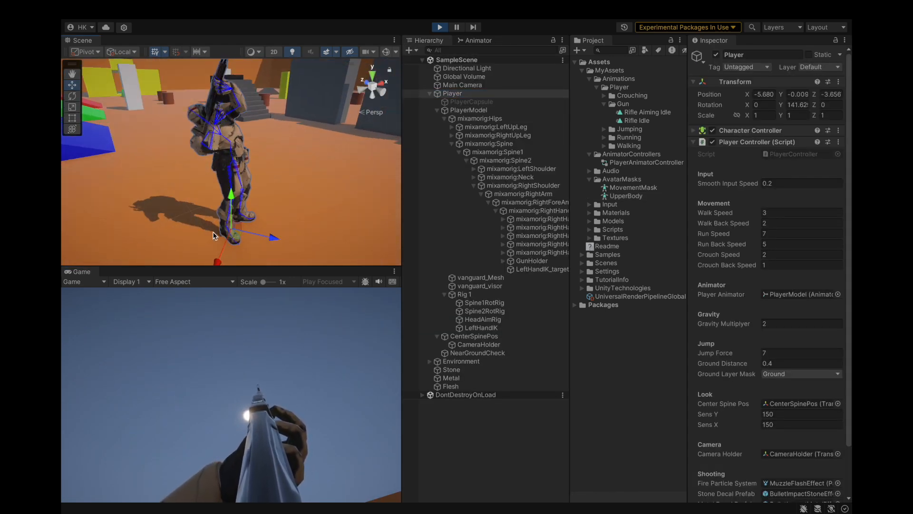
# Step: Stop the running game and dock the Animator window beside the Scene view
pyautogui.click(440, 28)
pyautogui.click(478, 41)
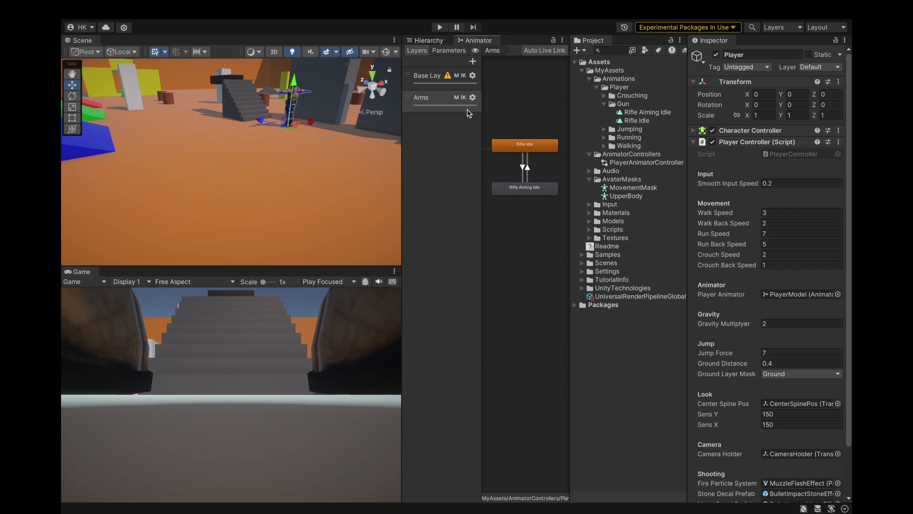
pyautogui.moveTo(426, 40); pyautogui.dragTo(122, 46)
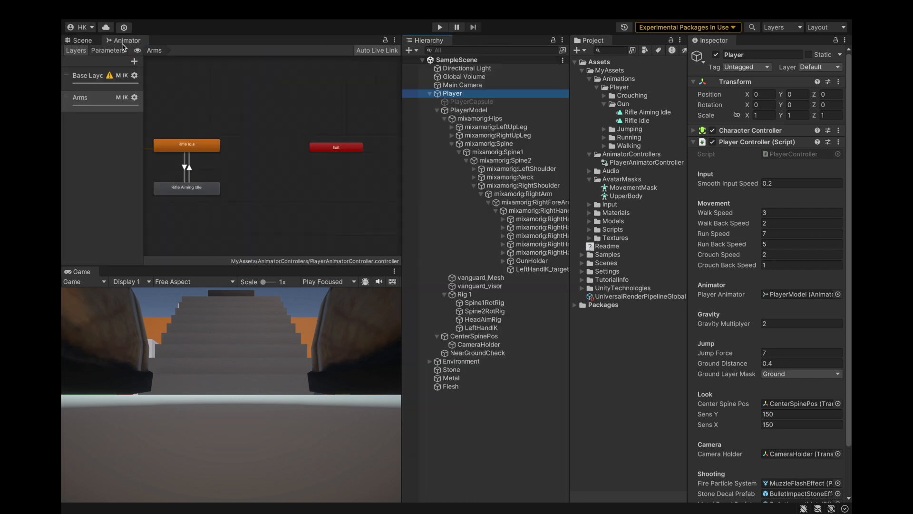
pyautogui.scroll(-5, 324, 141)
pyautogui.scroll(5, 257, 153)
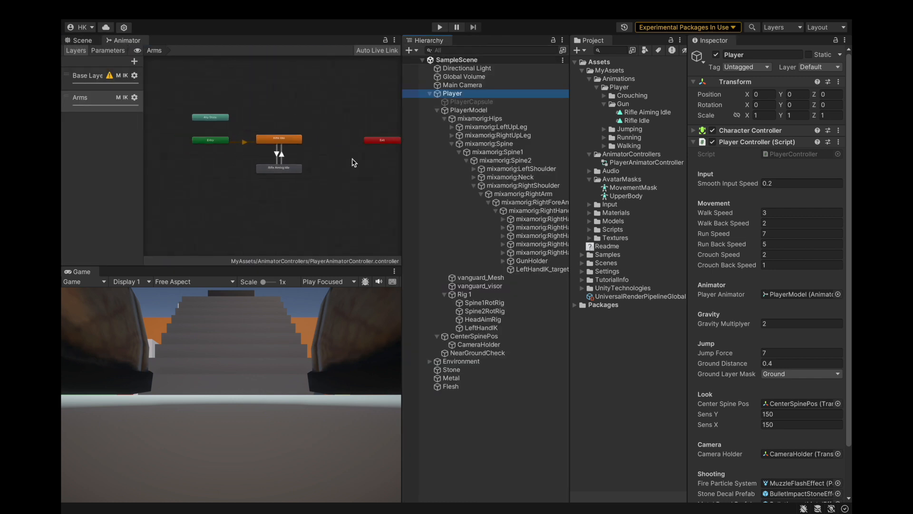
pyautogui.scroll(2, 294, 154)
# Step: Review the Rifle Aiming Idle state and the IsAiming parameter of the Arms layer
pyautogui.click(301, 190)
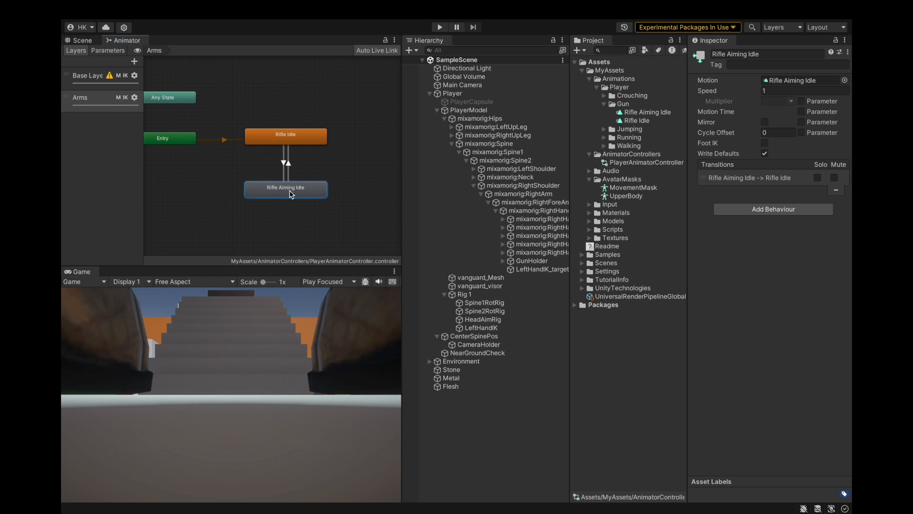
pyautogui.click(108, 50)
pyautogui.click(110, 171)
pyautogui.click(76, 50)
# Step: Return to the Scene view, frame GunHolder and examine the character's rig from the front
pyautogui.click(82, 40)
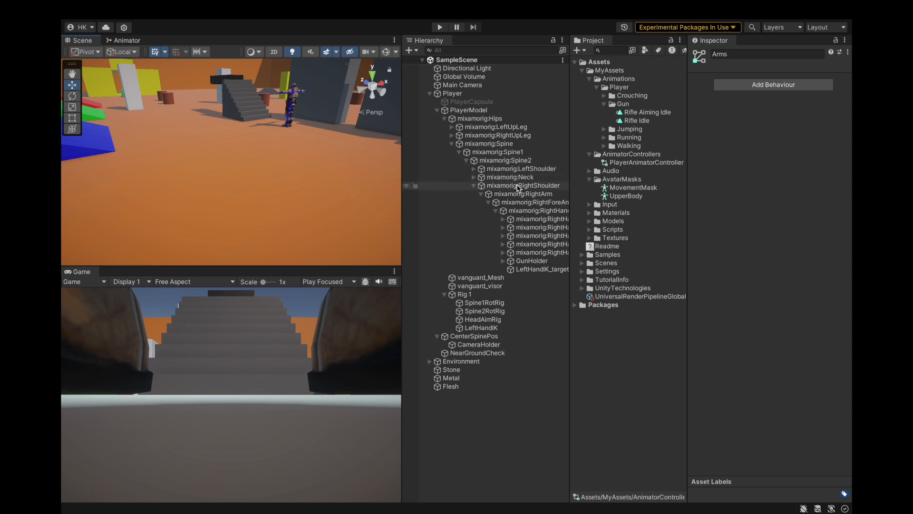
pyautogui.click(531, 261)
pyautogui.press('f')
pyautogui.keyDown('alt'); pyautogui.moveTo(263, 172); pyautogui.dragTo(446, 169); pyautogui.keyUp('alt')
pyautogui.scroll(-5, 253, 160)
pyautogui.scroll(3, 253, 160)
pyautogui.keyDown('alt'); pyautogui.moveTo(253, 160); pyautogui.dragTo(304, 195); pyautogui.keyUp('alt')
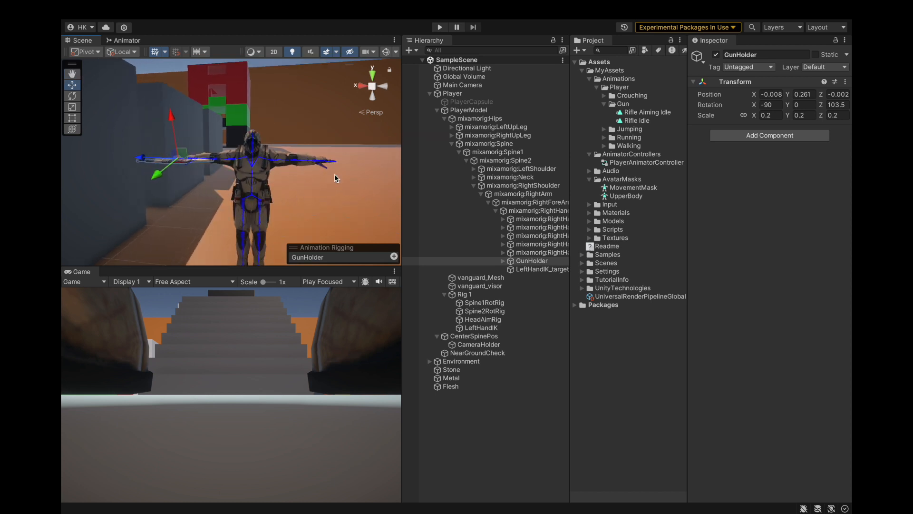
# Step: Collapse the PlayerModel and Player branches of the scene hierarchy
pyautogui.click(436, 110)
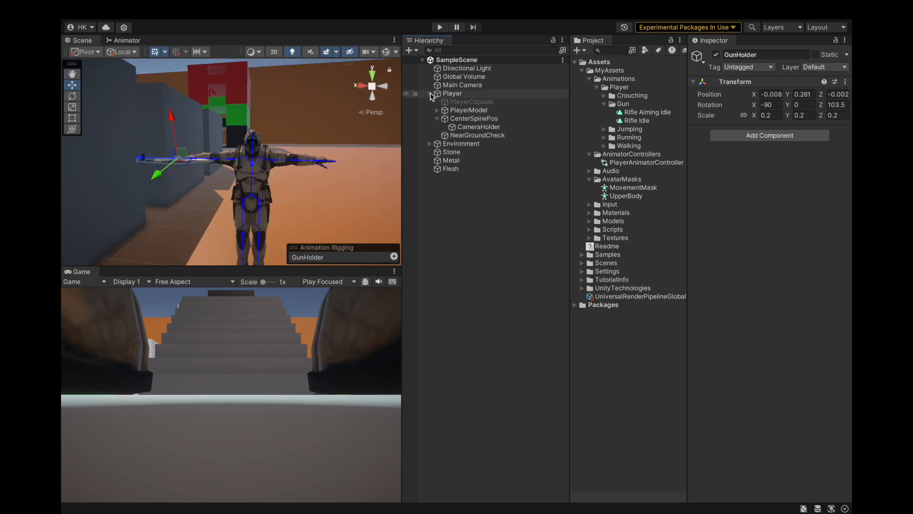
pyautogui.click(429, 93)
pyautogui.click(515, 198)
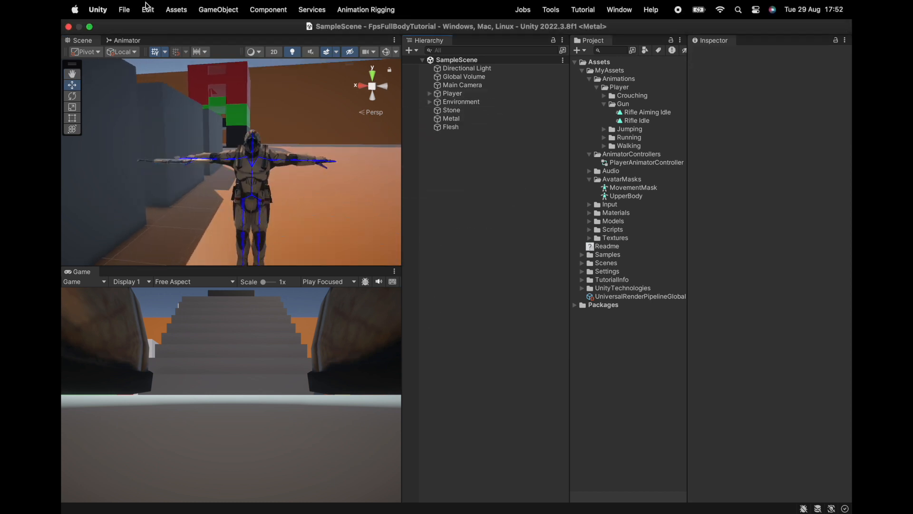
pyautogui.click(124, 9)
# Step: Create an empty child object named CameraHolderAiming under the Player's CenterSpinePos and save the scene
pyautogui.click(430, 93)
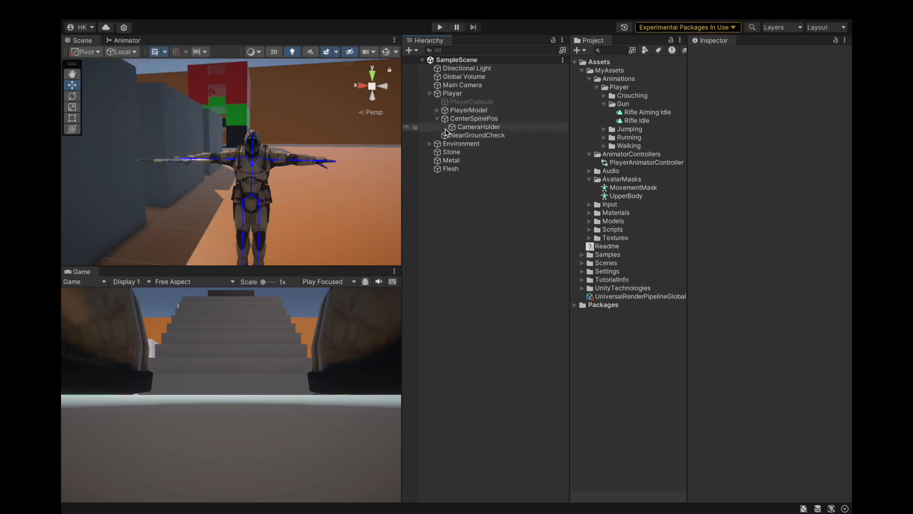
pyautogui.rightClick(455, 121)
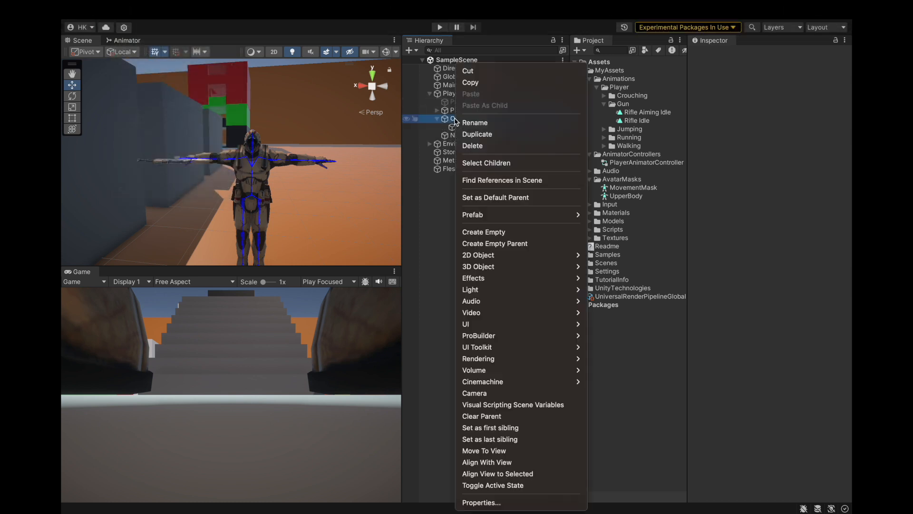
pyautogui.click(490, 232)
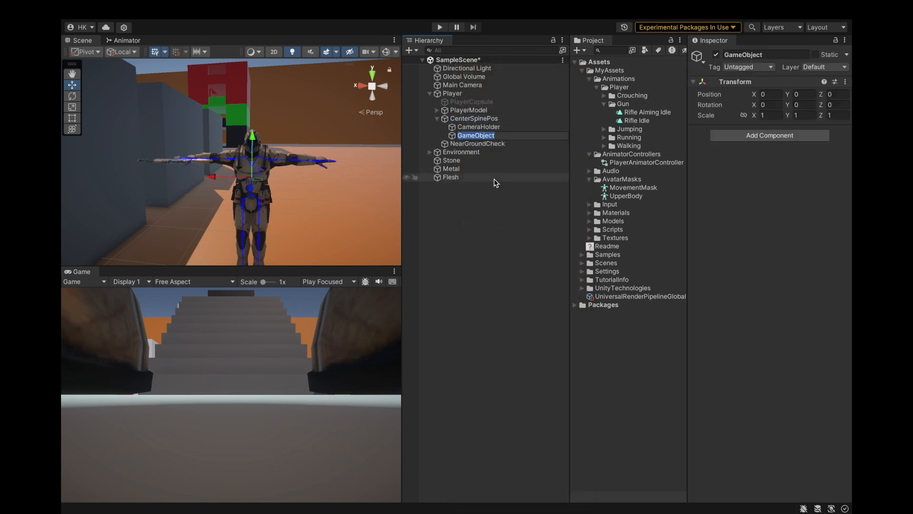
pyautogui.write('CameraHolderAim')
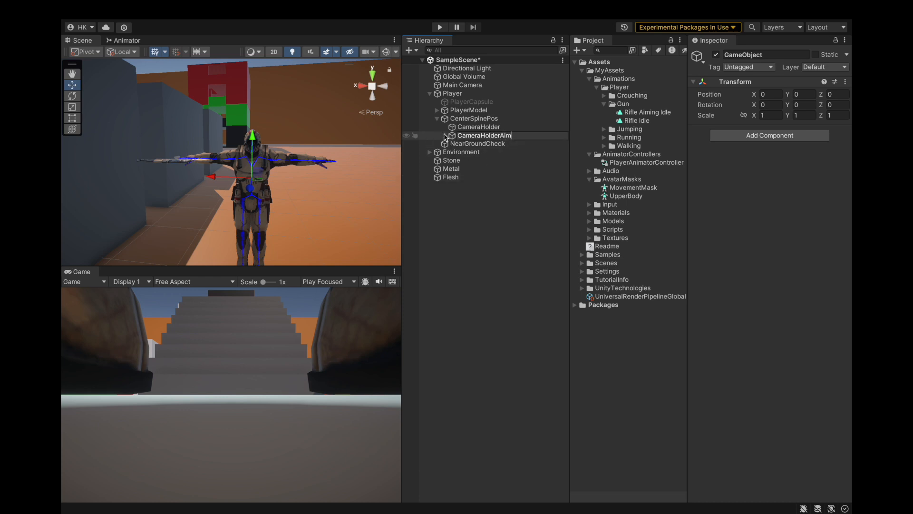
pyautogui.press('Return')
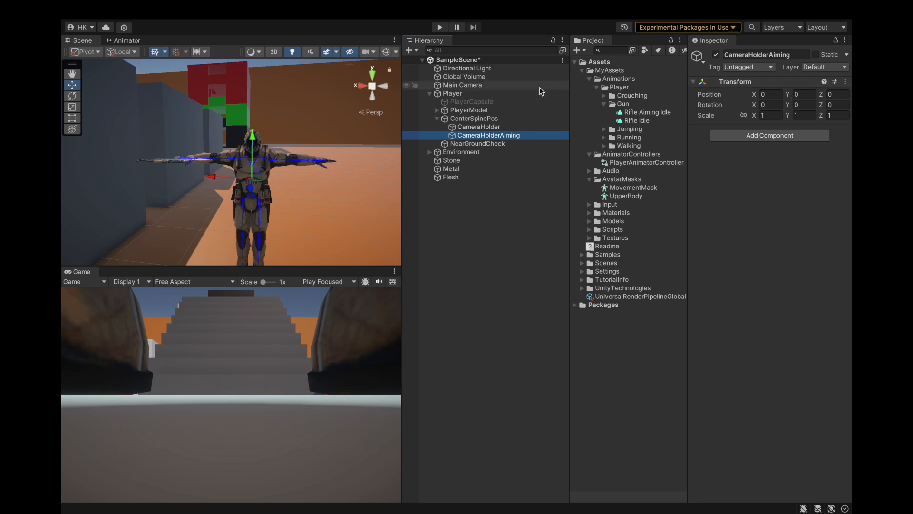
pyautogui.press('super+s')
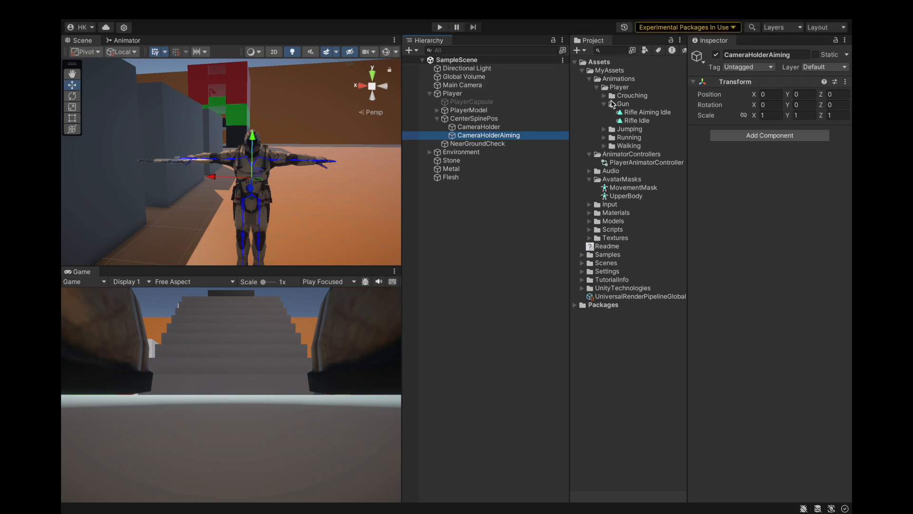
# Step: Collapse the Animations, AnimatorControllers and AvatarMasks folders in the project assets
pyautogui.click(604, 104)
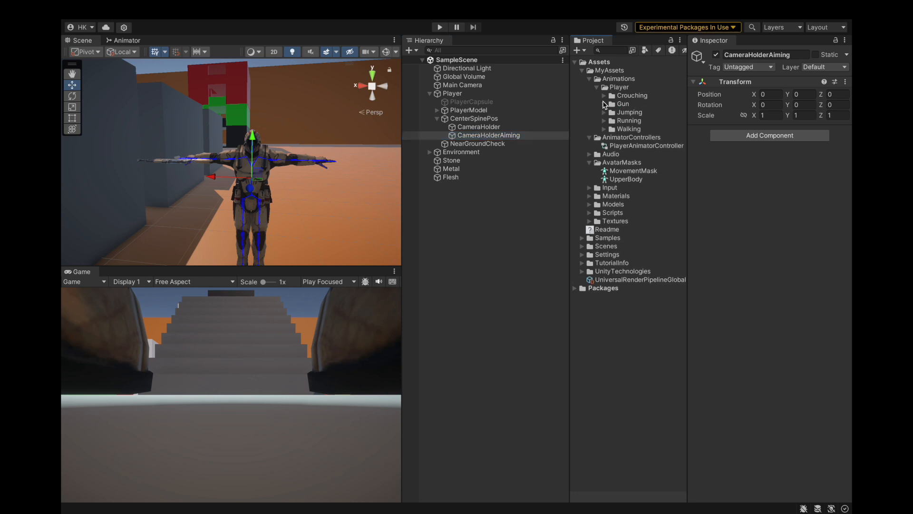
pyautogui.click(597, 88)
pyautogui.click(589, 79)
pyautogui.click(590, 87)
pyautogui.click(590, 104)
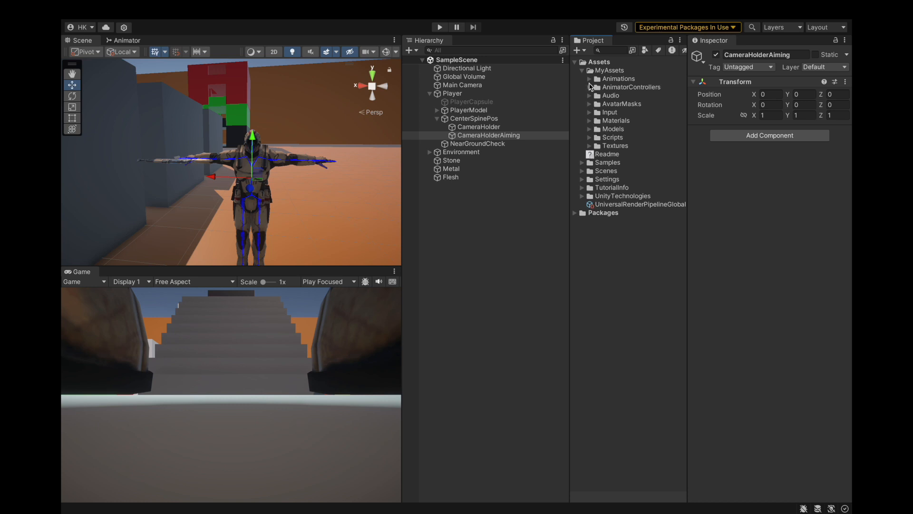
# Step: Open the PlayerInputActions asset from the Input folder and add an action named Aim to the Player action map
pyautogui.click(590, 113)
pyautogui.doubleClick(637, 129)
pyautogui.moveTo(379, 235); pyautogui.dragTo(382, 177)
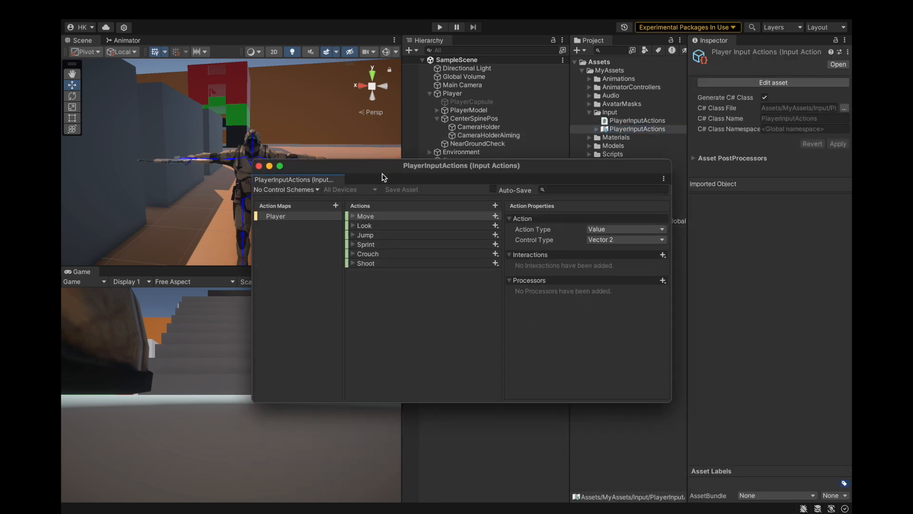
pyautogui.click(495, 205)
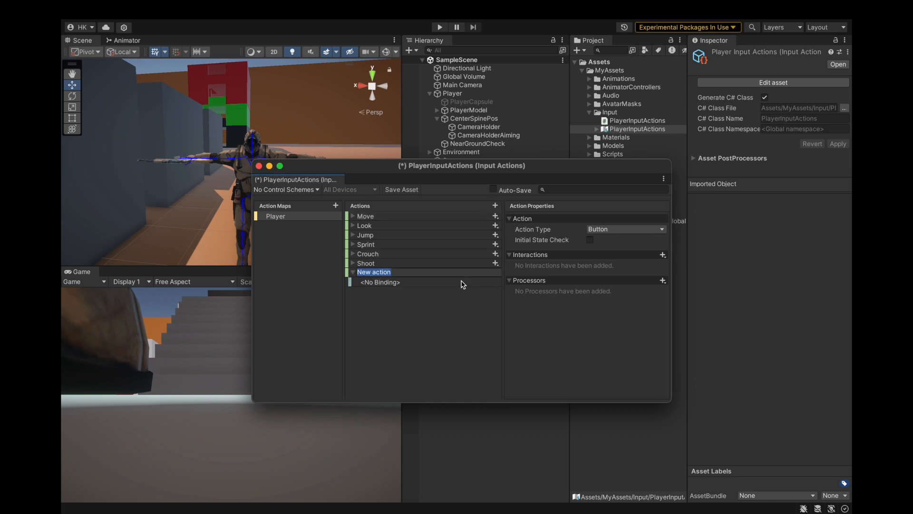
pyautogui.press('BackSpace')
pyautogui.press('Return')
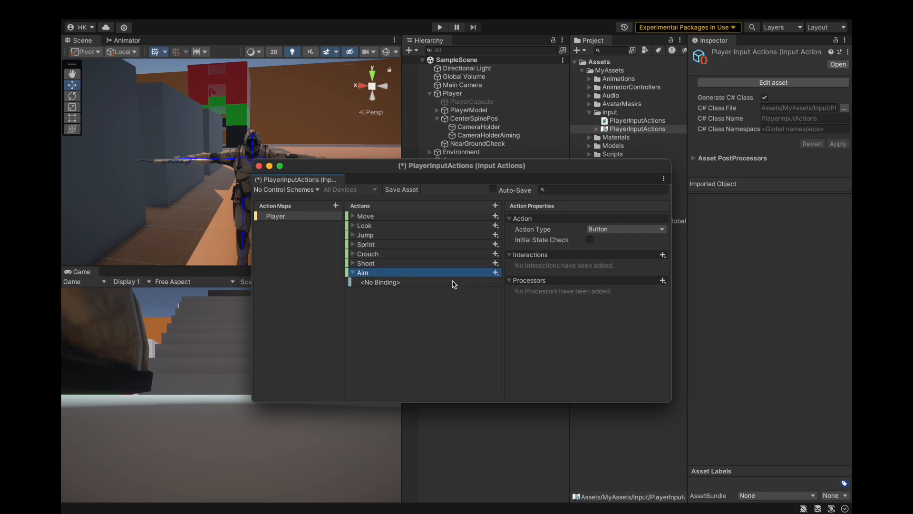
# Step: Bind the Aim action's empty binding to F [Keyboard] by listening for the key
pyautogui.click(454, 283)
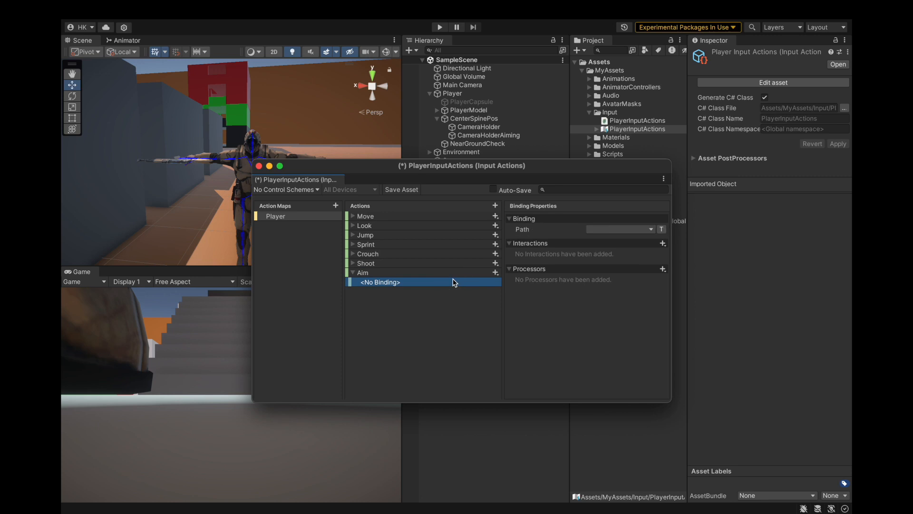
pyautogui.click(603, 234)
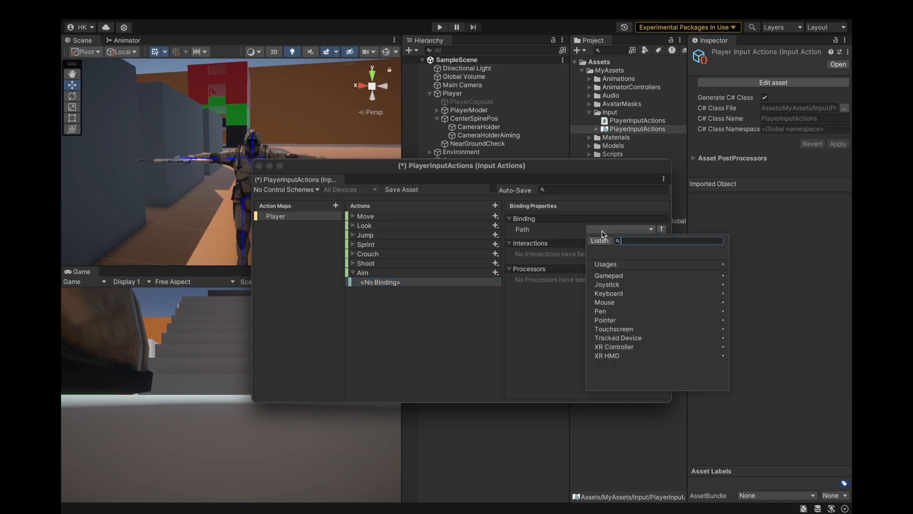
pyautogui.click(600, 241)
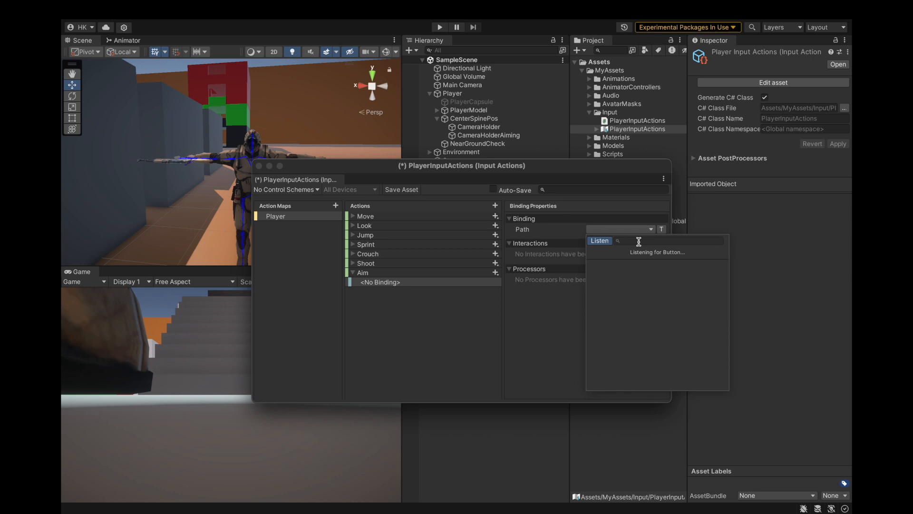
pyautogui.press('f')
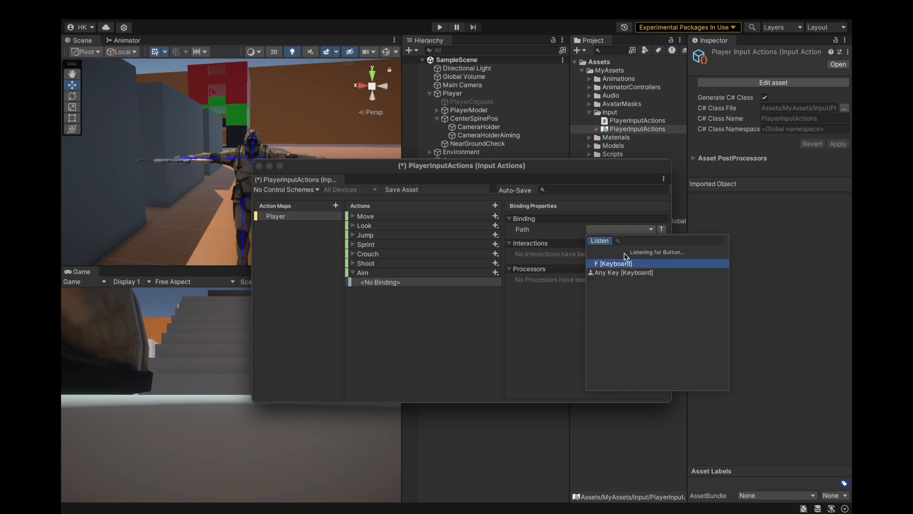
pyautogui.click(611, 264)
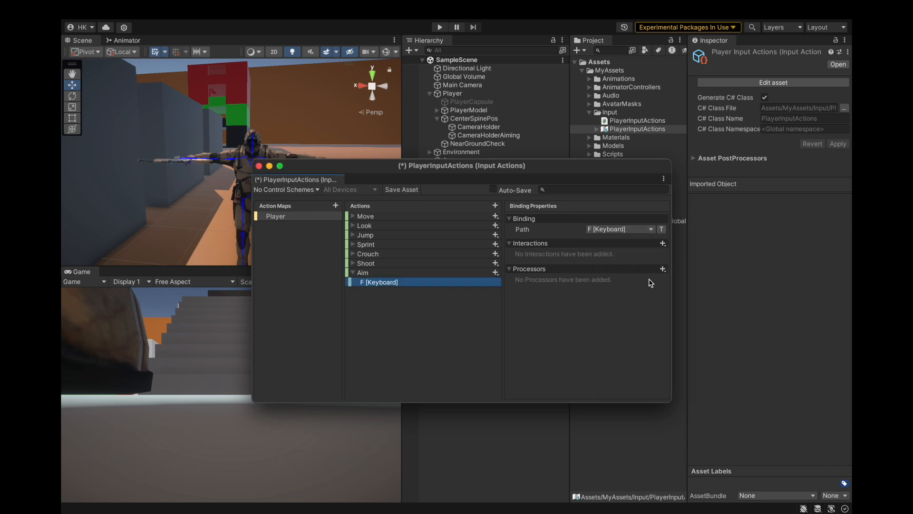
# Step: Add a second binding to the Aim action and assign it to Right Button [Mouse] by listening for input
pyautogui.click(495, 273)
pyautogui.click(505, 284)
pyautogui.click(604, 230)
pyautogui.click(600, 241)
pyautogui.click(603, 241)
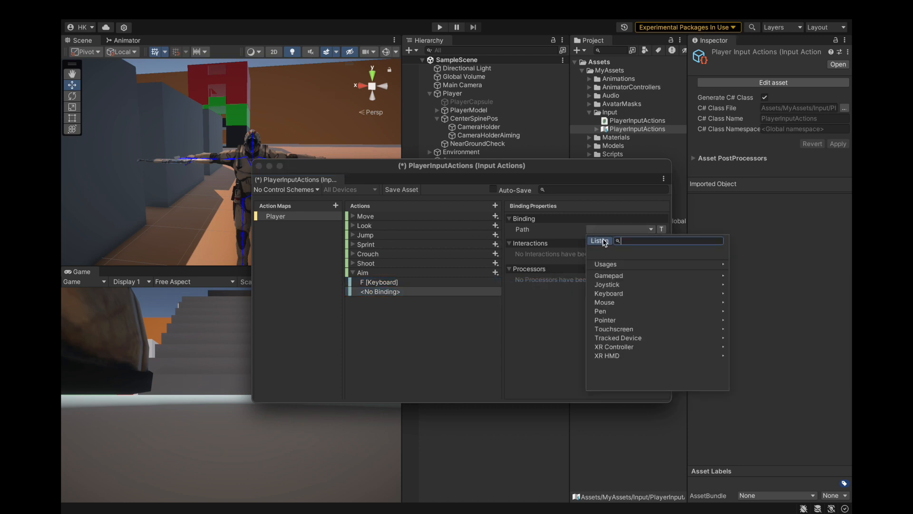
pyautogui.click(600, 241)
pyautogui.rightClick(633, 278)
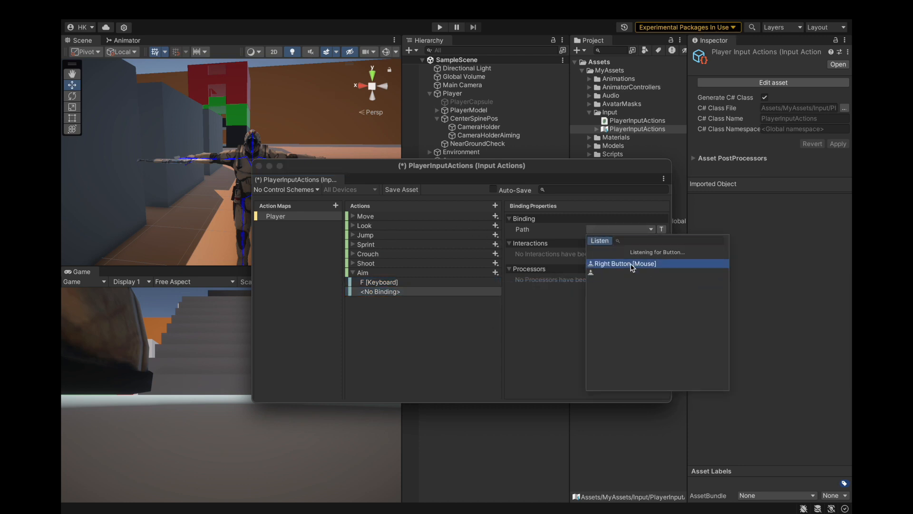
pyautogui.click(626, 266)
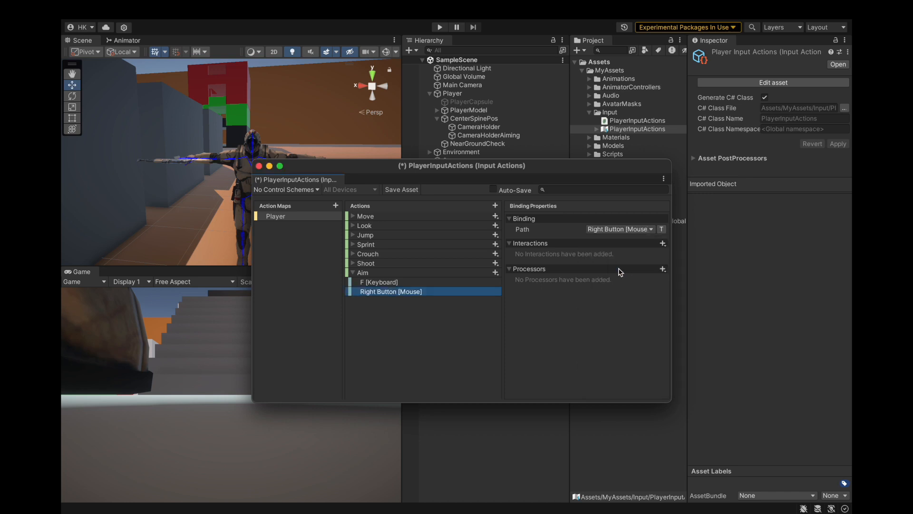
# Step: Listen for input again on the mouse binding of Aim and pick Right Button [Mouse] once more
pyautogui.click(611, 229)
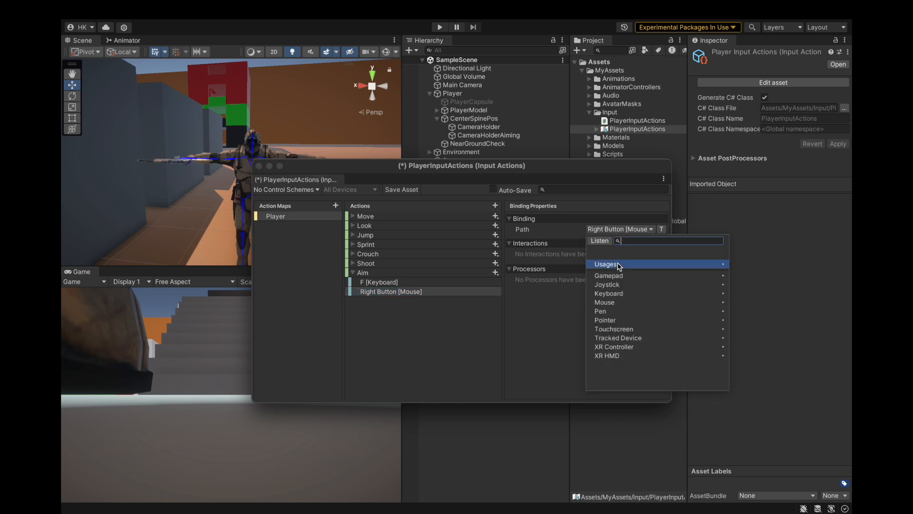
pyautogui.click(600, 241)
pyautogui.rightClick(633, 275)
pyautogui.click(606, 230)
pyautogui.click(600, 240)
pyautogui.rightClick(642, 286)
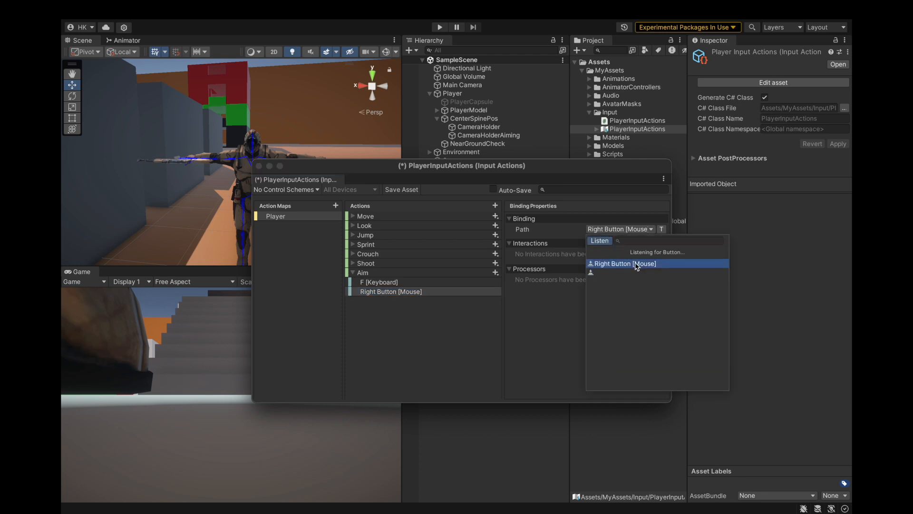
pyautogui.click(637, 264)
# Step: Add a third binding to the Aim action and set its path to Left Trigger [Gamepad]
pyautogui.click(496, 273)
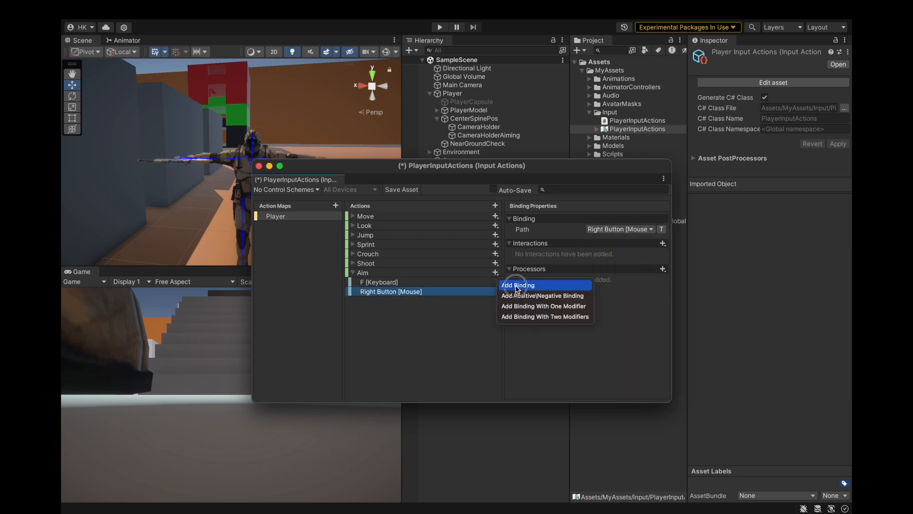
pyautogui.click(505, 285)
pyautogui.click(598, 230)
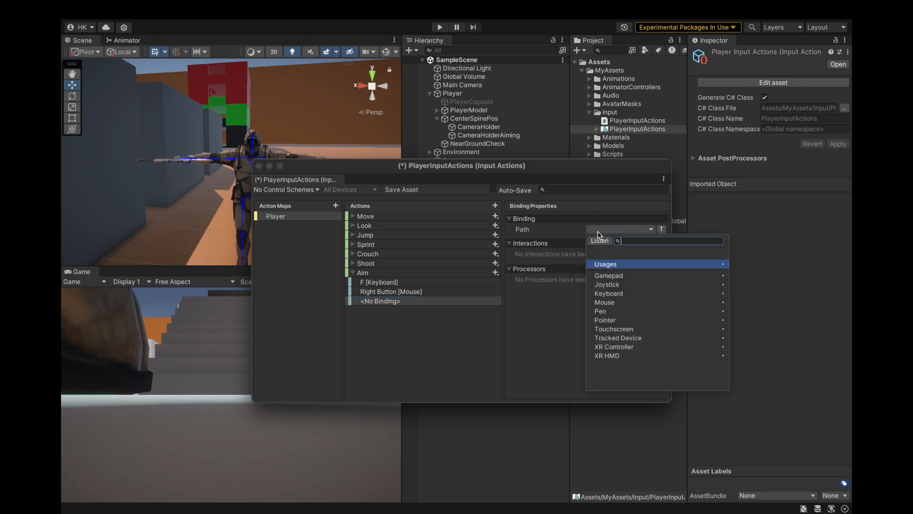
pyautogui.scroll(-5, 647, 304)
pyautogui.click(625, 332)
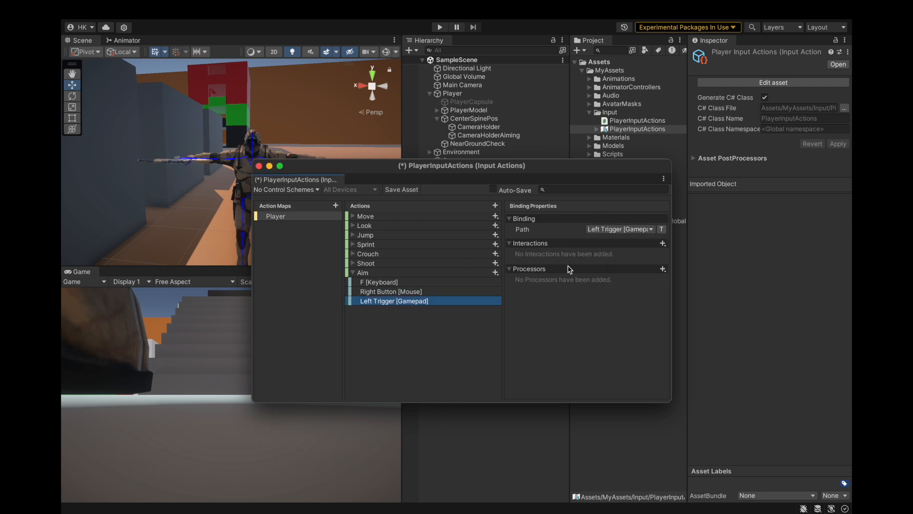
# Step: Review the Aim bindings and collapse the action, then save the PlayerInputActions asset and close its editor
pyautogui.click(396, 284)
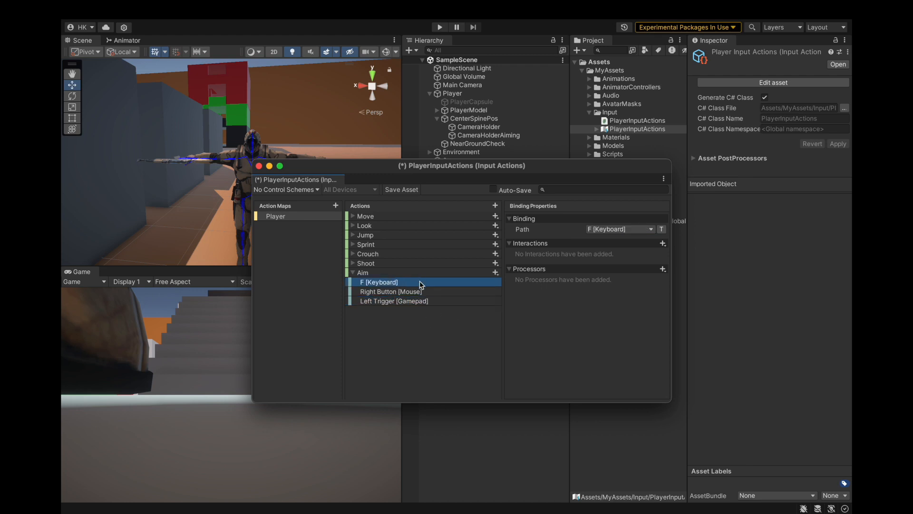
pyautogui.click(414, 292)
pyautogui.click(430, 302)
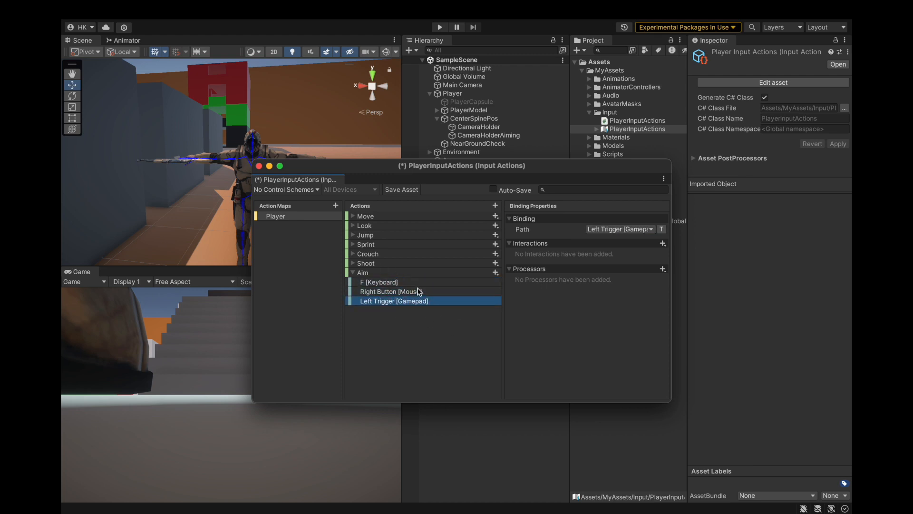
pyautogui.press('Up')
pyautogui.press('Up')
pyautogui.click(352, 272)
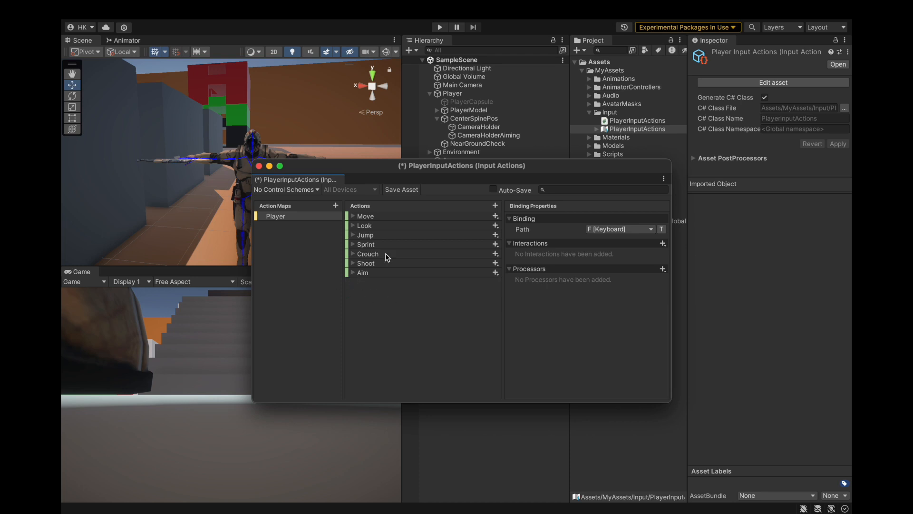
pyautogui.click(405, 189)
pyautogui.click(258, 166)
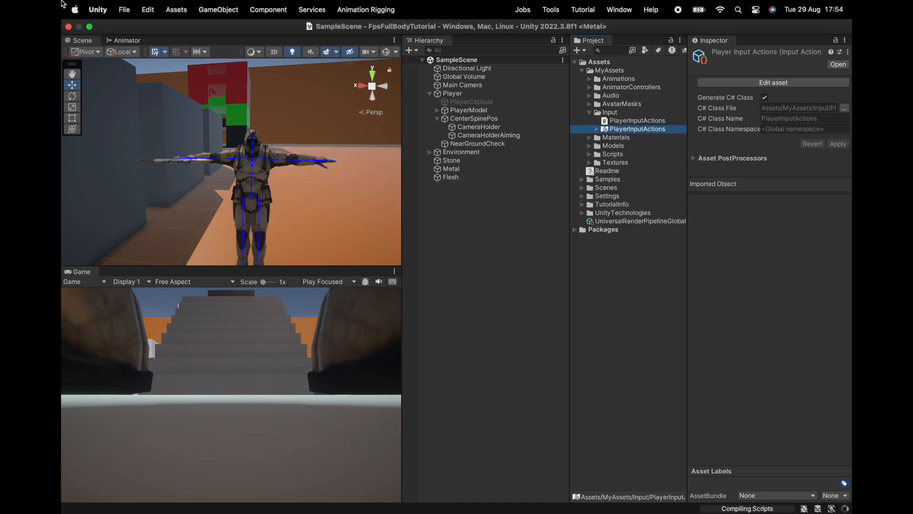
# Step: Save the Unity project
pyautogui.click(148, 9)
pyautogui.moveTo(124, 9)
pyautogui.click(149, 145)
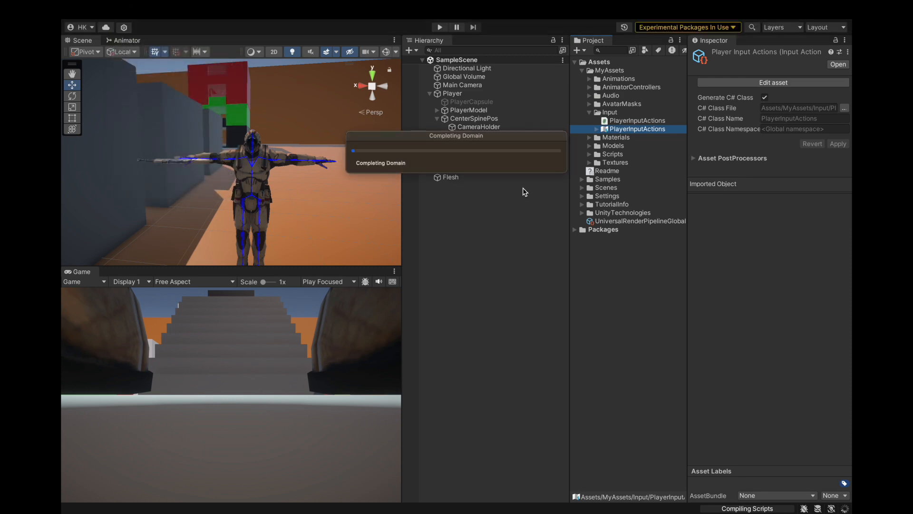
# Step: Switch to PlayerController.cs in Visual Studio and collapse the shooting variables region after checking its fields
pyautogui.hotkey('ctrl', 'Right')
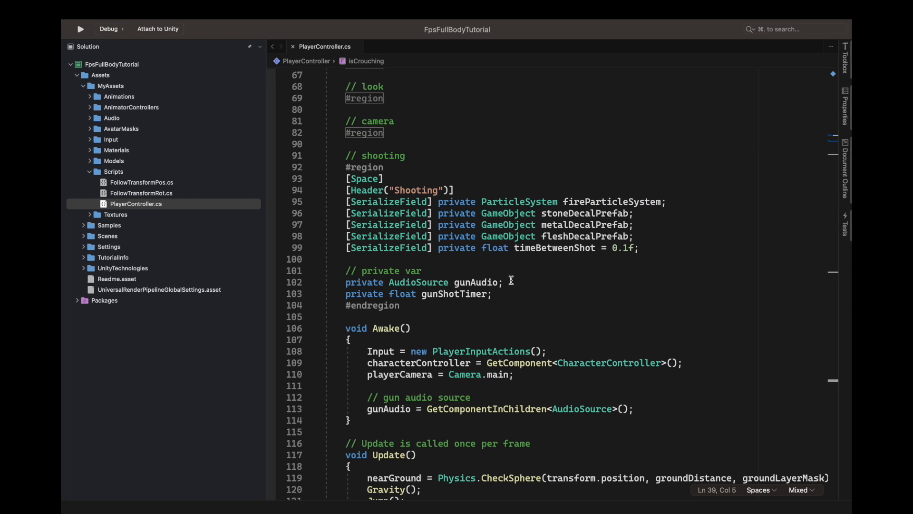
pyautogui.scroll(-3, 511, 280)
pyautogui.scroll(3, 511, 280)
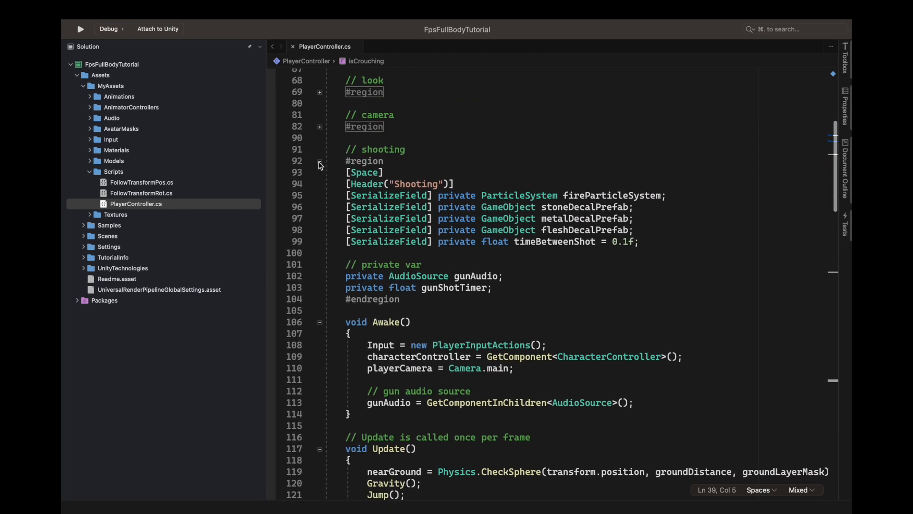
pyautogui.click(320, 162)
pyautogui.scroll(-5, 358, 312)
pyautogui.scroll(6, 416, 250)
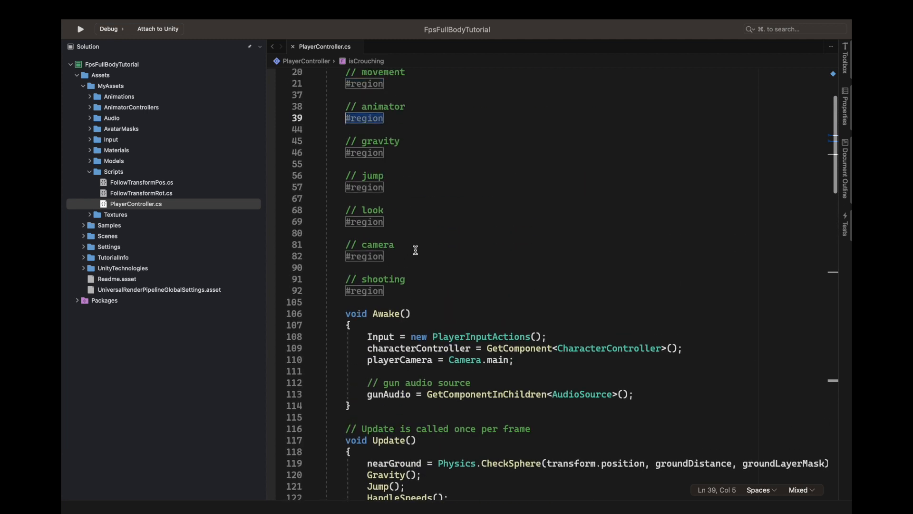
pyautogui.doubleClick(363, 291)
pyautogui.scroll(-2, 456, 290)
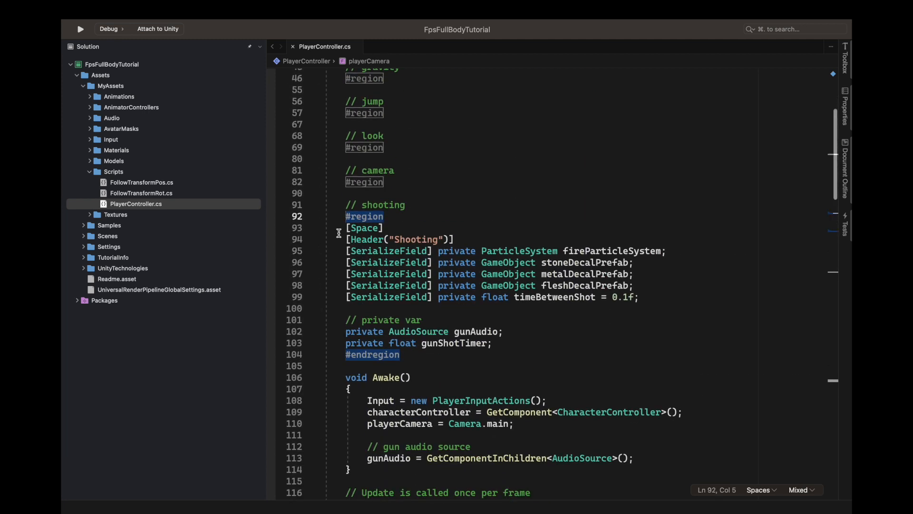
pyautogui.click(320, 218)
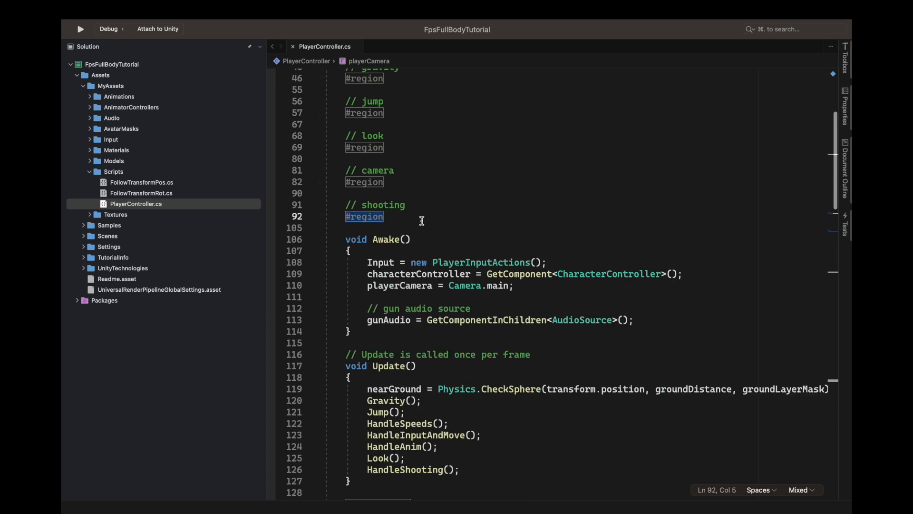
# Step: Look through the movement, animation and look methods in PlayerController.cs, then collapse the playerMovement region
pyautogui.scroll(-10, 422, 221)
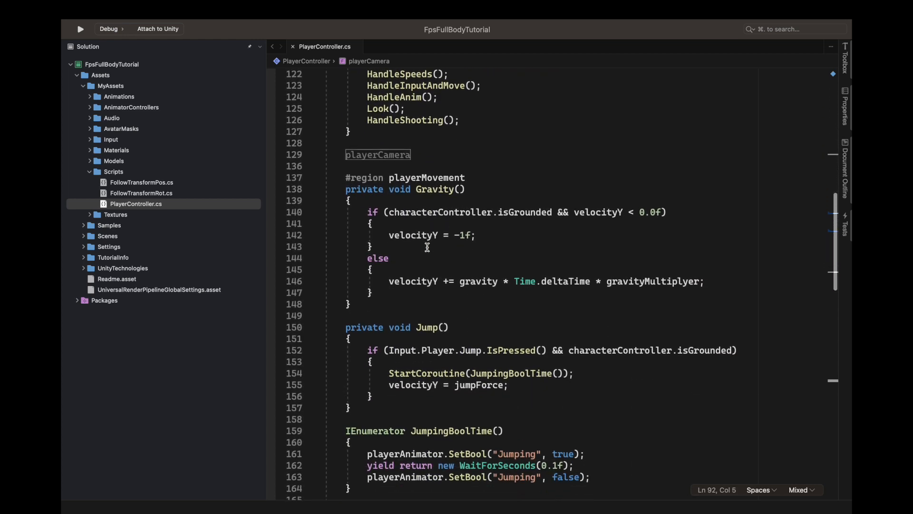
pyautogui.scroll(-9, 427, 247)
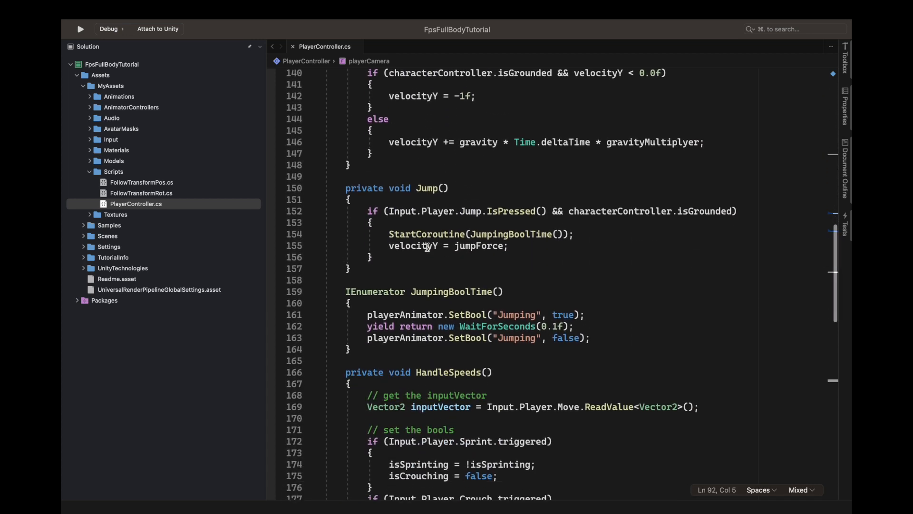
pyautogui.scroll(-10, 427, 247)
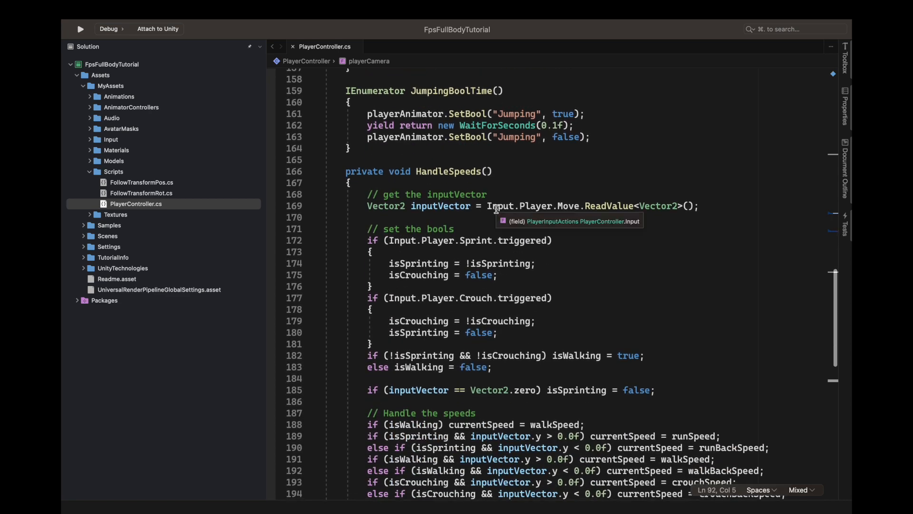
pyautogui.scroll(-15, 497, 210)
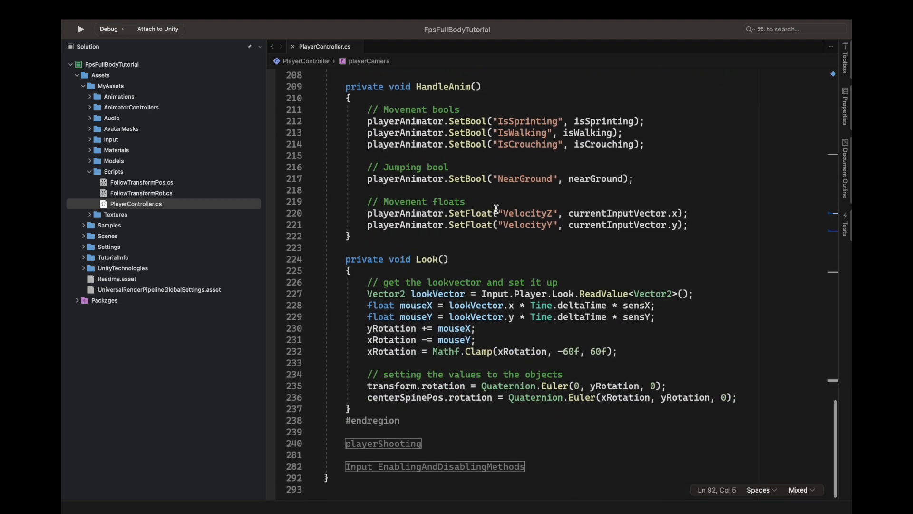
pyautogui.scroll(20, 497, 209)
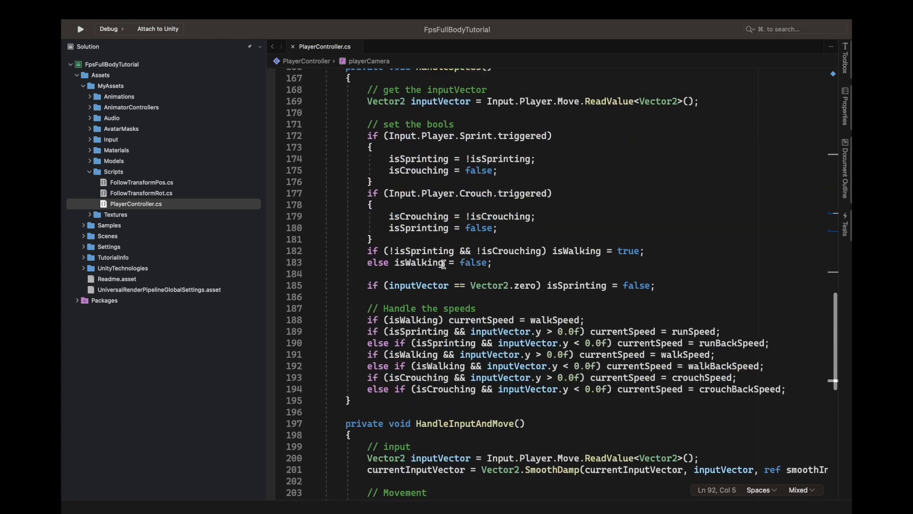
pyautogui.scroll(3, 444, 264)
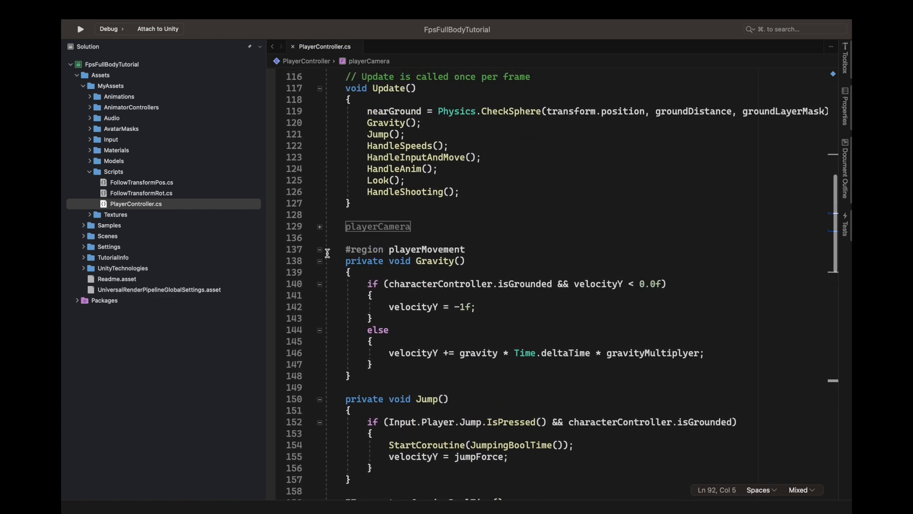
pyautogui.click(320, 249)
# Step: Start a new code region named playerAiming below the collapsed playerShooting region
pyautogui.scroll(-2, 448, 328)
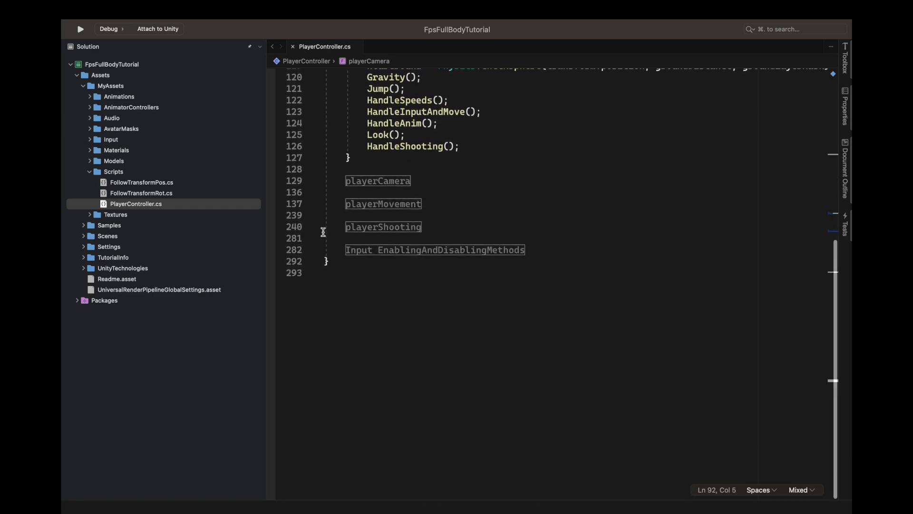
pyautogui.scroll(4, 428, 267)
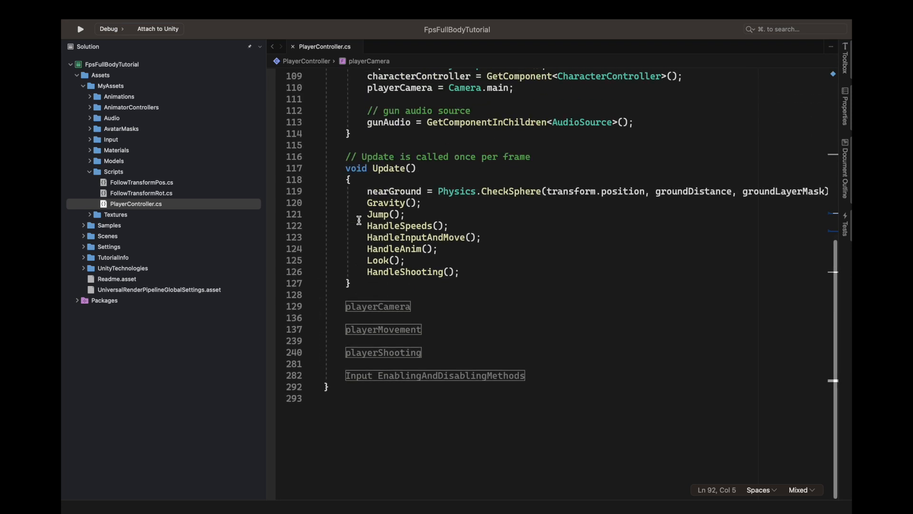
pyautogui.click(436, 310)
pyautogui.press('Return')
pyautogui.press('Return')
pyautogui.write('#region ')
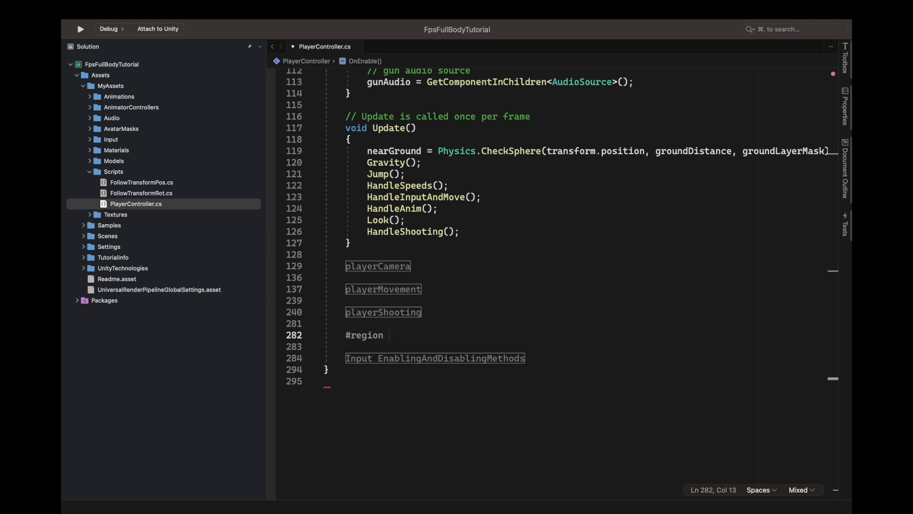
pyautogui.write('aim')
pyautogui.press('BackSpace')
pyautogui.write('A')
pyautogui.press('Left')
pyautogui.write('player')
# Step: Close the playerAiming region with #endregion, leaving an empty line inside it
pyautogui.click(552, 339)
pyautogui.press('Return')
pyautogui.press('Return')
pyautogui.write('#end')
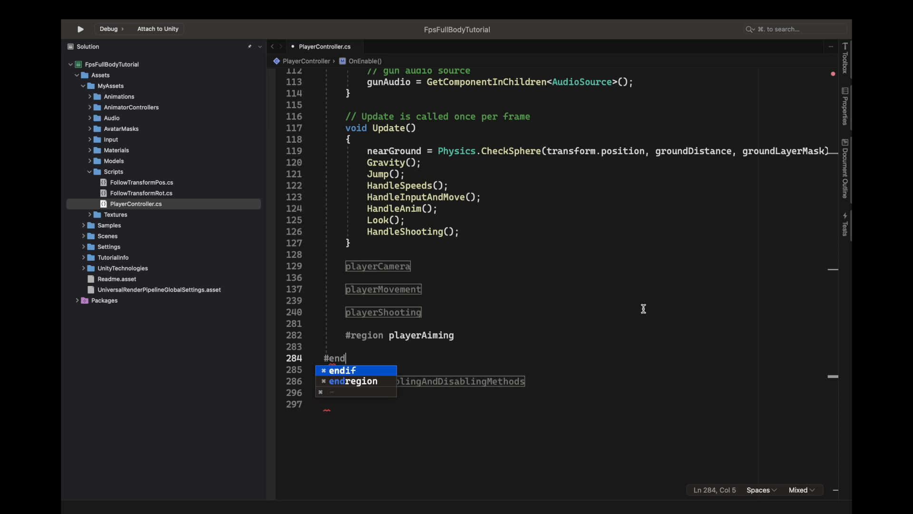
pyautogui.press('Down')
pyautogui.press('Return')
pyautogui.click(536, 347)
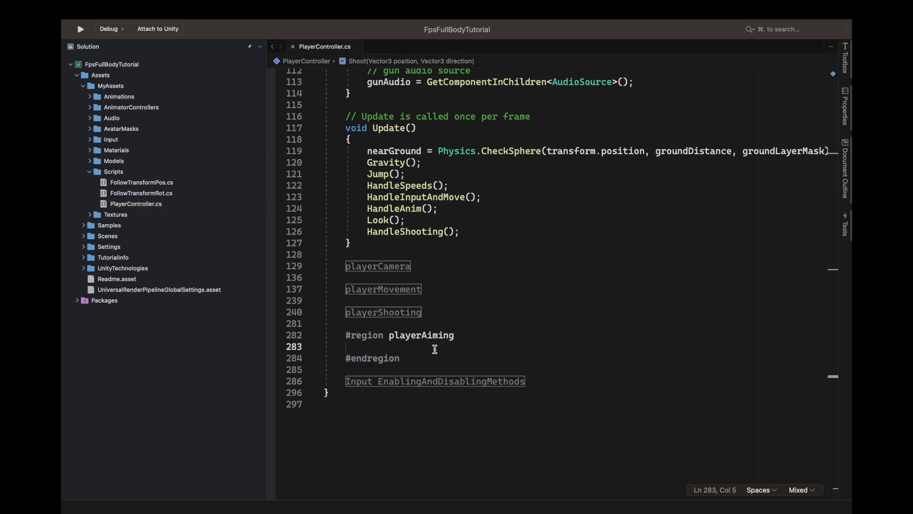
# Step: Expand the playerShooting region to examine its HandleShooting and Shoot methods, and collapse it again
pyautogui.doubleClick(388, 312)
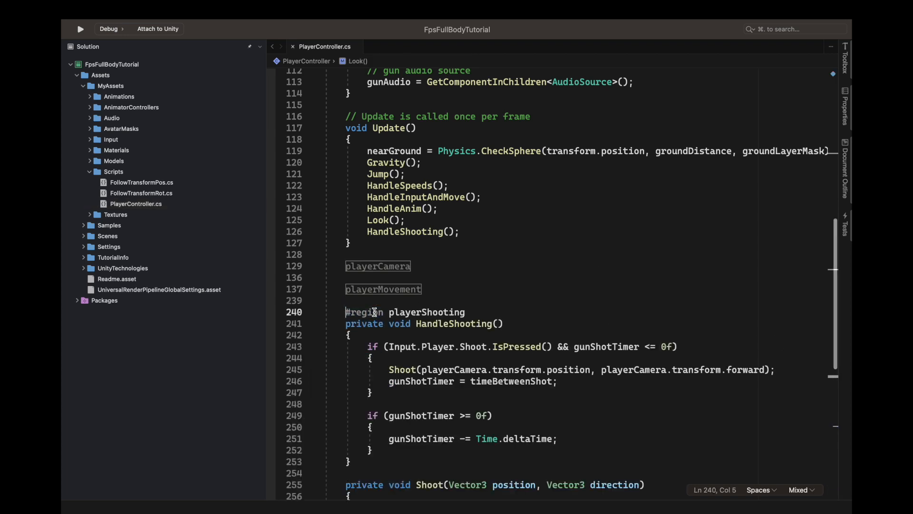
pyautogui.scroll(-5, 389, 310)
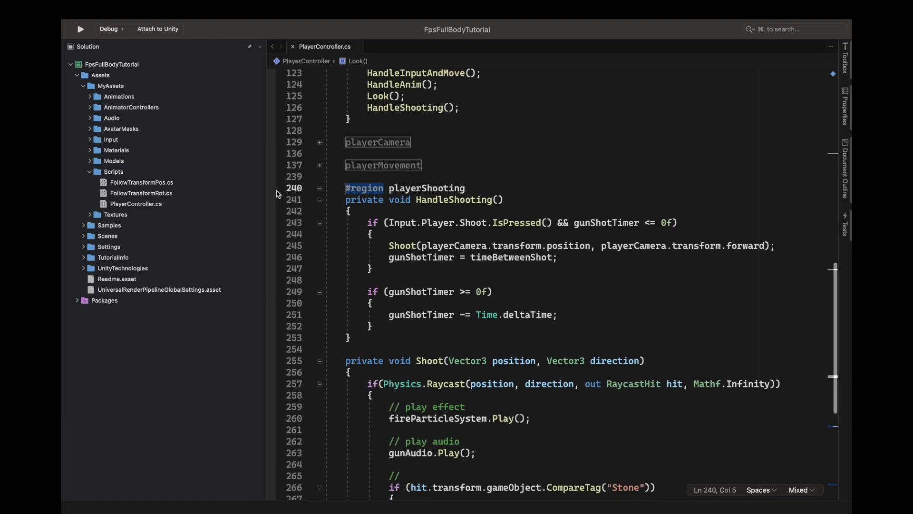
pyautogui.click(320, 188)
pyautogui.scroll(-1, 408, 203)
pyautogui.click(503, 201)
pyautogui.scroll(4, 506, 199)
pyautogui.scroll(5, 498, 305)
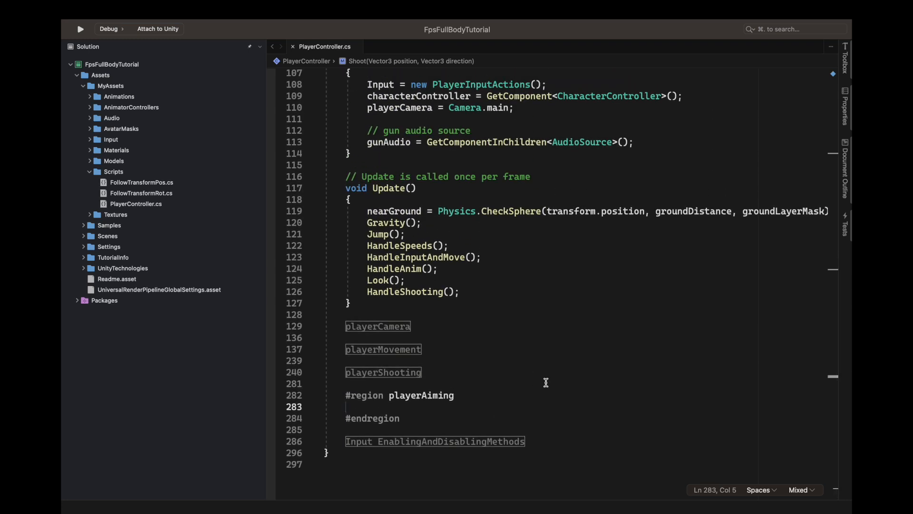
# Step: Add an empty private void HandleAiming() method inside the playerAiming region
pyautogui.write('private void ')
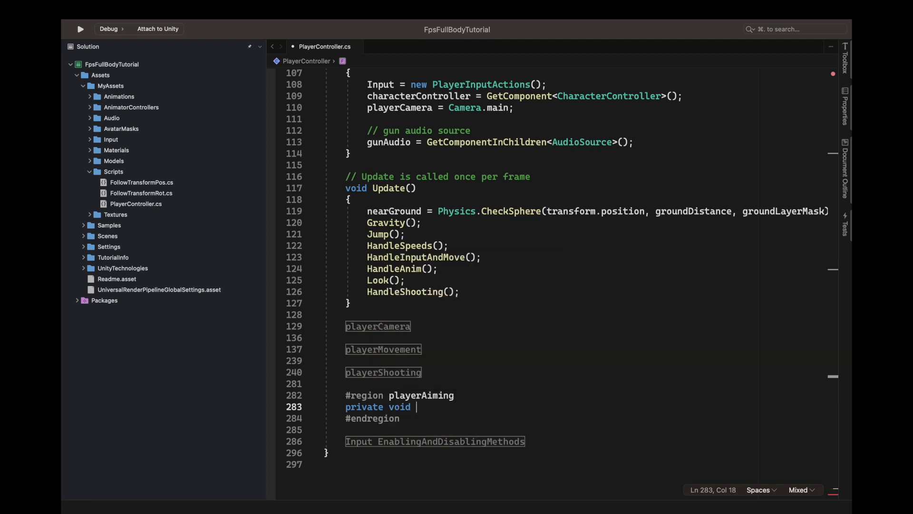
pyautogui.write('Handle')
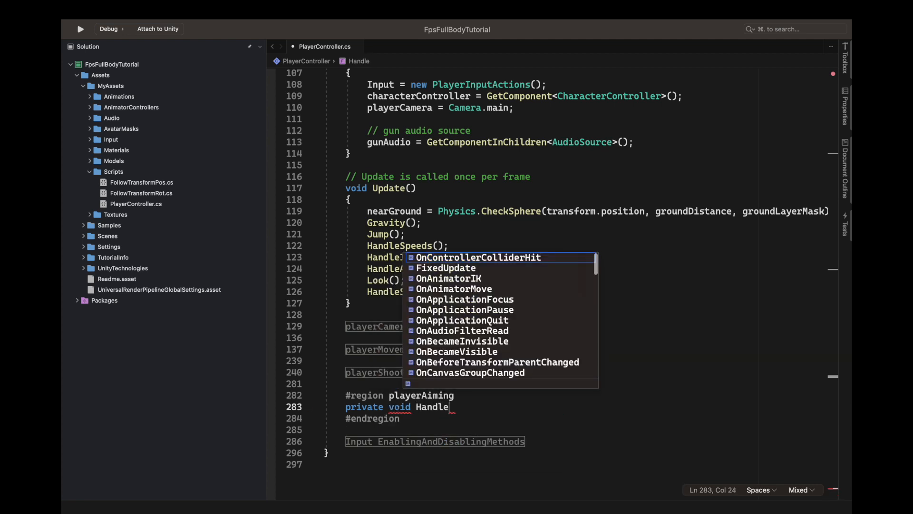
pyautogui.write('Aiming')
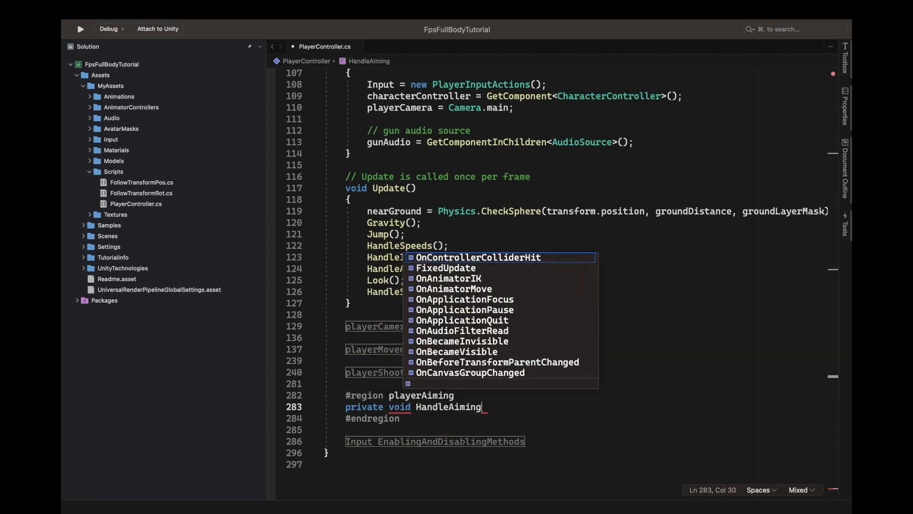
pyautogui.write('()')
pyautogui.press('Return')
pyautogui.write('{')
# Step: Add an empty private void Aim() method below HandleAiming() in the playerAiming region
pyautogui.press('Return')
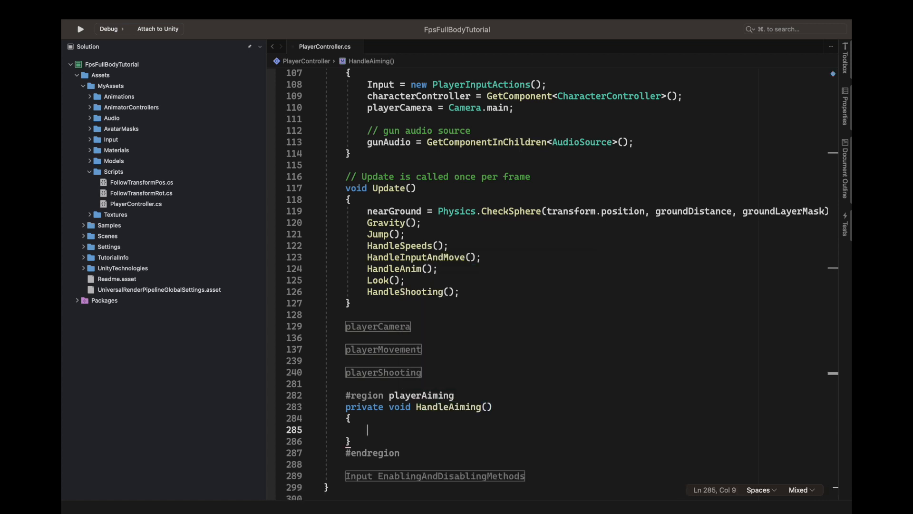
pyautogui.scroll(-2, 549, 396)
pyautogui.scroll(-2, 405, 354)
pyautogui.click(395, 351)
pyautogui.press('Return')
pyautogui.press('Return')
pyautogui.write('private ')
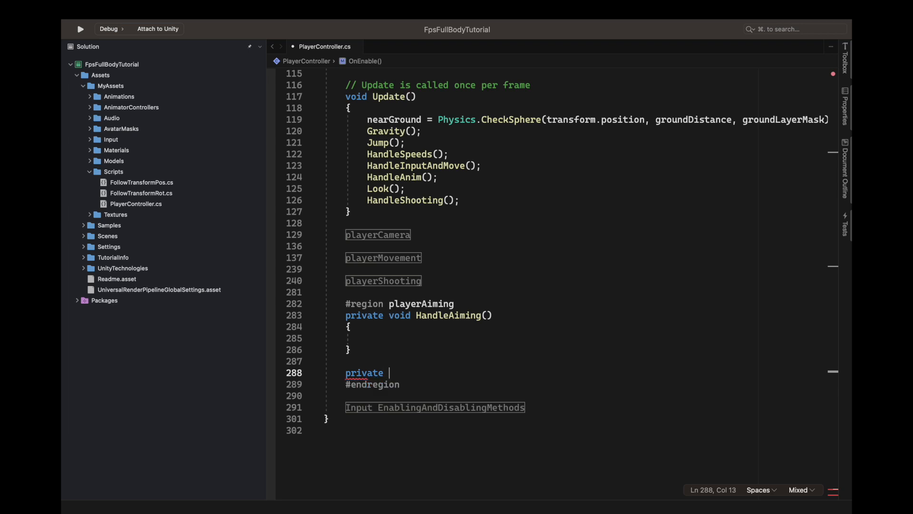
pyautogui.write('void Aim() {')
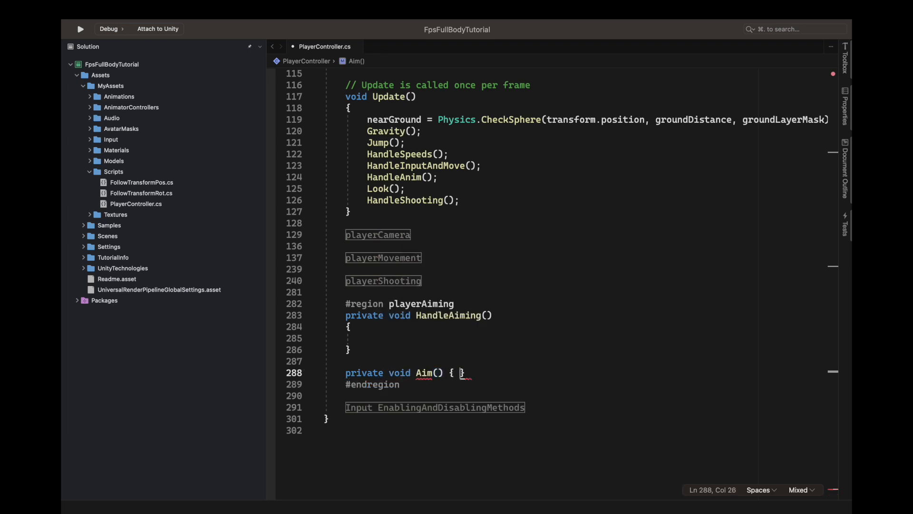
pyautogui.press('Return')
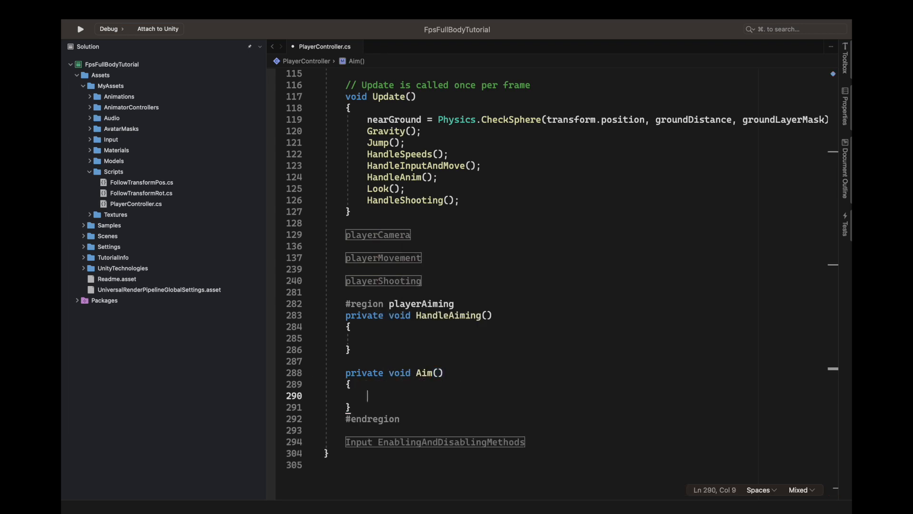
# Step: Delete the empty Aim() method below HandleAiming() and save the script
pyautogui.click(407, 346)
pyautogui.click(445, 332)
pyautogui.click(525, 341)
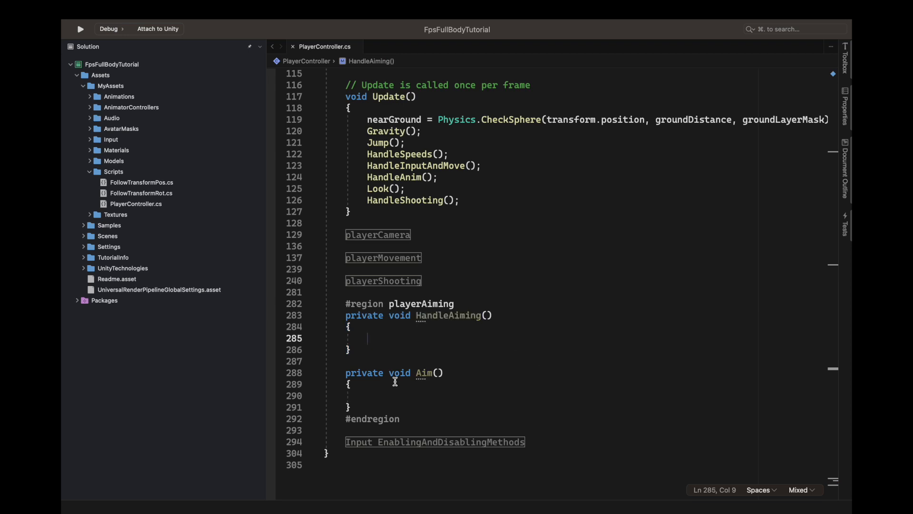
pyautogui.click(439, 374)
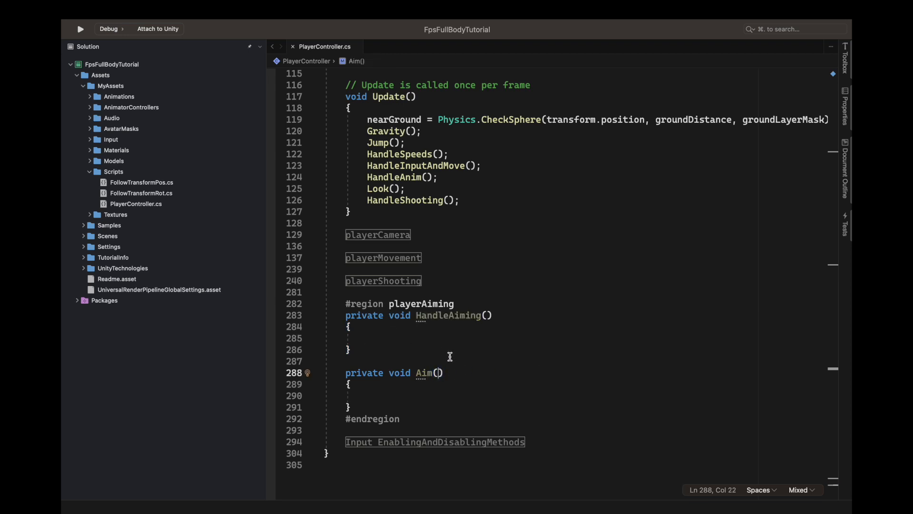
pyautogui.click(352, 350)
pyautogui.click(352, 407)
pyautogui.keyDown('shift'); pyautogui.click(352, 350); pyautogui.keyUp('shift')
pyautogui.press('BackSpace')
pyautogui.press('super+s')
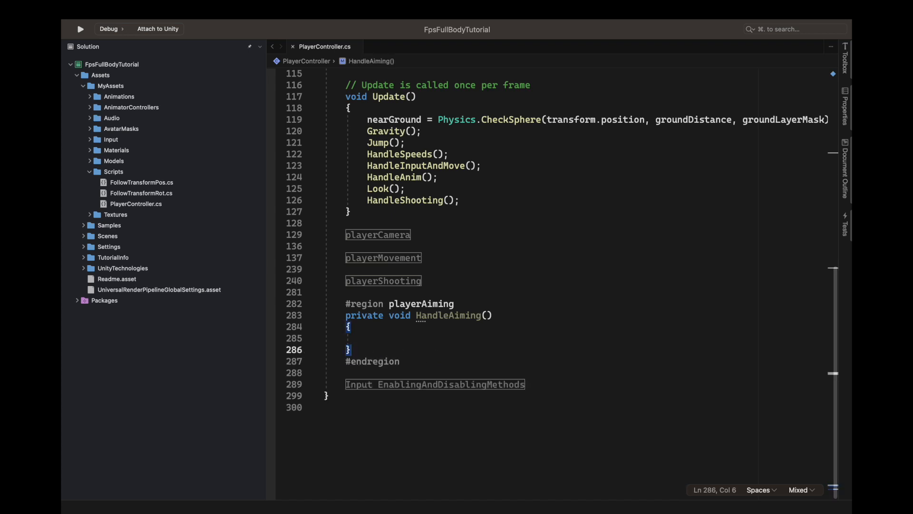
# Step: Call HandleAiming(); in Update() directly after the HandleShooting() call
pyautogui.click(391, 330)
pyautogui.click(412, 339)
pyautogui.moveTo(415, 316); pyautogui.dragTo(536, 313)
pyautogui.press('super+c')
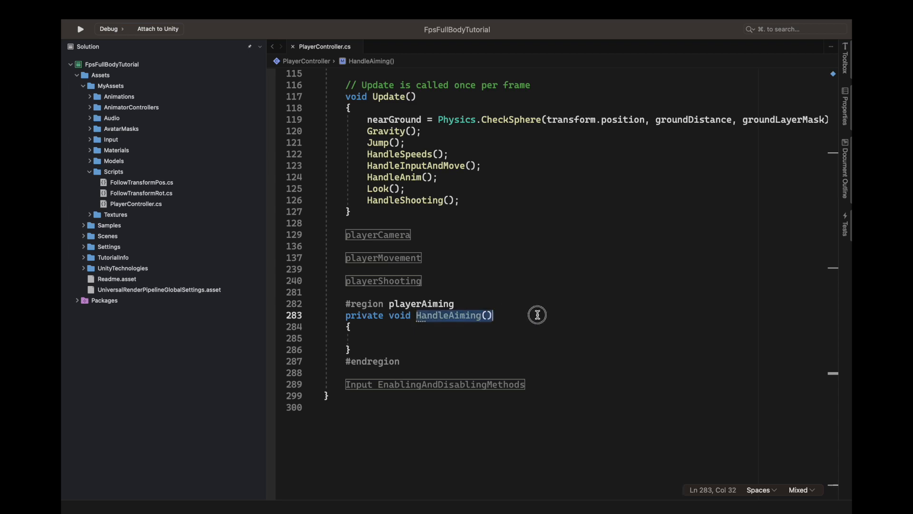
pyautogui.scroll(3, 536, 312)
pyautogui.click(484, 276)
pyautogui.press('Return')
pyautogui.press('super+v')
pyautogui.write(';')
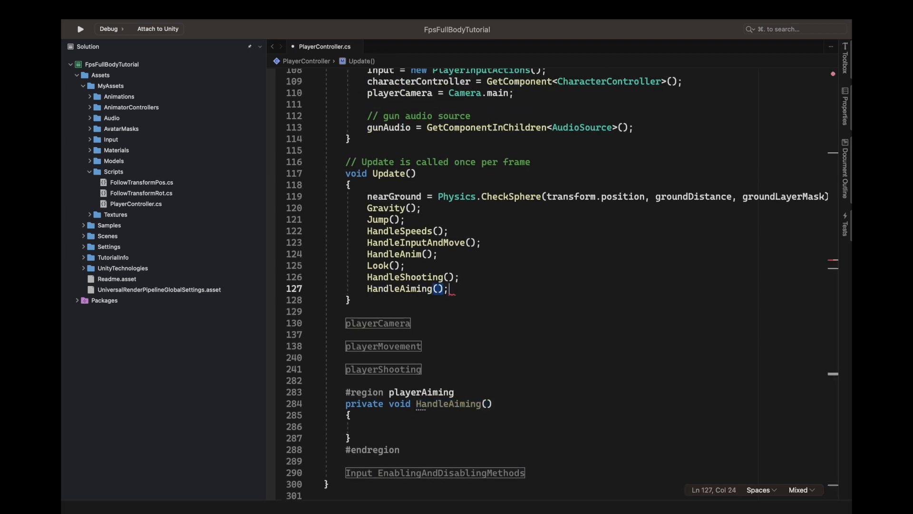
# Step: Write an empty if block in HandleAiming() that checks Input.Player.Aim.triggered
pyautogui.scroll(-2, 483, 334)
pyautogui.click(492, 383)
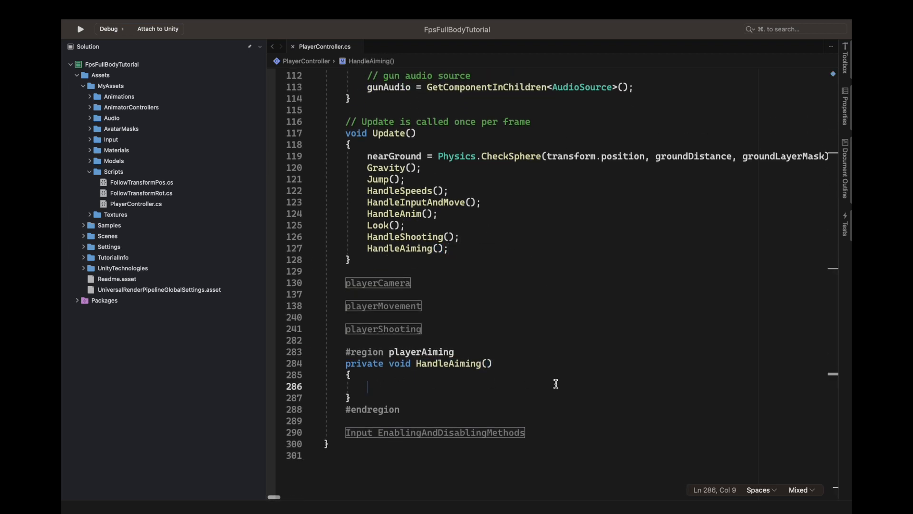
pyautogui.write('if(input')
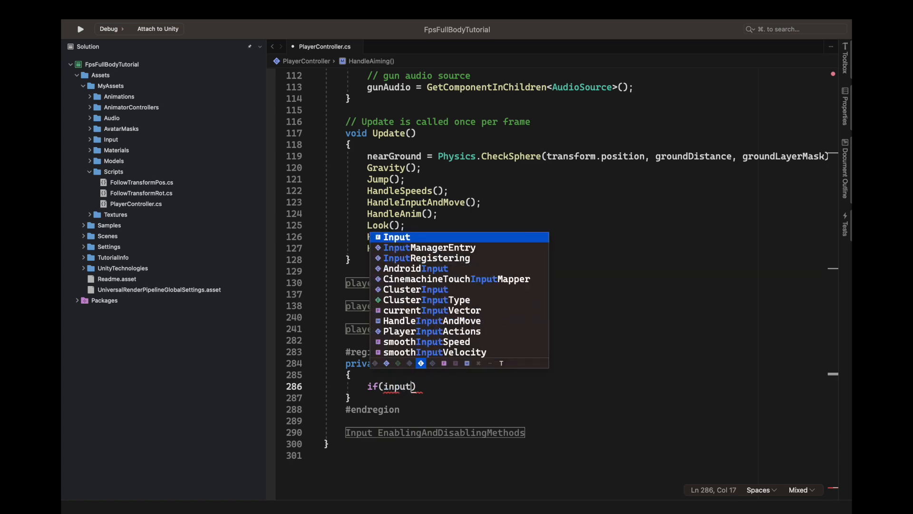
pyautogui.write('.pl')
pyautogui.press('Tab')
pyautogui.write('.m')
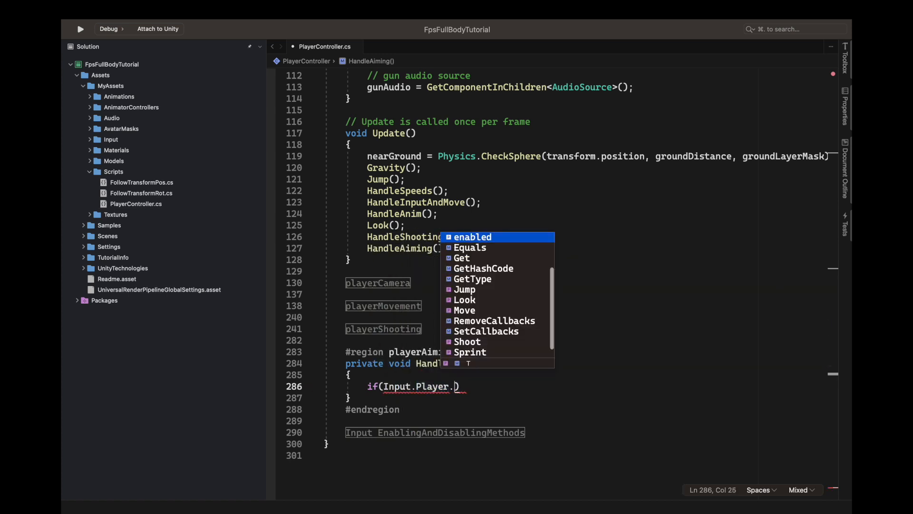
pyautogui.press('BackSpace')
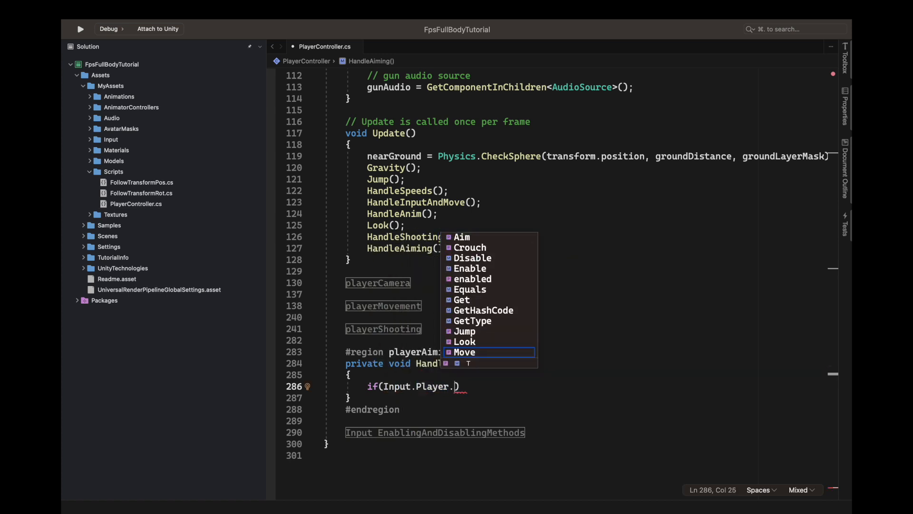
pyautogui.doubleClick(476, 240)
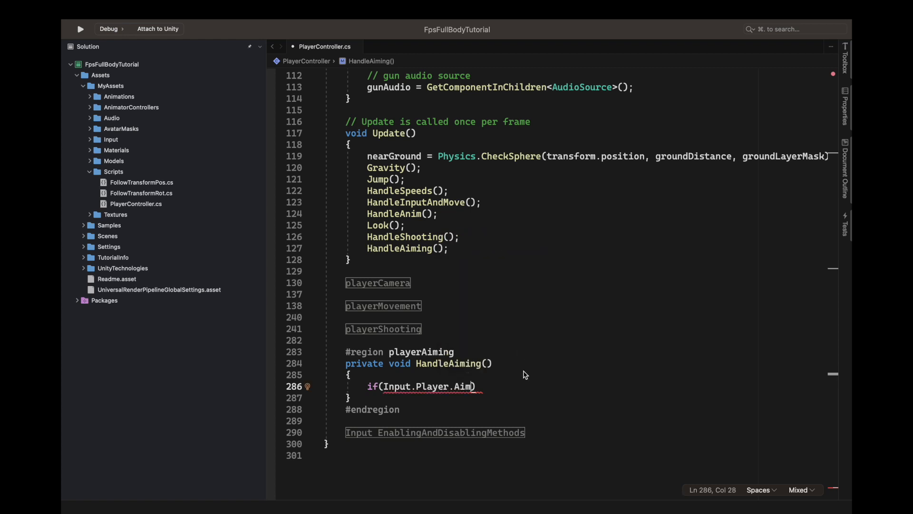
pyautogui.write('.triggered')
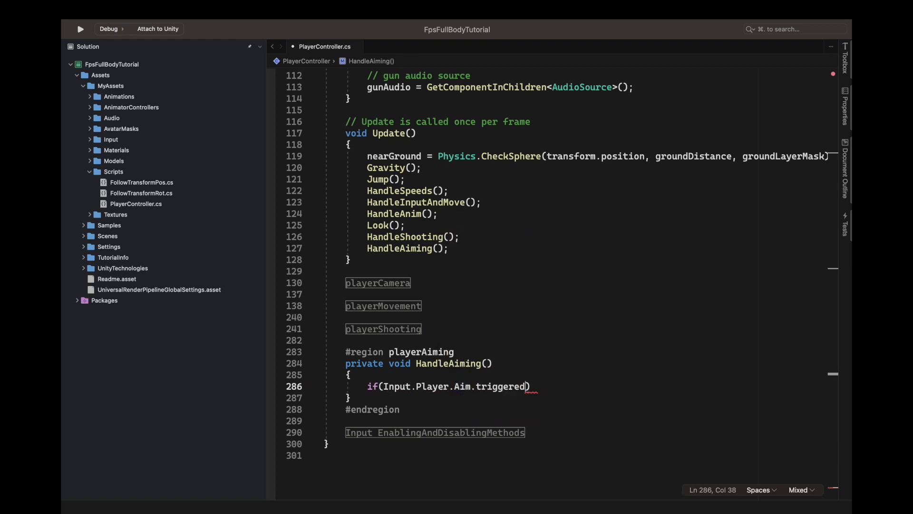
pyautogui.press('Return')
pyautogui.write('{')
pyautogui.press('Return')
# Step: Add an "// aiming" comment below the shooting variables region, above Awake()
pyautogui.scroll(12, 426, 409)
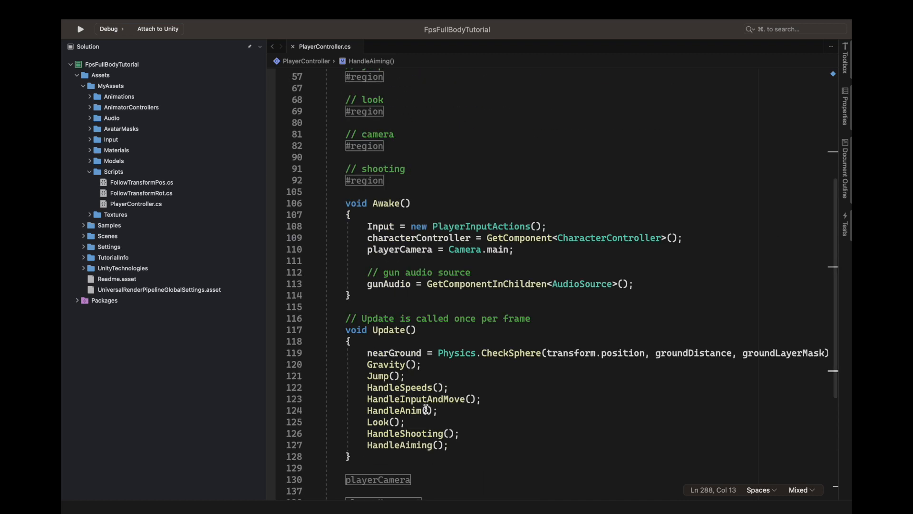
pyautogui.scroll(-5, 426, 409)
pyautogui.click(411, 296)
pyautogui.press('Return')
pyautogui.press('Return')
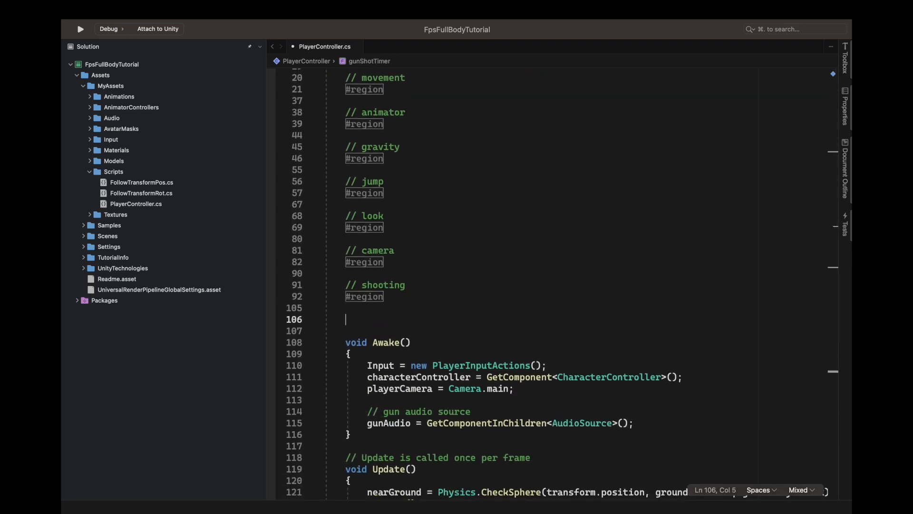
pyautogui.write('// aiming')
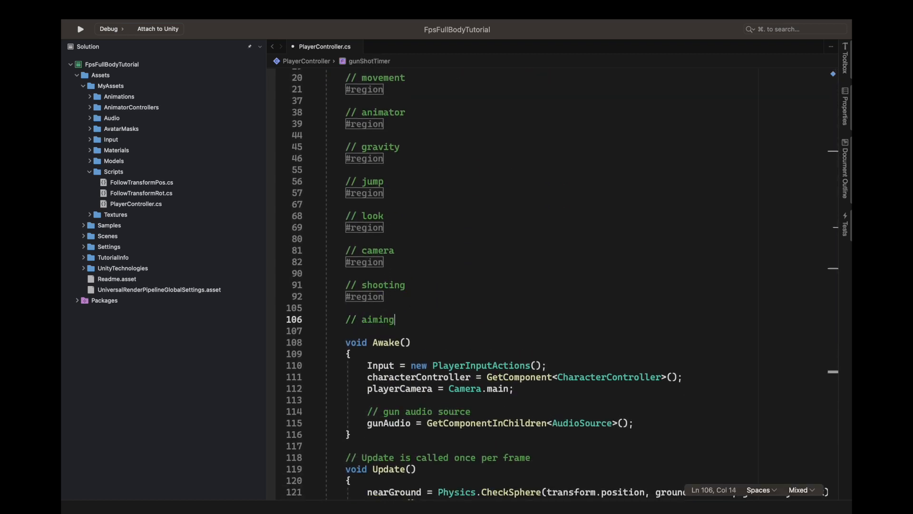
# Step: Add an unnamed #region and #endregion pair with an empty line between them under the aiming comment
pyautogui.press('Return')
pyautogui.write('#region')
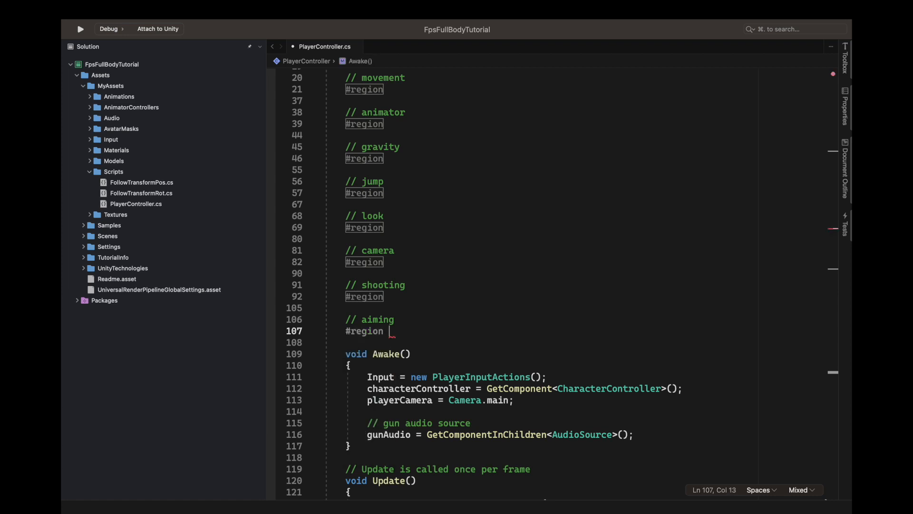
pyautogui.press('Return')
pyautogui.press('Return')
pyautogui.write('#endregion')
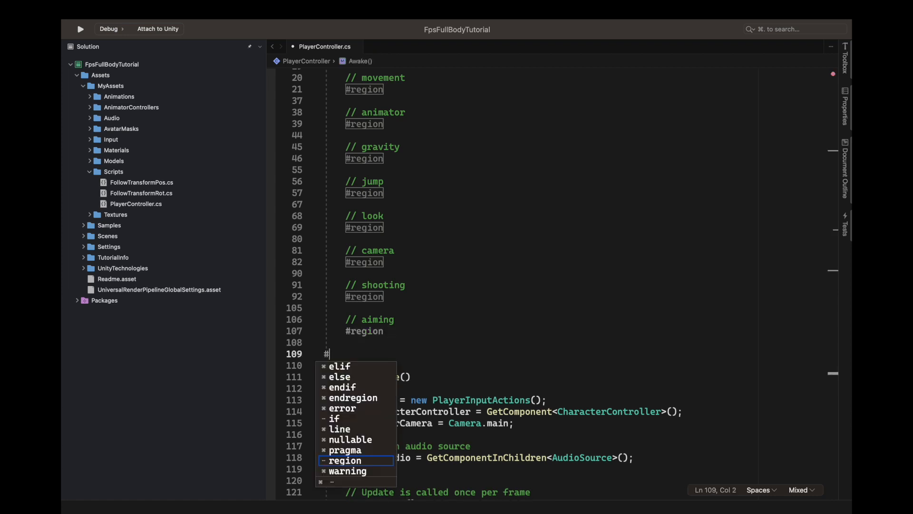
pyautogui.press('Return')
# Step: Declare the field private bool isAiming; inside the aiming variables region
pyautogui.click(401, 346)
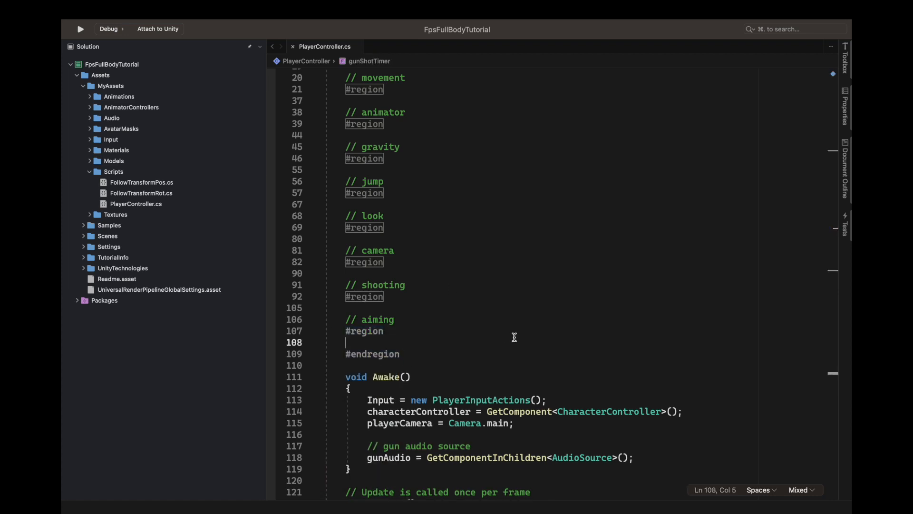
pyautogui.write('priv')
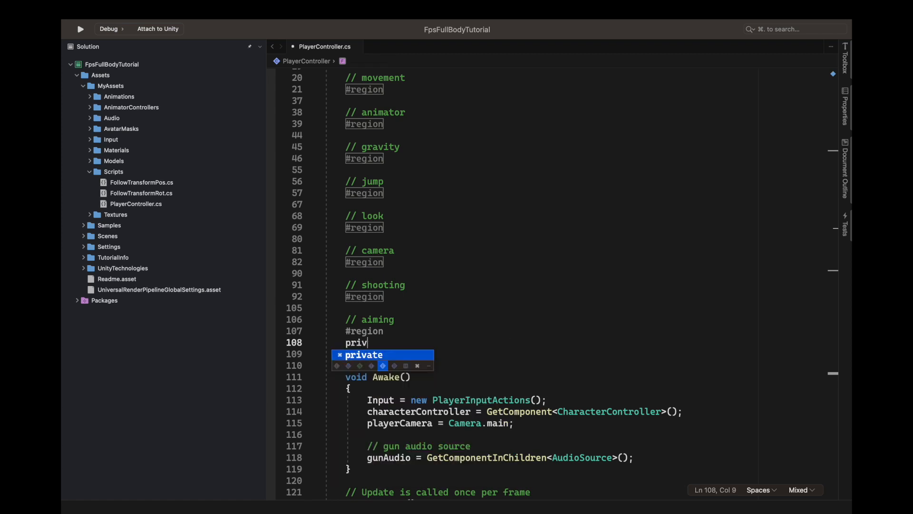
pyautogui.write('ate bool ')
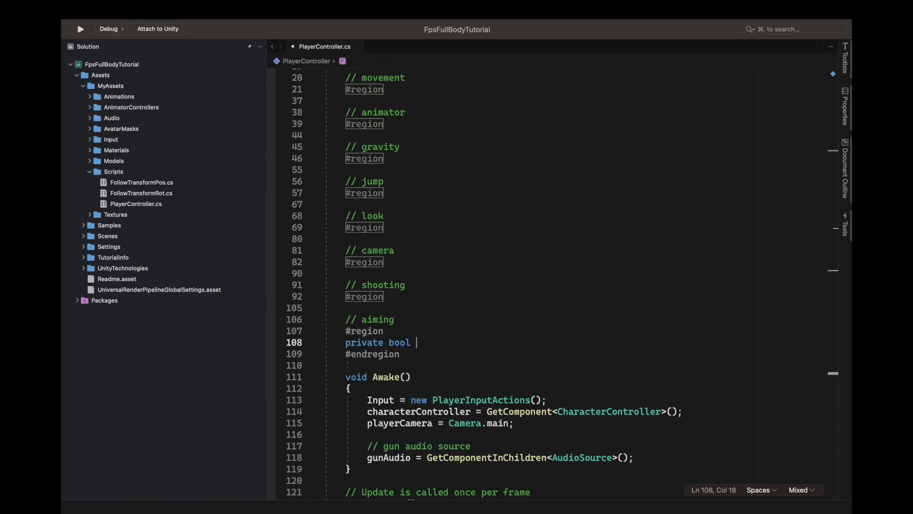
pyautogui.write('isAiming;')
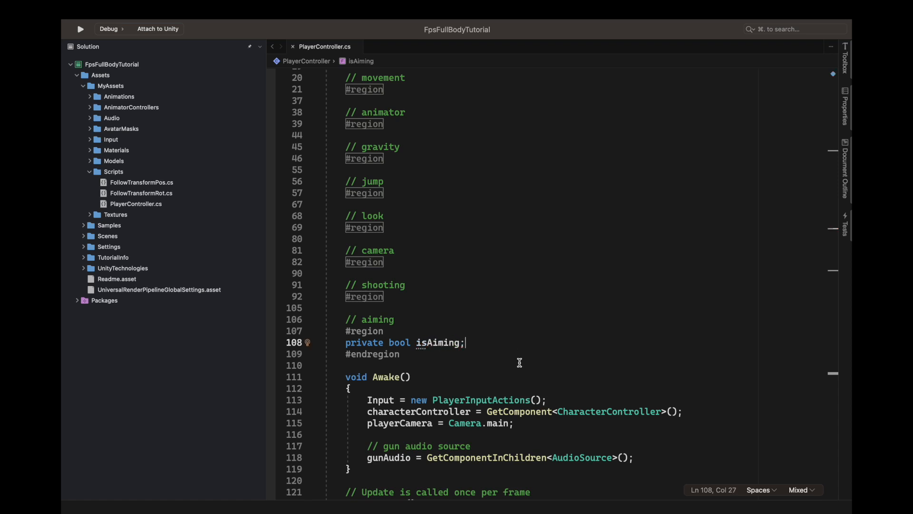
# Step: Write isAiming = !isAiming; inside the Input.Player.Aim.triggered block of HandleAiming()
pyautogui.scroll(-15, 519, 363)
pyautogui.click(423, 269)
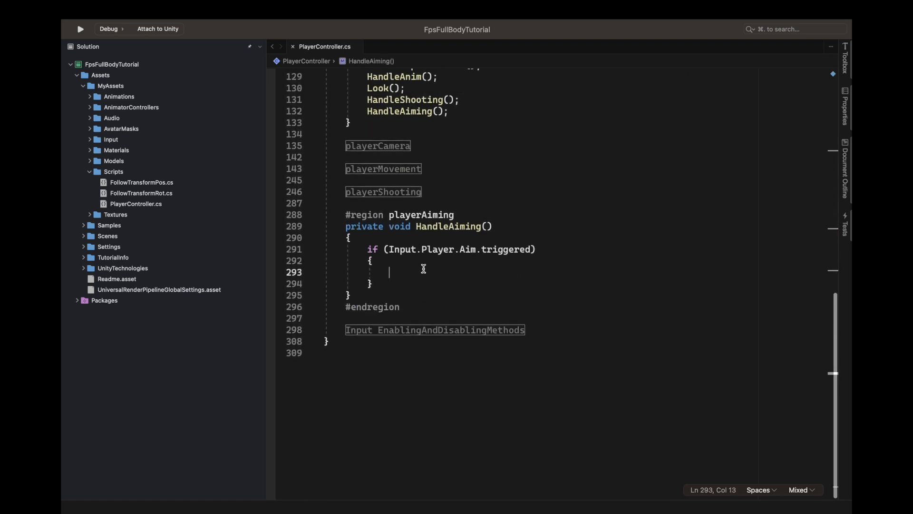
pyautogui.write('isaim')
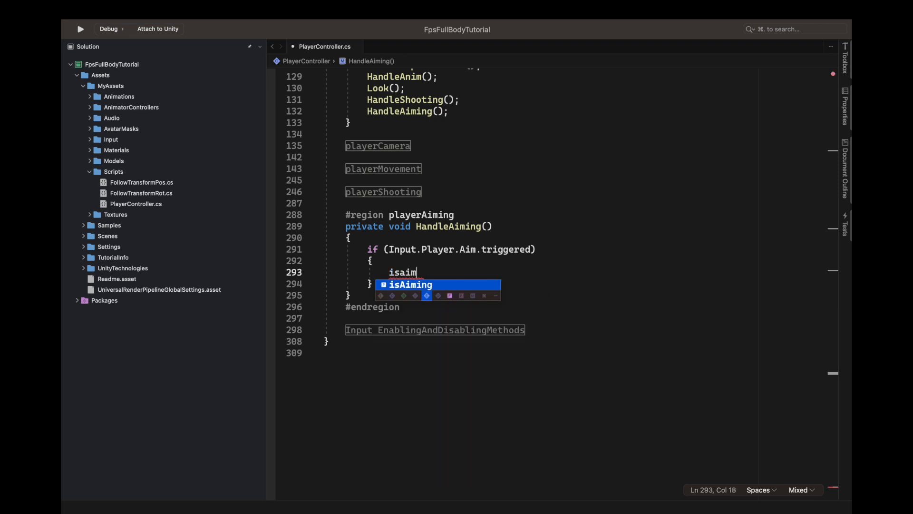
pyautogui.write(' = ')
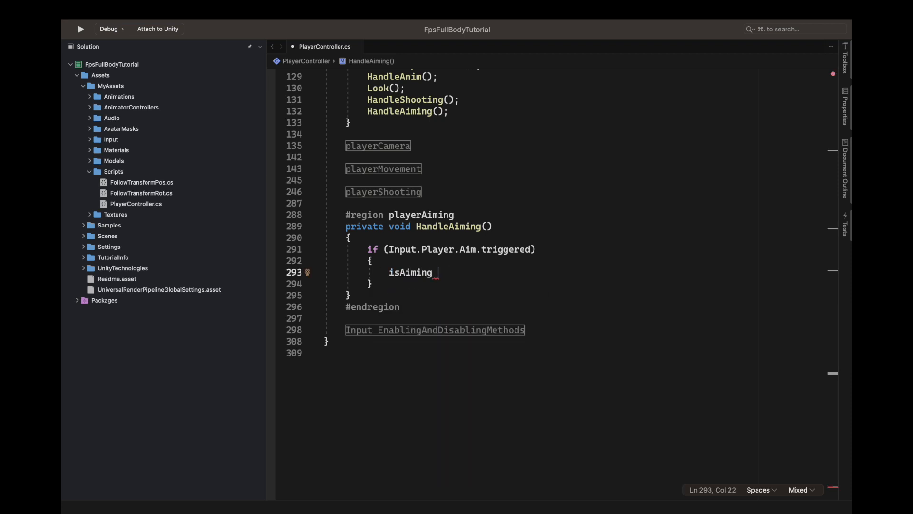
pyautogui.write('isAiming;')
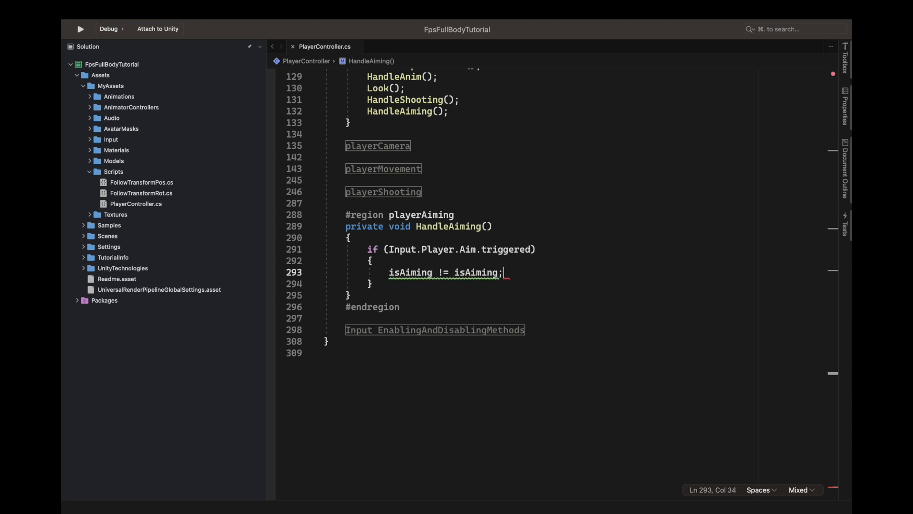
pyautogui.moveTo(487, 272)
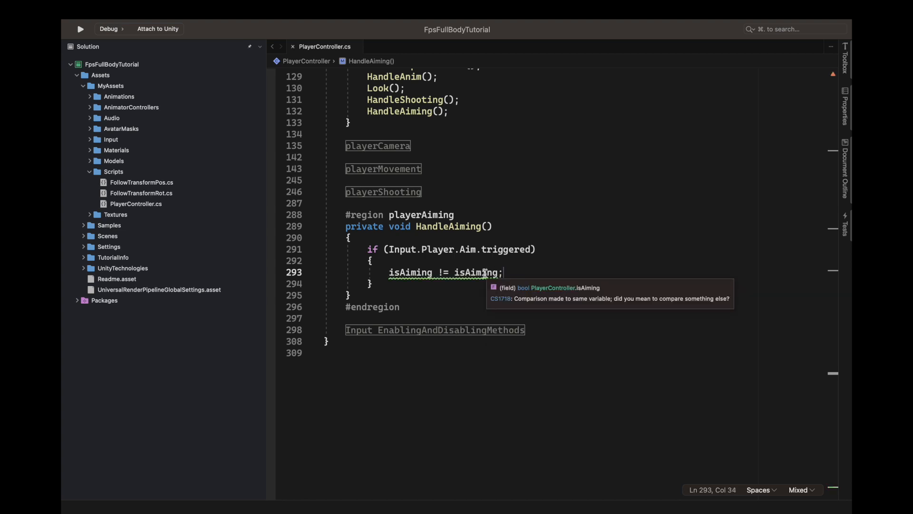
pyautogui.press('BackSpace')
pyautogui.click(449, 272)
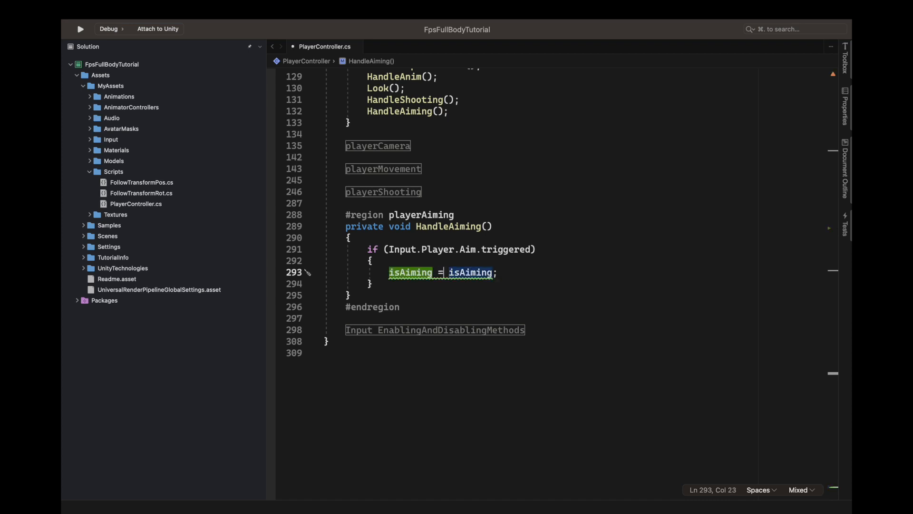
pyautogui.write('!')
pyautogui.click(503, 272)
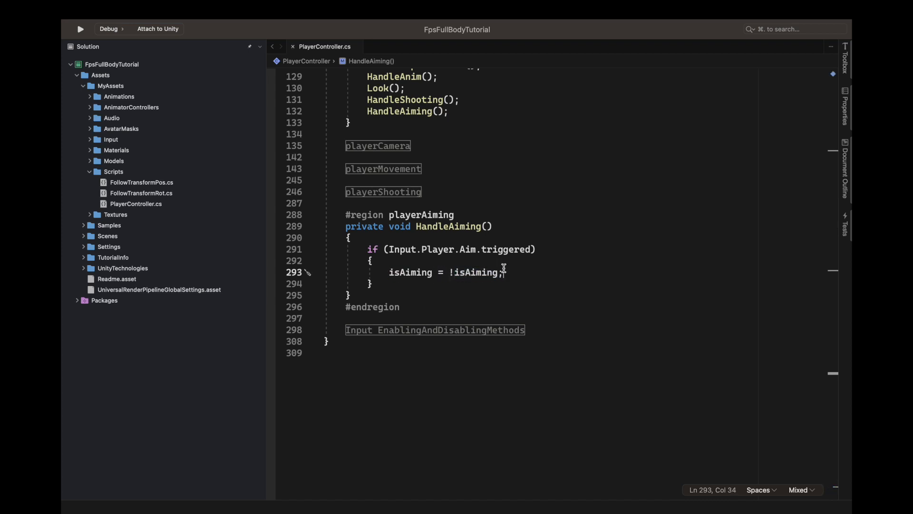
pyautogui.moveTo(367, 249); pyautogui.dragTo(375, 284)
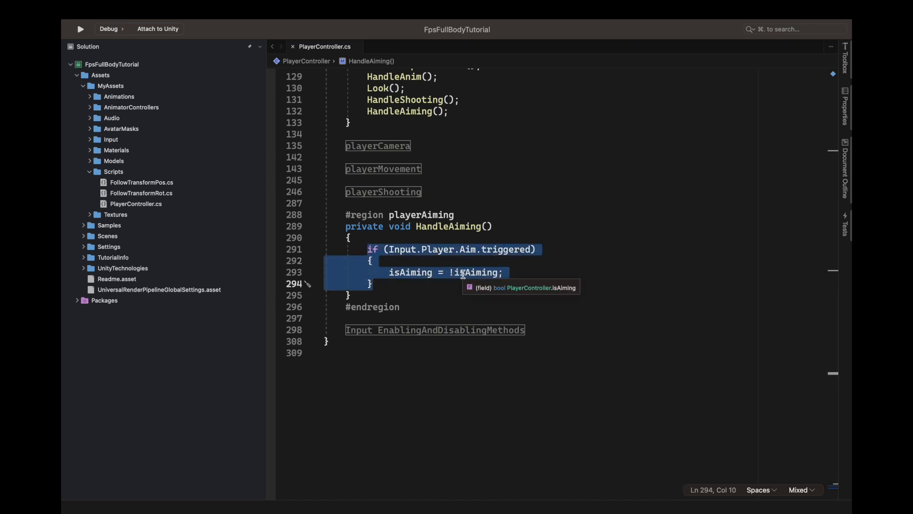
pyautogui.click(427, 285)
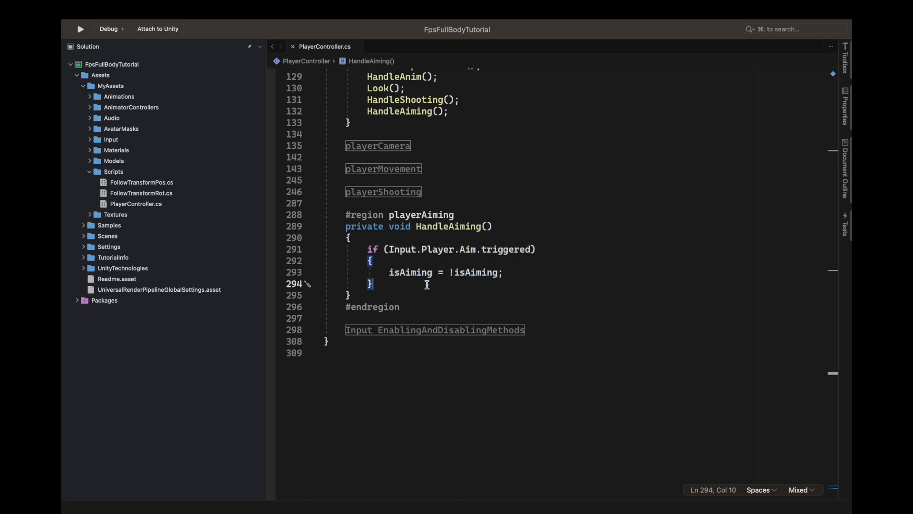
# Step: Expand the playerMovement region and go to its HandleAnim() method
pyautogui.scroll(5, 533, 227)
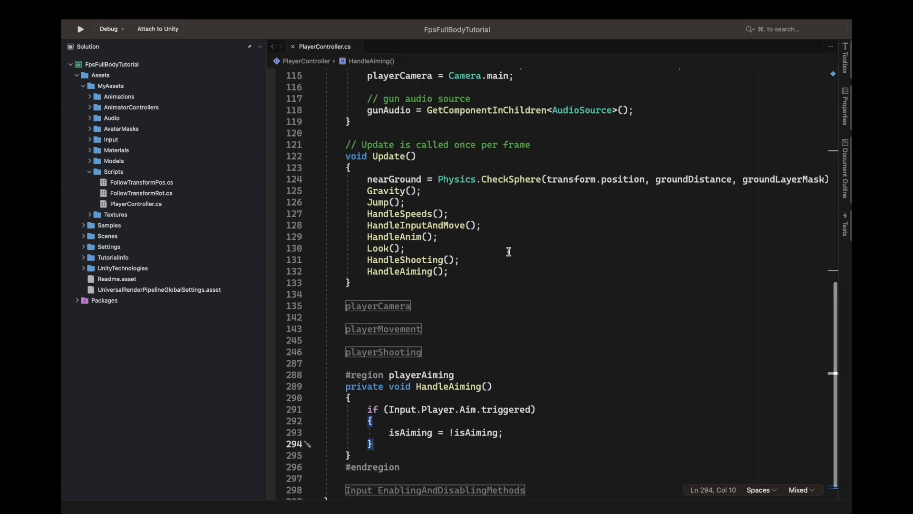
pyautogui.doubleClick(396, 237)
pyautogui.scroll(-3, 416, 272)
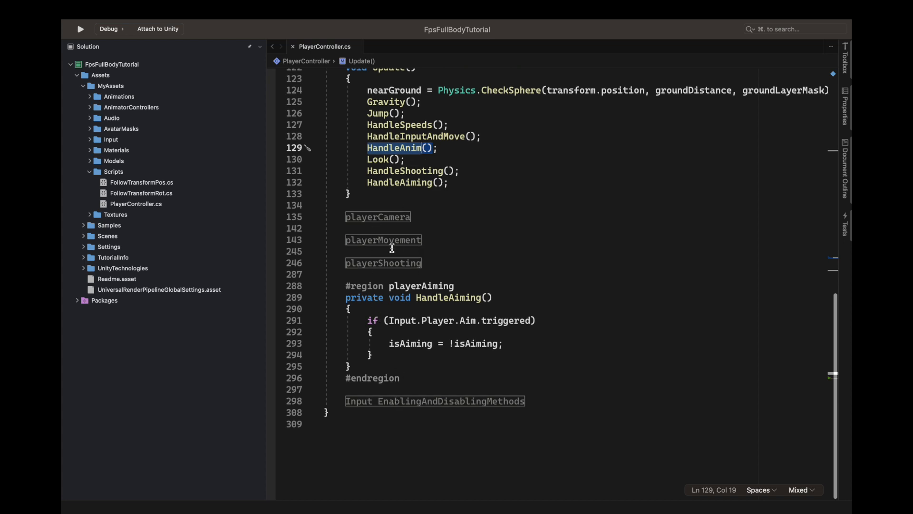
pyautogui.click(383, 236)
pyautogui.scroll(-10, 418, 205)
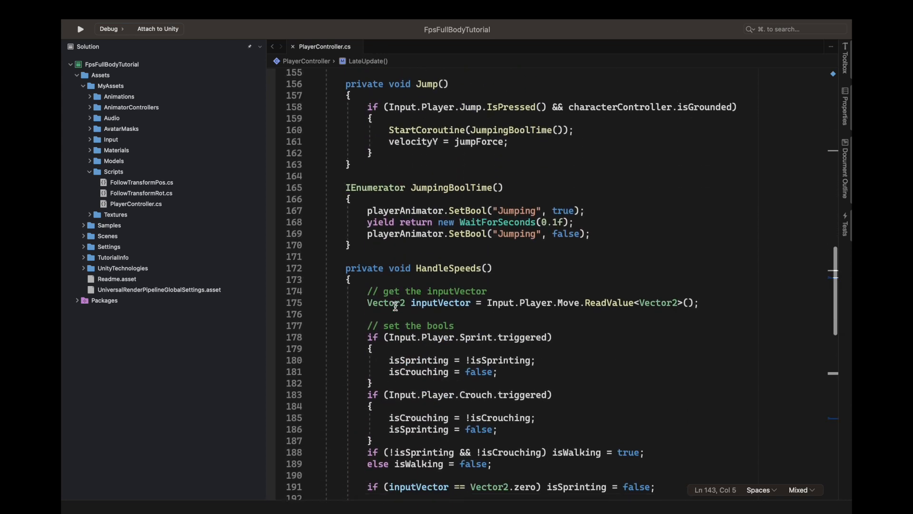
pyautogui.scroll(-8, 430, 191)
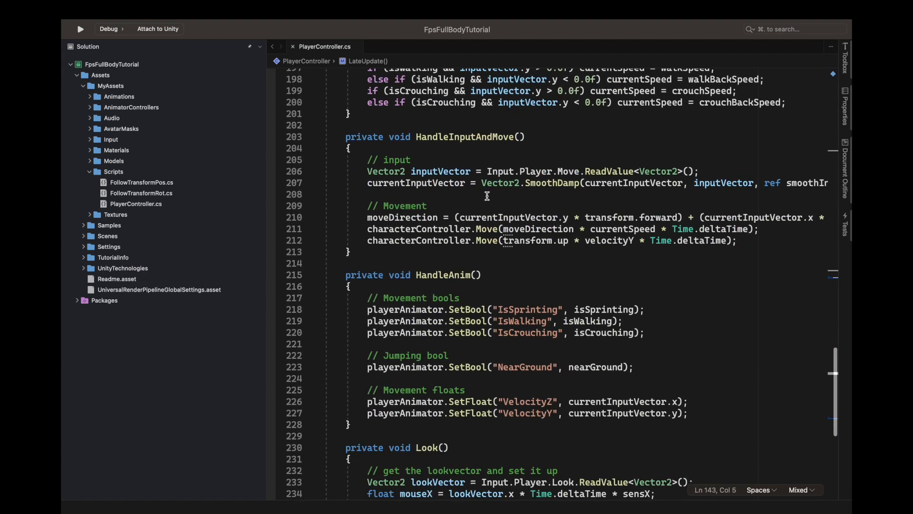
pyautogui.scroll(-3, 493, 279)
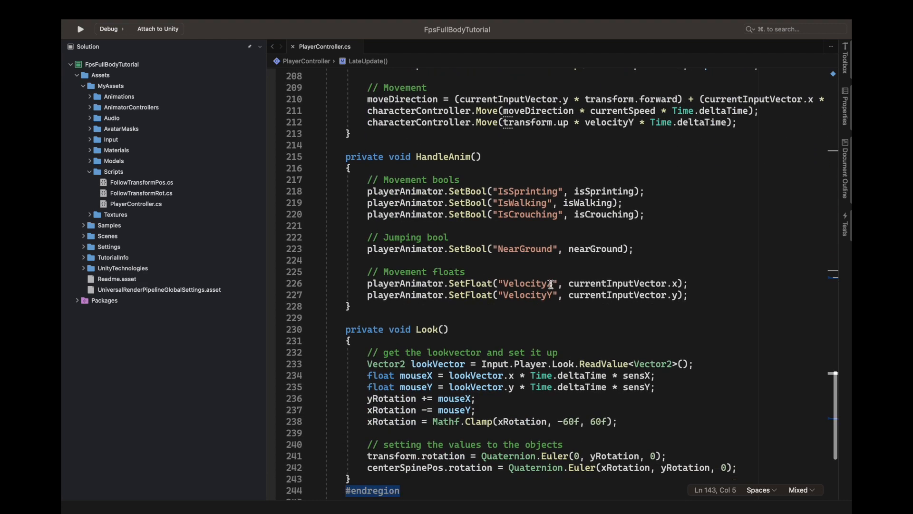
# Step: Add an "// Aiming bool" comment below the NearGround SetBool line in HandleAnim(), separated by an empty line
pyautogui.click(646, 219)
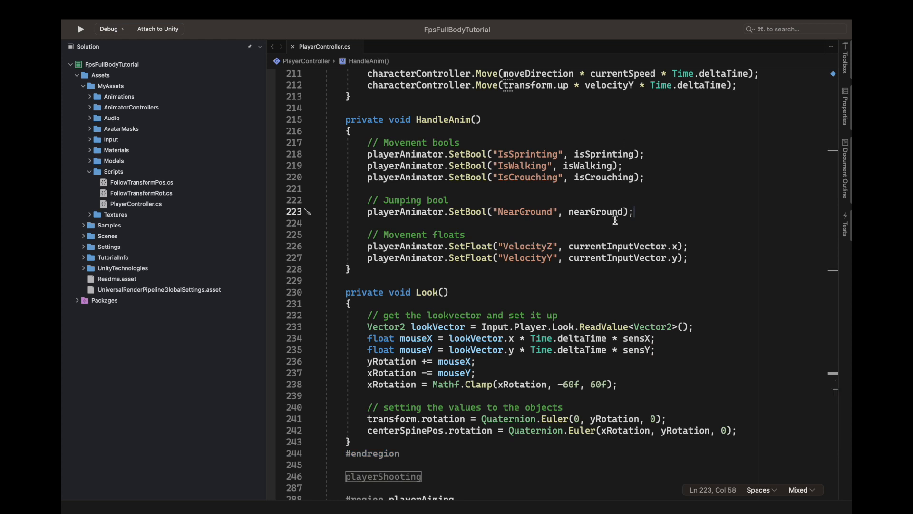
pyautogui.press('Return')
pyautogui.press('Return')
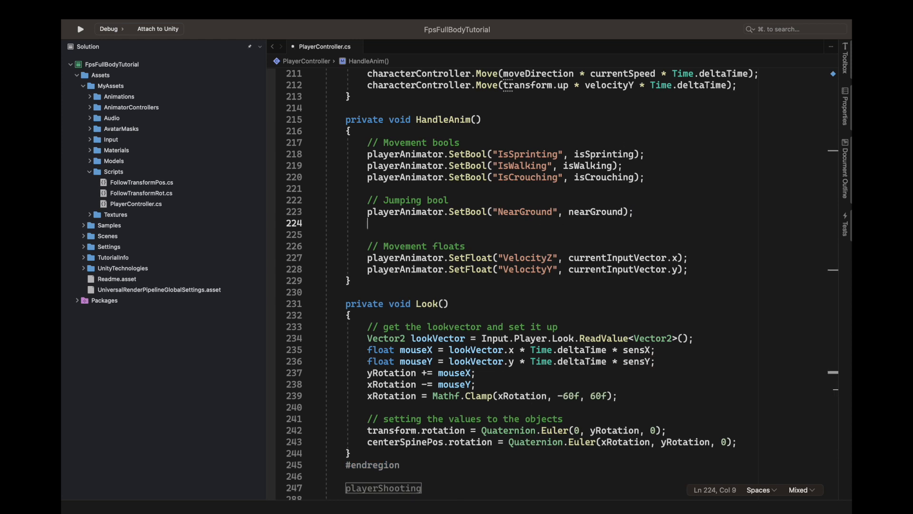
pyautogui.write('// ')
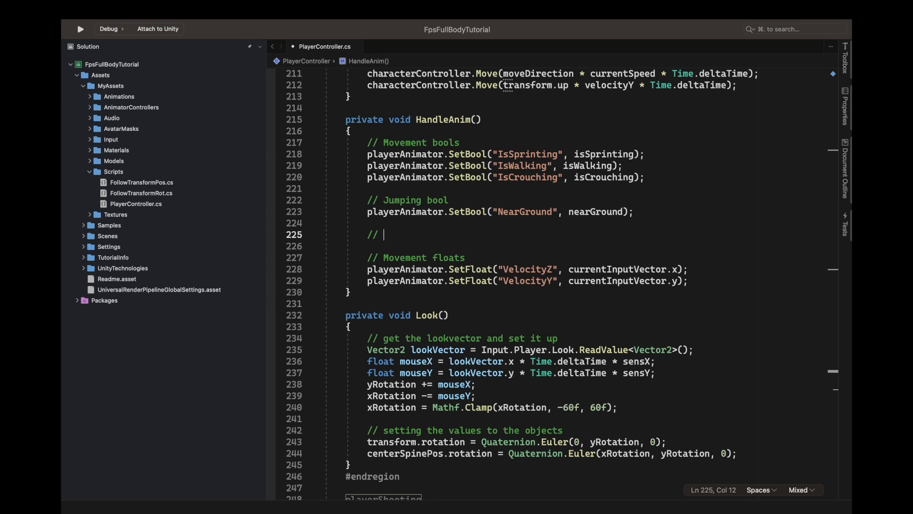
pyautogui.write('Aiming boo')
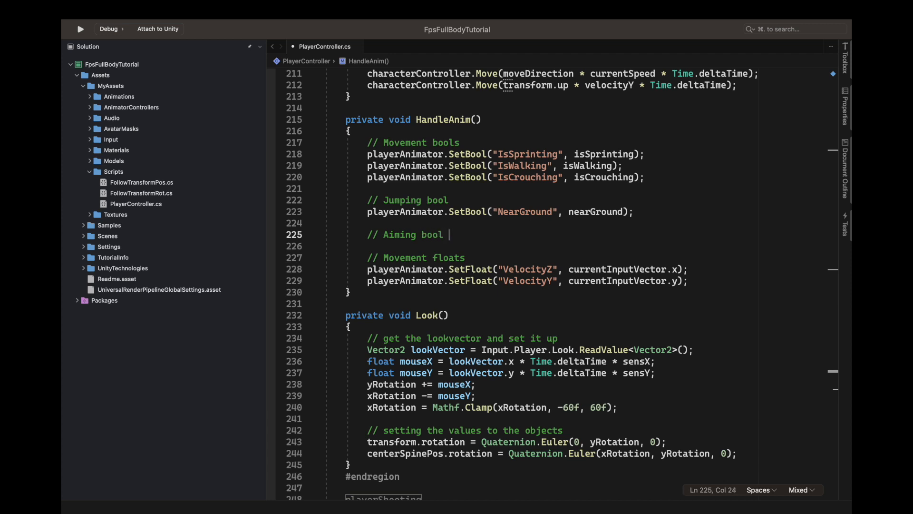
pyautogui.write('l')
# Step: Write playerAnimator.SetBool("IsAiming", isAiming); under the Aiming bool comment
pyautogui.press('Return')
pyautogui.write('playe')
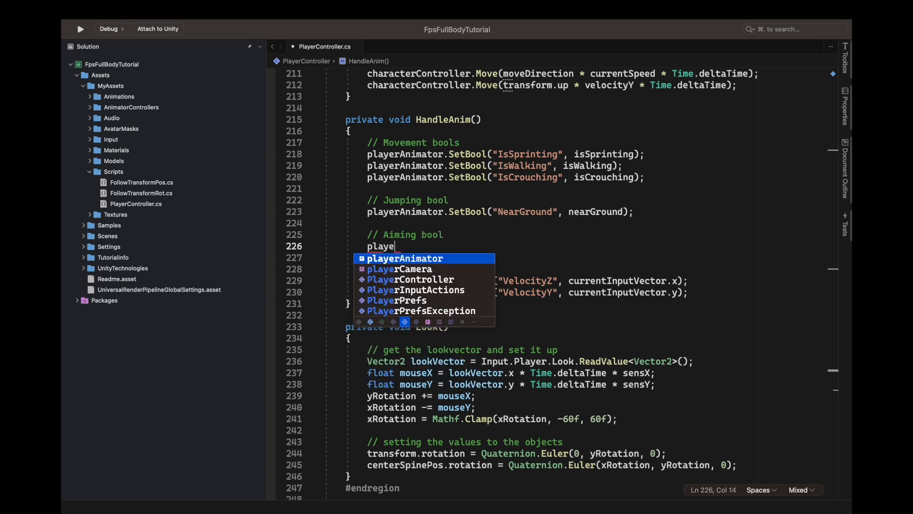
pyautogui.write('rAnimator.setBool')
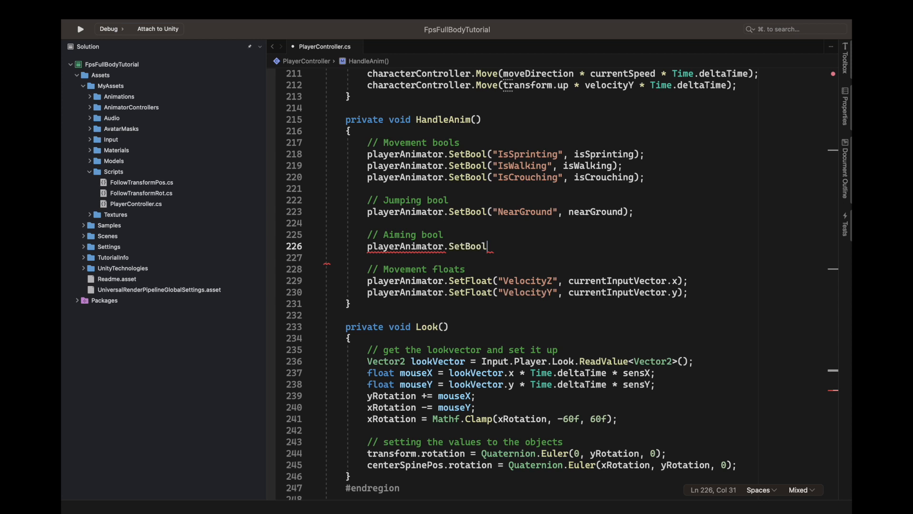
pyautogui.write('("IsAiming", isAiming);')
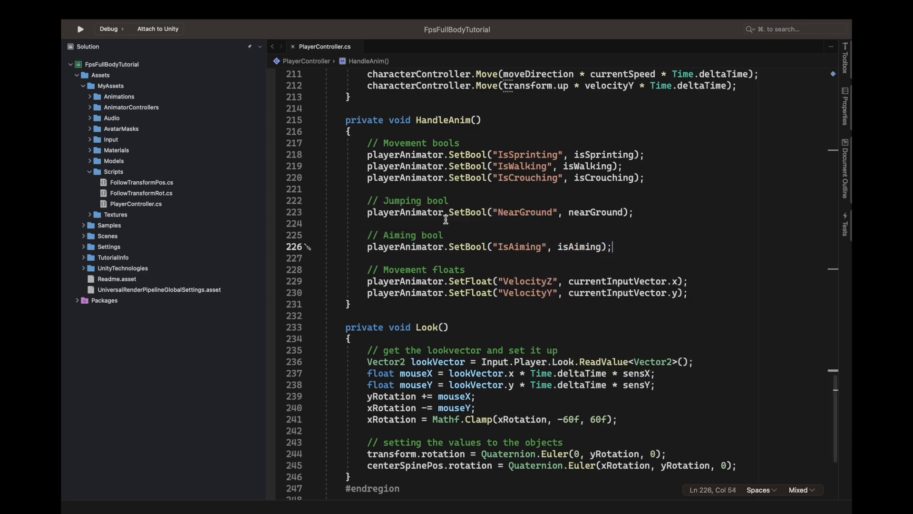
# Step: Collapse the playerMovement and playerAiming regions
pyautogui.scroll(15, 326, 205)
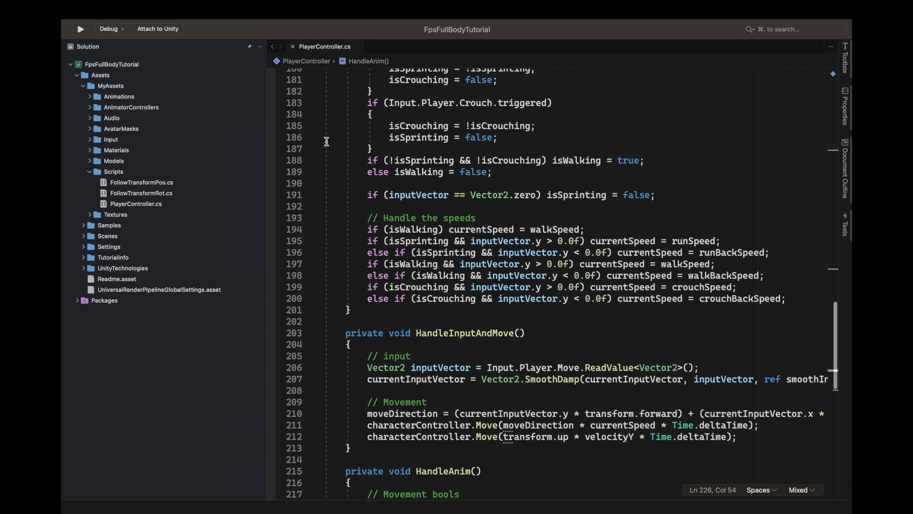
pyautogui.scroll(5, 327, 205)
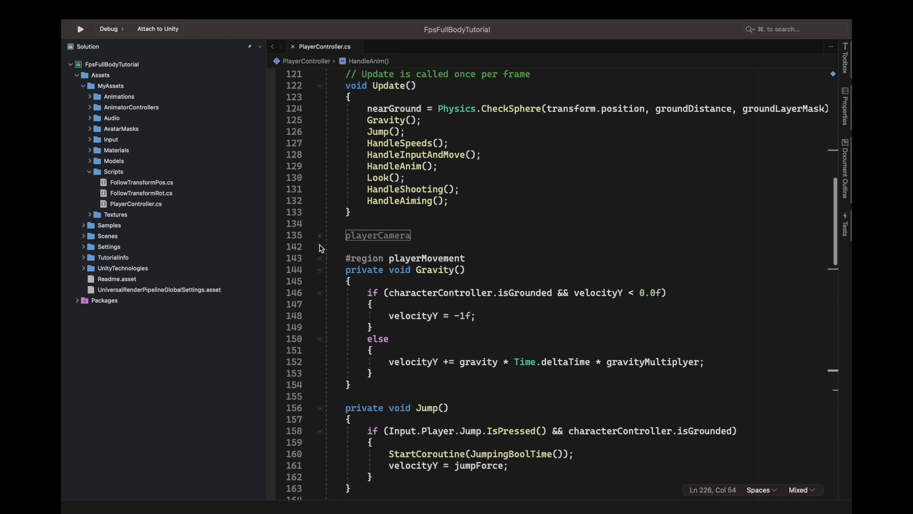
pyautogui.click(320, 258)
pyautogui.scroll(-3, 478, 220)
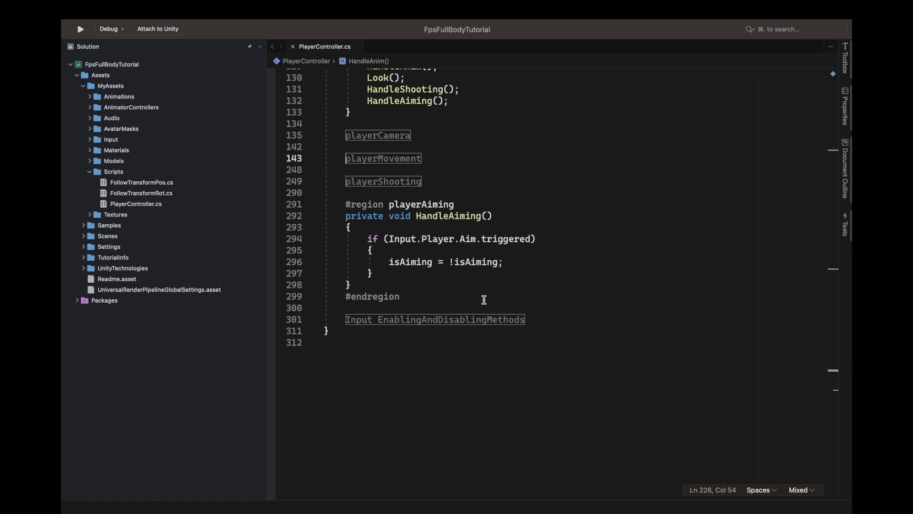
pyautogui.scroll(3, 473, 300)
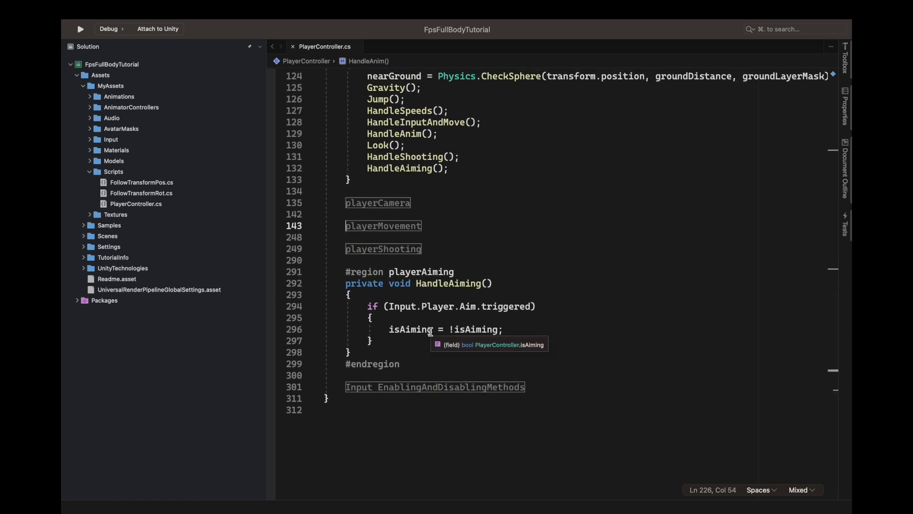
pyautogui.moveTo(390, 329); pyautogui.dragTo(507, 329)
pyautogui.click(522, 329)
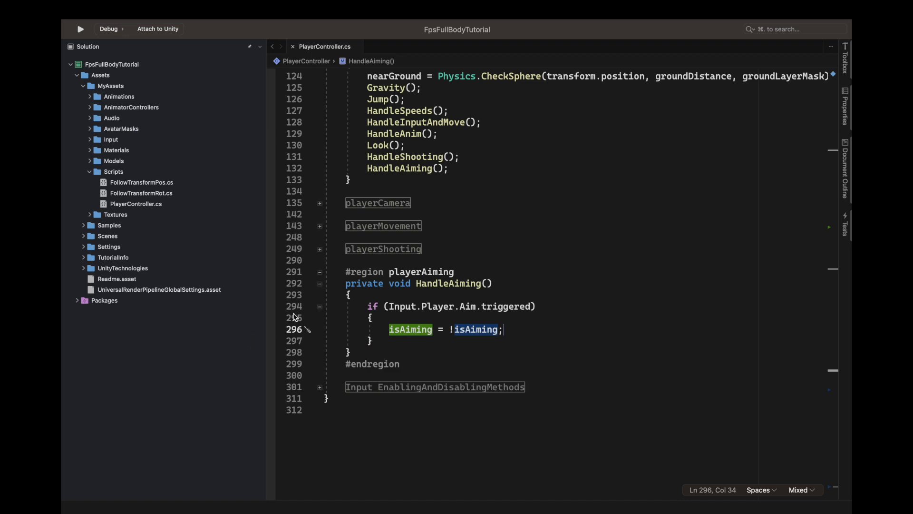
pyautogui.click(319, 285)
pyautogui.click(320, 285)
pyautogui.click(320, 272)
pyautogui.scroll(10, 406, 277)
# Step: Switch to Unity, enter Play mode and toggle the character's aiming several times in the Game view
pyautogui.hotkey('ctrl', 'Left')
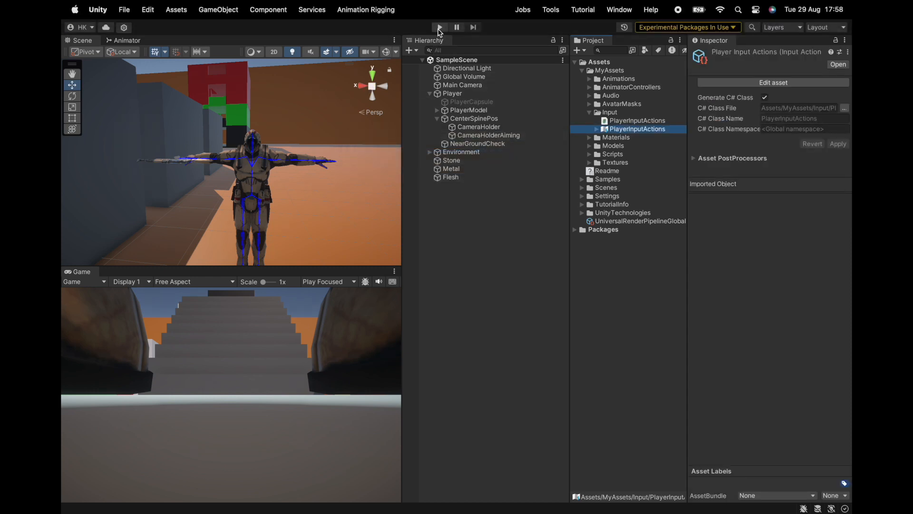
pyautogui.click(439, 28)
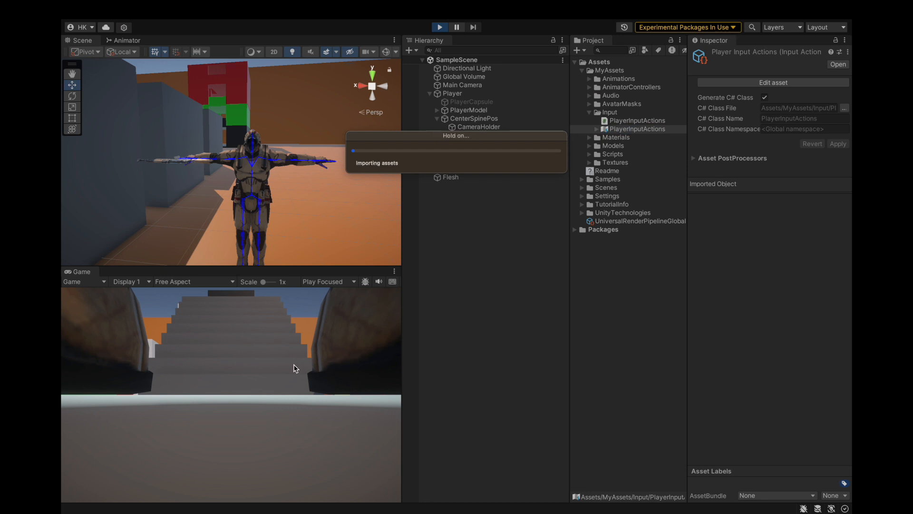
pyautogui.rightClick(294, 368)
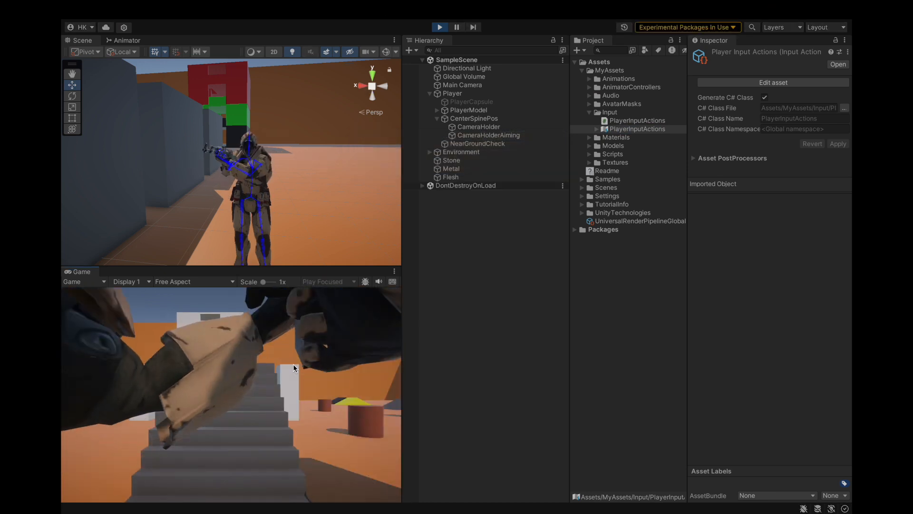
pyautogui.rightClick(279, 375)
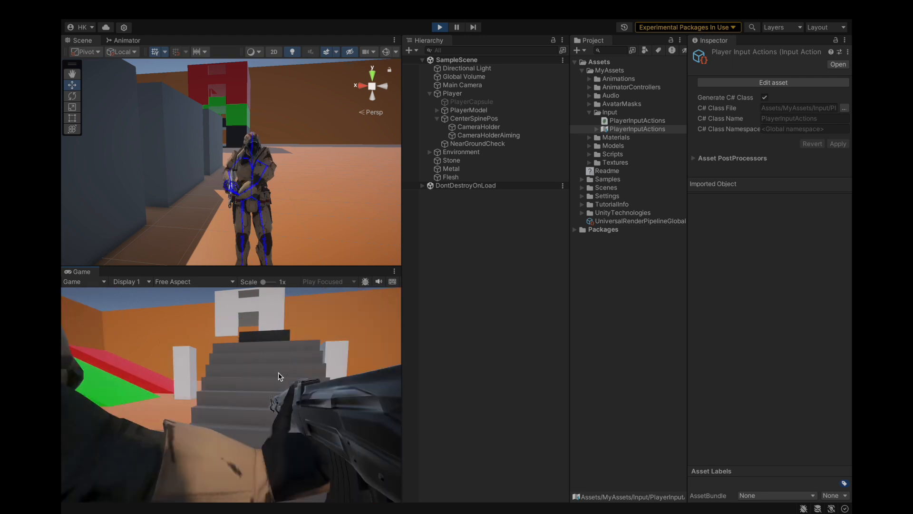
pyautogui.rightClick(279, 375)
pyautogui.rightClick(279, 376)
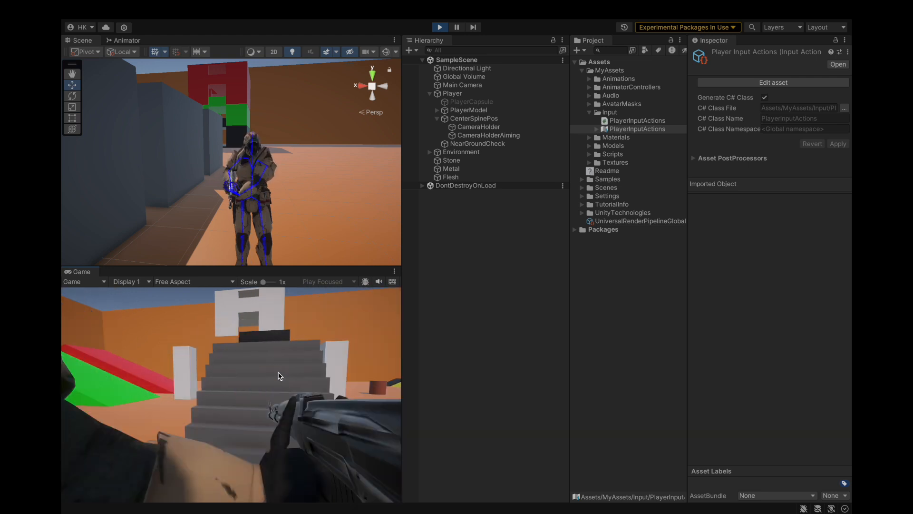
pyautogui.rightClick(278, 376)
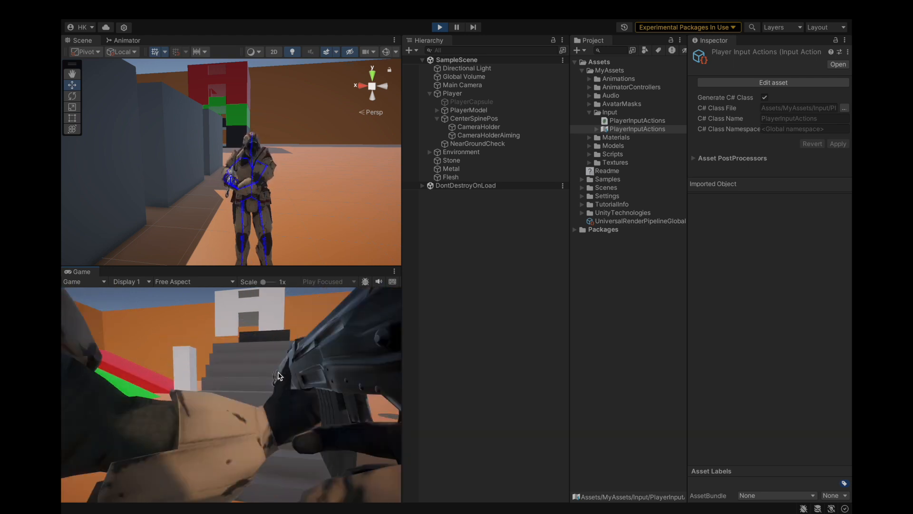
# Step: Keep toggling the aim stance in the running game and test firing the rifle while aiming
pyautogui.press('v')
pyautogui.rightClick(279, 376)
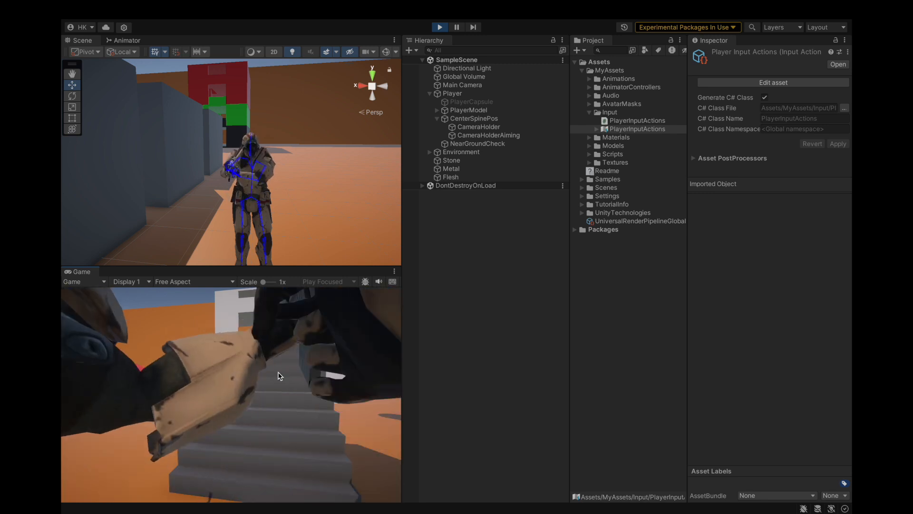
pyautogui.rightClick(279, 376)
pyautogui.rightClick(279, 376)
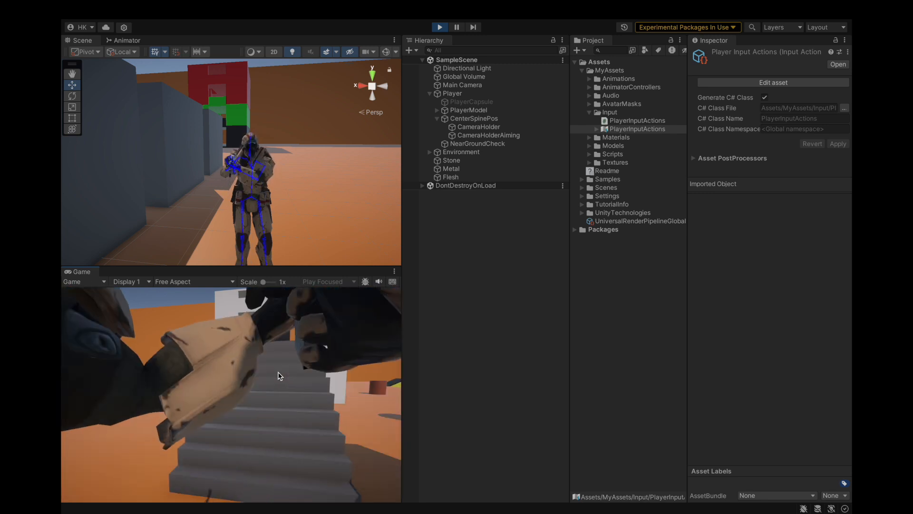
pyautogui.rightClick(279, 376)
pyautogui.click(280, 375)
pyautogui.rightClick(280, 376)
pyautogui.click(279, 376)
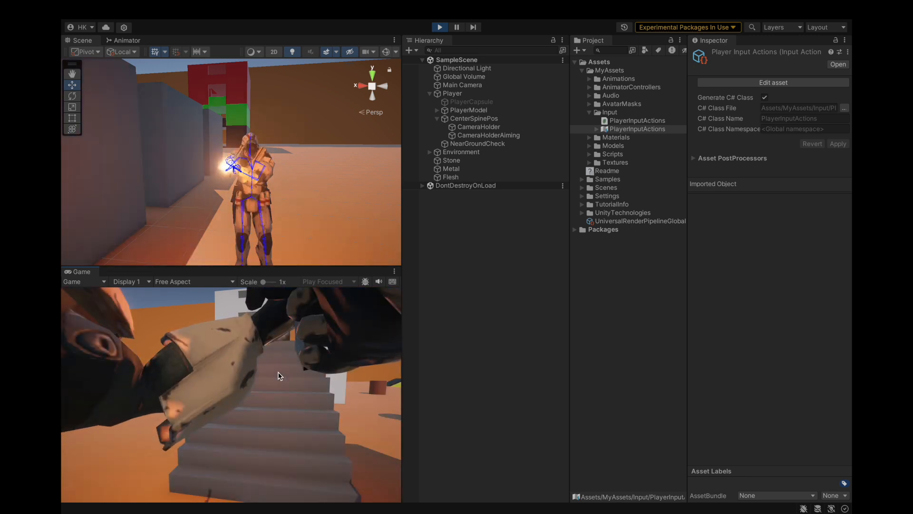
# Step: Fire the rifle and toggle the aim stance in the running game, and walk the character around to test the view
pyautogui.click(279, 376)
pyautogui.rightClick(279, 376)
pyautogui.click(279, 376)
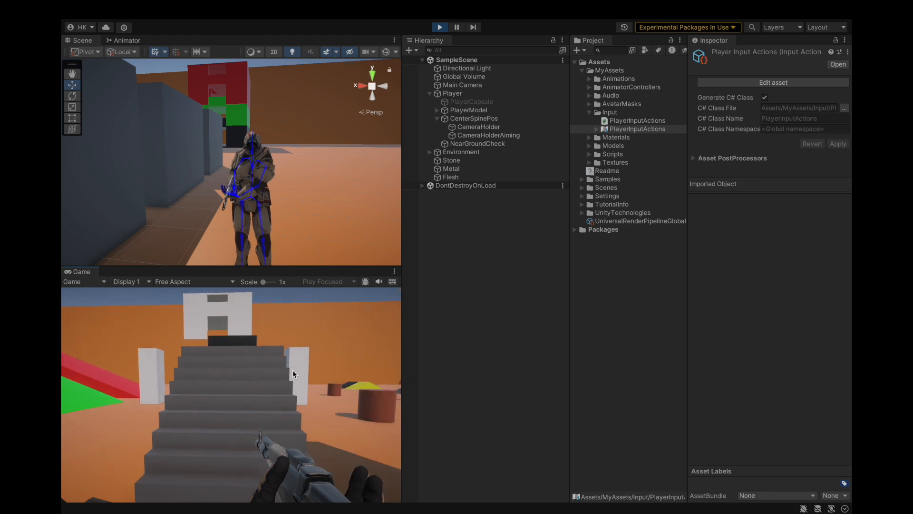
pyautogui.moveTo(164, 360); pyautogui.dragTo(220, 356)
pyautogui.press('s')
pyautogui.press('d')
pyautogui.press('a')
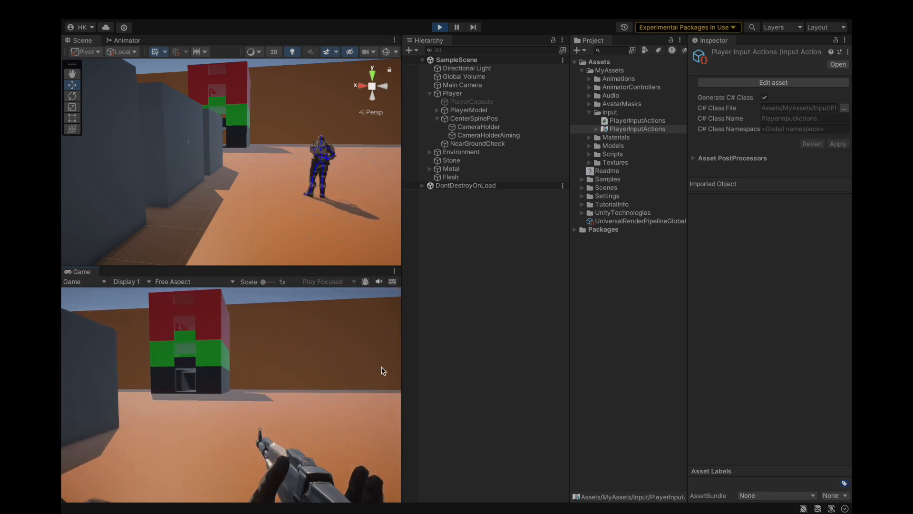
# Step: Frame CameraHolder on the character in the Scene view and move it to about X 0.177, Y 0.088, Z 0.075
pyautogui.click(438, 372)
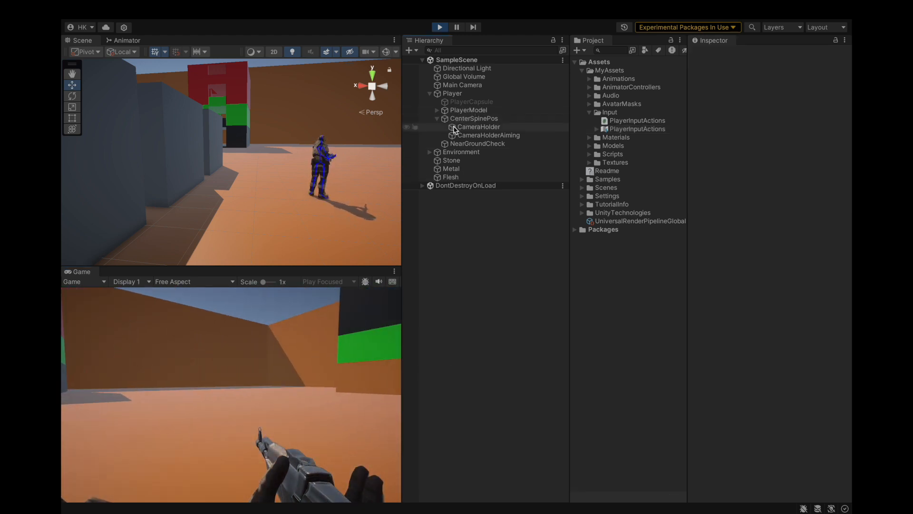
pyautogui.click(479, 126)
pyautogui.press('f')
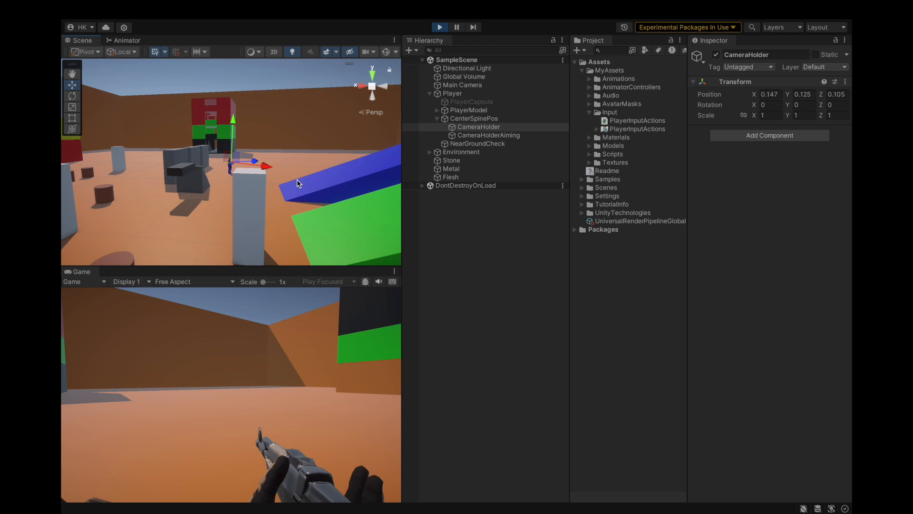
pyautogui.scroll(10, 297, 184)
pyautogui.click(268, 191)
pyautogui.keyDown('alt'); pyautogui.moveTo(268, 191); pyautogui.dragTo(138, 196); pyautogui.keyUp('alt')
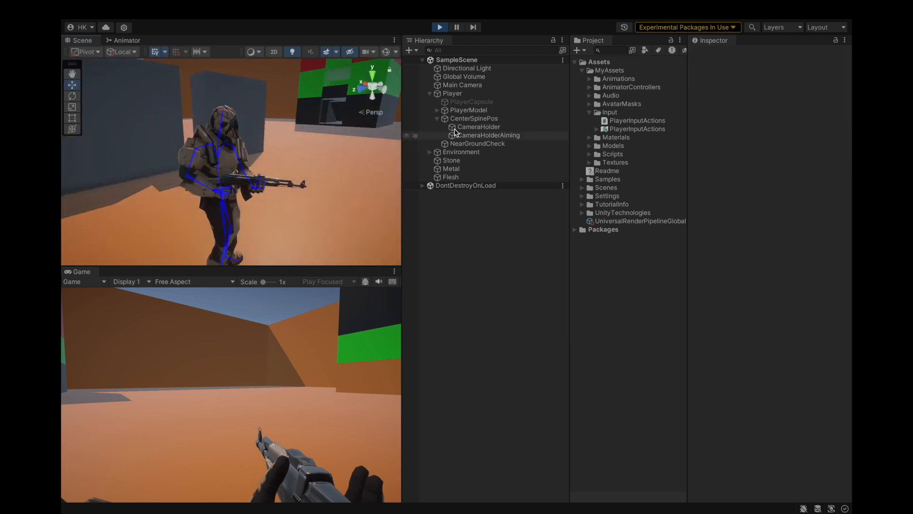
pyautogui.click(460, 120)
pyautogui.click(463, 127)
pyautogui.keyDown('alt'); pyautogui.moveTo(305, 178); pyautogui.dragTo(288, 208); pyautogui.keyUp('alt')
pyautogui.moveTo(272, 163); pyautogui.dragTo(265, 164)
pyautogui.moveTo(227, 196); pyautogui.dragTo(228, 202)
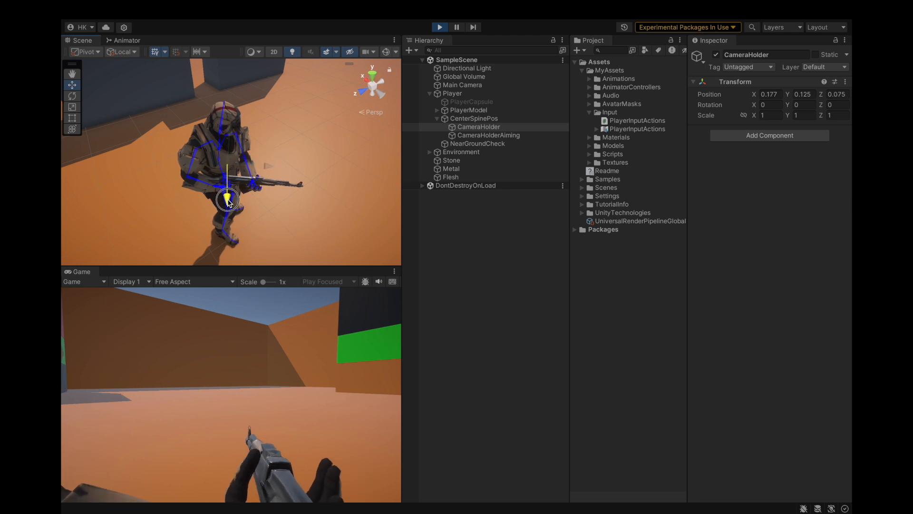
pyautogui.moveTo(232, 138); pyautogui.dragTo(231, 141)
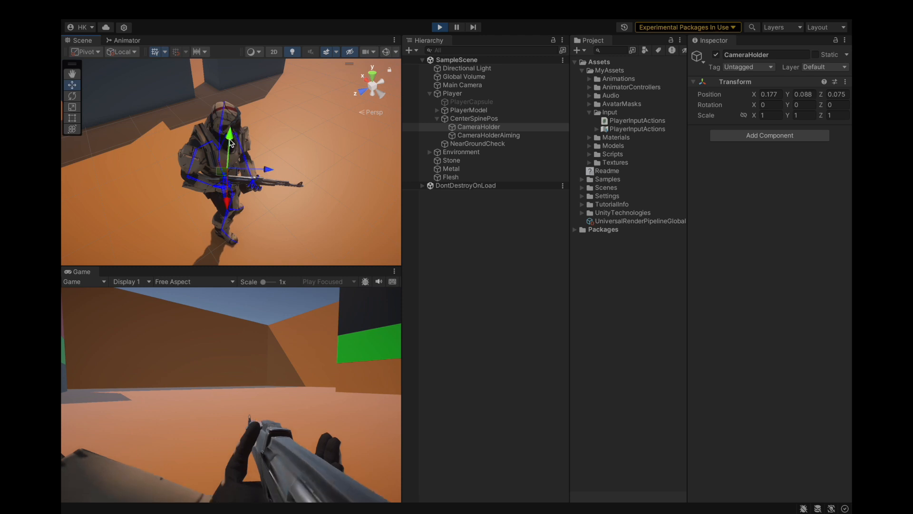
# Step: Readjust CameraHolder along all three axes to about X 0.157, Y 0.098, Z 0.092
pyautogui.moveTo(227, 205); pyautogui.dragTo(263, 168)
pyautogui.moveTo(236, 198); pyautogui.dragTo(229, 199)
pyautogui.moveTo(234, 139); pyautogui.dragTo(233, 134)
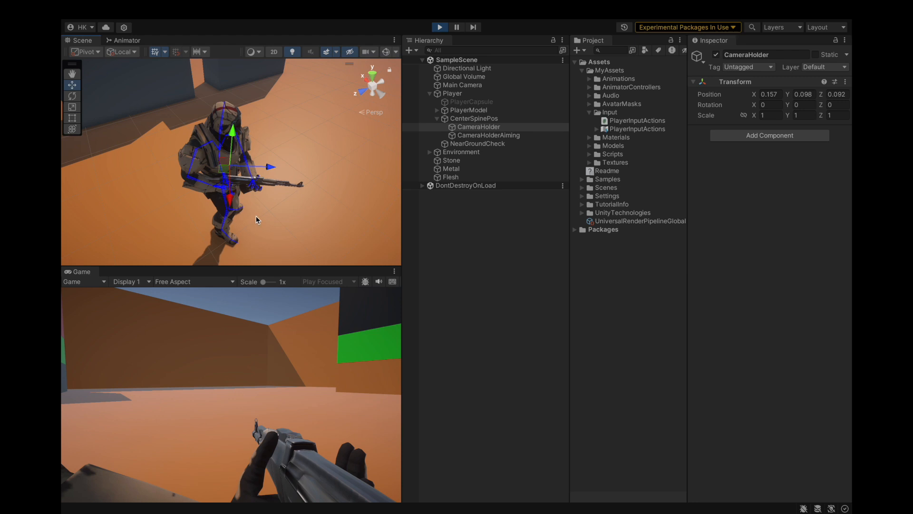
# Step: Fine-tune CameraHolder to about X 0.167 and Z 0.088, undoing the last nudge
pyautogui.moveTo(269, 167); pyautogui.dragTo(268, 169)
pyautogui.moveTo(233, 200); pyautogui.dragTo(229, 194)
pyautogui.moveTo(268, 168); pyautogui.dragTo(267, 171)
pyautogui.hotkey('ctrl', 'z')
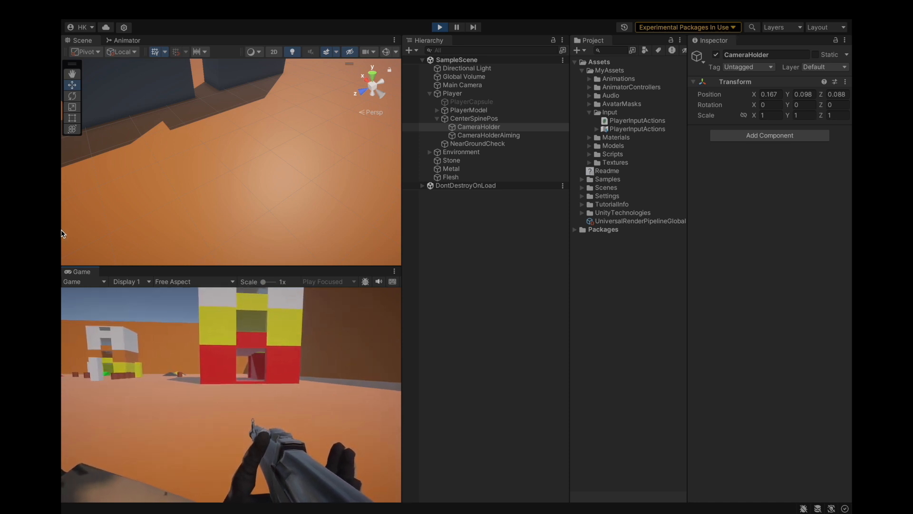
pyautogui.moveTo(109, 2)
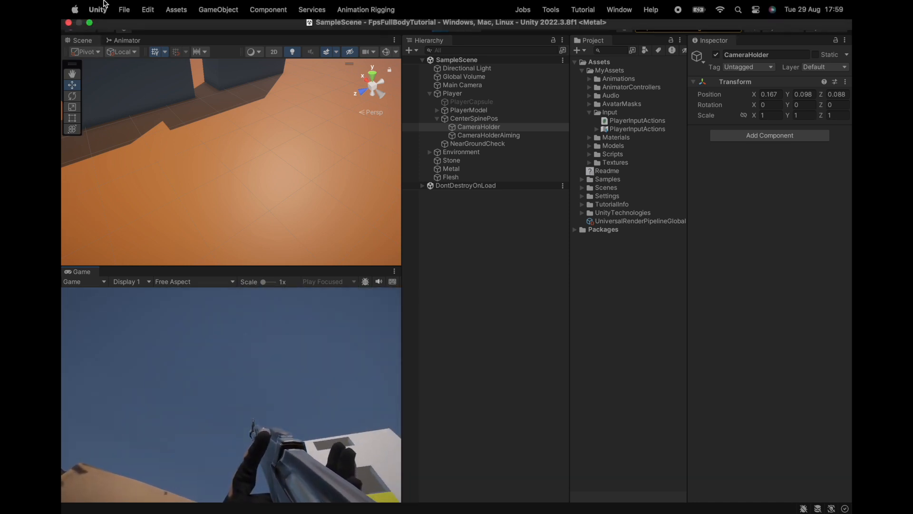
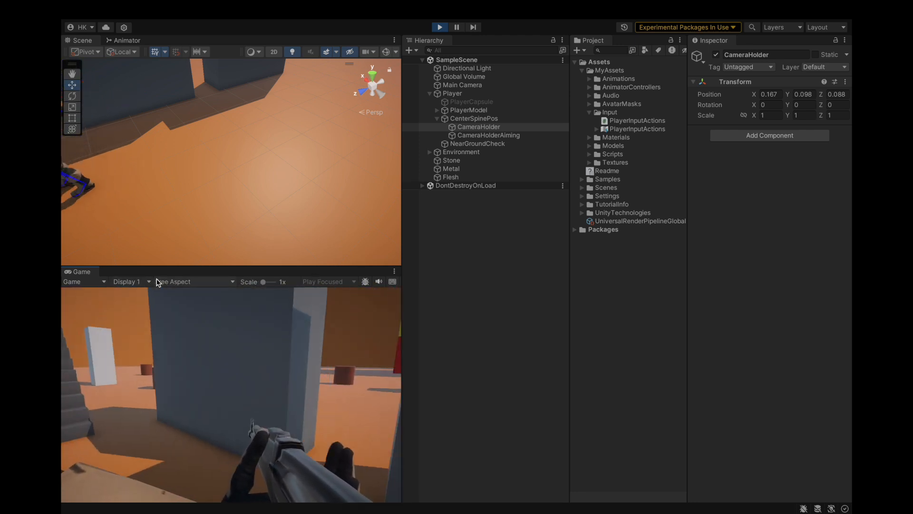
# Step: Copy CameraHolder's Transform values from the running game and exit Play mode
pyautogui.moveTo(176, 293); pyautogui.dragTo(152, 264)
pyautogui.click(421, 289)
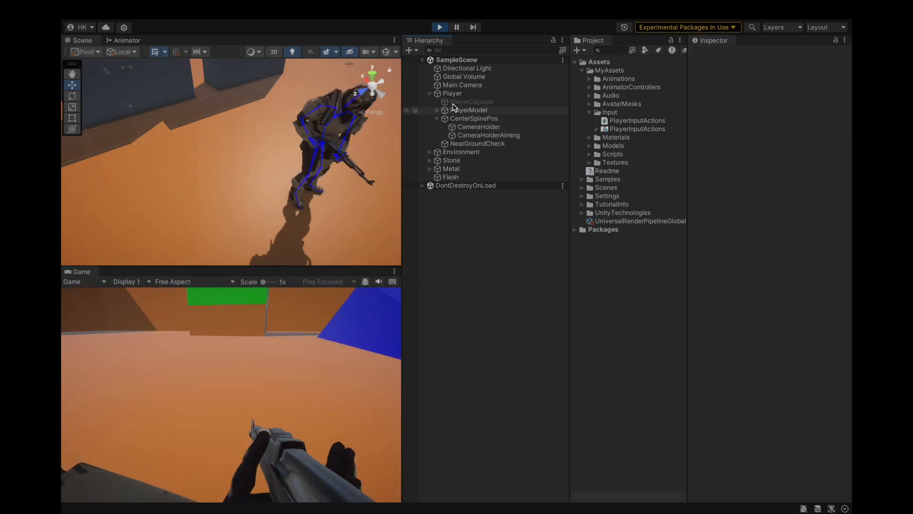
pyautogui.click(507, 127)
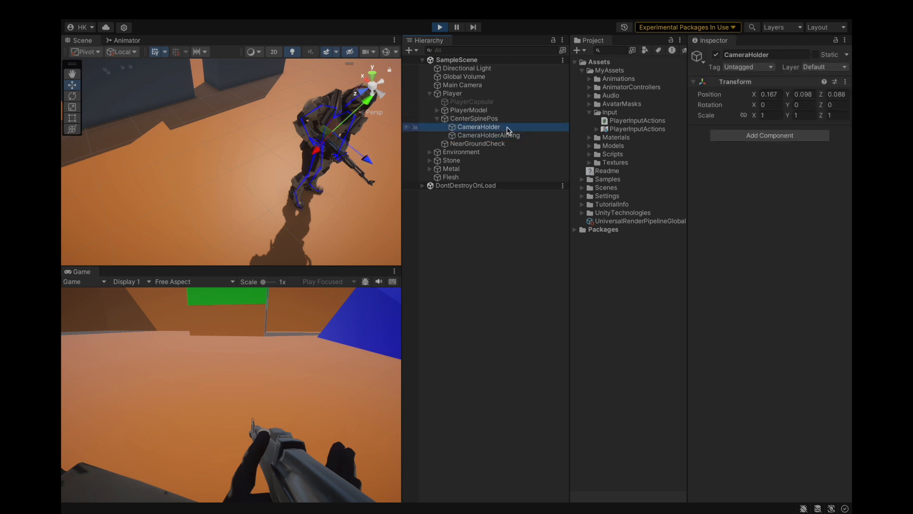
pyautogui.click(846, 83)
pyautogui.moveTo(805, 169)
pyautogui.click(731, 222)
pyautogui.click(440, 27)
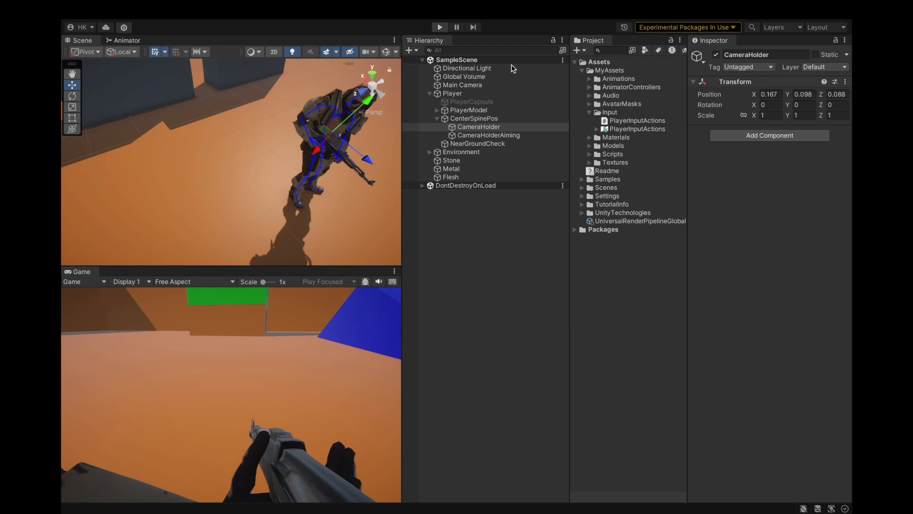
# Step: Paste the copied Transform values onto CameraHolder and save the project
pyautogui.click(845, 83)
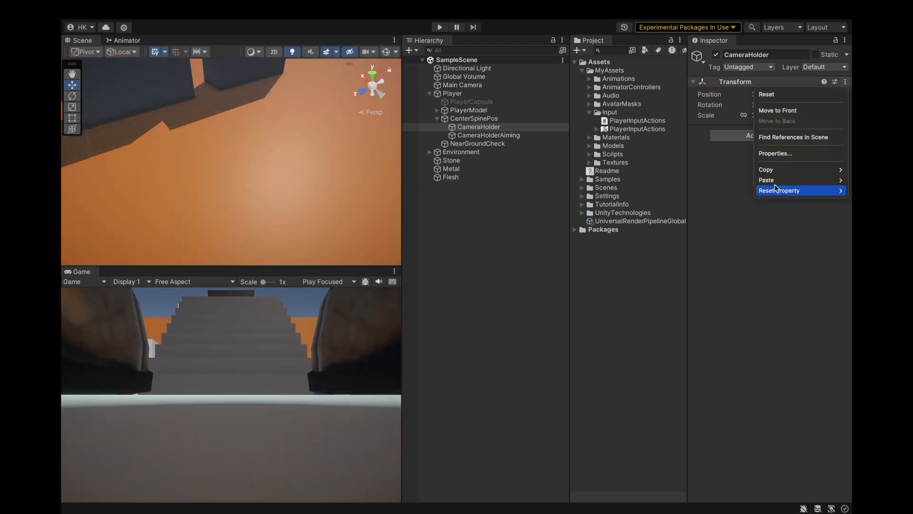
pyautogui.moveTo(780, 180)
pyautogui.click(722, 243)
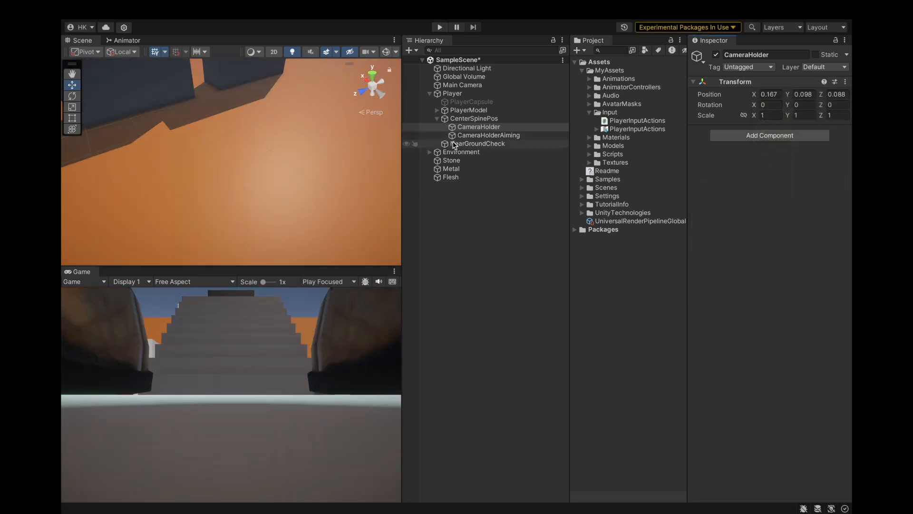
pyautogui.click(479, 127)
pyautogui.click(126, 9)
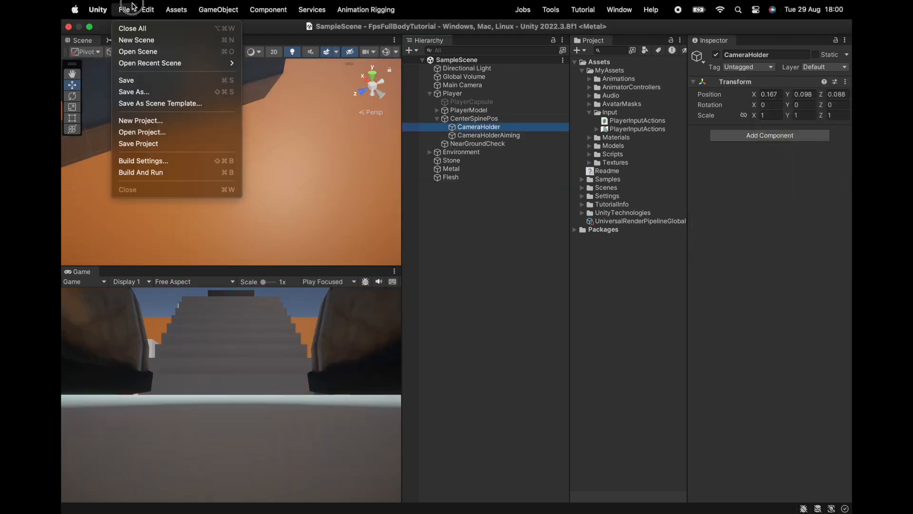
pyautogui.click(143, 143)
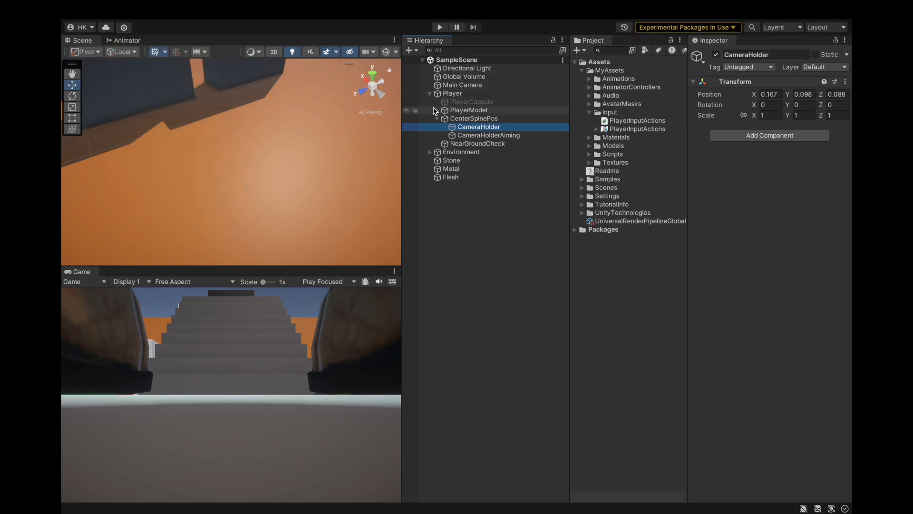
# Step: Frame the character from the front in the Scene view and enter Play mode
pyautogui.press('f')
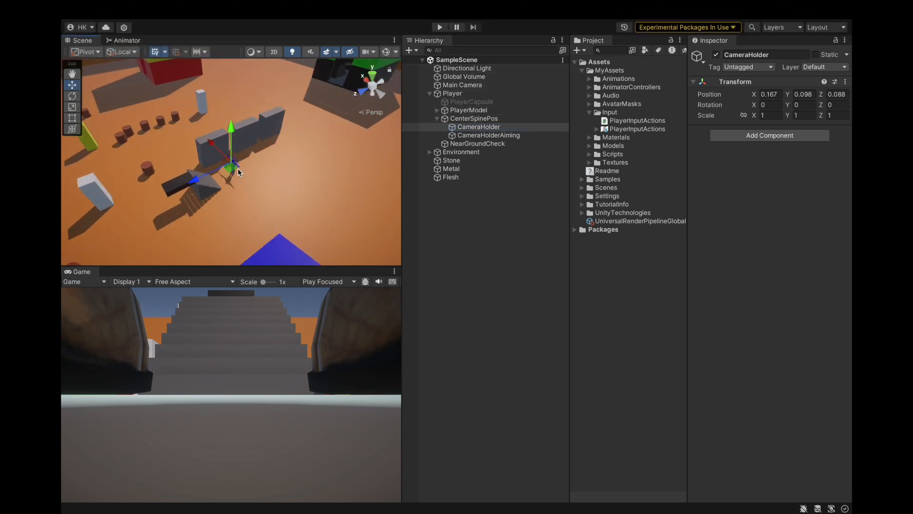
pyautogui.scroll(10, 233, 173)
pyautogui.keyDown('alt'); pyautogui.moveTo(195, 209); pyautogui.dragTo(285, 138); pyautogui.keyUp('alt')
pyautogui.click(499, 184)
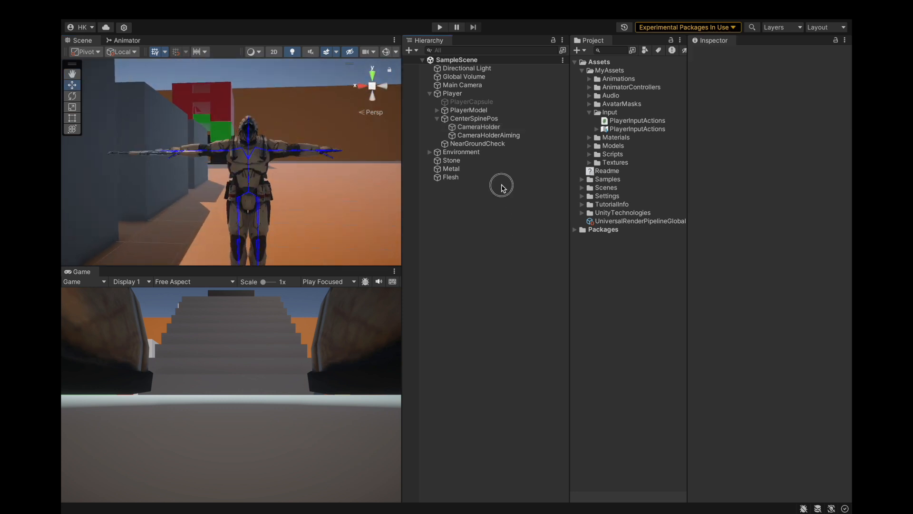
pyautogui.click(440, 28)
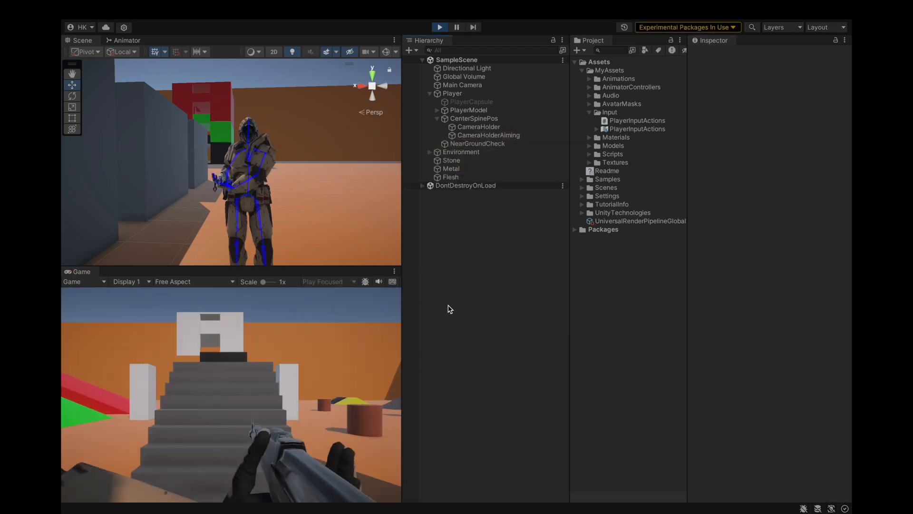
# Step: Switch the character into the rifle aiming stance in the running game
pyautogui.moveTo(312, 190)
pyautogui.keyDown('alt'); pyautogui.mouseDown()
pyautogui.moveTo(310, 171)
pyautogui.moveTo(344, 179)
pyautogui.moveTo(320, 196)
pyautogui.mouseUp(); pyautogui.keyUp('alt')
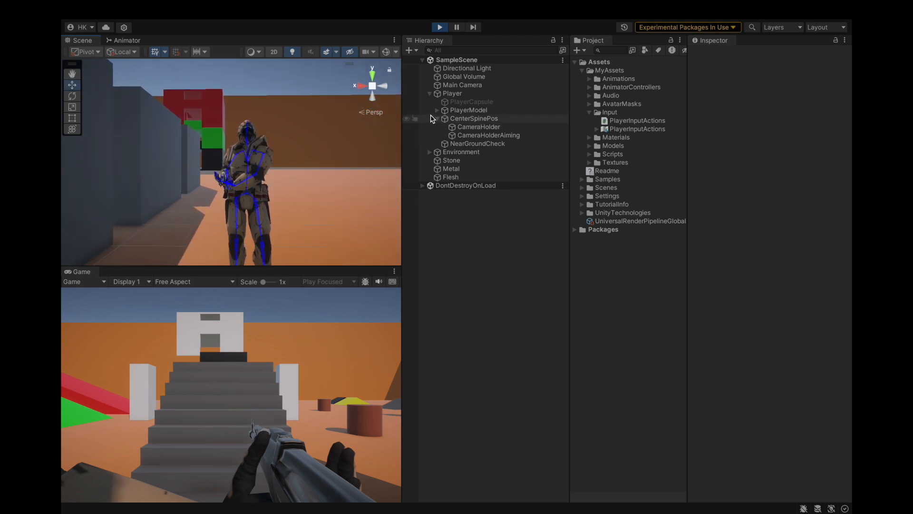
pyautogui.click(127, 40)
pyautogui.click(99, 42)
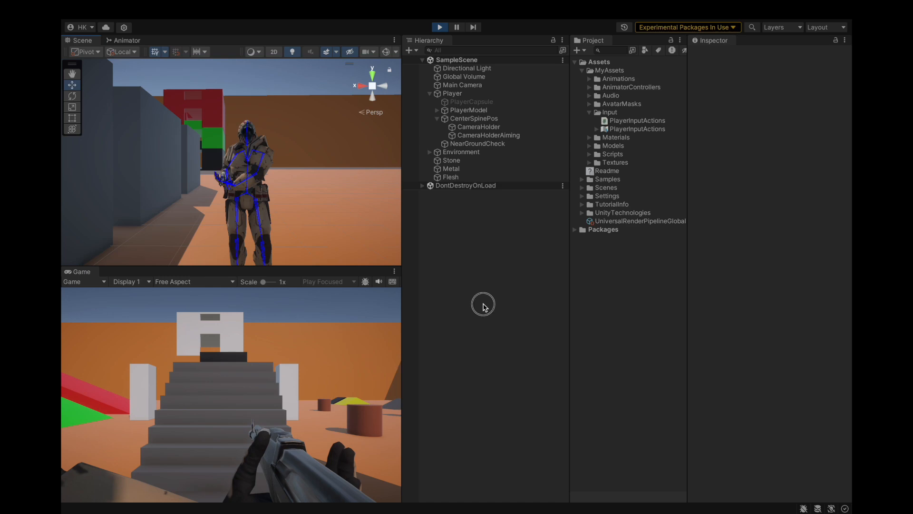
pyautogui.click(377, 309)
pyautogui.rightClick(377, 309)
pyautogui.hotkey('ctrl', 'Left')
pyautogui.hotkey('ctrl', 'Right')
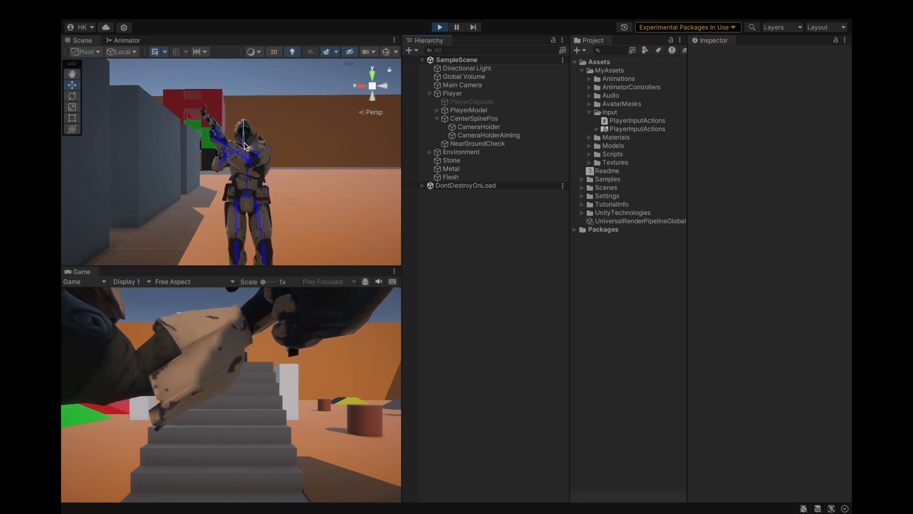
# Step: Examine the aiming character's rifle alignment from the side and the front in the Scene view
pyautogui.keyDown('alt'); pyautogui.moveTo(244, 133); pyautogui.dragTo(340, 183); pyautogui.keyUp('alt')
pyautogui.keyDown('alt'); pyautogui.moveTo(233, 210); pyautogui.dragTo(255, 241); pyautogui.keyUp('alt')
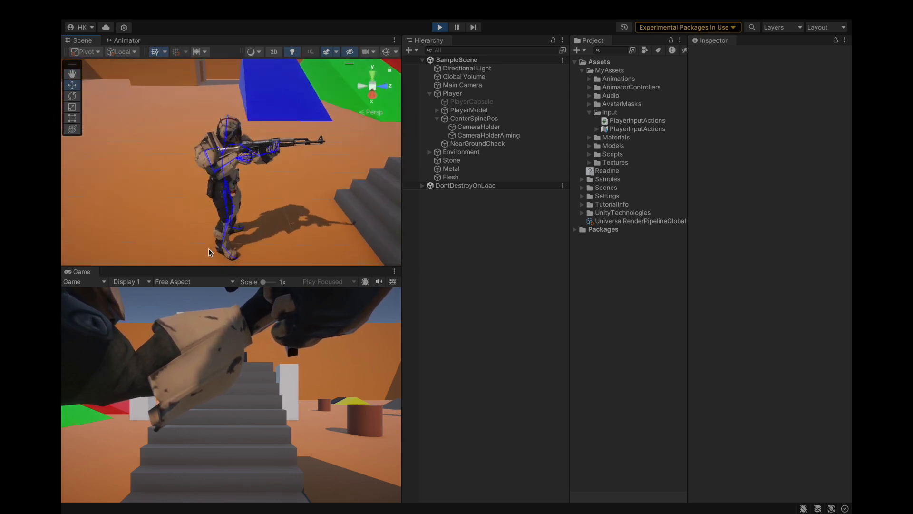
pyautogui.scroll(2, 288, 149)
pyautogui.keyDown('alt'); pyautogui.moveTo(297, 199); pyautogui.dragTo(283, 167); pyautogui.keyUp('alt')
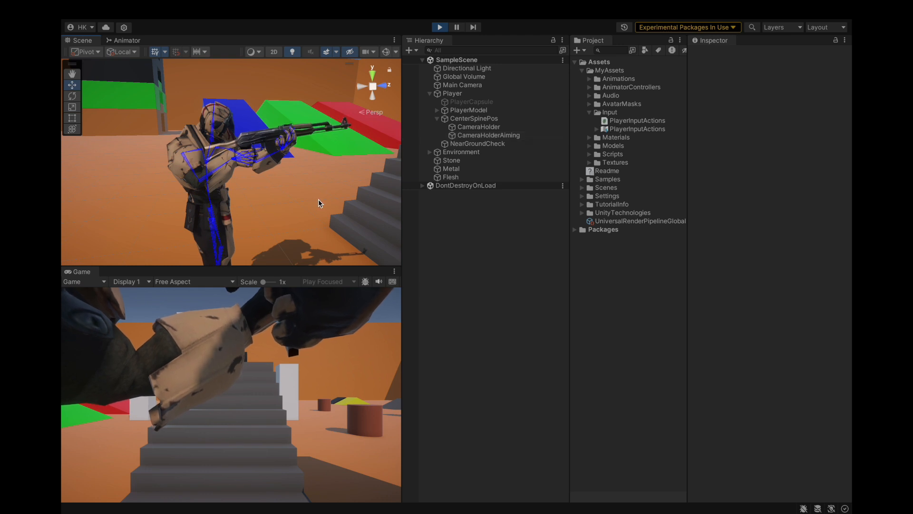
pyautogui.keyDown('alt'); pyautogui.moveTo(327, 217); pyautogui.dragTo(212, 196); pyautogui.keyUp('alt')
pyautogui.scroll(5, 224, 152)
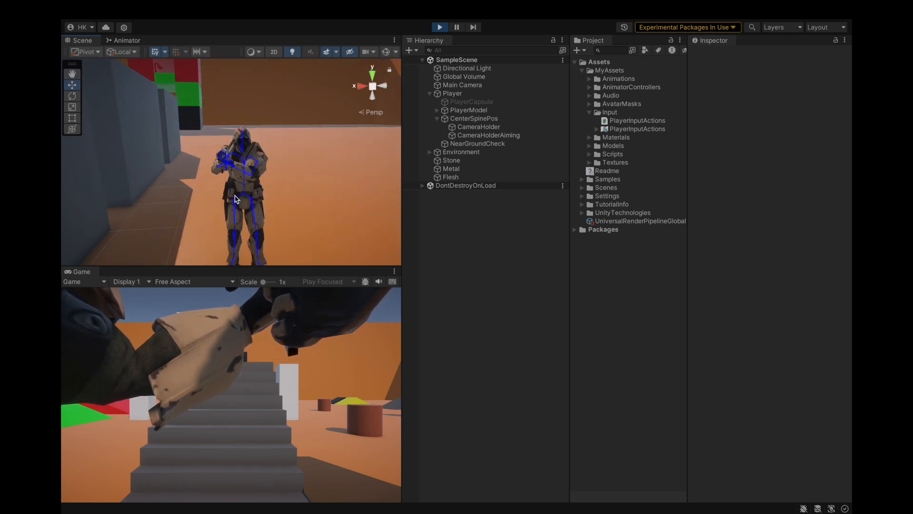
pyautogui.keyDown('alt'); pyautogui.moveTo(161, 168); pyautogui.dragTo(131, 163); pyautogui.keyUp('alt')
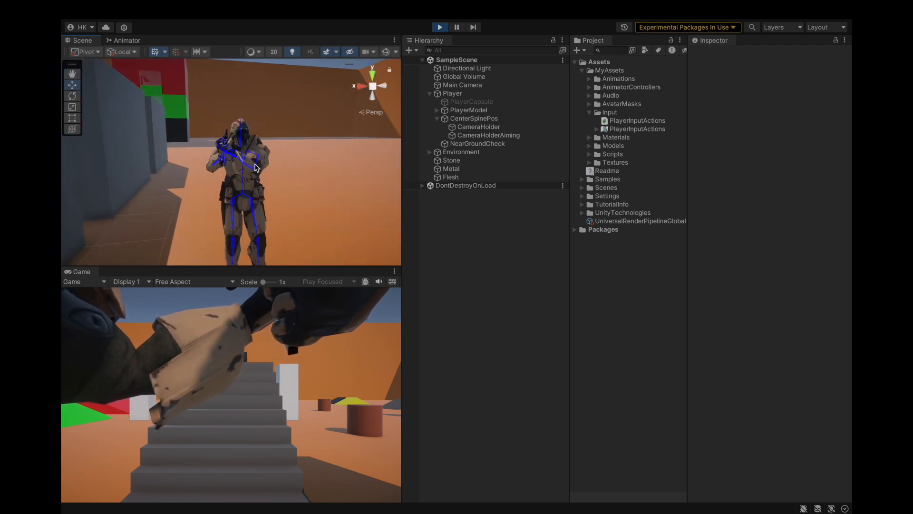
# Step: Select GunHolder under PlayerModel's right hand and set its Z rotation to 90
pyautogui.click(437, 110)
pyautogui.click(528, 260)
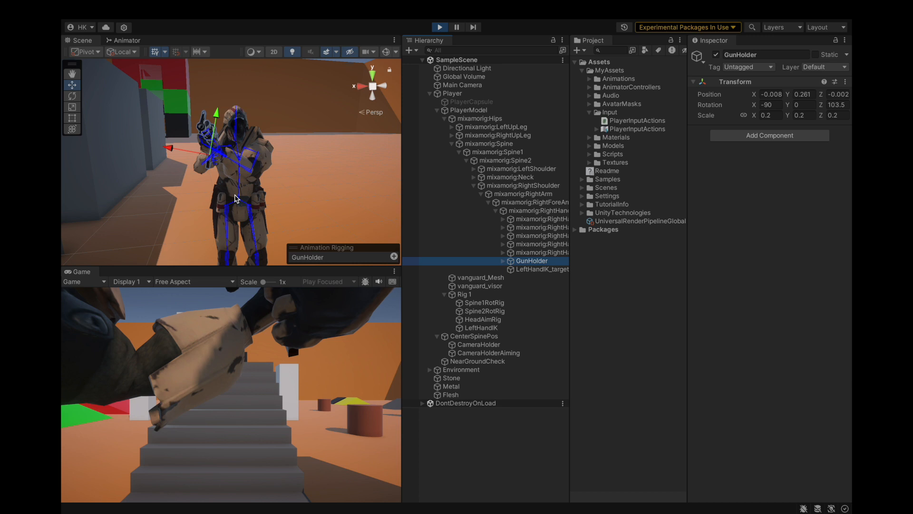
pyautogui.keyDown('alt'); pyautogui.moveTo(210, 190); pyautogui.dragTo(195, 193); pyautogui.keyUp('alt')
pyautogui.click(75, 96)
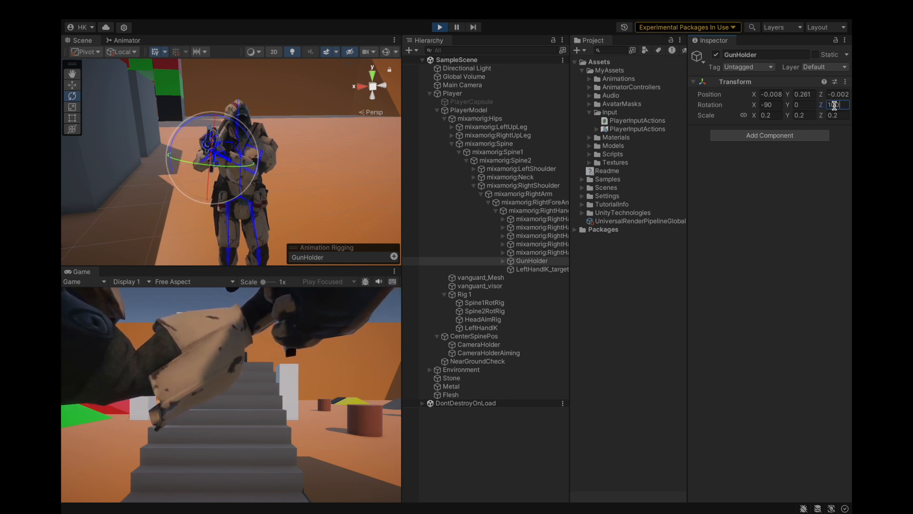
pyautogui.write('-')
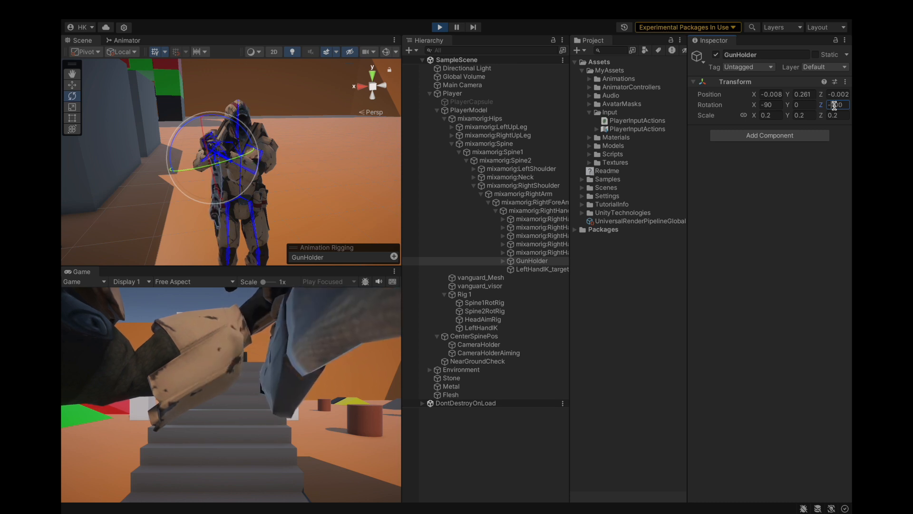
pyautogui.press('BackSpace')
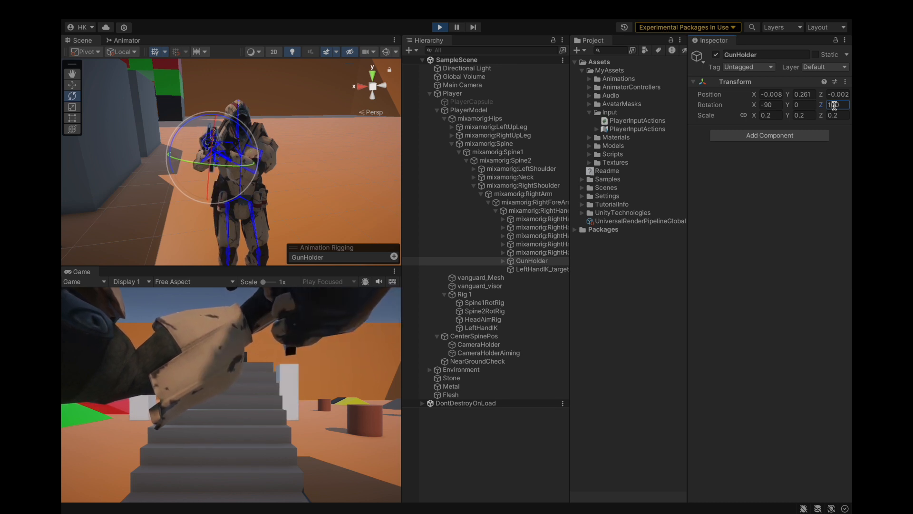
pyautogui.press('Delete')
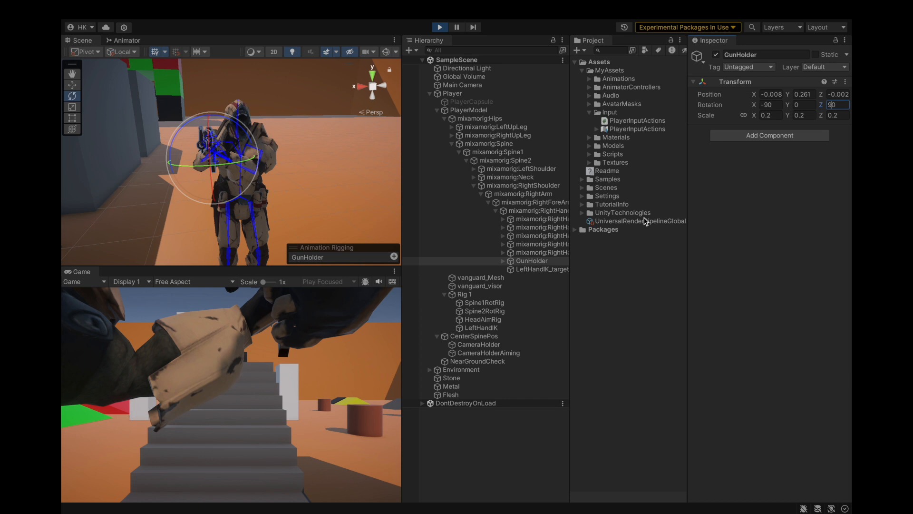
# Step: Fine-tune GunHolder's Z rotation in the running game, trying 94 and settling on 92
pyautogui.keyDown('alt'); pyautogui.moveTo(307, 195); pyautogui.dragTo(322, 181); pyautogui.keyUp('alt')
pyautogui.click(847, 105)
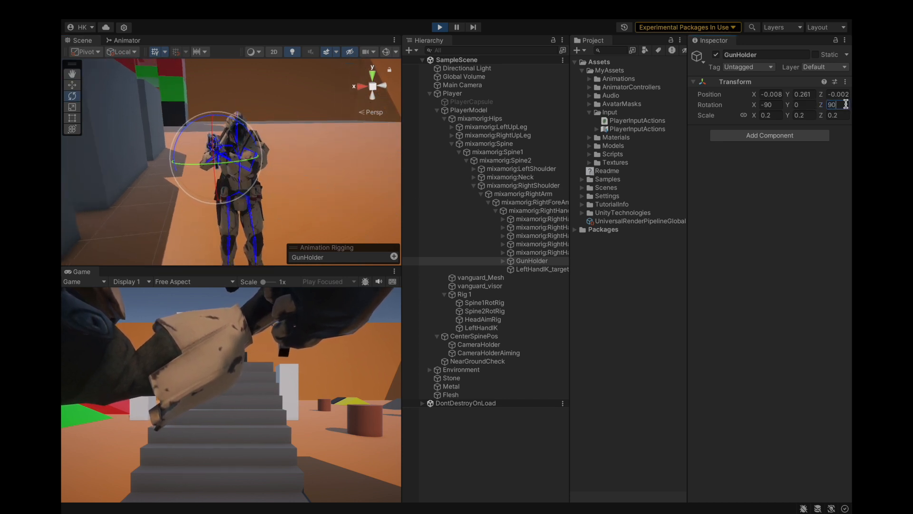
pyautogui.write('95')
pyautogui.keyDown('alt'); pyautogui.moveTo(316, 172); pyautogui.dragTo(304, 180); pyautogui.keyUp('alt')
pyautogui.click(844, 105)
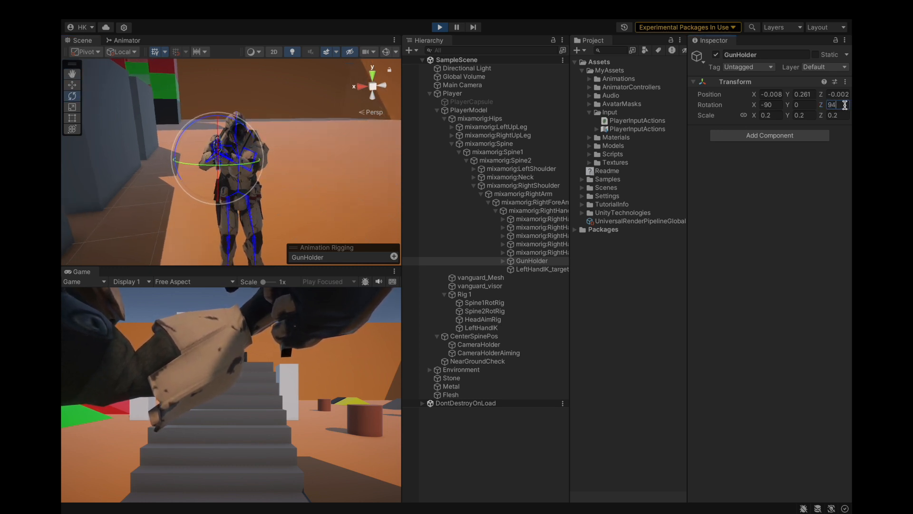
pyautogui.press('BackSpace')
pyautogui.write('2')
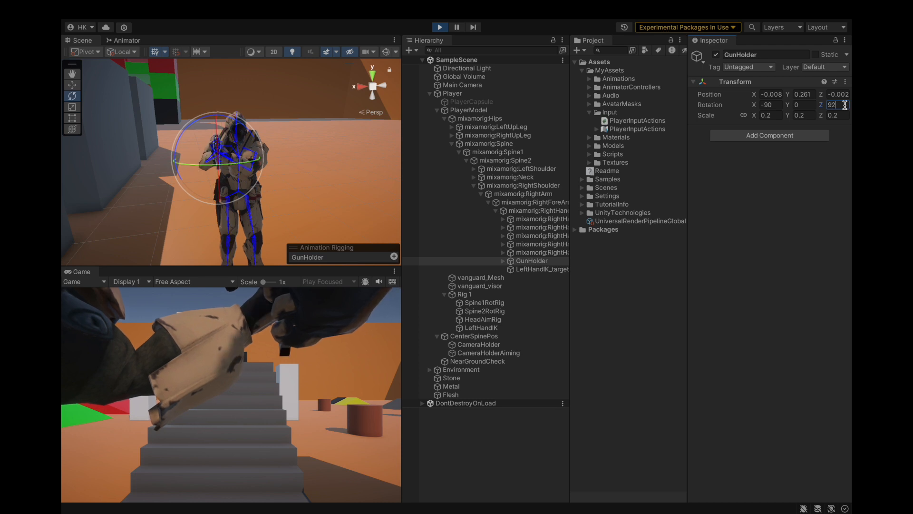
pyautogui.click(558, 261)
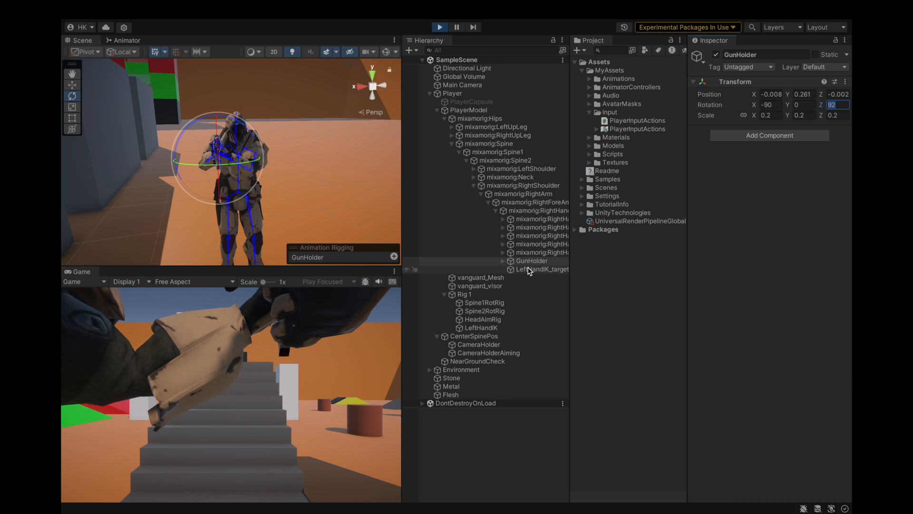
# Step: Toggle the aim stance and look around in the running game to test the adjusted rifle rotation
pyautogui.click(259, 342)
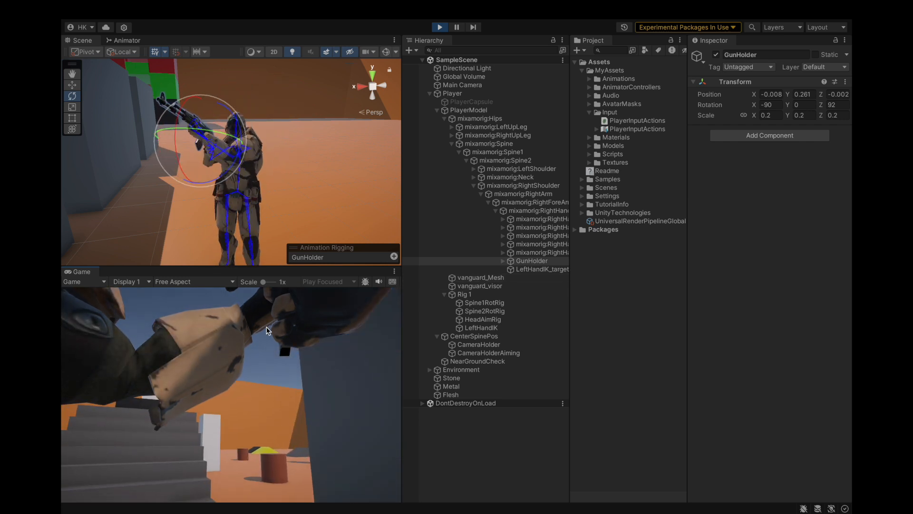
pyautogui.rightClick(266, 326)
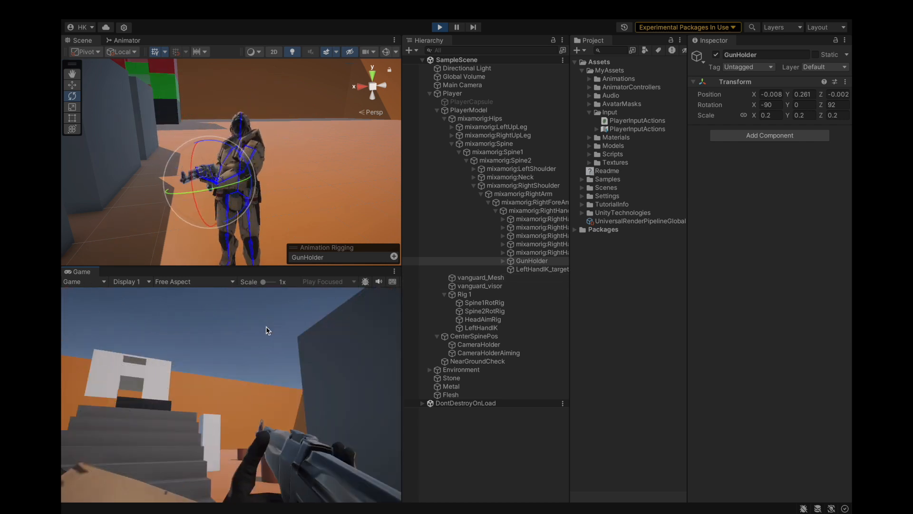
pyautogui.click(233, 344)
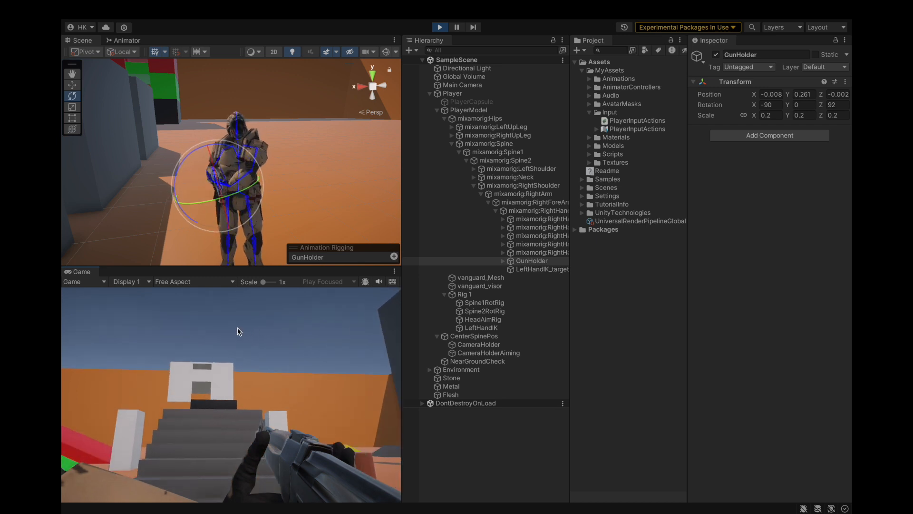
pyautogui.press('r')
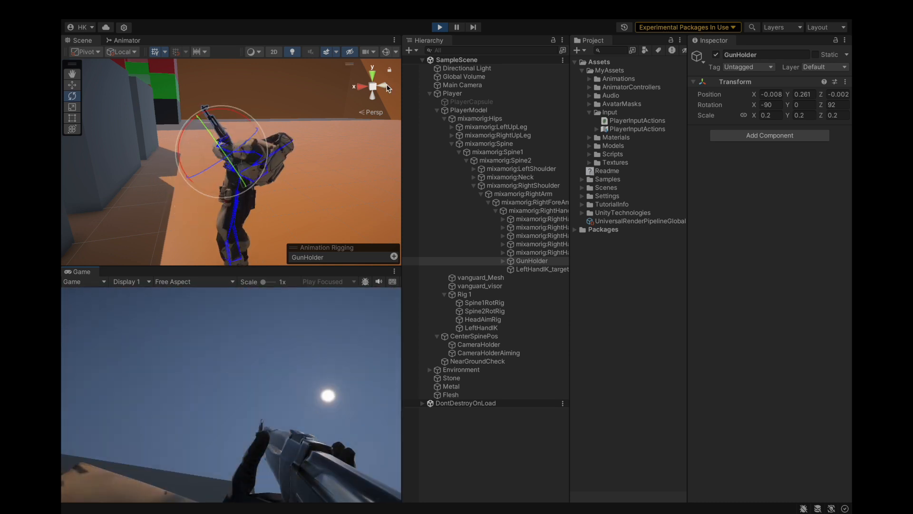
# Step: Set GunHolder's Z rotation to 92 outside Play mode and save the project
pyautogui.click(440, 28)
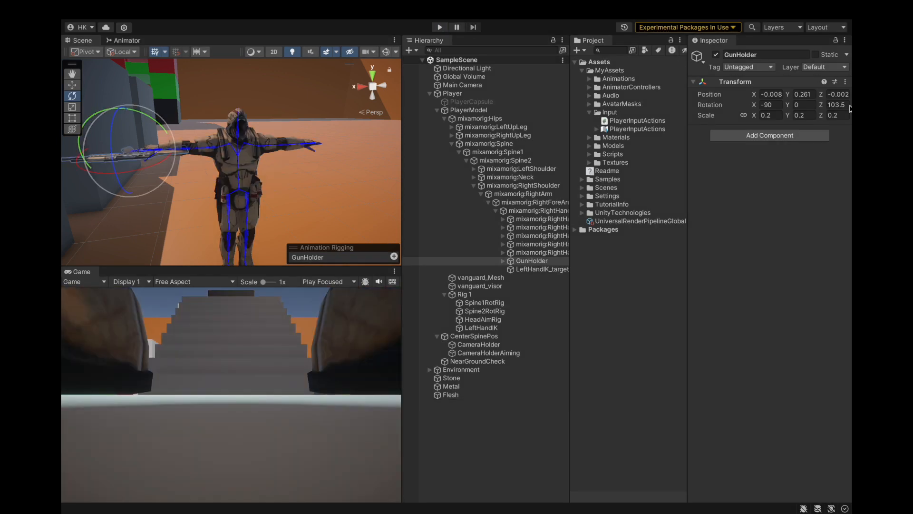
pyautogui.write('92')
pyautogui.press('super+s')
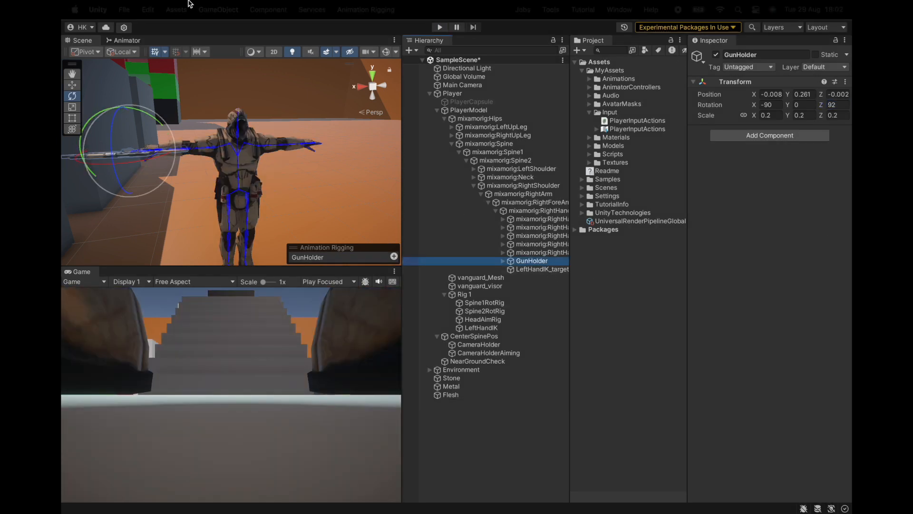
pyautogui.click(124, 10)
pyautogui.click(133, 143)
# Step: View the character at an angle in the Scene view and enter Play mode again
pyautogui.keyDown('alt'); pyautogui.moveTo(161, 157); pyautogui.dragTo(358, 93); pyautogui.keyUp('alt')
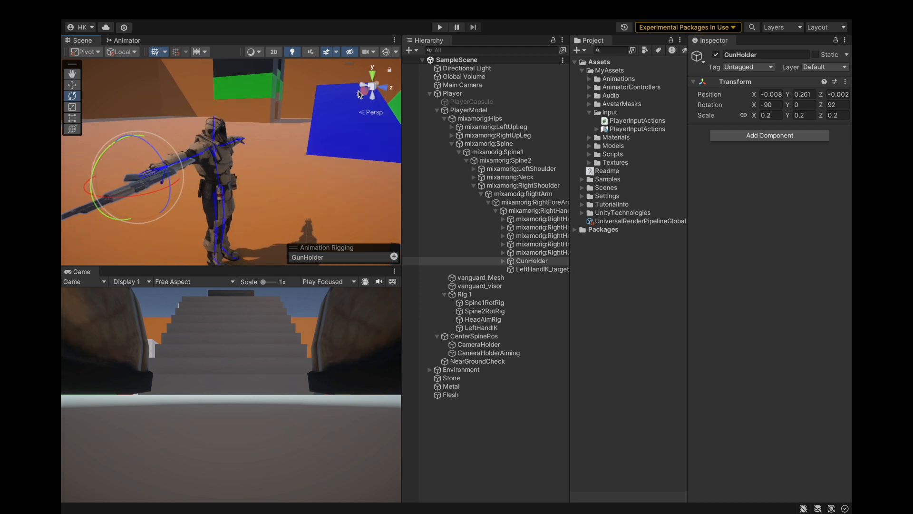
pyautogui.click(441, 27)
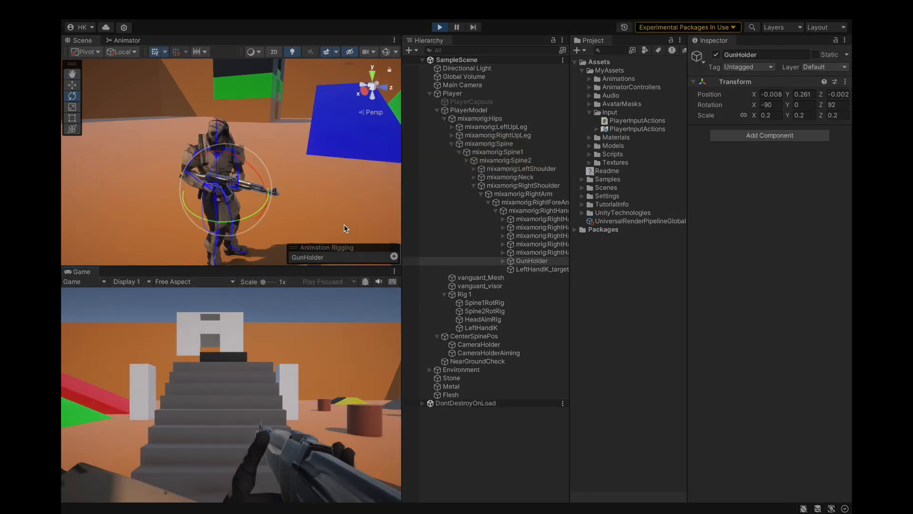
pyautogui.click(344, 224)
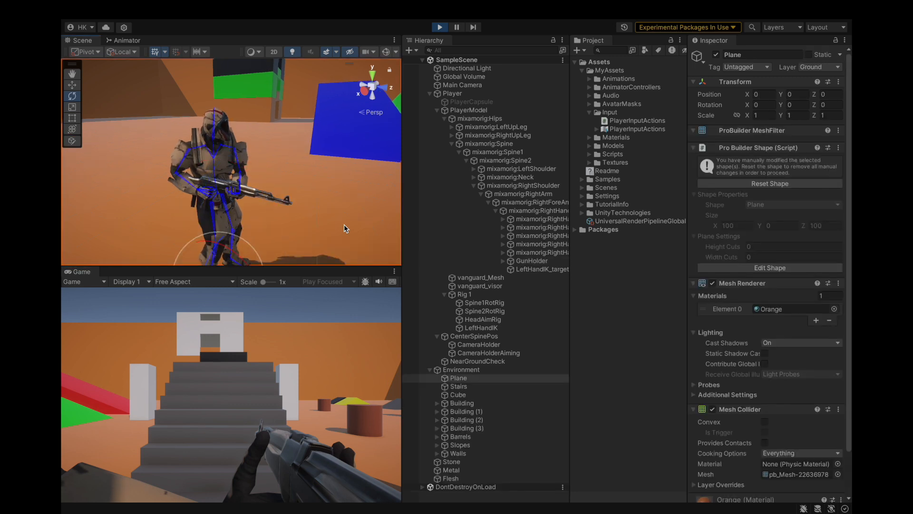
# Step: Shift CameraHolder slightly backward to a Z position of 0.084 in the running game
pyautogui.scroll(4, 344, 225)
pyautogui.keyDown('alt'); pyautogui.moveTo(347, 227); pyautogui.dragTo(312, 221); pyautogui.keyUp('alt')
pyautogui.click(535, 219)
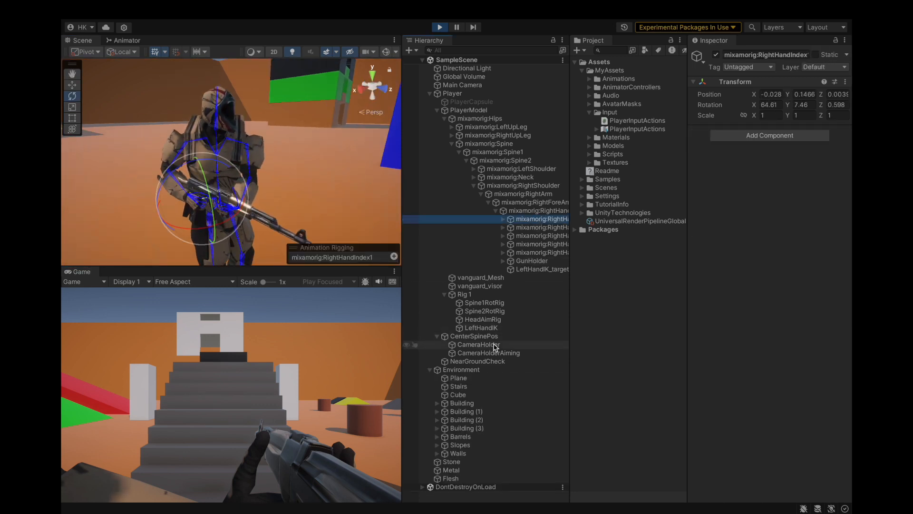
pyautogui.click(494, 352)
pyautogui.scroll(3, 281, 194)
pyautogui.keyDown('alt'); pyautogui.moveTo(282, 194); pyautogui.dragTo(371, 214); pyautogui.keyUp('alt')
pyautogui.click(503, 344)
pyautogui.keyDown('alt'); pyautogui.moveTo(224, 181); pyautogui.dragTo(309, 199); pyautogui.keyUp('alt')
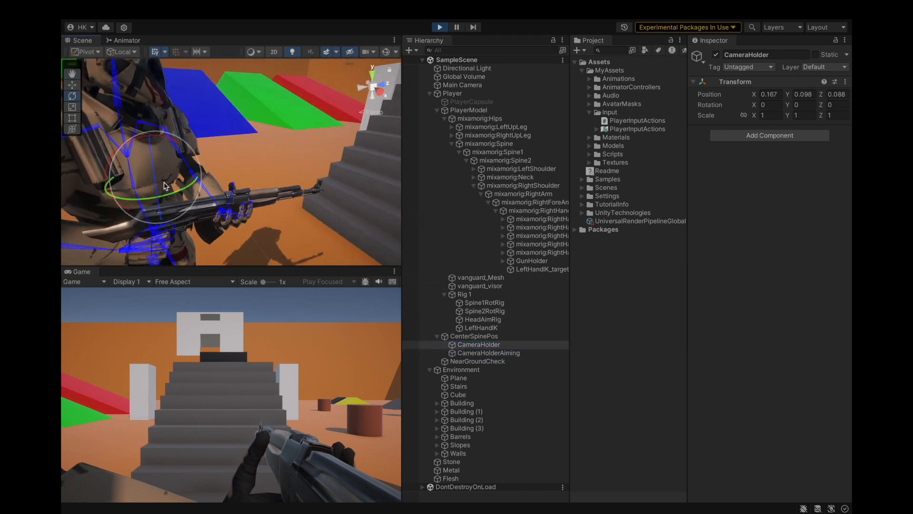
pyautogui.moveTo(155, 185); pyautogui.dragTo(495, 422)
pyautogui.press('super+z')
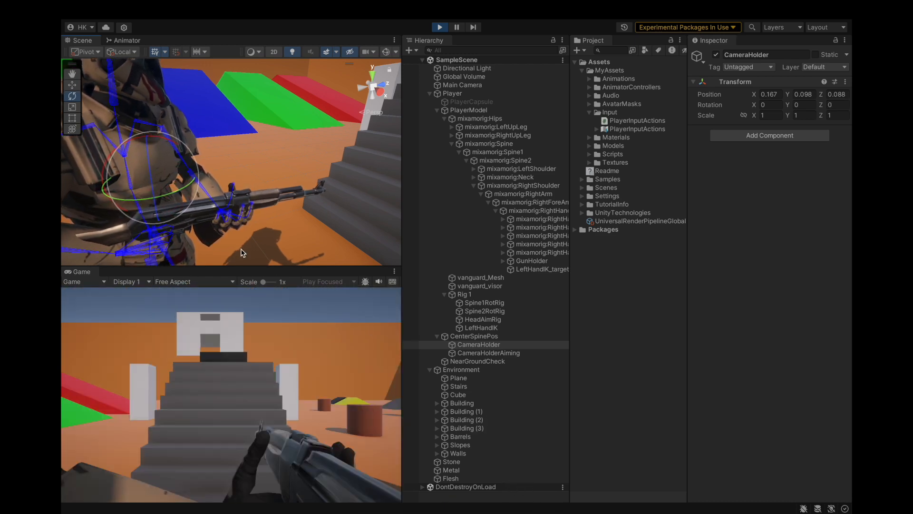
pyautogui.moveTo(155, 198); pyautogui.dragTo(154, 199)
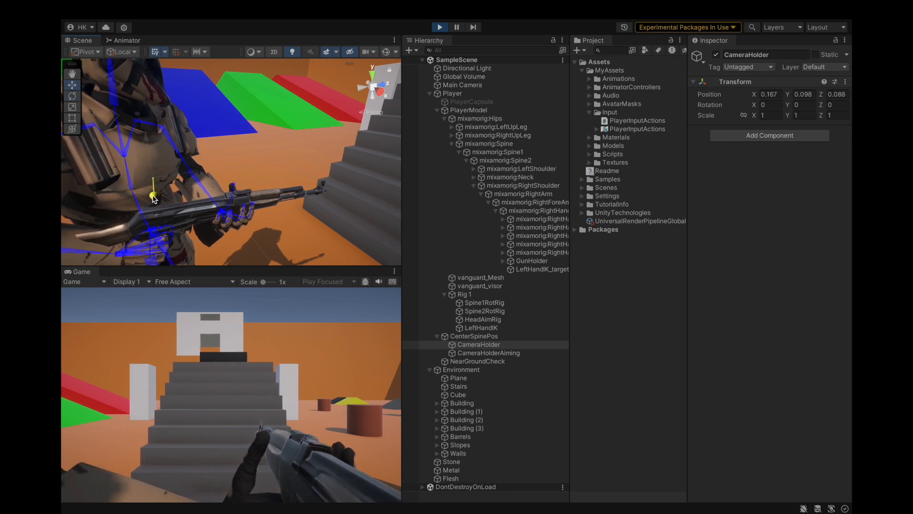
pyautogui.moveTo(191, 174); pyautogui.dragTo(204, 213)
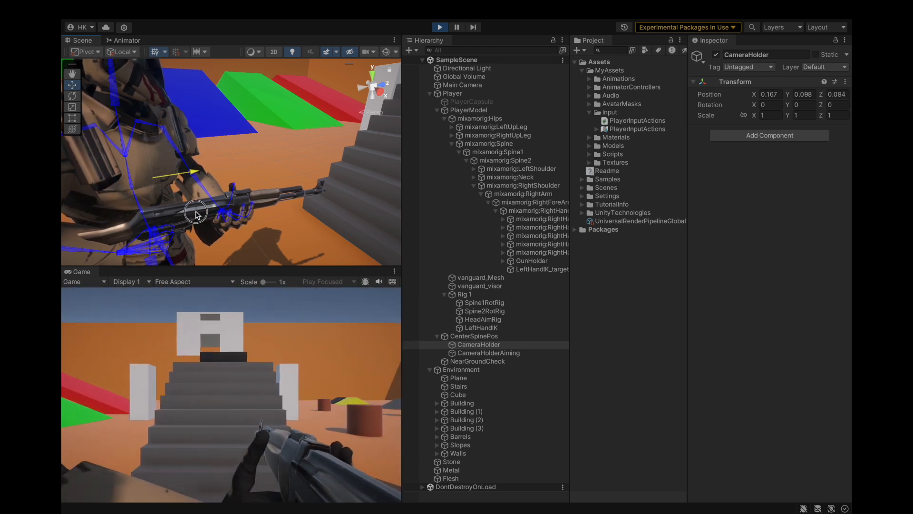
pyautogui.moveTo(196, 214); pyautogui.dragTo(196, 214)
pyautogui.moveTo(160, 184)
pyautogui.mouseDown()
pyautogui.moveTo(188, 216)
pyautogui.moveTo(175, 219)
pyautogui.moveTo(162, 183)
pyautogui.mouseUp()
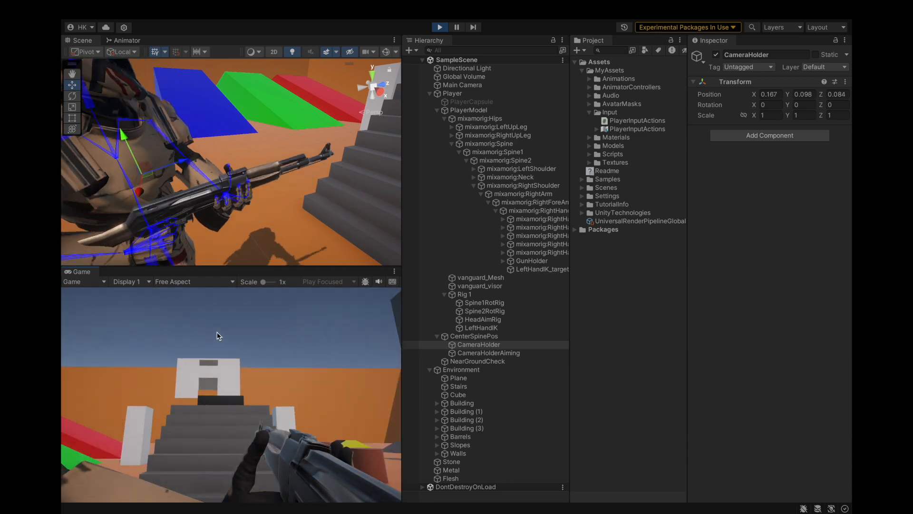
# Step: Shift CameraHolder sideways to an X position of 0.148 in the running game, and look around to test the camera placement
pyautogui.click(460, 346)
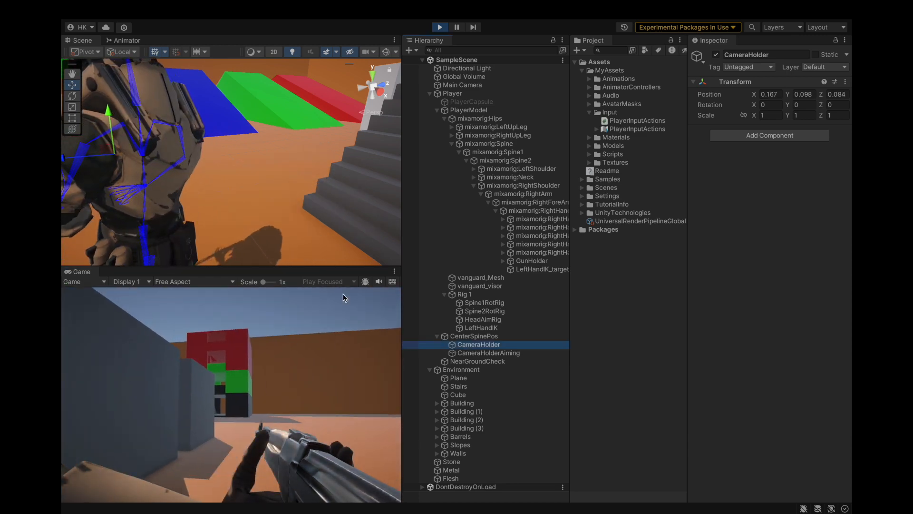
pyautogui.press('f')
pyautogui.scroll(10, 220, 216)
pyautogui.keyDown('alt'); pyautogui.moveTo(220, 215); pyautogui.dragTo(326, 246); pyautogui.keyUp('alt')
pyautogui.scroll(3, 214, 176)
pyautogui.keyDown('alt'); pyautogui.moveTo(215, 177); pyautogui.dragTo(254, 170); pyautogui.keyUp('alt')
pyautogui.moveTo(198, 151); pyautogui.dragTo(195, 151)
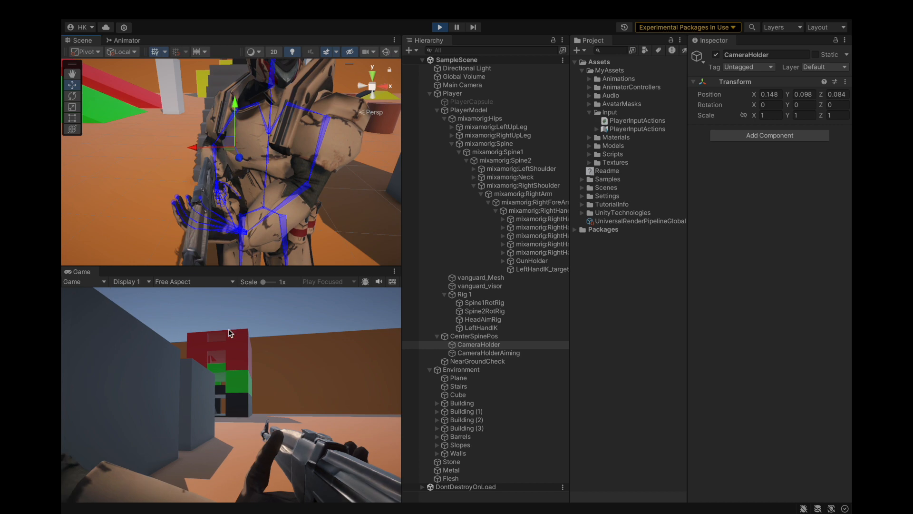
pyautogui.click(228, 326)
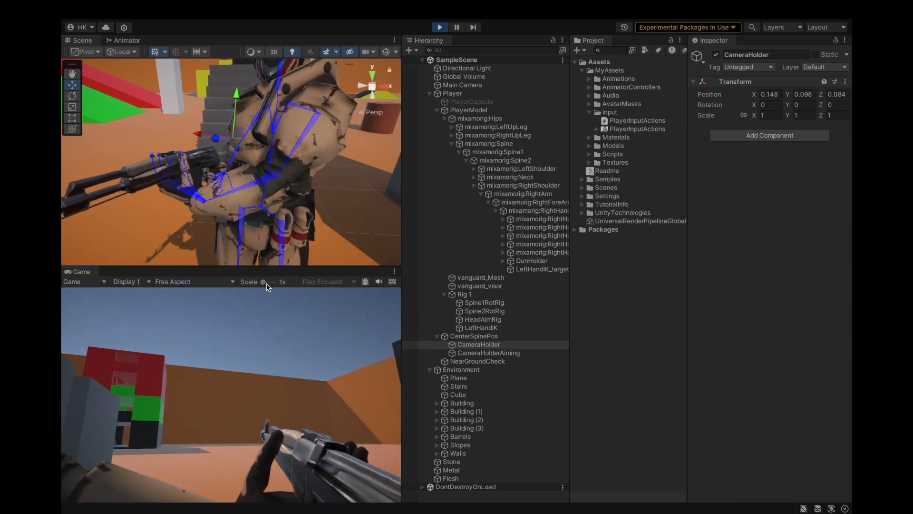
pyautogui.press('w')
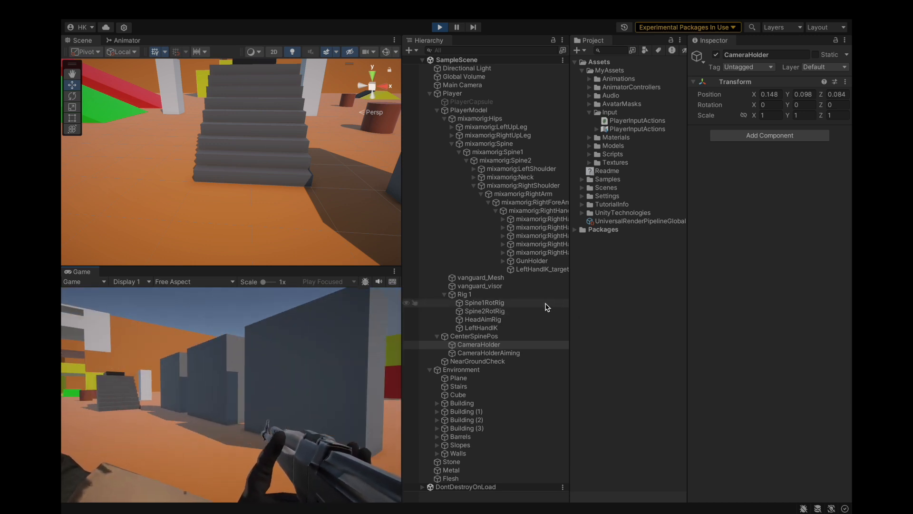
# Step: Copy the Transform component of the running game's CameraHolder and exit Play mode
pyautogui.click(480, 303)
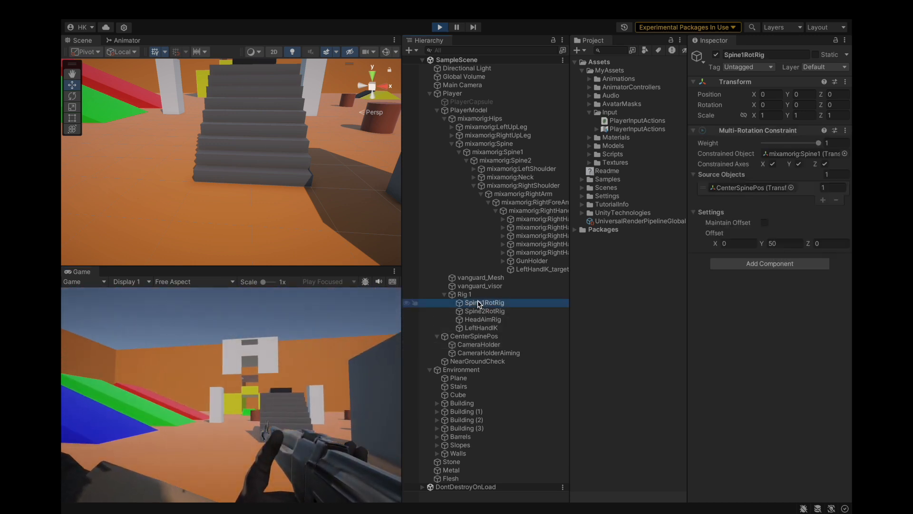
pyautogui.click(485, 346)
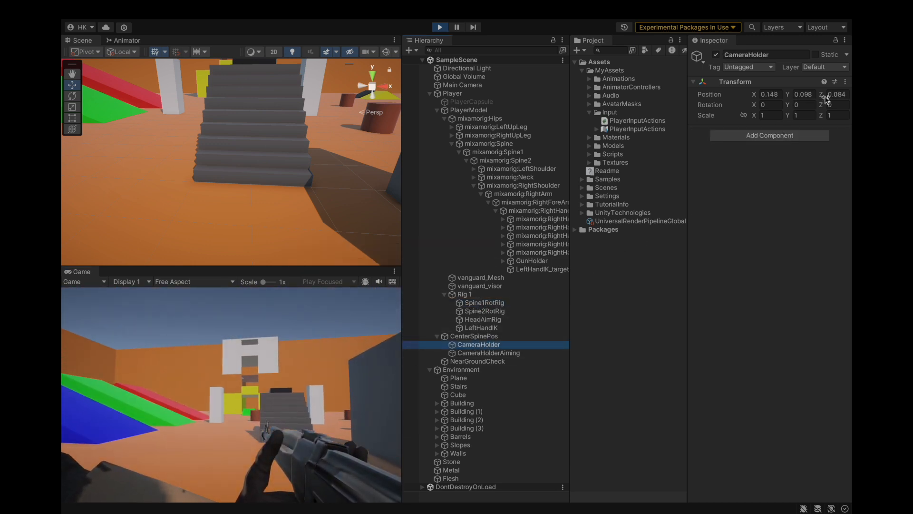
pyautogui.click(845, 82)
pyautogui.moveTo(780, 169)
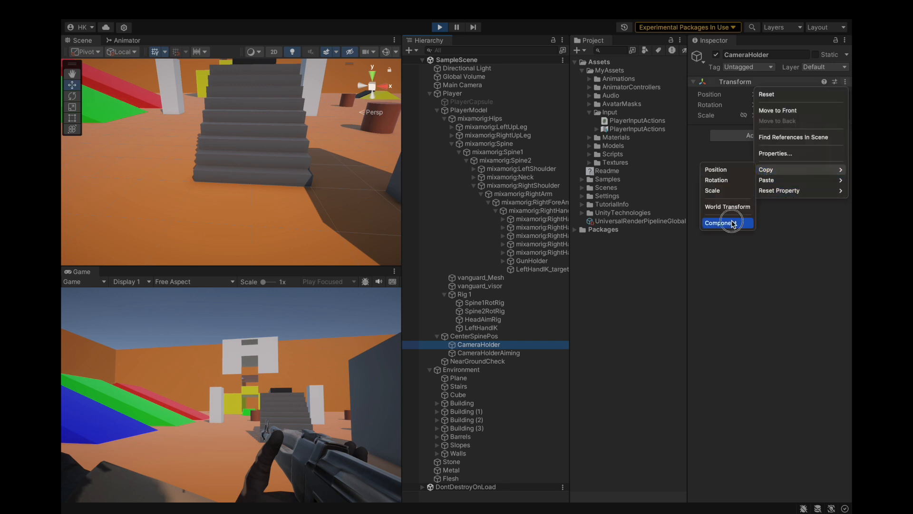
pyautogui.click(732, 223)
pyautogui.hotkey('ctrl', 'p')
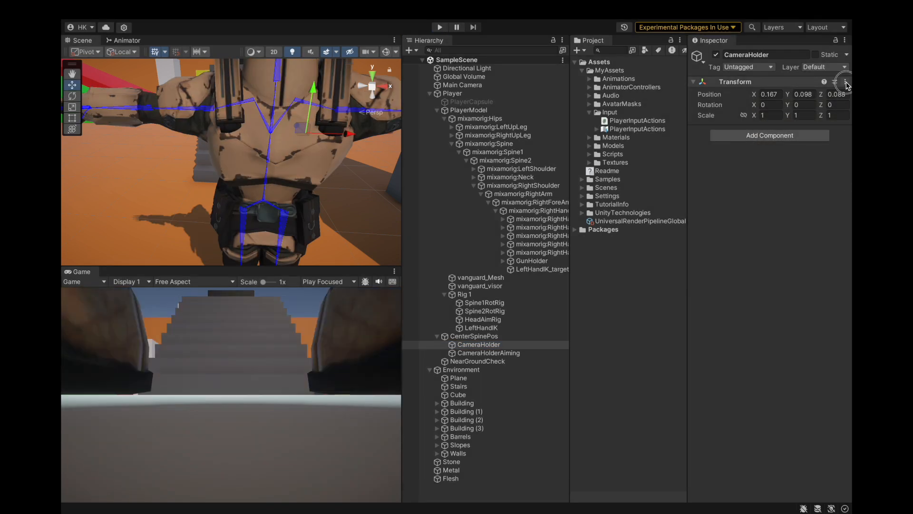
# Step: Paste the copied Transform values onto CameraHolder outside Play mode and save the project
pyautogui.click(845, 82)
pyautogui.moveTo(780, 179)
pyautogui.click(723, 245)
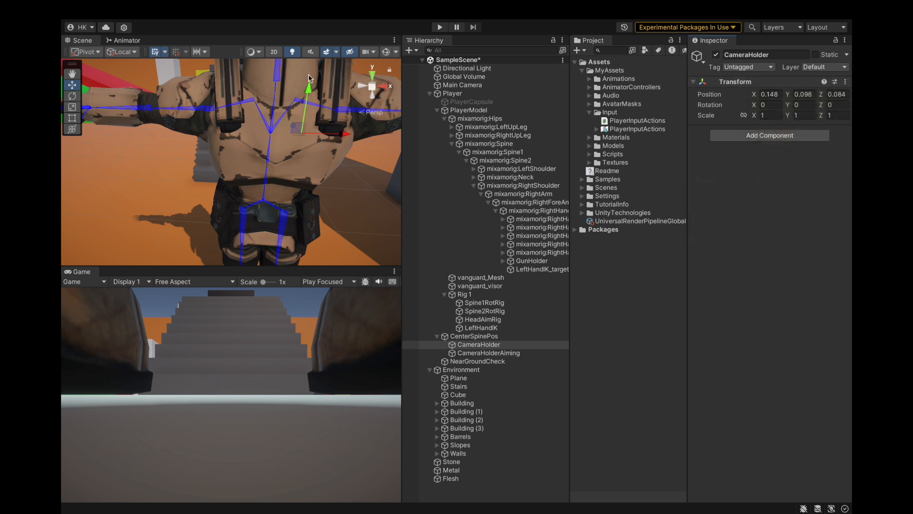
pyautogui.click(98, 10)
pyautogui.moveTo(124, 9)
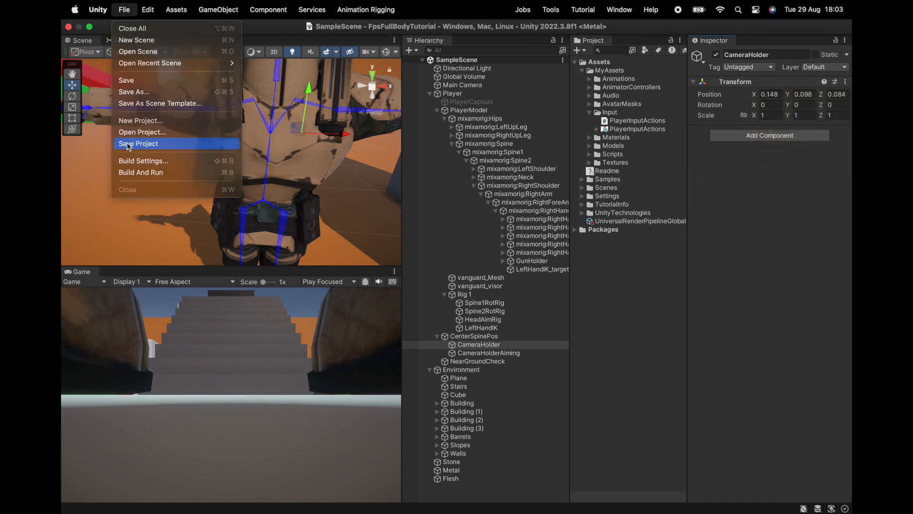
pyautogui.click(126, 144)
# Step: Select CameraHolderAiming with the whole character in the Scene view, and enter Play mode
pyautogui.scroll(-5, 272, 177)
pyautogui.scroll(3, 272, 177)
pyautogui.moveTo(272, 177)
pyautogui.keyDown('alt'); pyautogui.mouseDown()
pyautogui.moveTo(143, 184)
pyautogui.moveTo(160, 147)
pyautogui.moveTo(266, 163)
pyautogui.moveTo(261, 176)
pyautogui.mouseUp(); pyautogui.keyUp('alt')
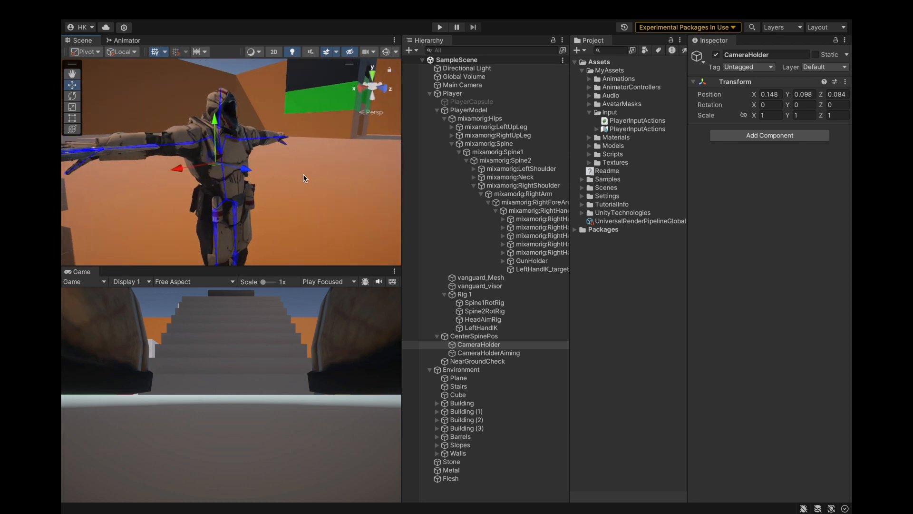
pyautogui.click(480, 352)
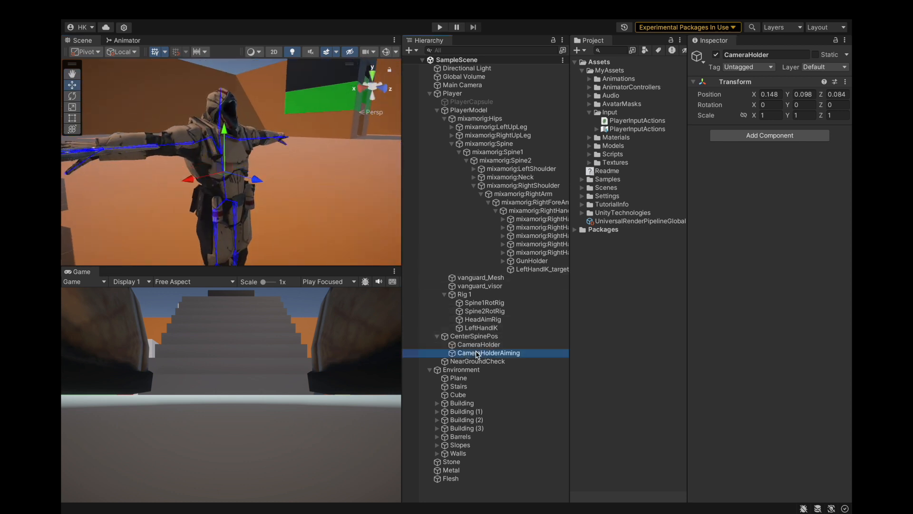
pyautogui.keyDown('alt'); pyautogui.moveTo(282, 230); pyautogui.dragTo(273, 186); pyautogui.keyUp('alt')
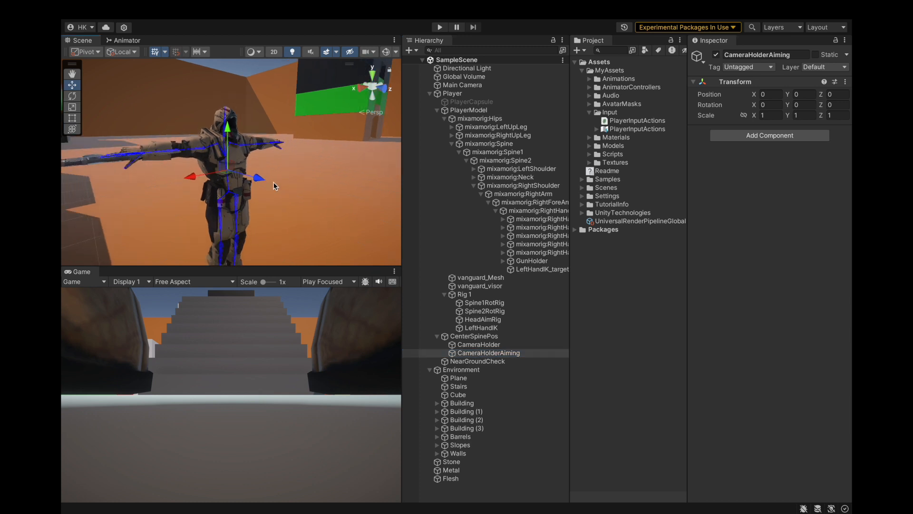
pyautogui.click(438, 28)
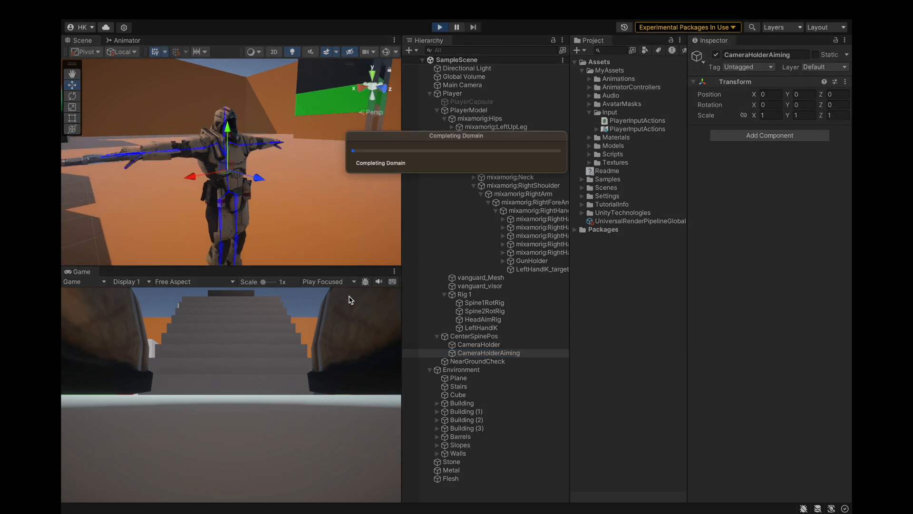
# Step: View the running character from behind in the Scene view and switch it to the aim stance
pyautogui.click(446, 295)
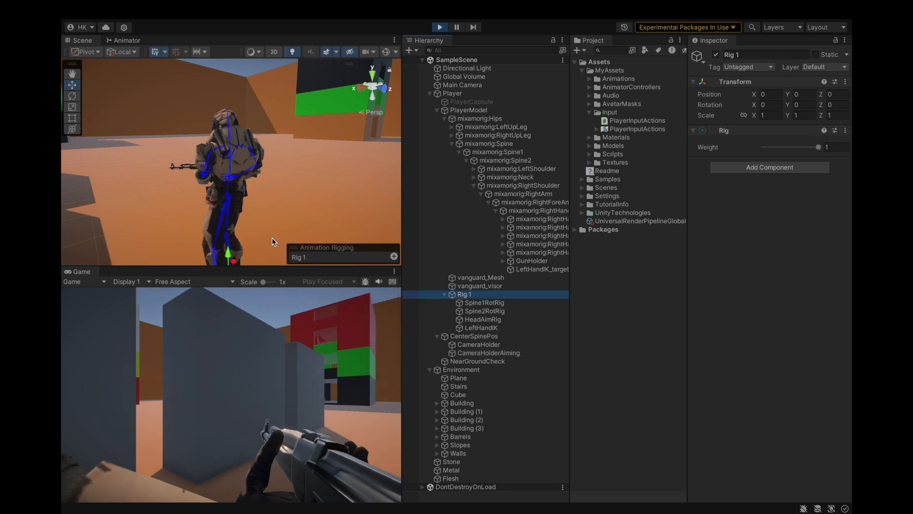
pyautogui.keyDown('alt'); pyautogui.moveTo(210, 156); pyautogui.dragTo(329, 167); pyautogui.keyUp('alt')
pyautogui.click(441, 27)
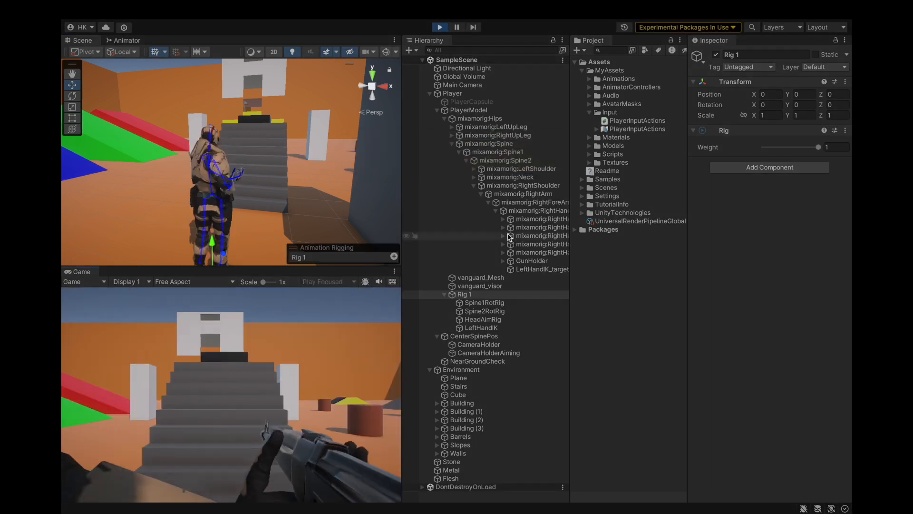
pyautogui.click(510, 237)
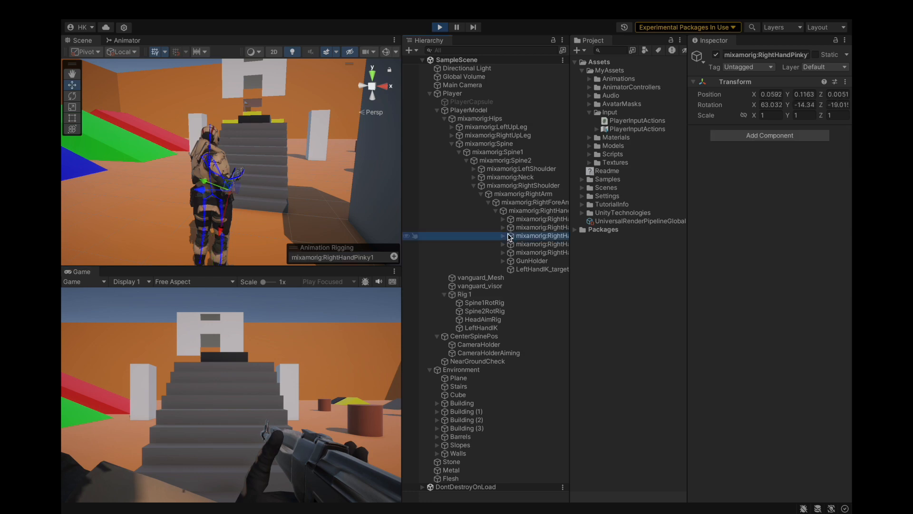
pyautogui.click(335, 313)
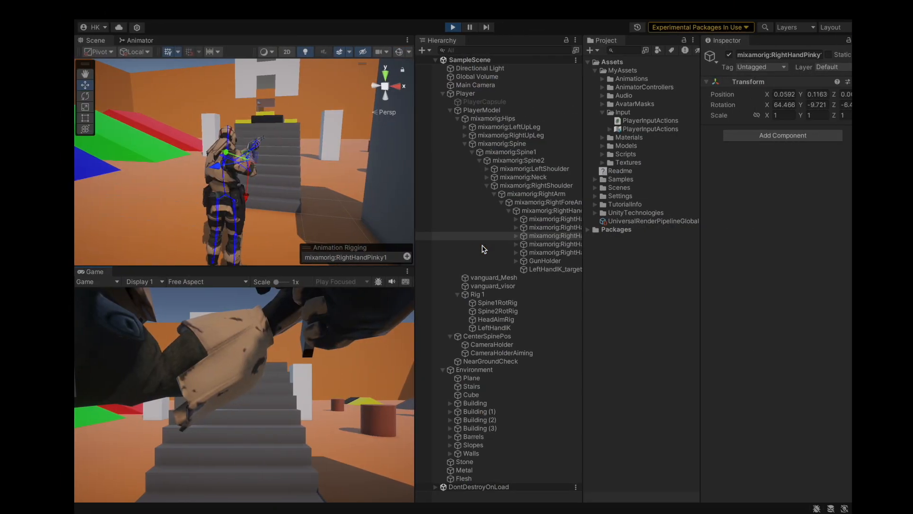
pyautogui.click(482, 244)
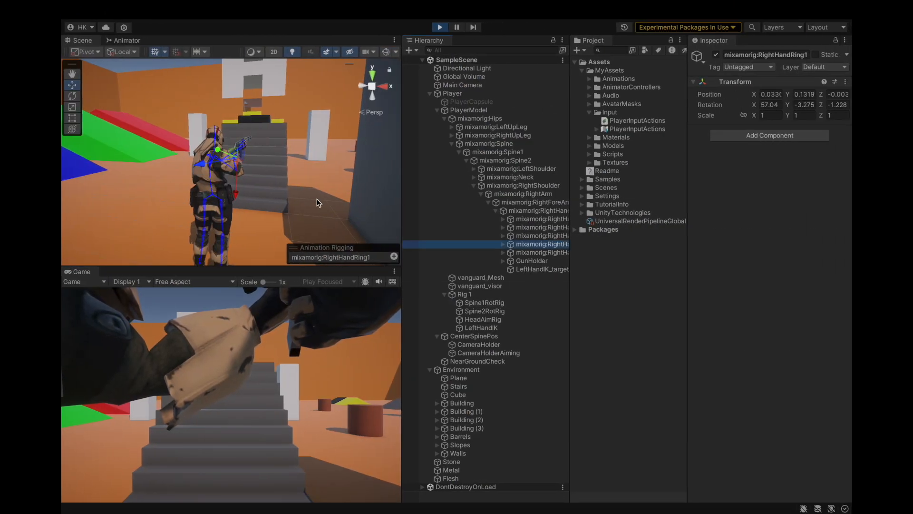
# Step: Select CameraHolderAiming and examine the character's aiming pose from behind, in front and from the side
pyautogui.scroll(6, 318, 203)
pyautogui.keyDown('alt'); pyautogui.moveTo(318, 201); pyautogui.dragTo(290, 165); pyautogui.keyUp('alt')
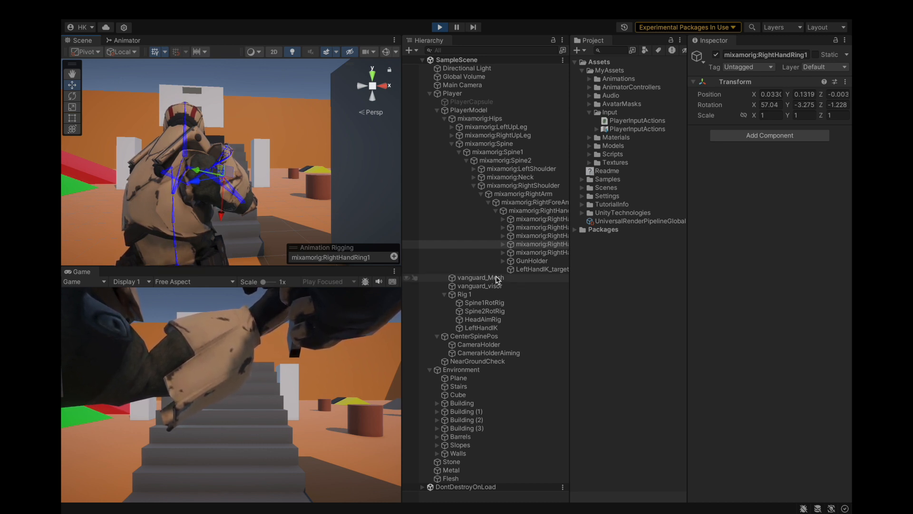
pyautogui.click(488, 353)
pyautogui.keyDown('alt'); pyautogui.moveTo(148, 174); pyautogui.dragTo(221, 201); pyautogui.keyUp('alt')
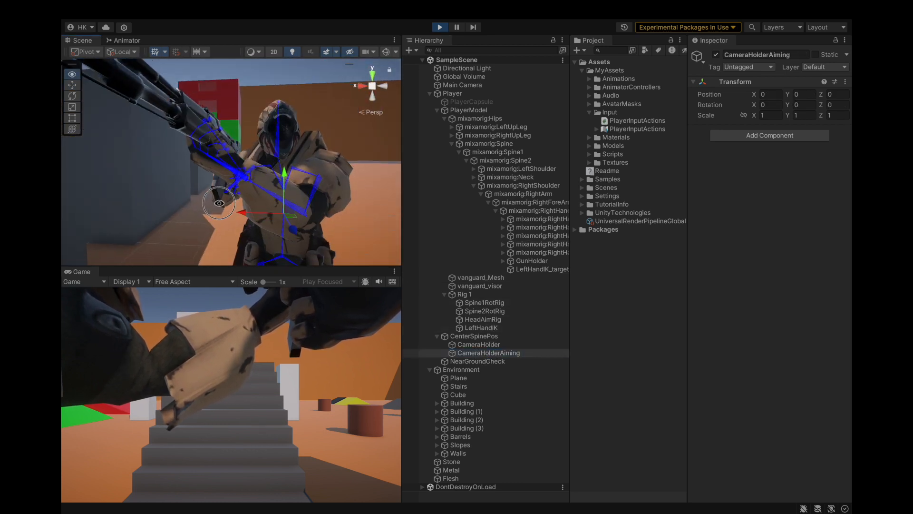
pyautogui.scroll(-10, 220, 201)
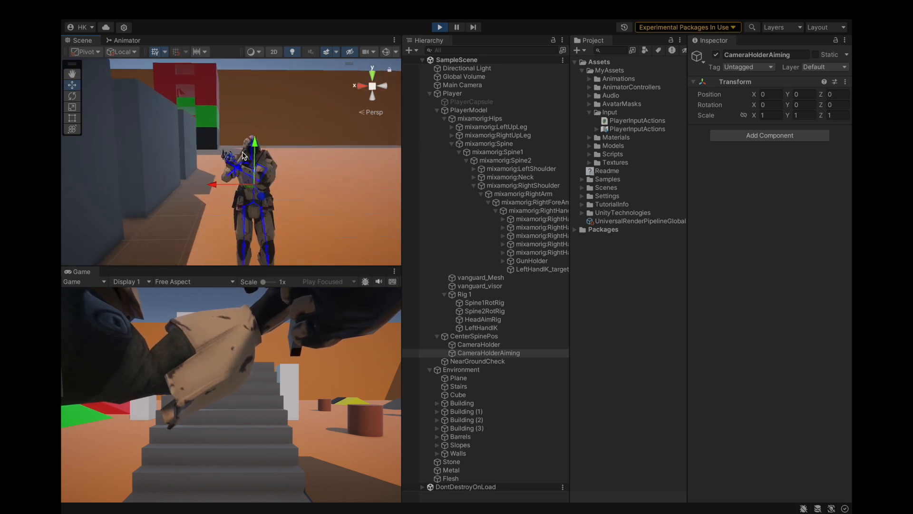
pyautogui.keyDown('alt'); pyautogui.moveTo(300, 152); pyautogui.dragTo(296, 192); pyautogui.keyUp('alt')
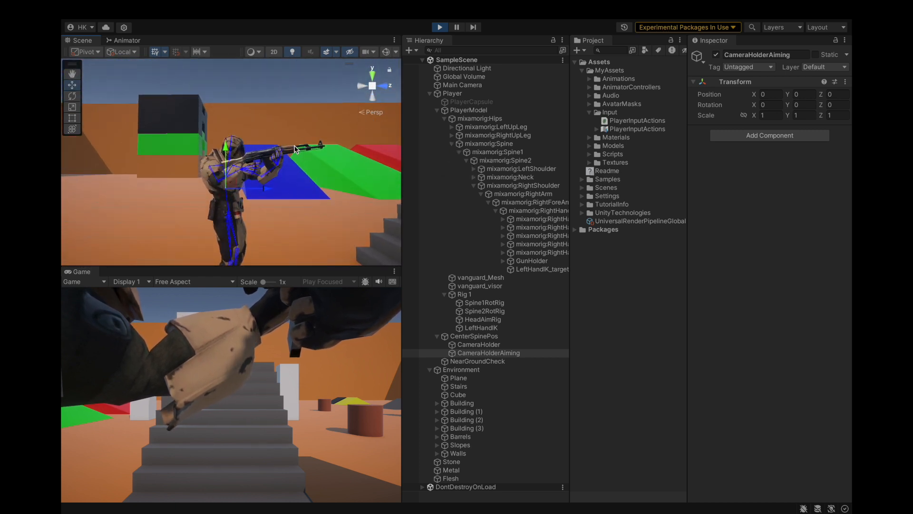
# Step: Compare the Multi-Rotation Constraint weights and offsets of Spine1RotRig and Spine2RotRig during the aim stance
pyautogui.click(460, 295)
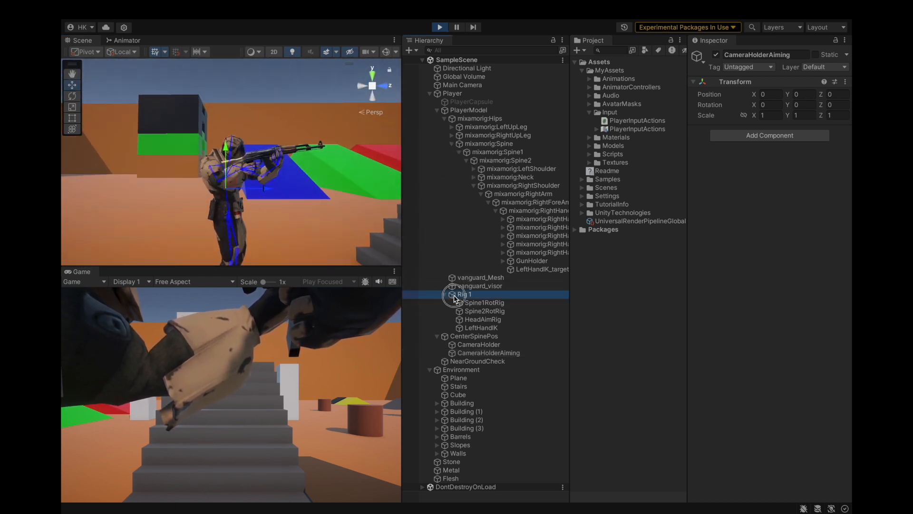
pyautogui.click(487, 303)
pyautogui.click(488, 311)
pyautogui.click(493, 303)
pyautogui.click(493, 312)
pyautogui.click(493, 304)
pyautogui.click(496, 311)
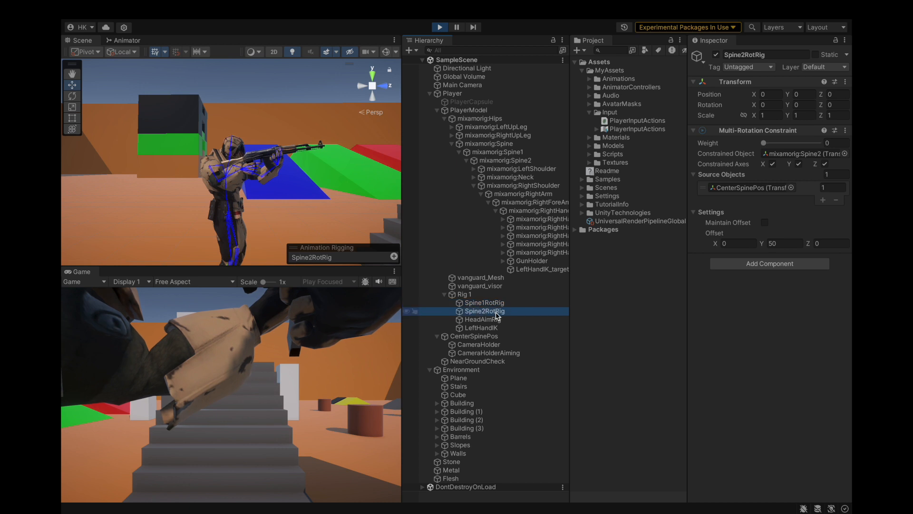
pyautogui.click(492, 303)
# Step: Move CameraHolderAiming up and sideways toward the aimed rifle, to about X 0.223 and Y 0.244
pyautogui.keyDown('alt'); pyautogui.moveTo(329, 165); pyautogui.dragTo(222, 203); pyautogui.keyUp('alt')
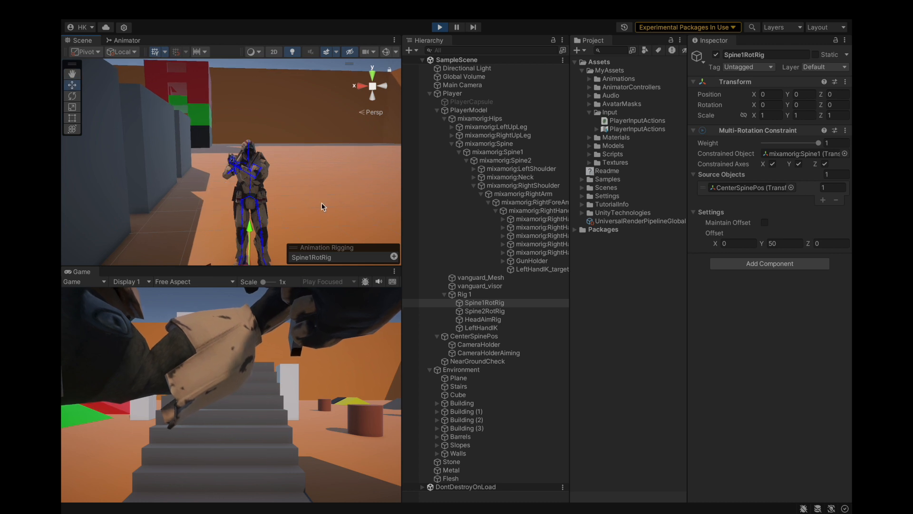
pyautogui.click(488, 353)
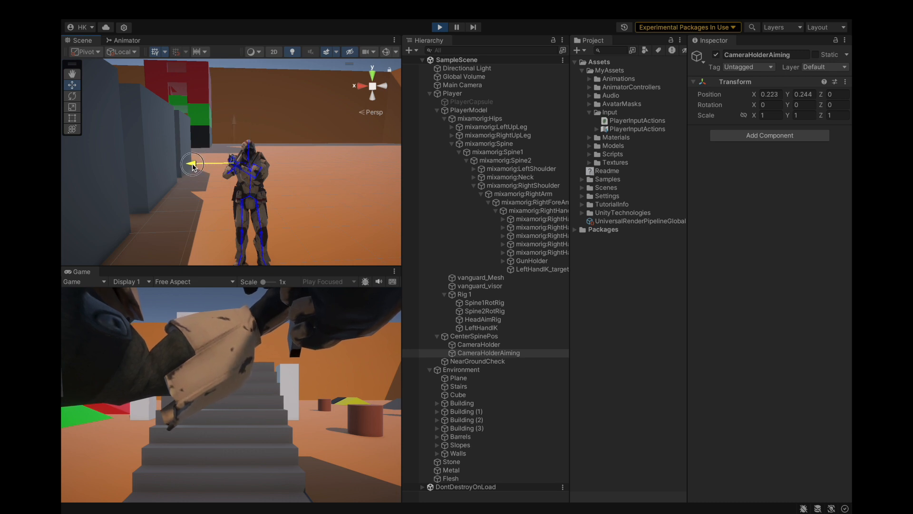
pyautogui.keyDown('alt'); pyautogui.moveTo(191, 148); pyautogui.dragTo(223, 143); pyautogui.keyUp('alt')
# Step: Assign CameraHolderAiming as the Camera Holder in the Player's Player Controller script
pyautogui.click(452, 93)
pyautogui.scroll(-2, 749, 210)
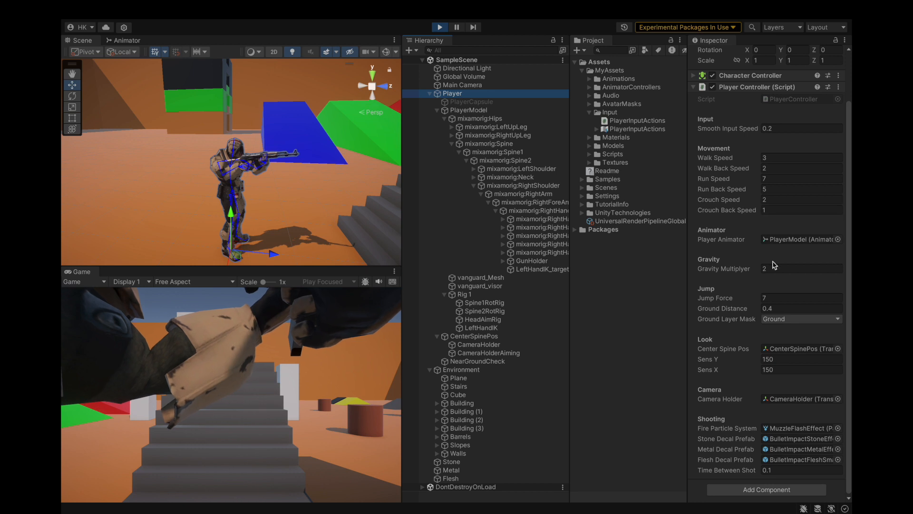
pyautogui.moveTo(490, 353); pyautogui.dragTo(780, 403)
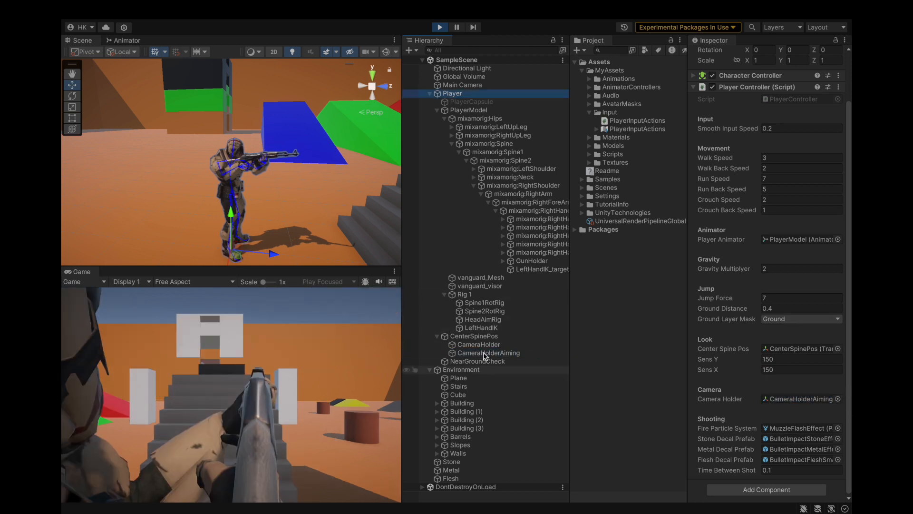
# Step: Move CameraHolderAiming higher and forward along the aimed rifle, to about X 0.237, Y 0.438 and Z 0.208
pyautogui.keyDown('alt'); pyautogui.moveTo(253, 174); pyautogui.dragTo(435, 187); pyautogui.keyUp('alt')
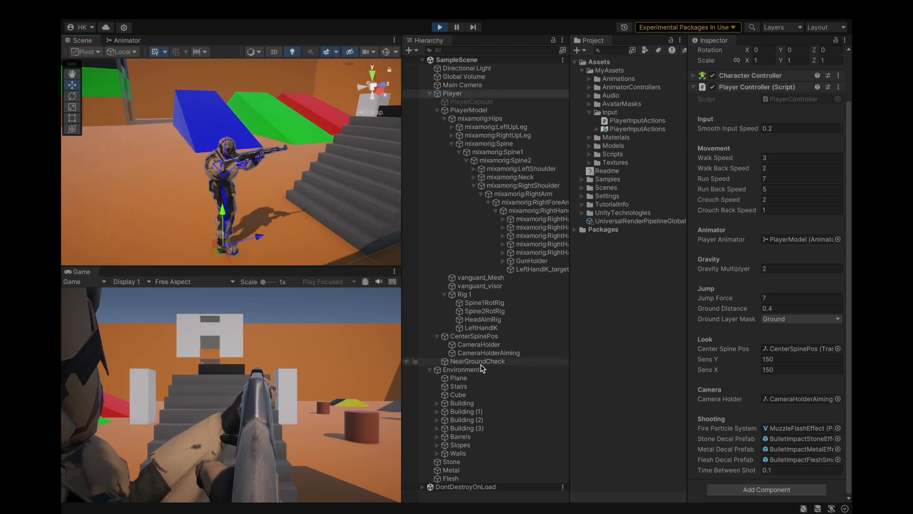
pyautogui.click(485, 353)
pyautogui.moveTo(225, 119); pyautogui.dragTo(225, 109)
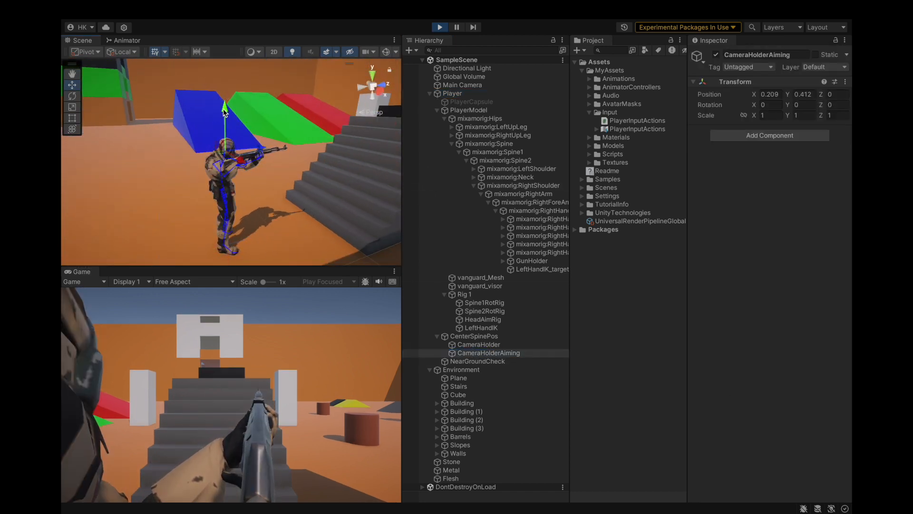
pyautogui.moveTo(263, 149)
pyautogui.mouseDown()
pyautogui.moveTo(276, 147)
pyautogui.moveTo(260, 164)
pyautogui.mouseUp()
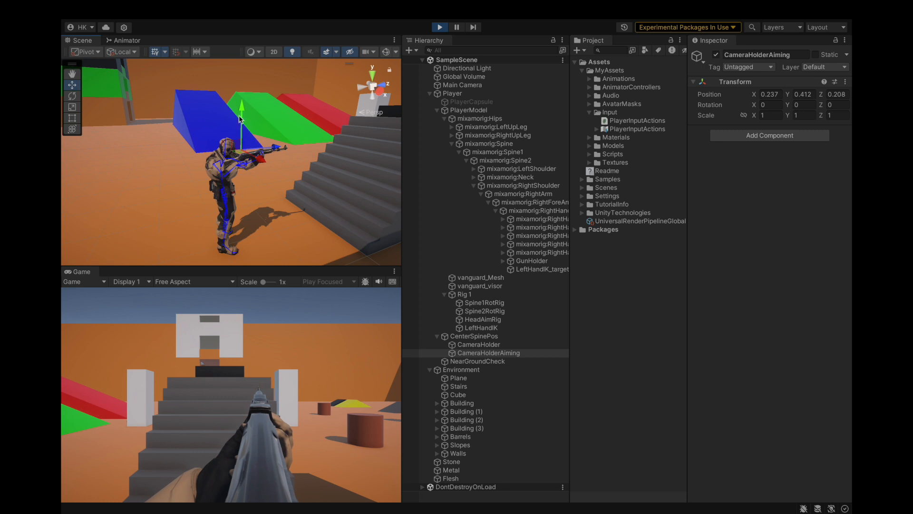
pyautogui.moveTo(242, 104); pyautogui.dragTo(242, 102)
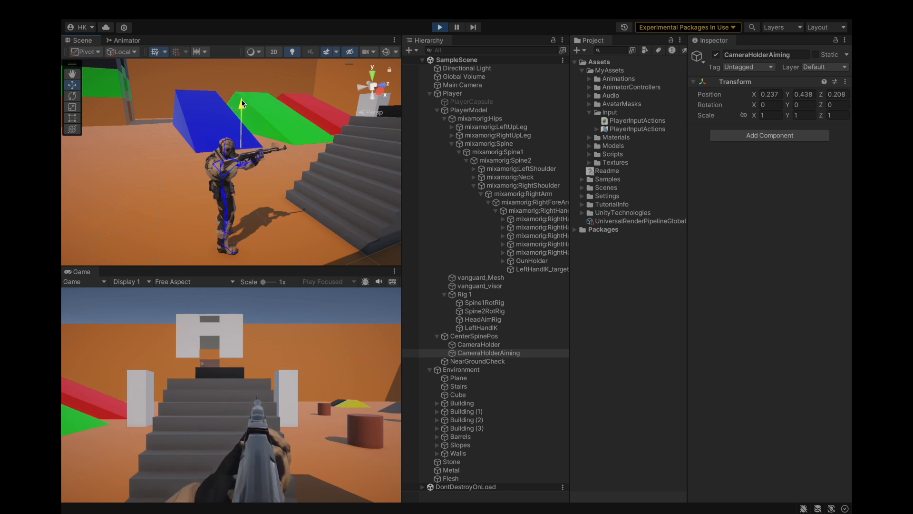
# Step: Select the Ak47 held in the character's hands and copy its world transform
pyautogui.press('f')
pyautogui.scroll(6, 293, 152)
pyautogui.keyDown('alt'); pyautogui.moveTo(292, 157); pyautogui.dragTo(207, 183); pyautogui.keyUp('alt')
pyautogui.click(209, 189)
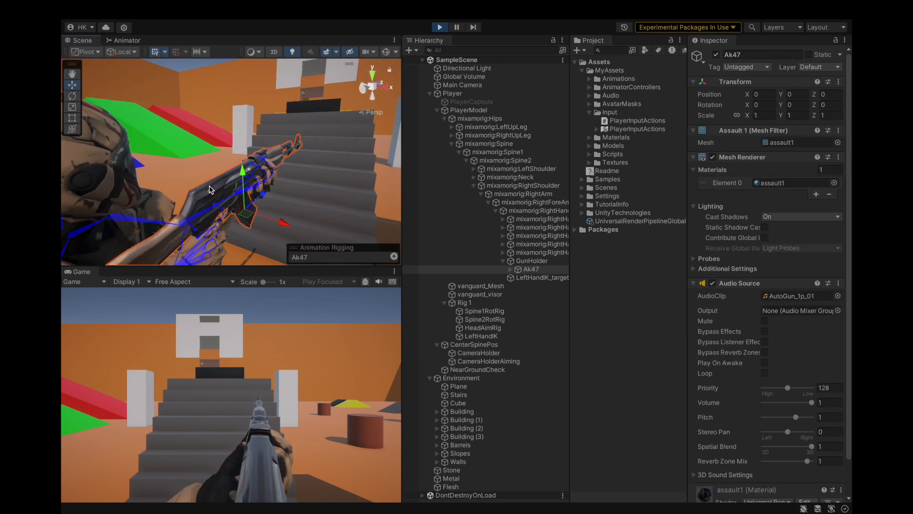
pyautogui.rightClick(546, 270)
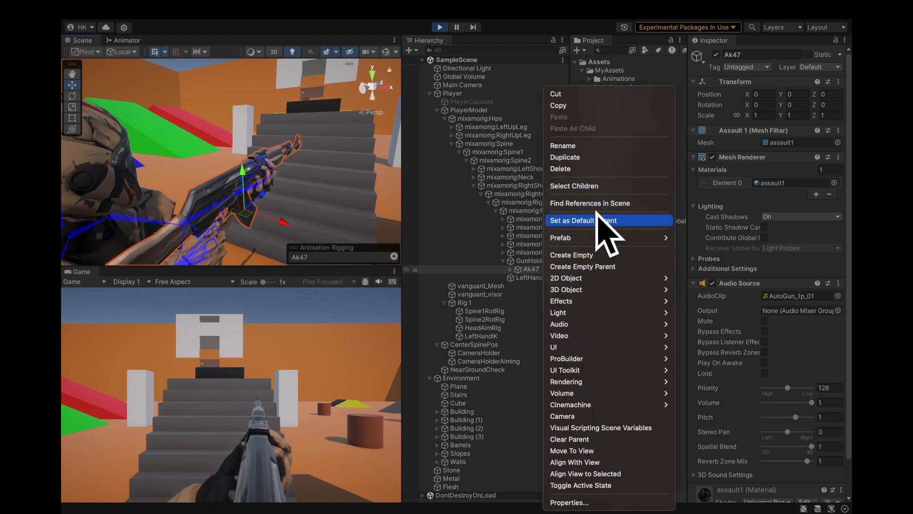
pyautogui.click(523, 273)
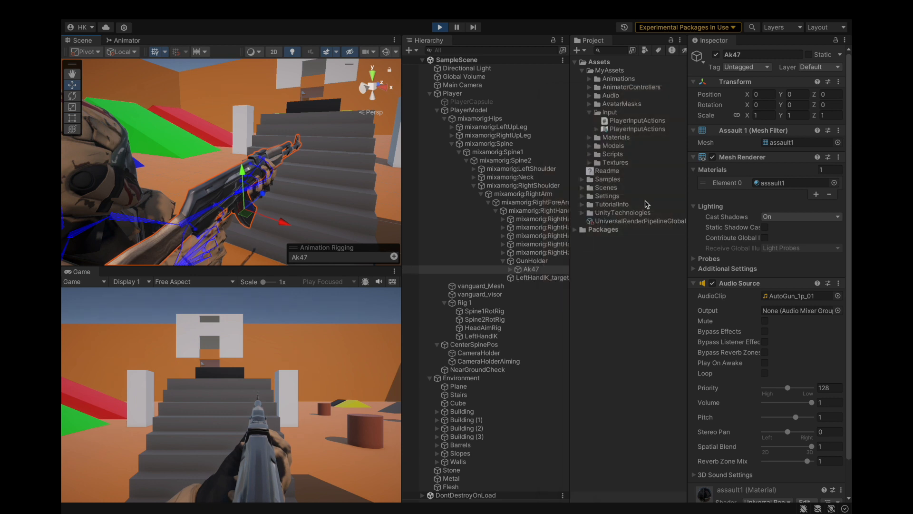
pyautogui.click(839, 83)
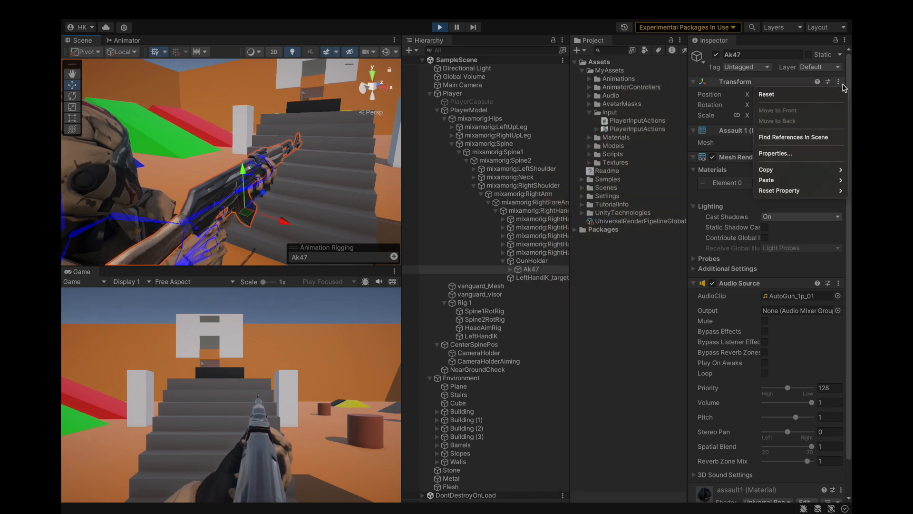
pyautogui.moveTo(780, 170)
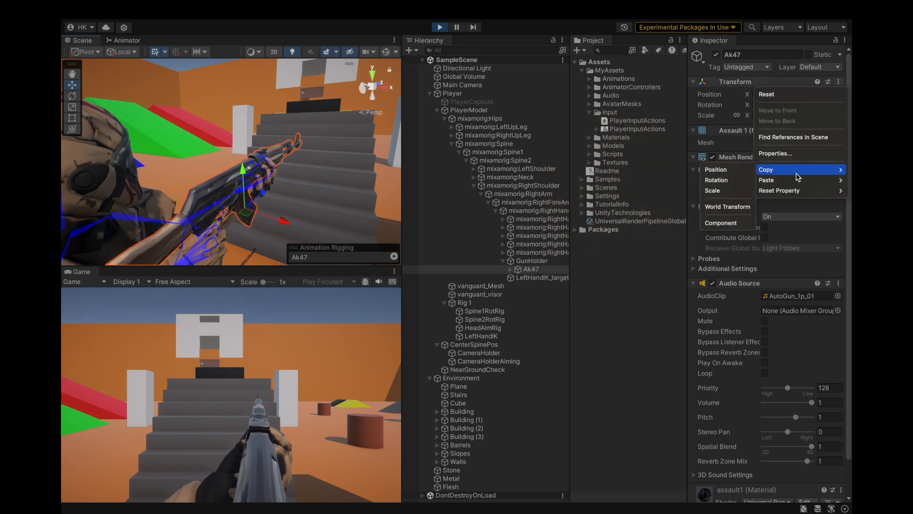
pyautogui.click(727, 206)
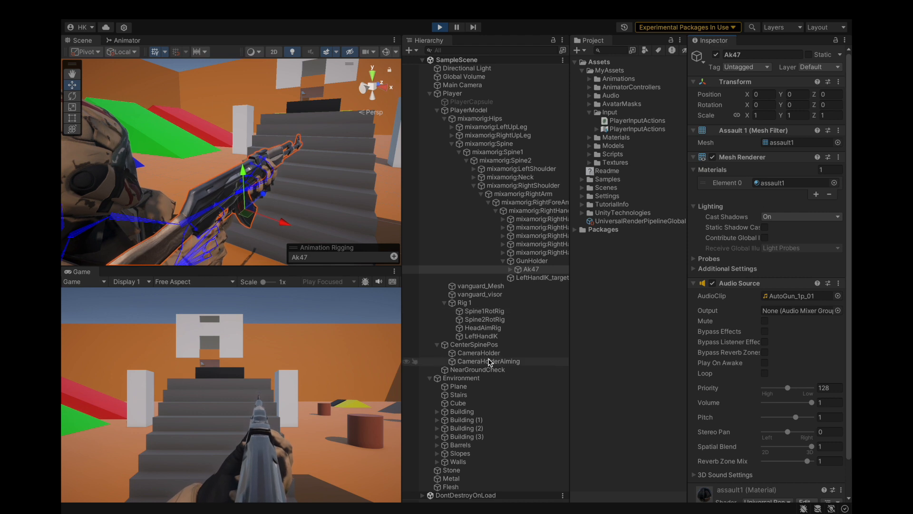
pyautogui.click(526, 261)
pyautogui.click(530, 269)
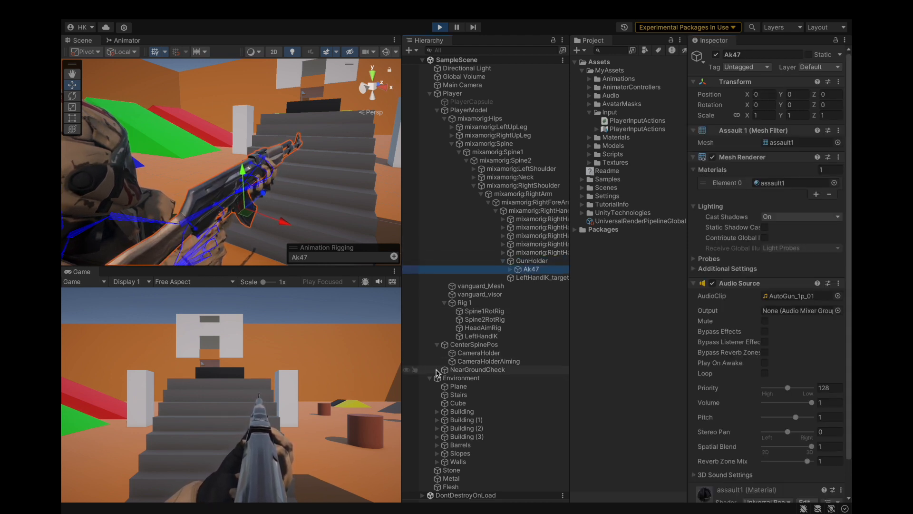
# Step: Paste the copied Ak47 world transform onto CameraHolderAiming under CenterSpinePos
pyautogui.click(478, 336)
pyautogui.click(476, 353)
pyautogui.click(474, 362)
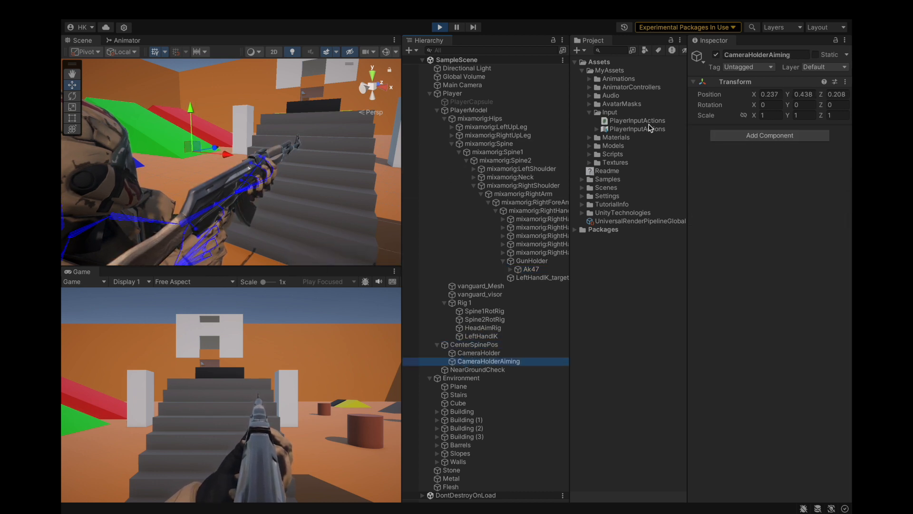
pyautogui.click(845, 82)
pyautogui.moveTo(780, 181)
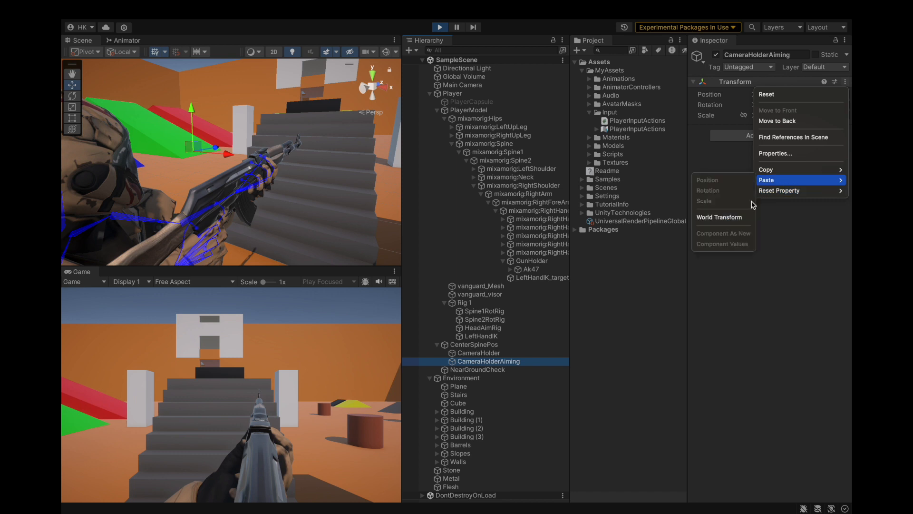
pyautogui.click(733, 217)
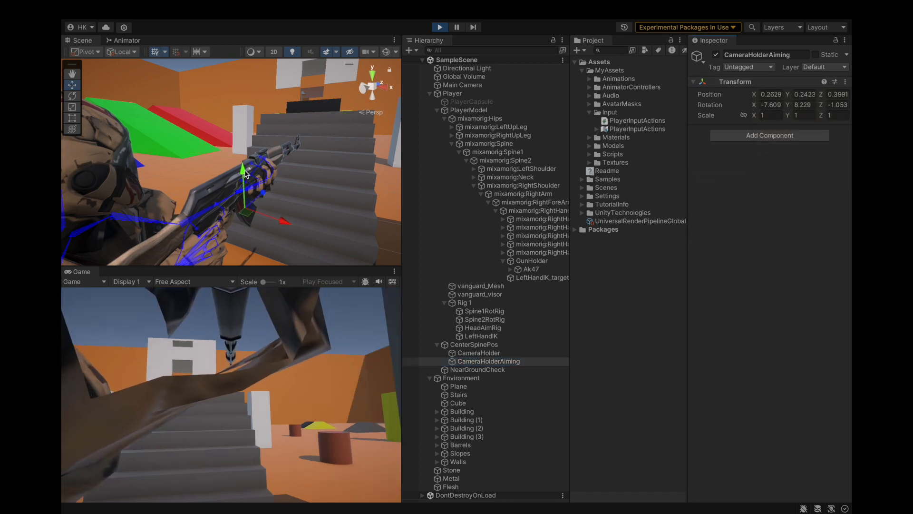
# Step: Raise CameraHolderAiming above the rifle and pull it back behind the sights, to about X 0.24, Y 0.417 and Z 0.216
pyautogui.moveTo(241, 157); pyautogui.dragTo(239, 111)
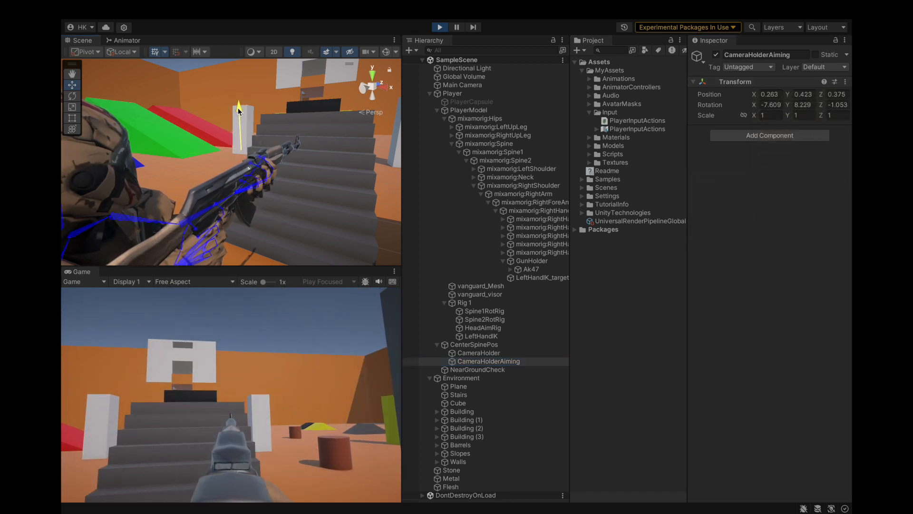
pyautogui.moveTo(261, 139); pyautogui.dragTo(244, 139)
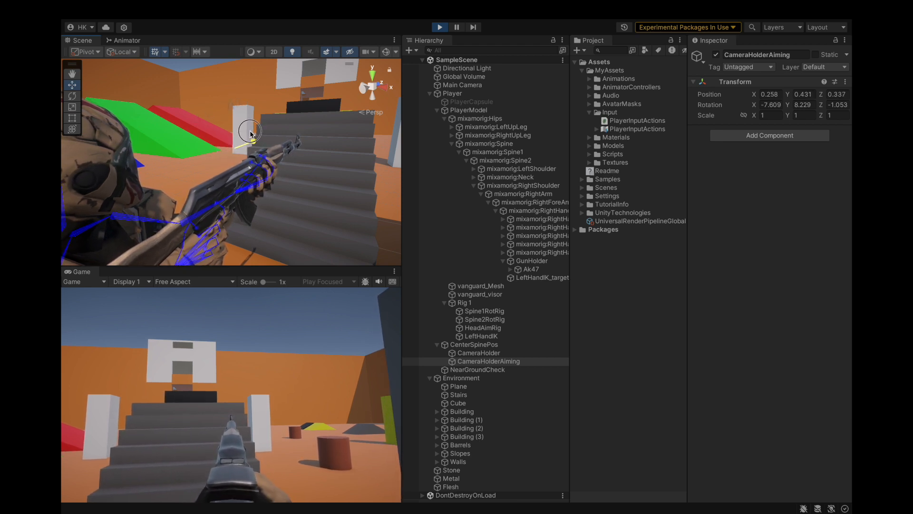
pyautogui.moveTo(226, 139); pyautogui.dragTo(199, 163)
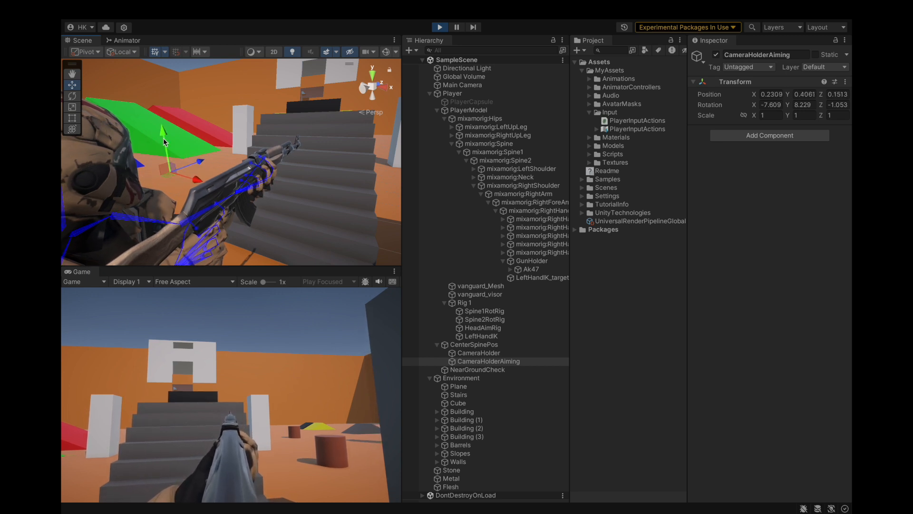
pyautogui.moveTo(162, 127); pyautogui.dragTo(190, 122)
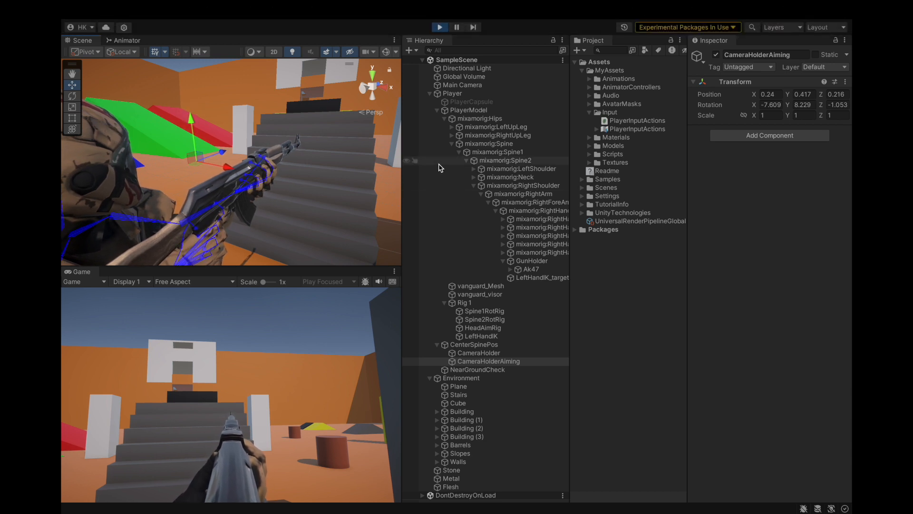
# Step: Carry CameraHolderAiming's tuned Transform component values over from play mode to edit mode by copying and pasting them
pyautogui.click(846, 83)
pyautogui.moveTo(769, 170)
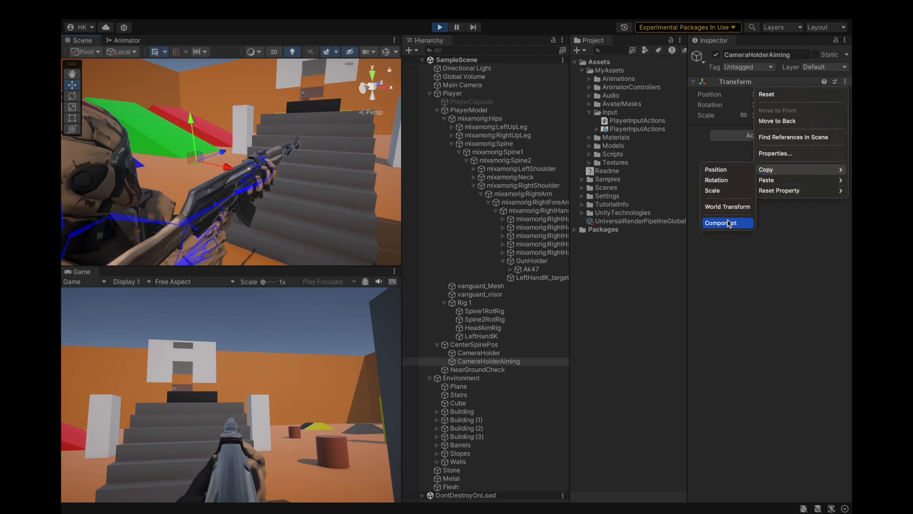
pyautogui.click(728, 222)
pyautogui.click(439, 27)
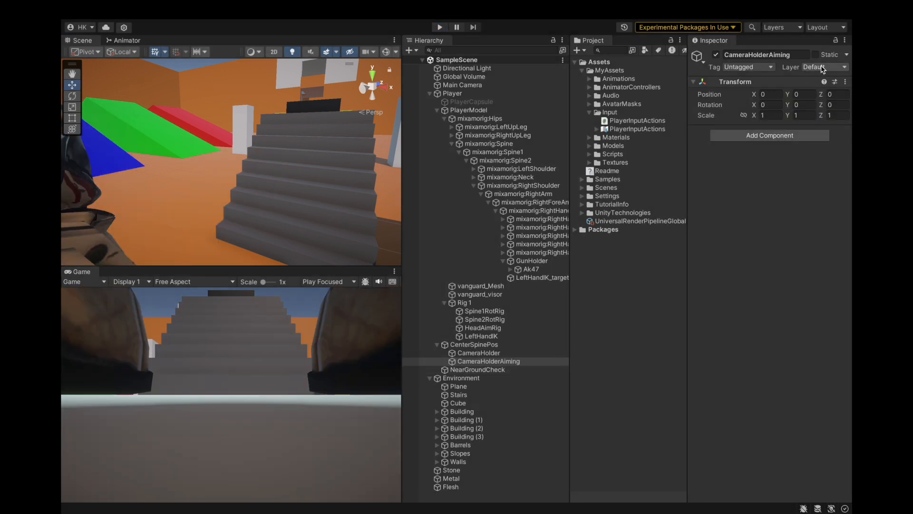
pyautogui.click(845, 83)
pyautogui.moveTo(780, 179)
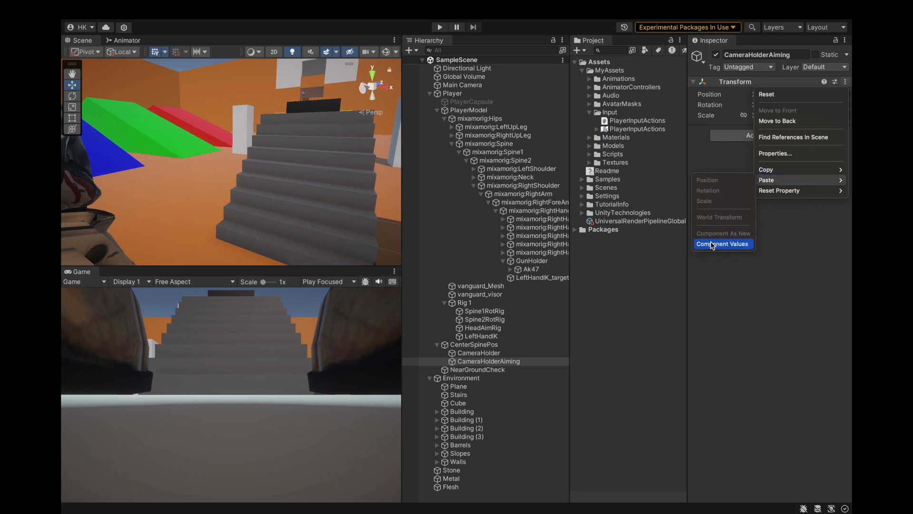
pyautogui.click(712, 244)
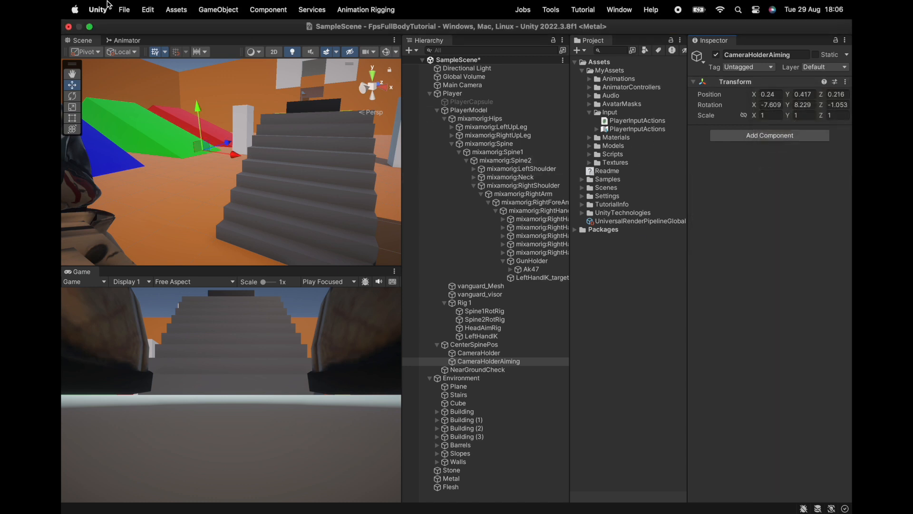
# Step: Save the scene with the pasted CameraHolderAiming transform
pyautogui.press('super+s')
pyautogui.click(142, 9)
pyautogui.moveTo(125, 10)
pyautogui.click(117, 144)
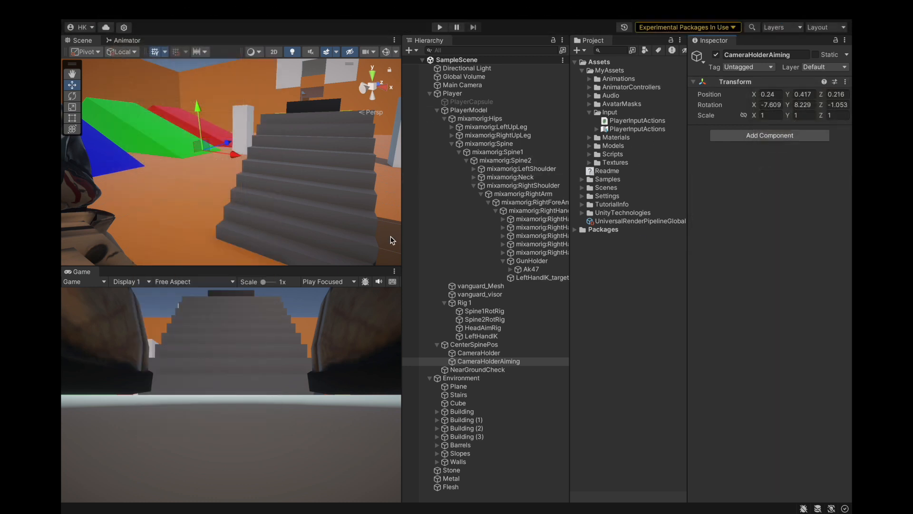
# Step: Set the scale of GunHolder in the character's right hand to 1 on all three axes
pyautogui.click(526, 269)
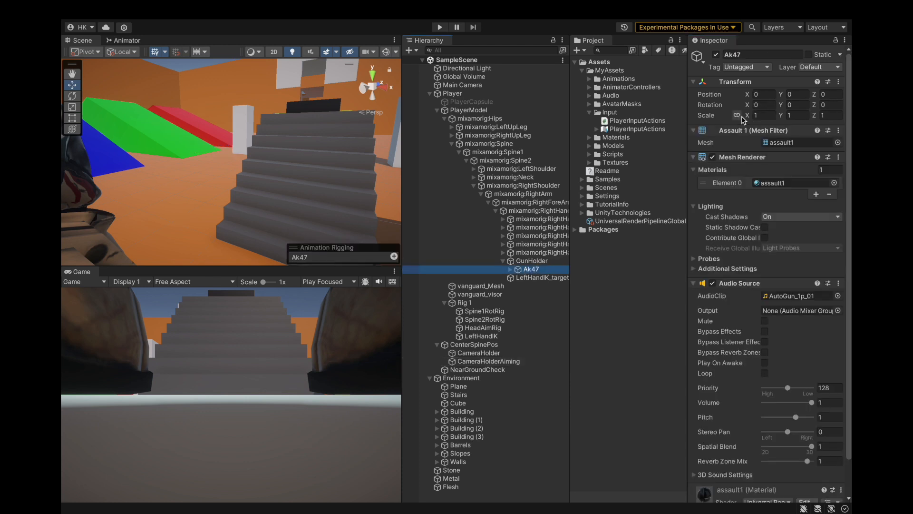
pyautogui.click(530, 261)
pyautogui.click(773, 116)
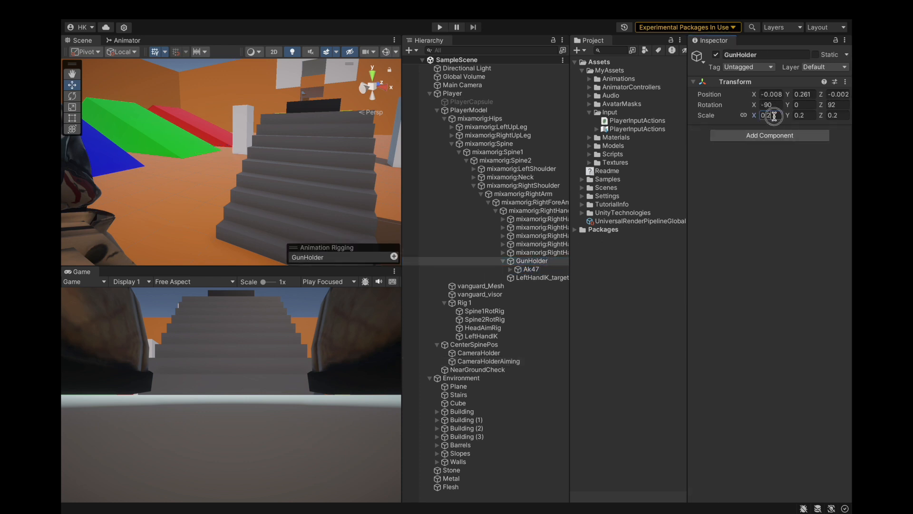
pyautogui.write('1')
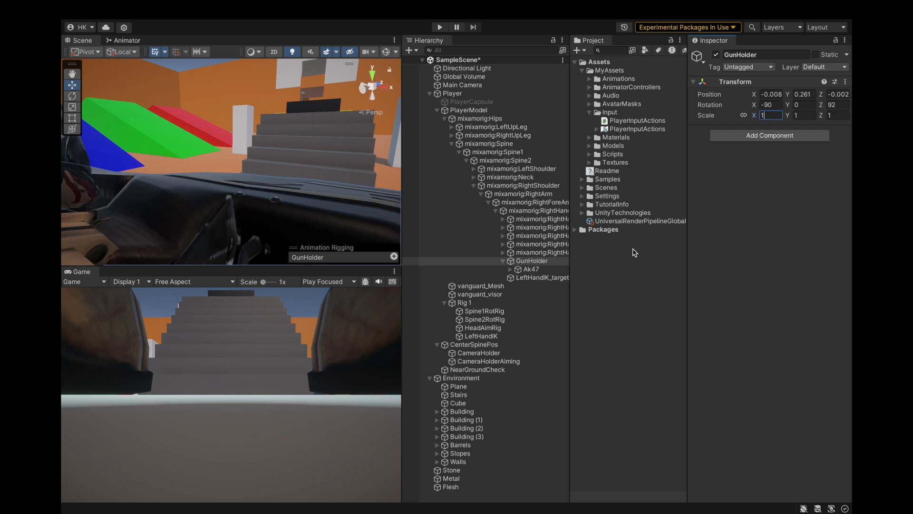
# Step: Set the Ak47's scale to 0.2 on all three axes and save the scene
pyautogui.click(547, 278)
pyautogui.click(544, 270)
pyautogui.click(766, 117)
pyautogui.write('0.2')
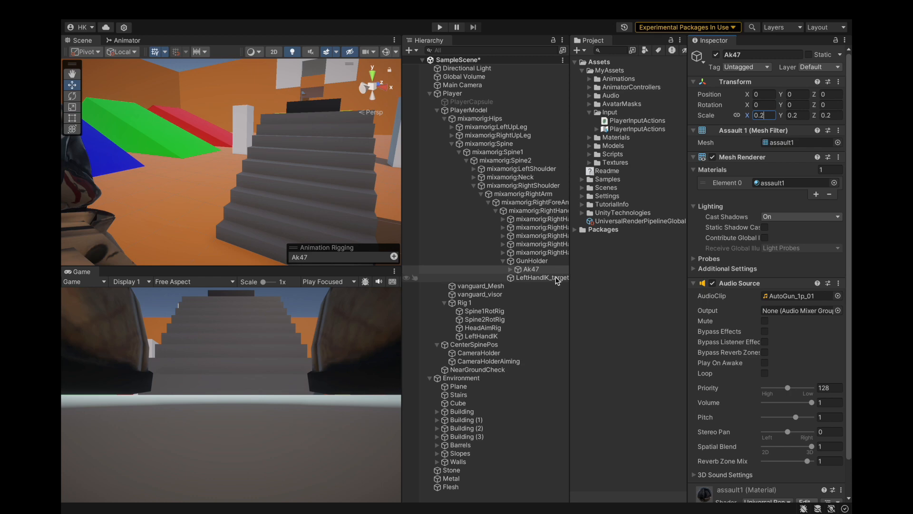
pyautogui.doubleClick(531, 269)
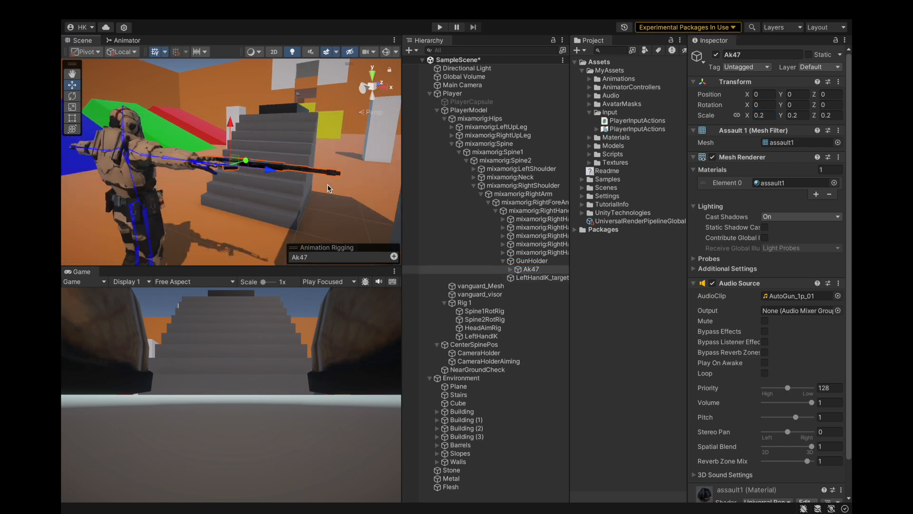
pyautogui.keyDown('alt'); pyautogui.moveTo(246, 189); pyautogui.dragTo(321, 186); pyautogui.keyUp('alt')
pyautogui.click(124, 10)
pyautogui.click(128, 146)
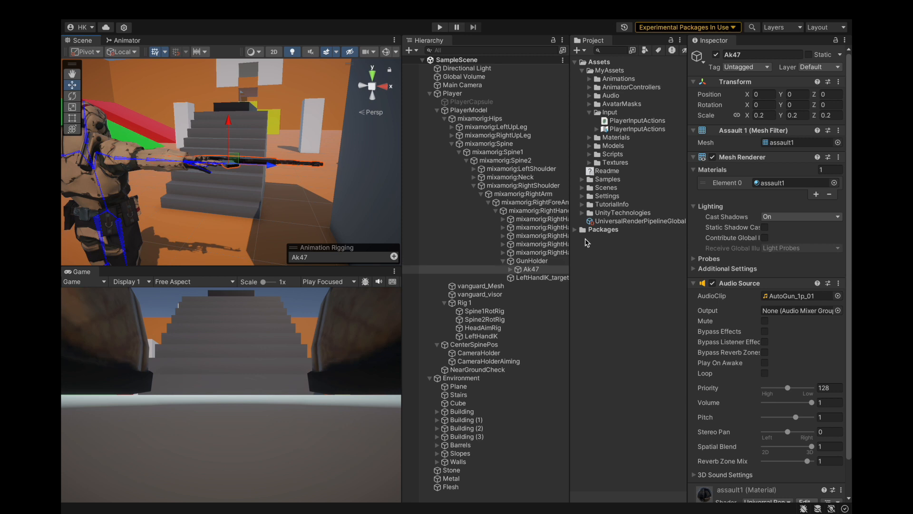
# Step: Collapse the Environment, CenterSpinePos and Rig 1 objects in the scene hierarchy and clear the selection
pyautogui.click(429, 378)
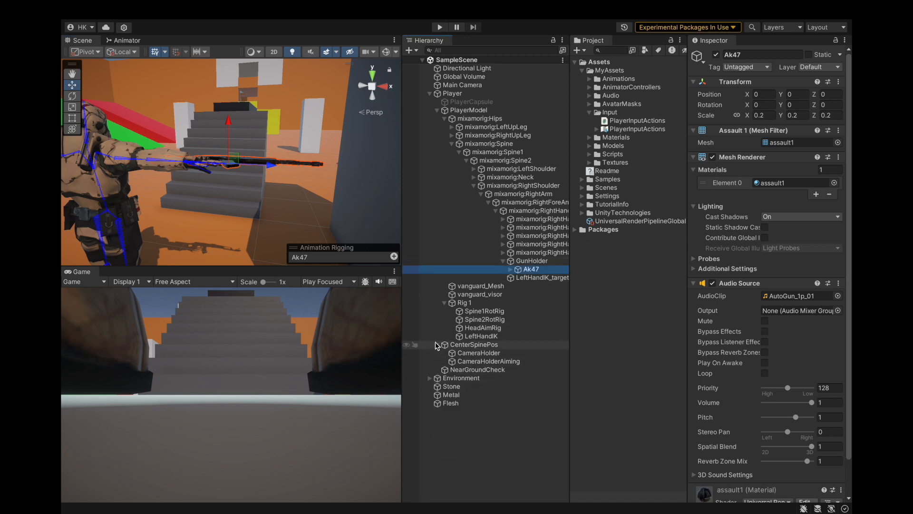
pyautogui.click(437, 344)
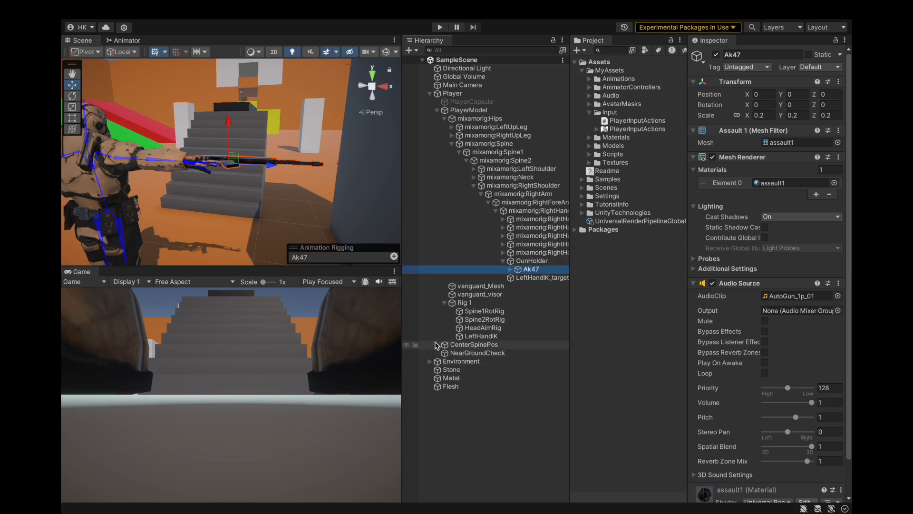
pyautogui.click(445, 303)
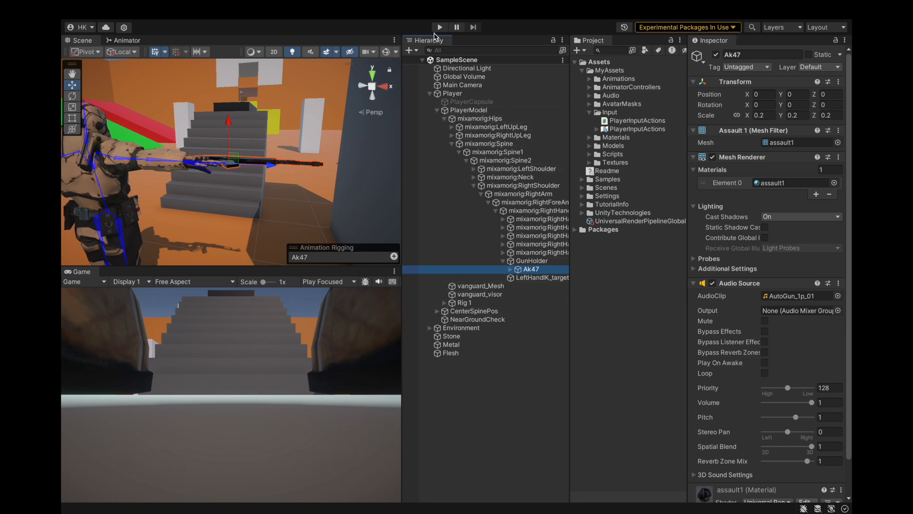
pyautogui.click(480, 367)
# Step: In PlayerController.cs, add a serialized private Transform field named cameraHolderAiming below cameraHolder in the camera region
pyautogui.hotkey('ctrl', 'Right')
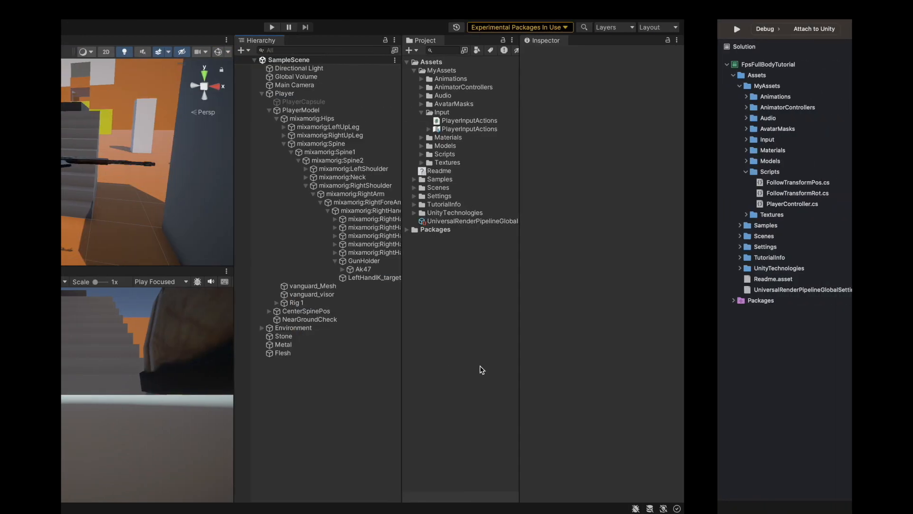
pyautogui.scroll(3, 476, 333)
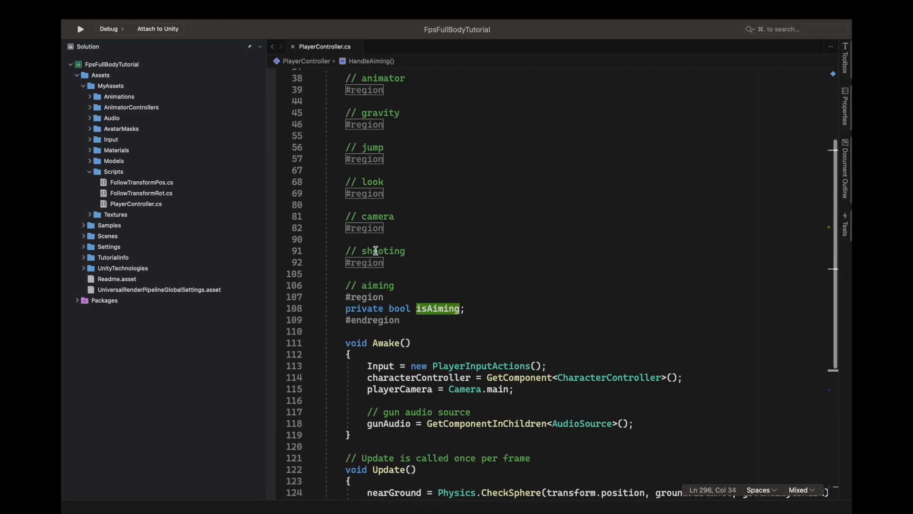
pyautogui.click(372, 228)
pyautogui.moveTo(348, 263); pyautogui.dragTo(685, 261)
pyautogui.press('super+c')
pyautogui.click(615, 262)
pyautogui.press('Return')
pyautogui.press('super+v')
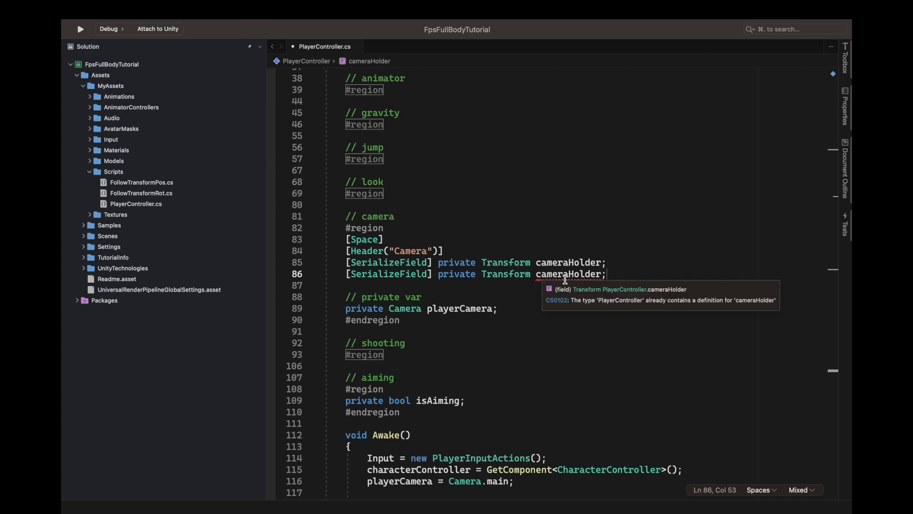
pyautogui.write('Aiming')
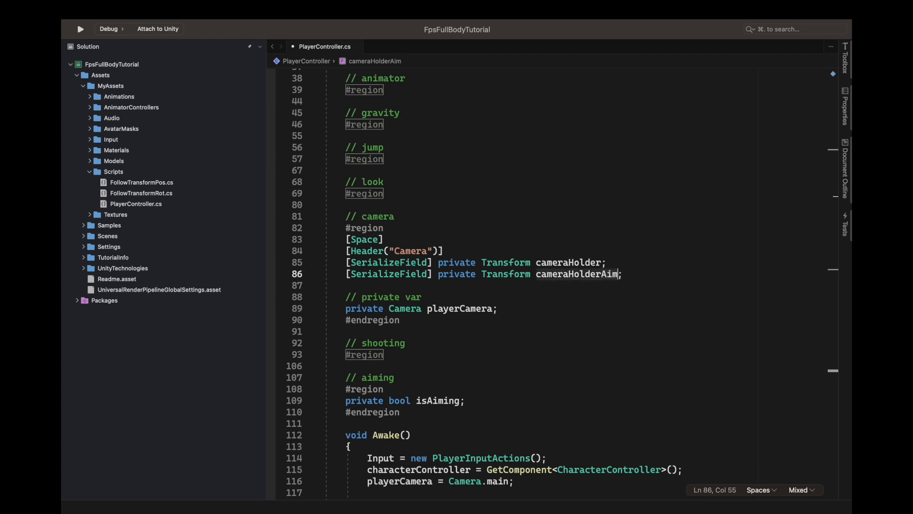
# Step: Switch to Unity, assign CameraHolderAiming to the Player's Camera Holder Aiming field in the Player Controller script, and save the scene
pyautogui.hotkey('ctrl', 'Left')
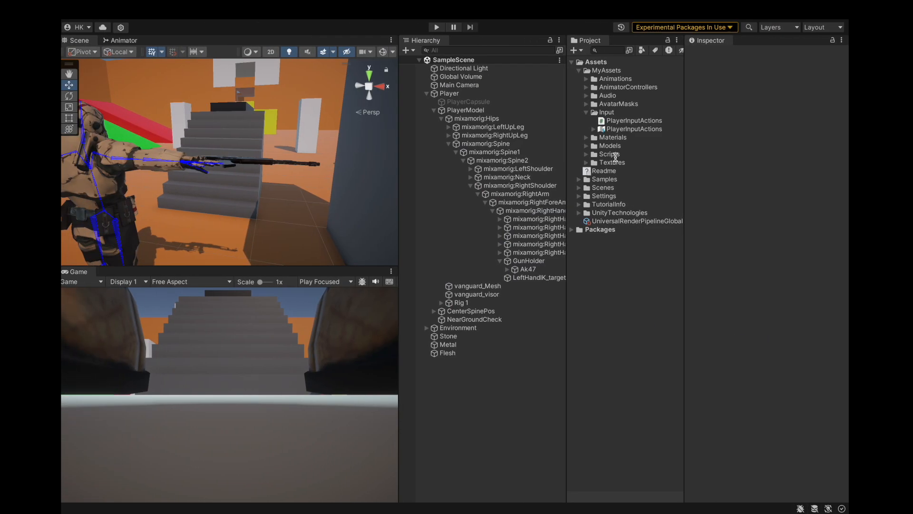
pyautogui.hotkey('ctrl', 'Right')
pyautogui.hotkey('ctrl', 'Left')
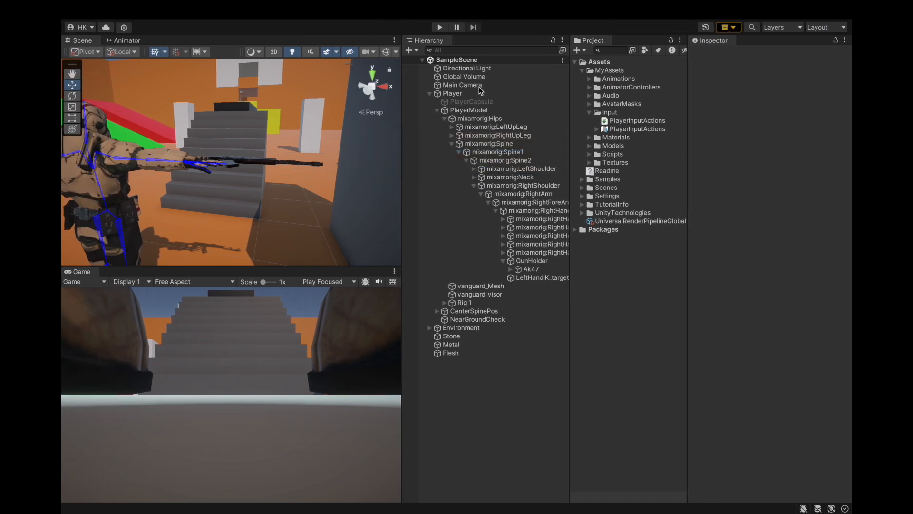
pyautogui.click(475, 93)
pyautogui.scroll(-3, 716, 227)
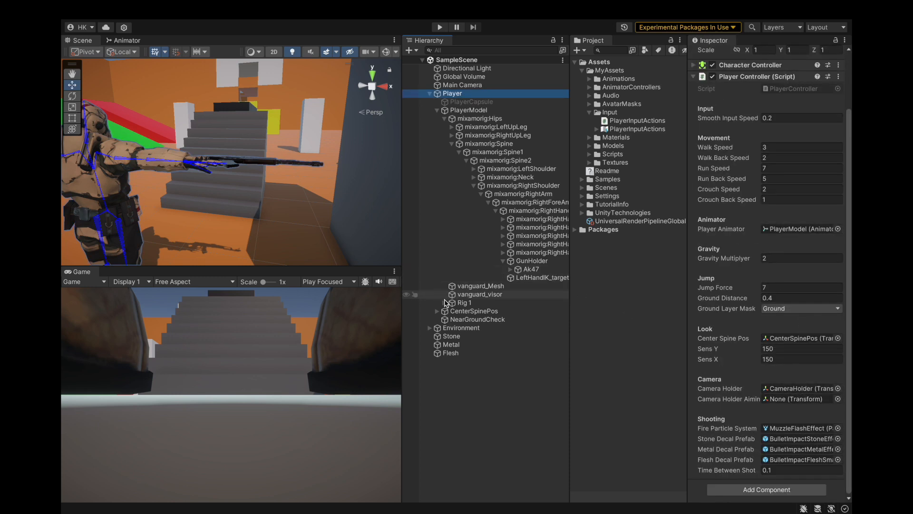
pyautogui.click(442, 312)
pyautogui.click(437, 312)
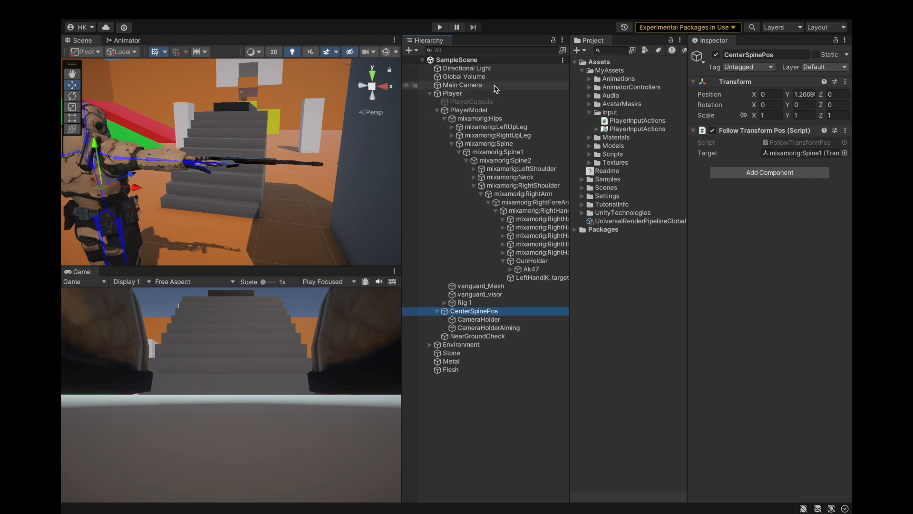
pyautogui.click(480, 93)
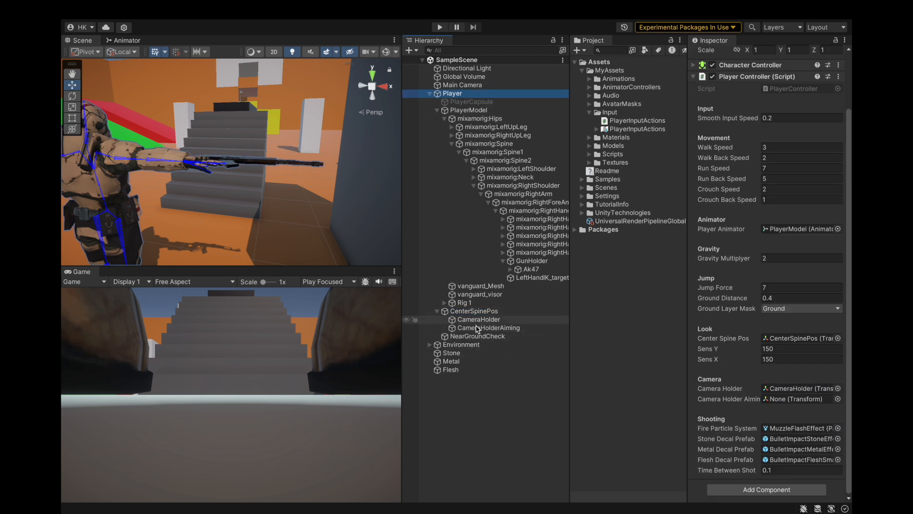
pyautogui.moveTo(478, 327); pyautogui.dragTo(772, 401)
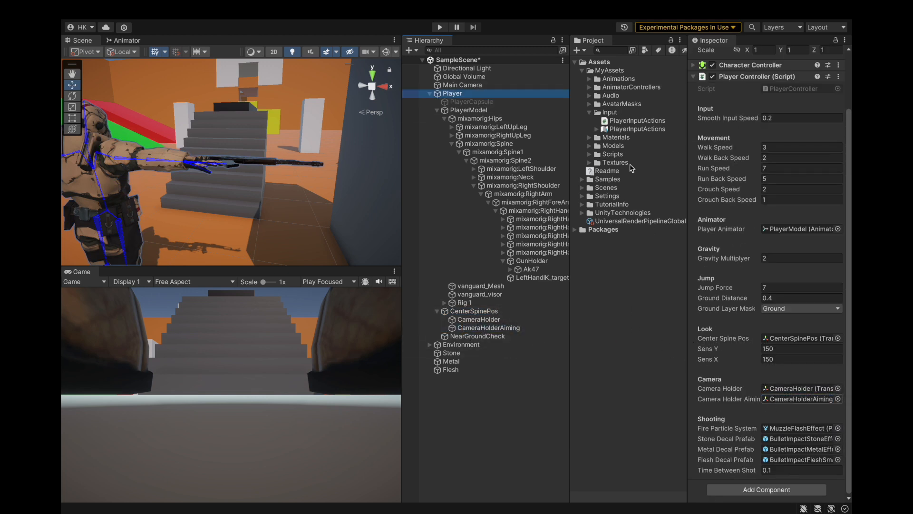
pyautogui.click(124, 9)
pyautogui.click(204, 142)
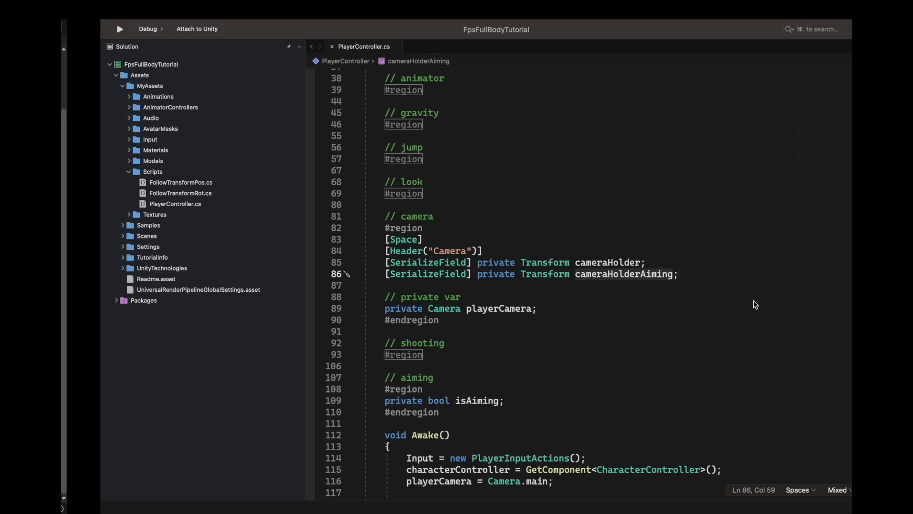
# Step: Return to PlayerController.cs and add an if (isAiming) block at the start of LateUpdate in the playerCamera region
pyautogui.scroll(-3, 699, 295)
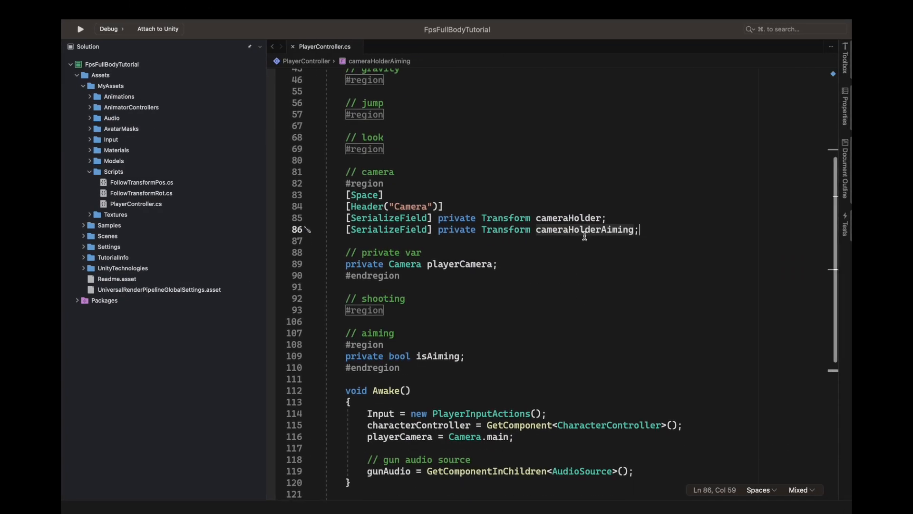
pyautogui.scroll(-10, 571, 312)
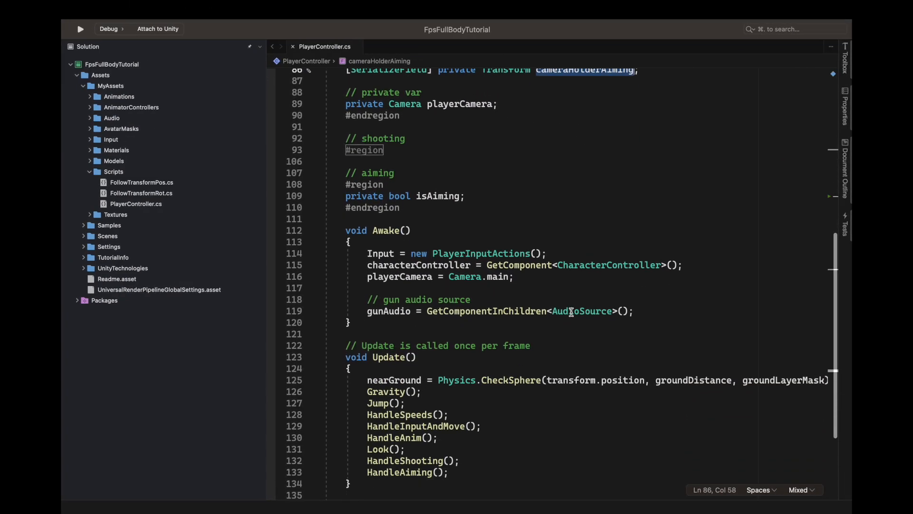
pyautogui.scroll(-2, 571, 312)
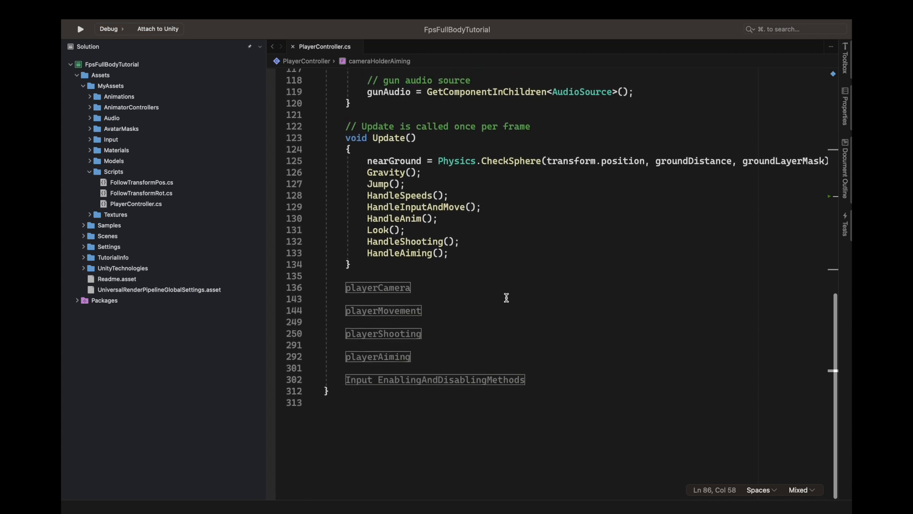
pyautogui.doubleClick(376, 287)
pyautogui.scroll(-1, 381, 293)
pyautogui.click(409, 299)
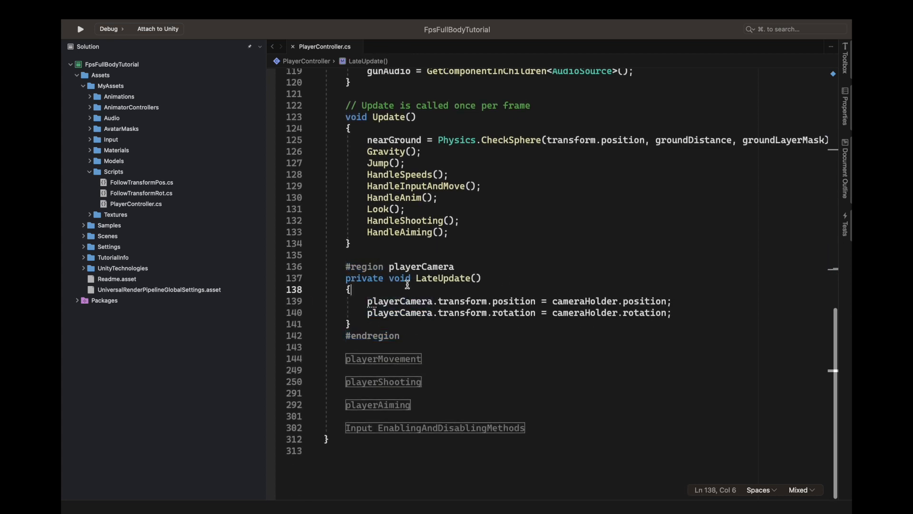
pyautogui.press('Return')
pyautogui.write('if(')
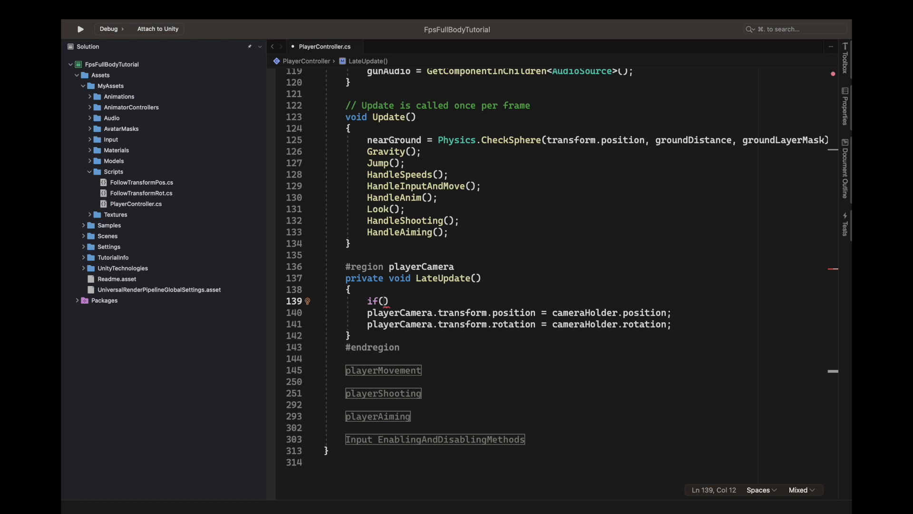
pyautogui.write('isAiming)')
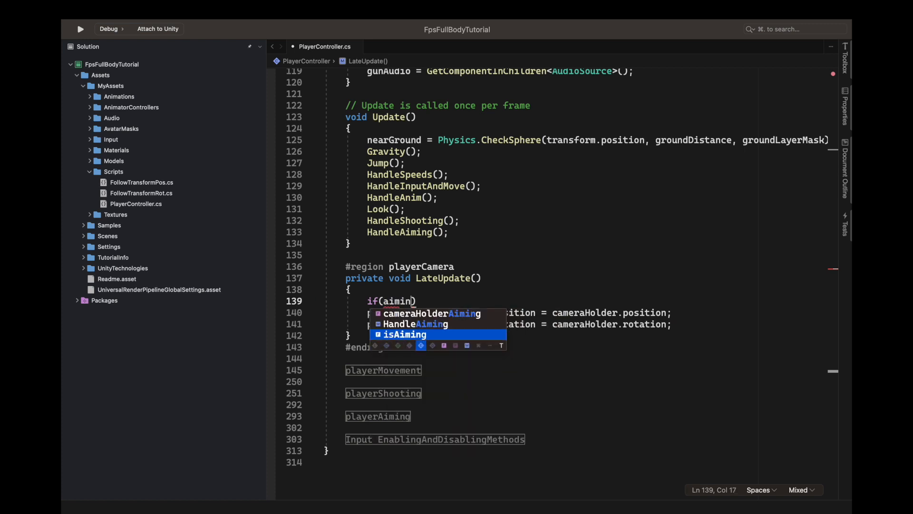
pyautogui.write(' {')
pyautogui.press('Return')
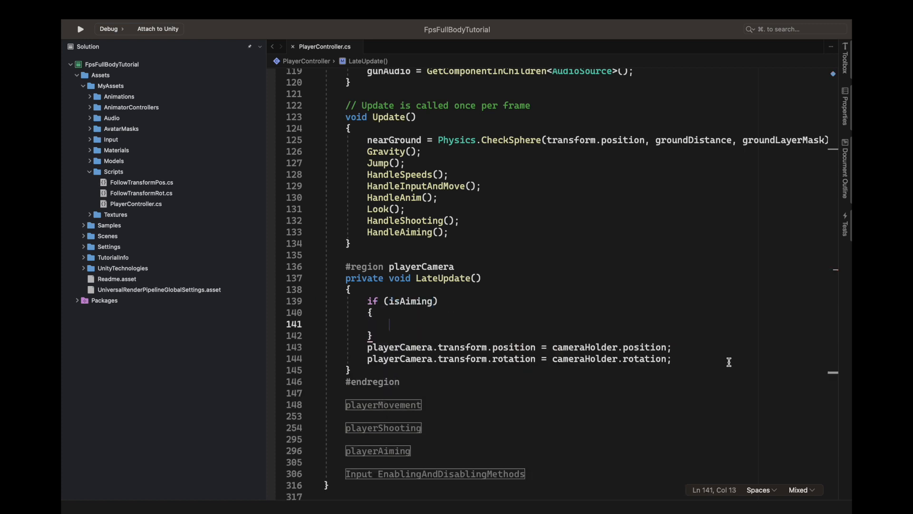
# Step: Move the two playerCamera position and rotation assignments into the if (isAiming) block, without a blank line above them
pyautogui.moveTo(702, 357); pyautogui.dragTo(463, 333)
pyautogui.press('super+x')
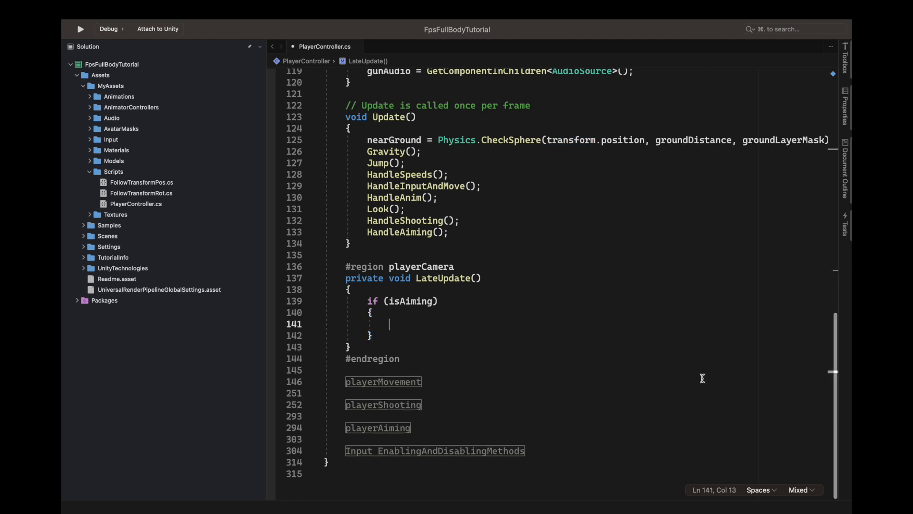
pyautogui.press('super+v')
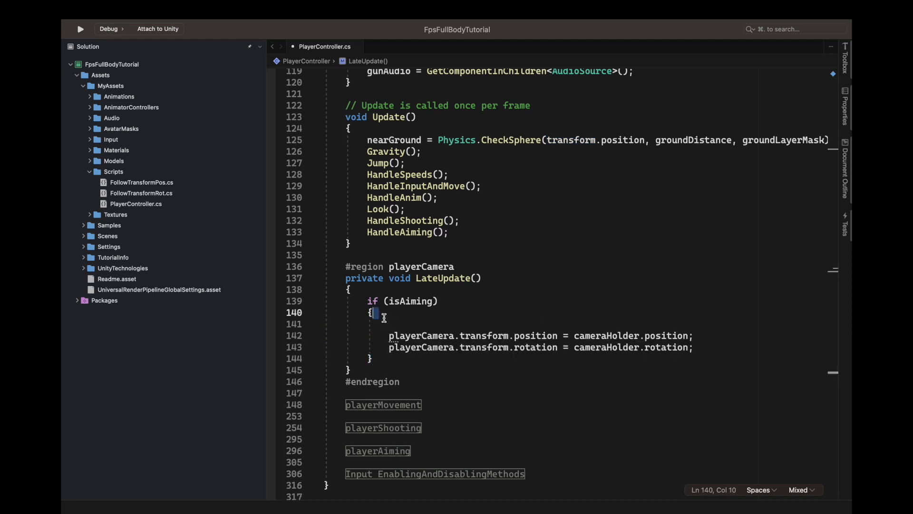
pyautogui.press('BackSpace')
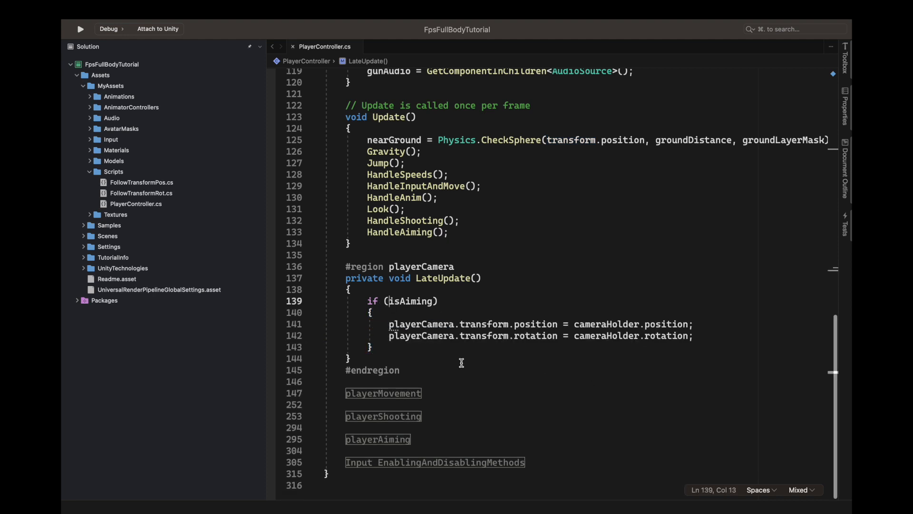
# Step: Add an else block after the if (isAiming) block and move the two playerCamera assignments into it
pyautogui.click(385, 347)
pyautogui.press('Return')
pyautogui.write('else {')
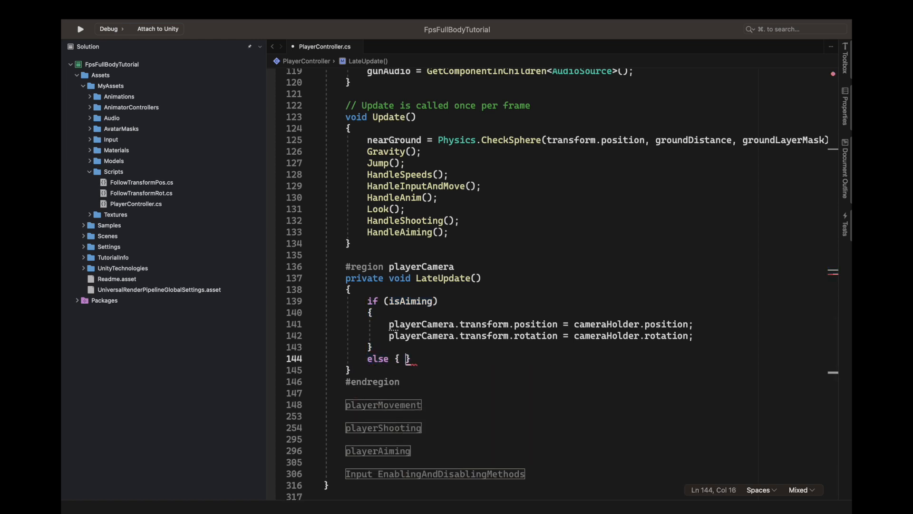
pyautogui.press('Return')
pyautogui.moveTo(389, 324); pyautogui.dragTo(692, 333)
pyautogui.press('super+x')
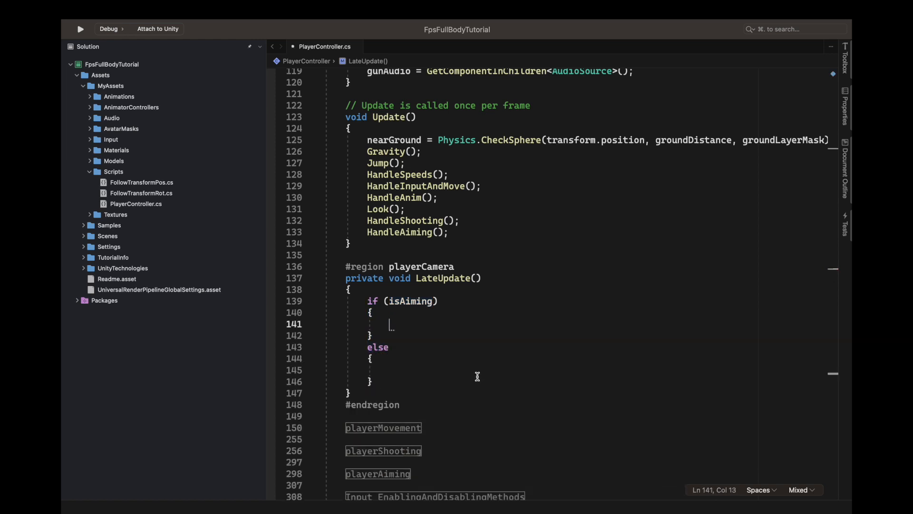
pyautogui.press('super+v')
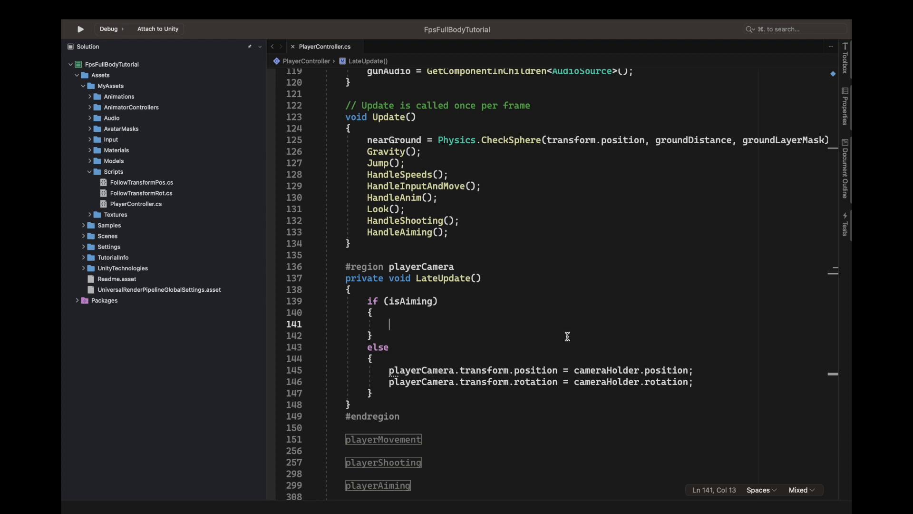
# Step: Copy the two playerCamera assignments from the else block into the empty if (isAiming) block
pyautogui.moveTo(387, 369); pyautogui.dragTo(824, 371)
pyautogui.keyDown('shift'); pyautogui.click(719, 384); pyautogui.keyUp('shift')
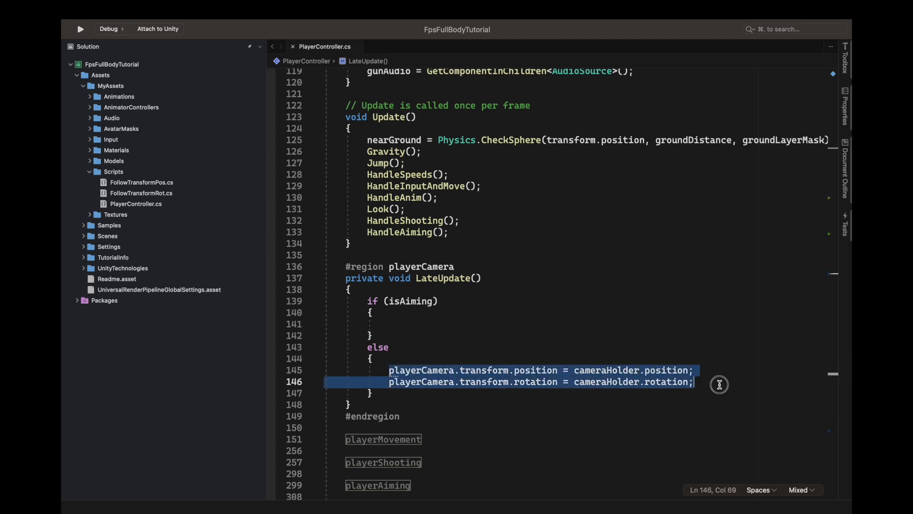
pyautogui.click(507, 323)
pyautogui.press('super+v')
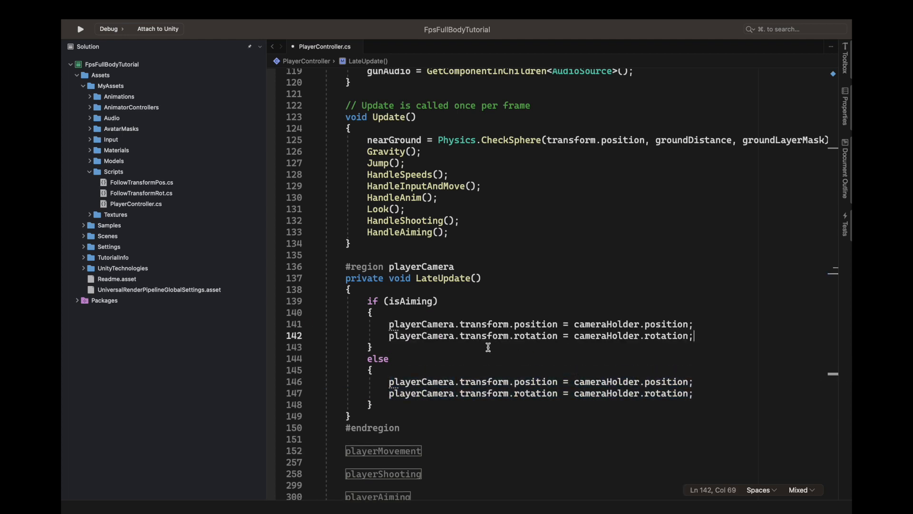
# Step: Replace cameraHolder with cameraHolderAiming in both the position and rotation assignments of the if (isAiming) block, and save the script
pyautogui.doubleClick(621, 325)
pyautogui.write('camer')
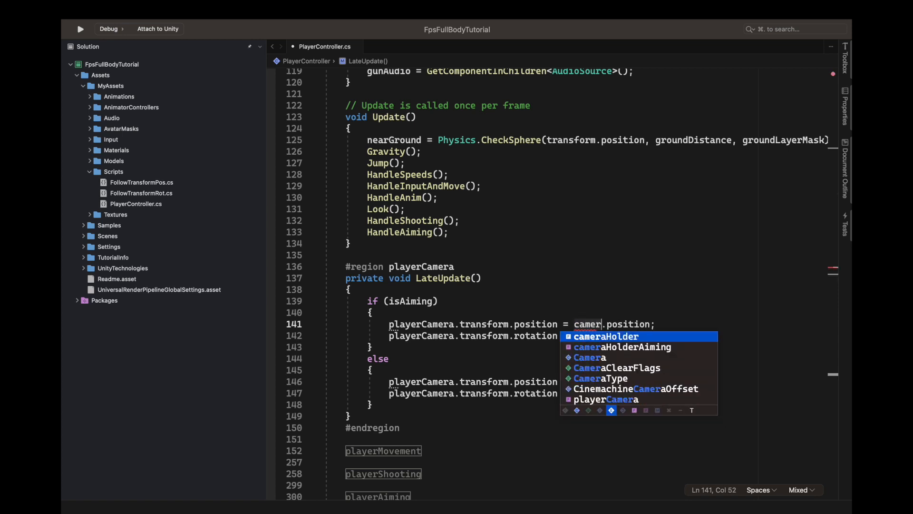
pyautogui.press('Down')
pyautogui.press('Return')
pyautogui.doubleClick(619, 324)
pyautogui.press('super+c')
pyautogui.doubleClick(600, 335)
pyautogui.press('super+v')
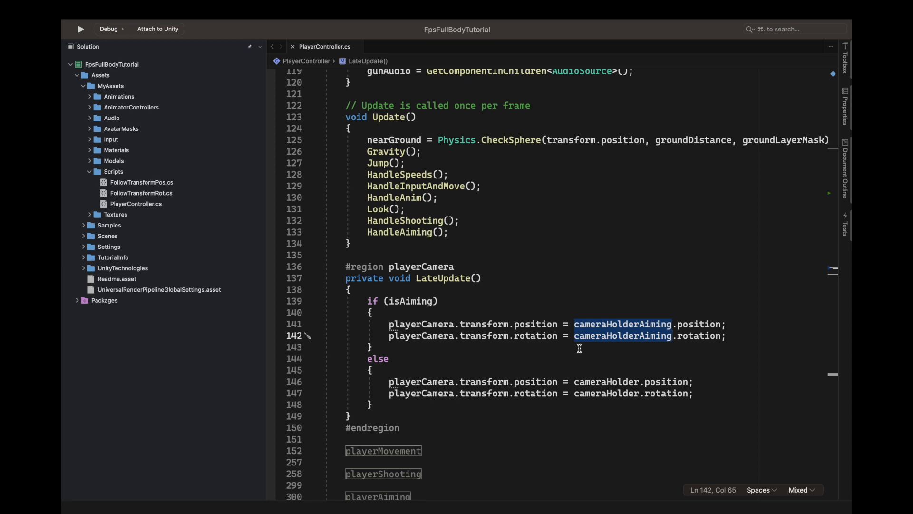
pyautogui.click(405, 301)
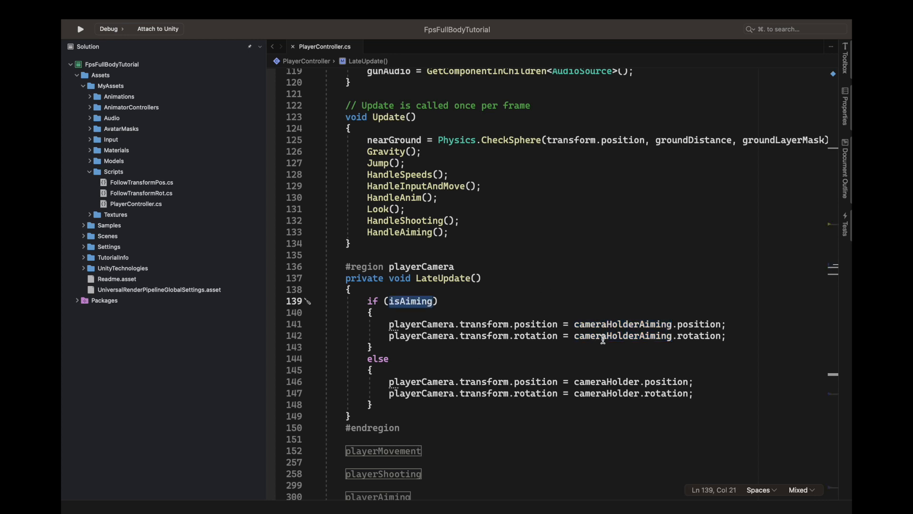
pyautogui.moveTo(629, 324)
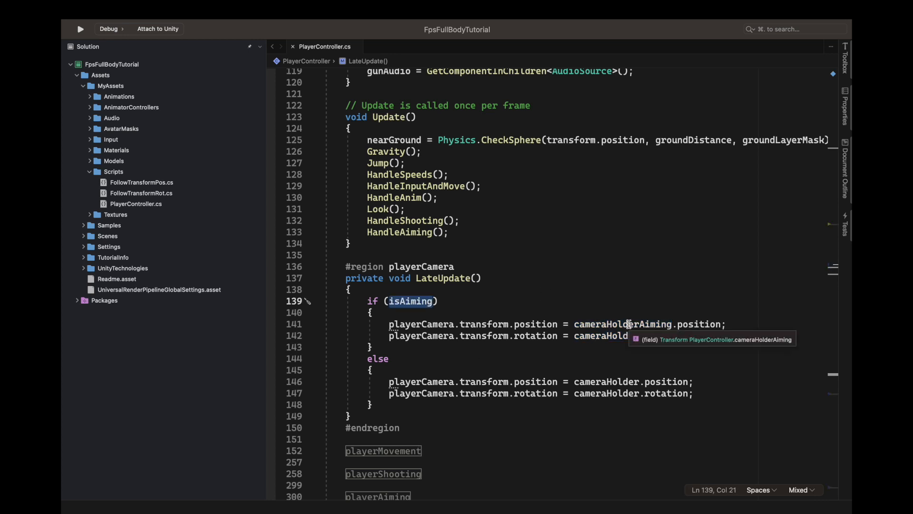
pyautogui.doubleClick(628, 324)
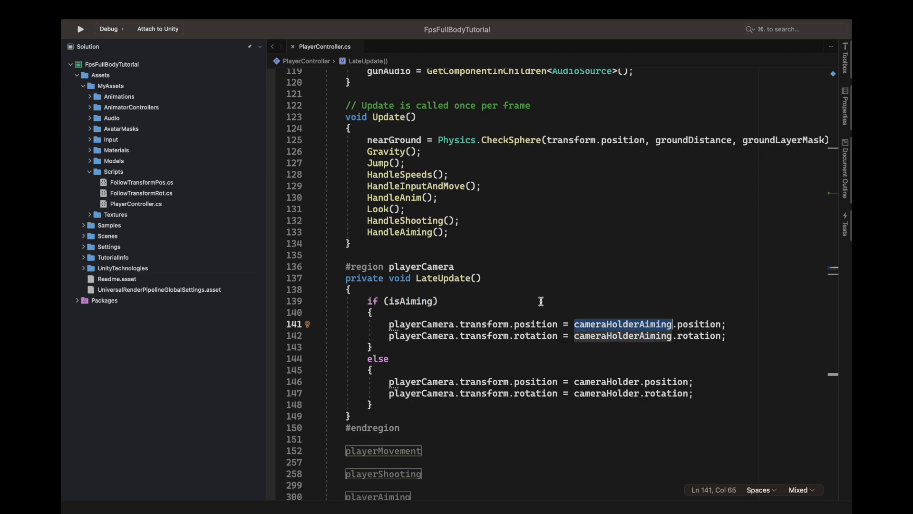
# Step: Switch to Unity, select CameraHolderAiming, and run the game to test aiming the rifle
pyautogui.hotkey('ctrl', 'Left')
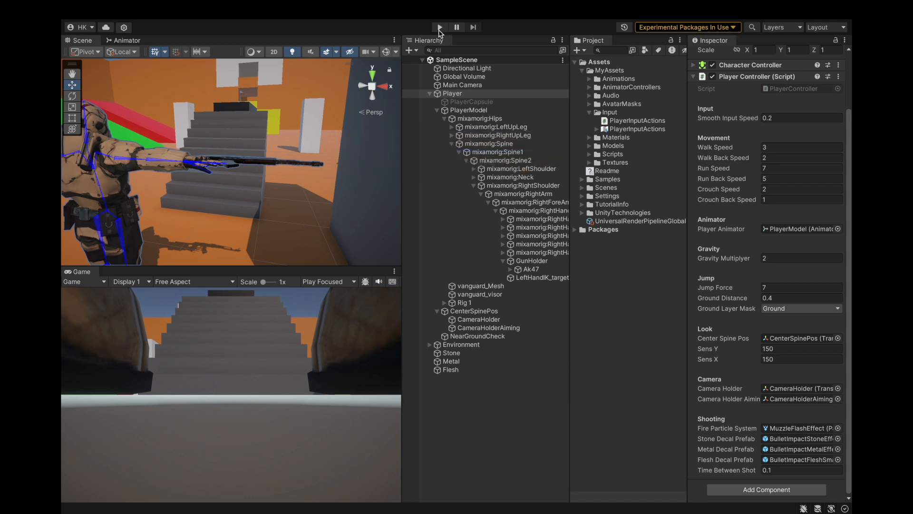
pyautogui.click(488, 327)
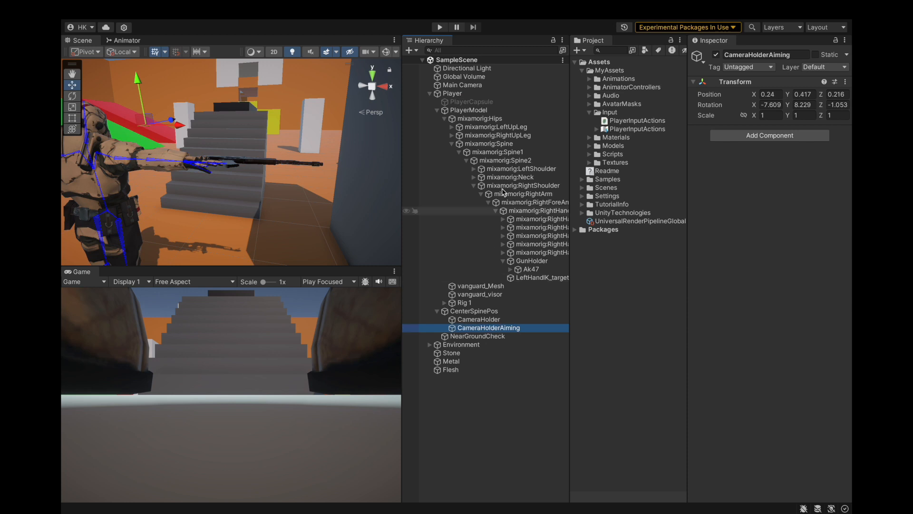
pyautogui.click(439, 28)
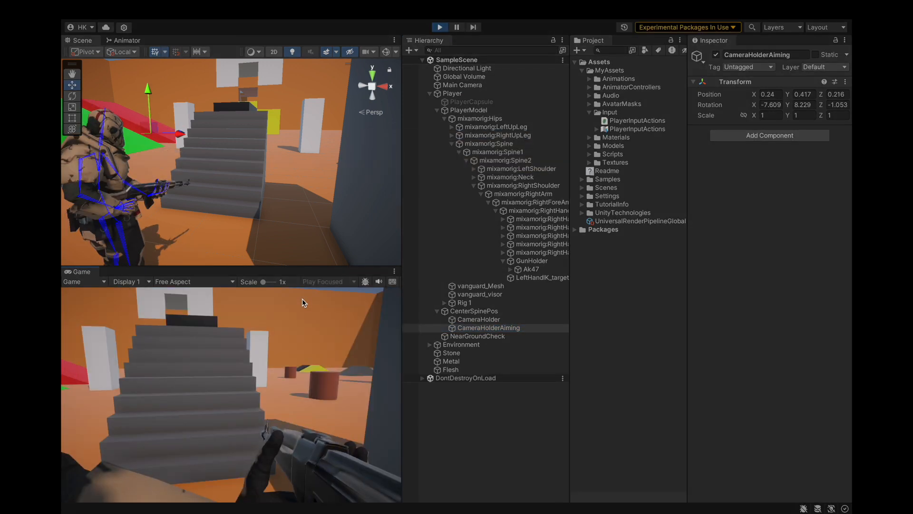
pyautogui.rightClick(302, 298)
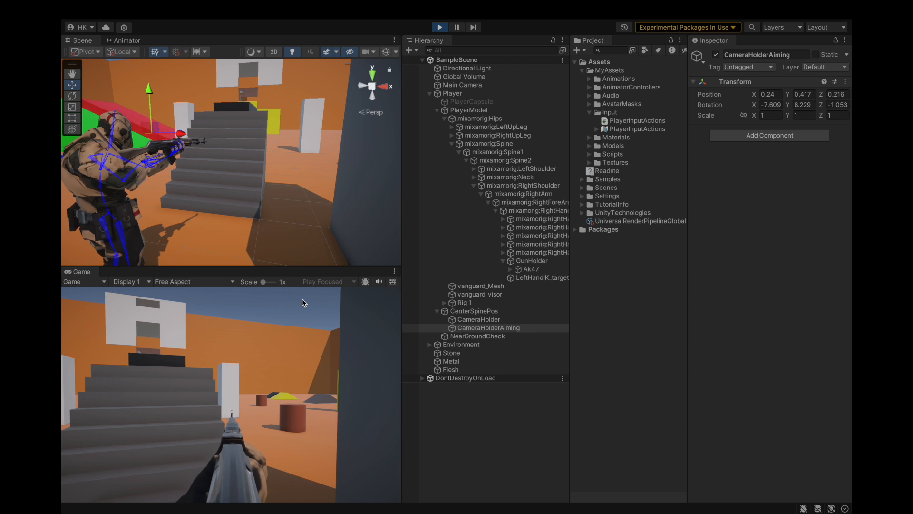
# Step: Toggle rifle aiming on and off in the running game, and briefly maximize the Game view before restoring the layout
pyautogui.rightClick(302, 300)
pyautogui.rightClick(302, 300)
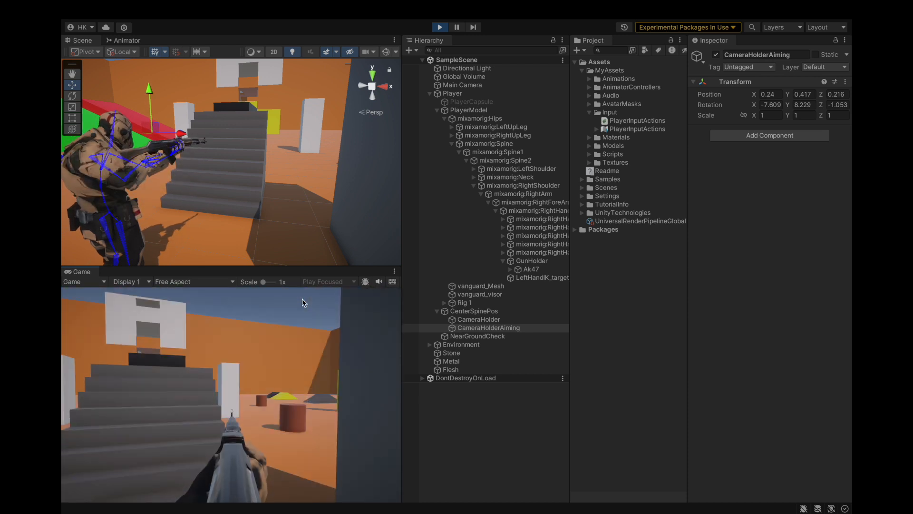
pyautogui.rightClick(303, 301)
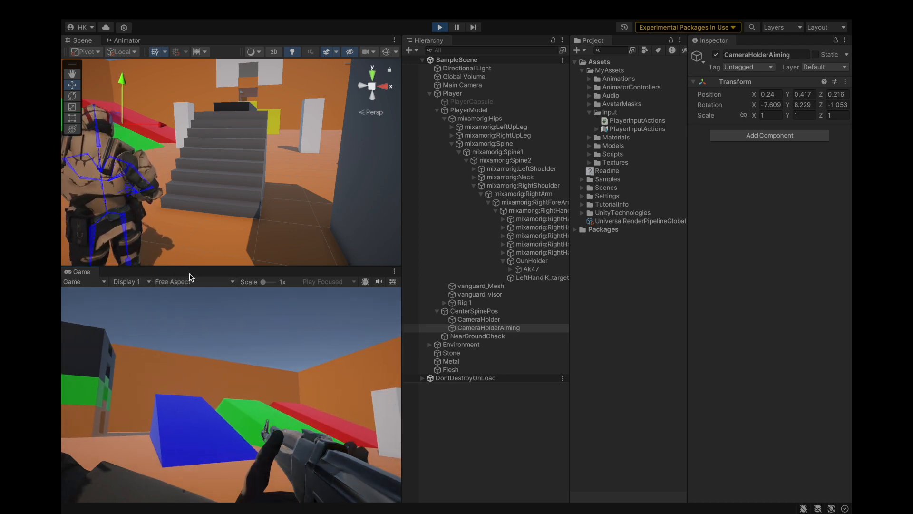
pyautogui.doubleClick(183, 274)
pyautogui.click(183, 274)
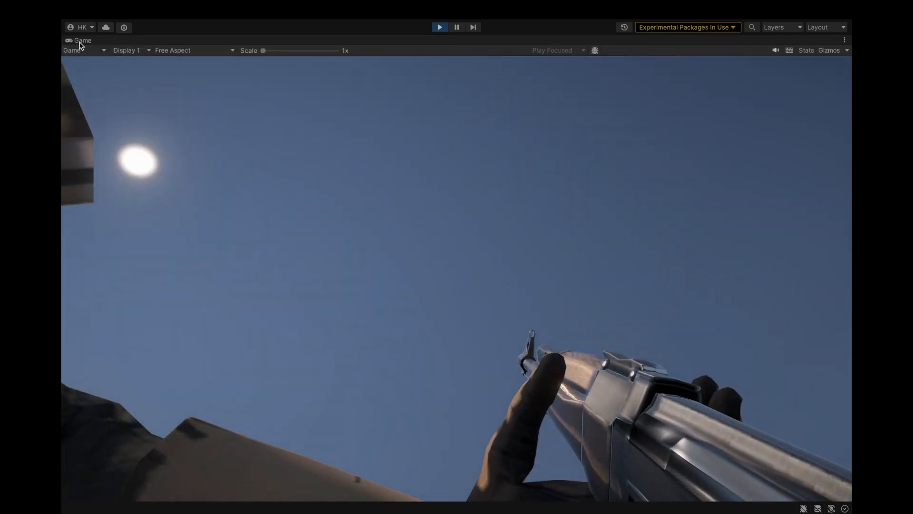
pyautogui.doubleClick(80, 41)
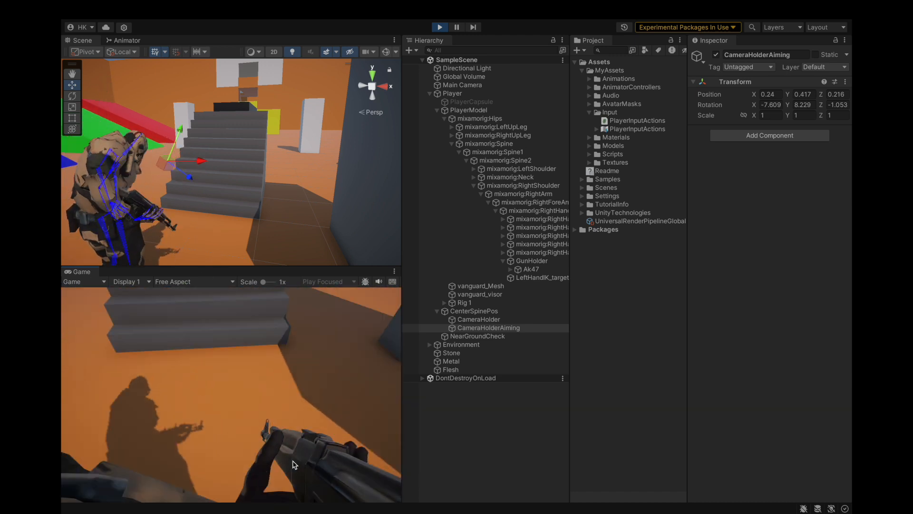
# Step: Look around in the running game while switching repeatedly between the normal and aiming camera views
pyautogui.moveTo(276, 354); pyautogui.dragTo(207, 370, button='right')
pyautogui.rightClick(207, 370)
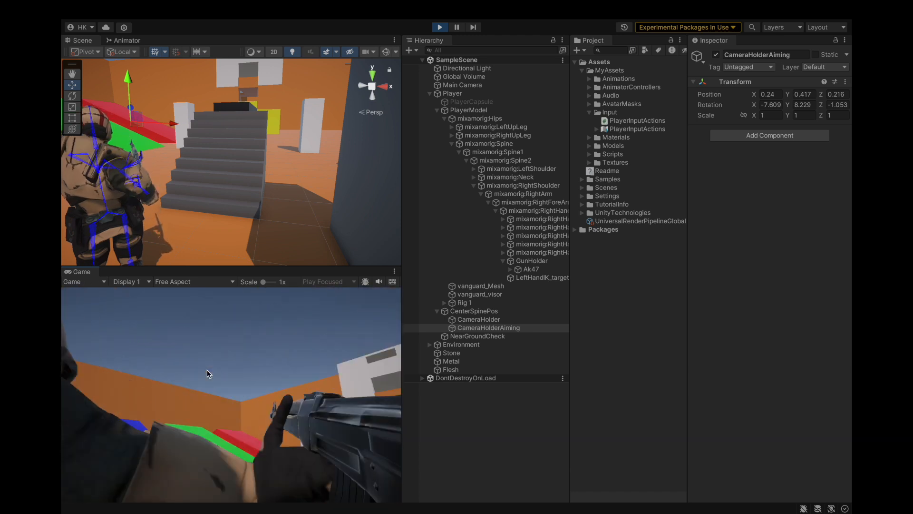
pyautogui.rightClick(207, 370)
pyautogui.rightClick(207, 369)
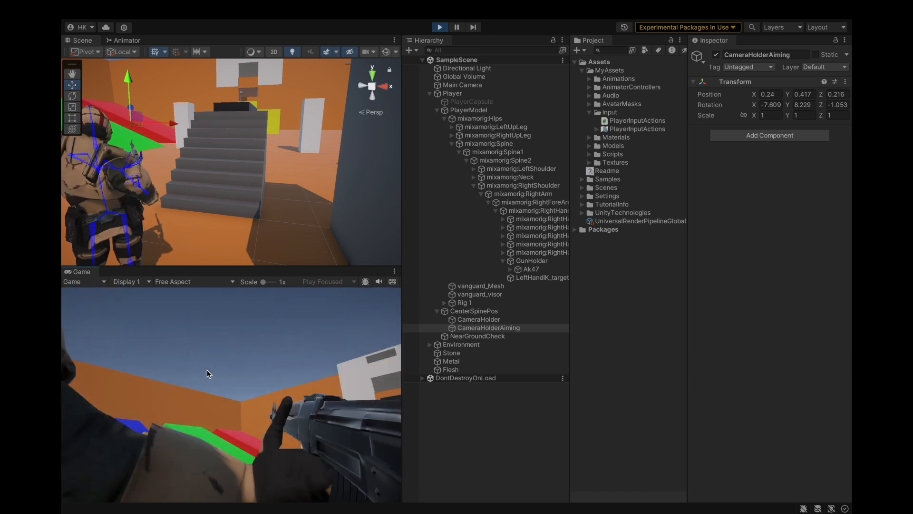
pyautogui.rightClick(224, 370)
pyautogui.rightClick(224, 370)
pyautogui.moveTo(224, 369)
pyautogui.mouseDown()
pyautogui.moveTo(349, 389)
pyautogui.moveTo(379, 410)
pyautogui.mouseUp()
# Step: Test moving and firing at the grey wall while aiming the rifle, and stop the game
pyautogui.press('d')
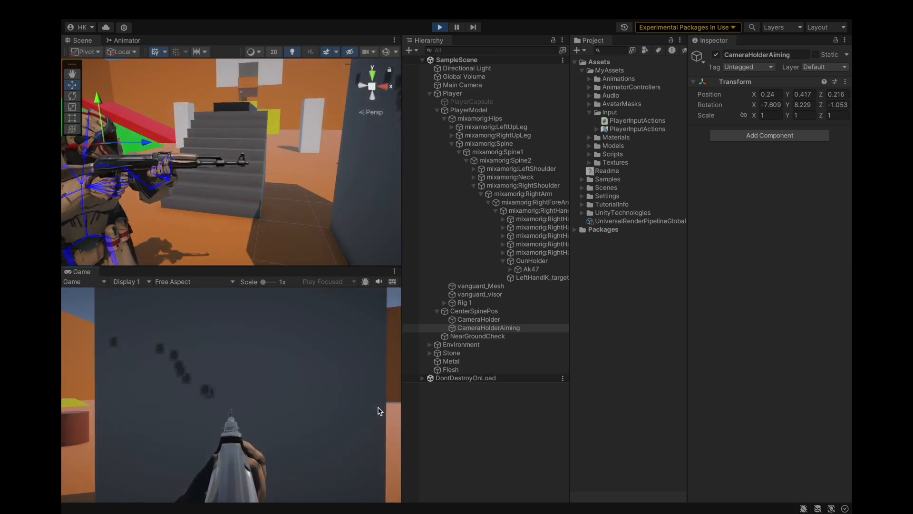
pyautogui.press('s')
pyautogui.press('s')
pyautogui.click(365, 404)
pyautogui.click(340, 413)
pyautogui.click(351, 416)
pyautogui.press('s')
pyautogui.click(354, 414)
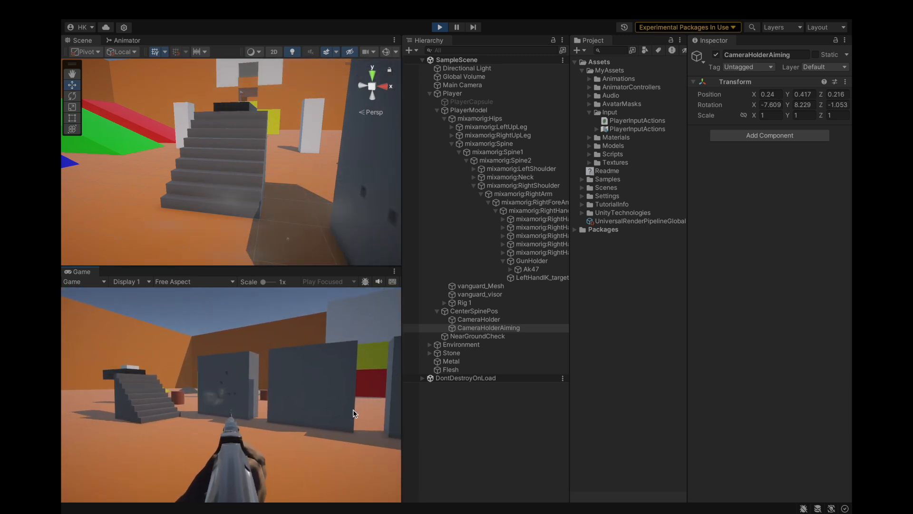
pyautogui.click(353, 414)
pyautogui.press('w')
pyautogui.click(381, 400)
pyautogui.click(376, 403)
pyautogui.click(375, 403)
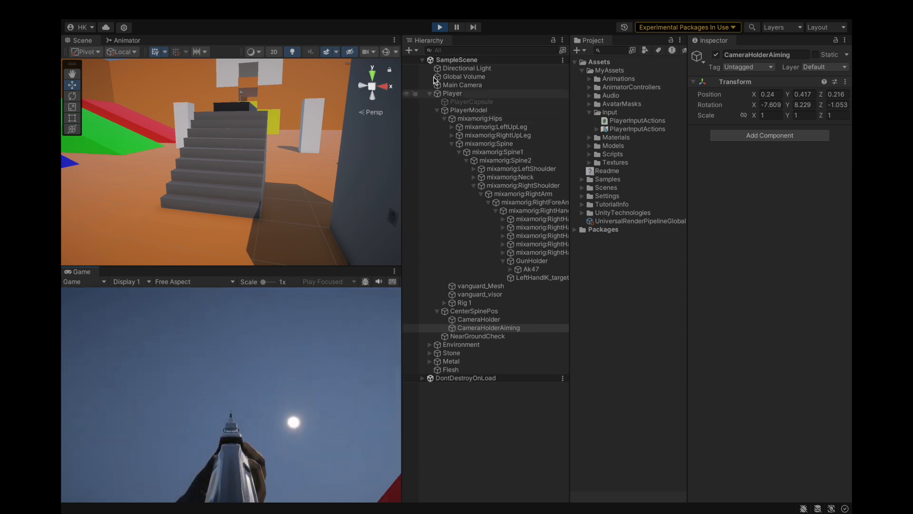
pyautogui.click(438, 27)
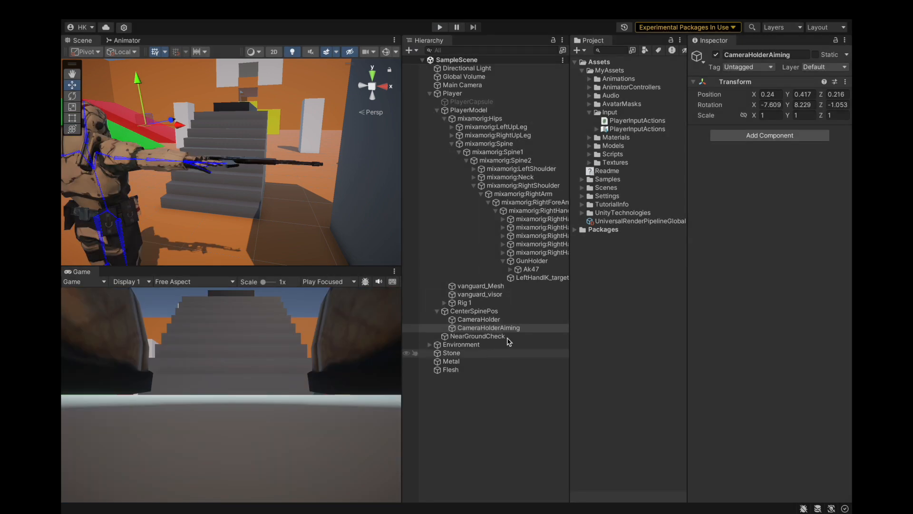
# Step: Clear the CameraHolderAiming selection and leave the Player object expanded in the scene hierarchy
pyautogui.click(429, 93)
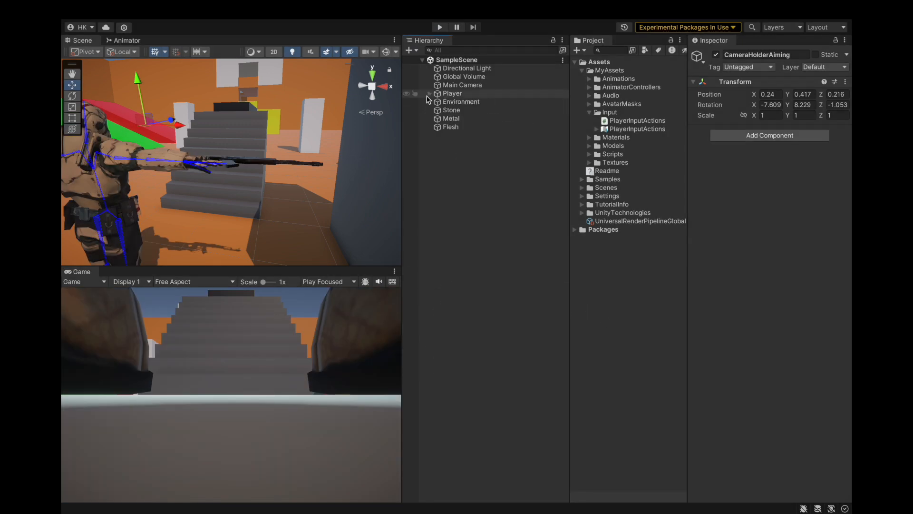
pyautogui.click(445, 138)
pyautogui.click(429, 94)
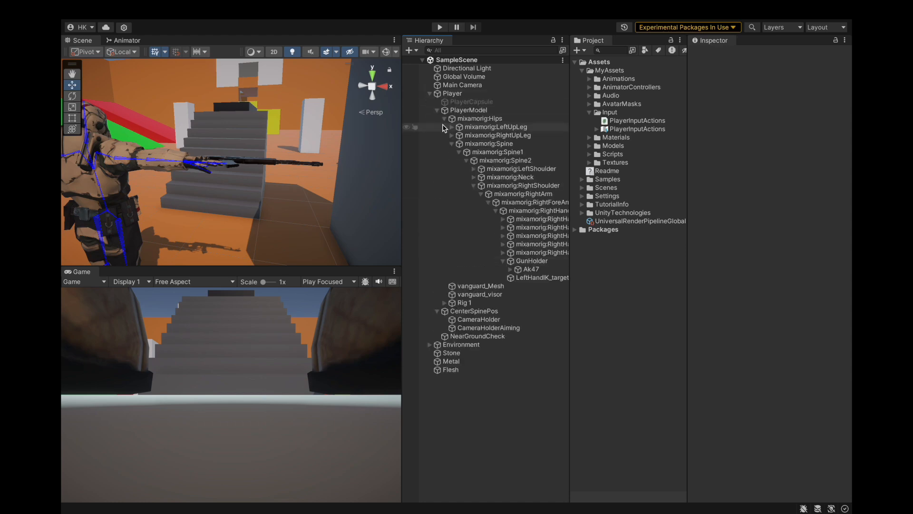
# Step: Switch to the code editor and review the if (isAiming) and else camera assignments in LateUpdate of PlayerController.cs
pyautogui.hotkey('ctrl', 'Right')
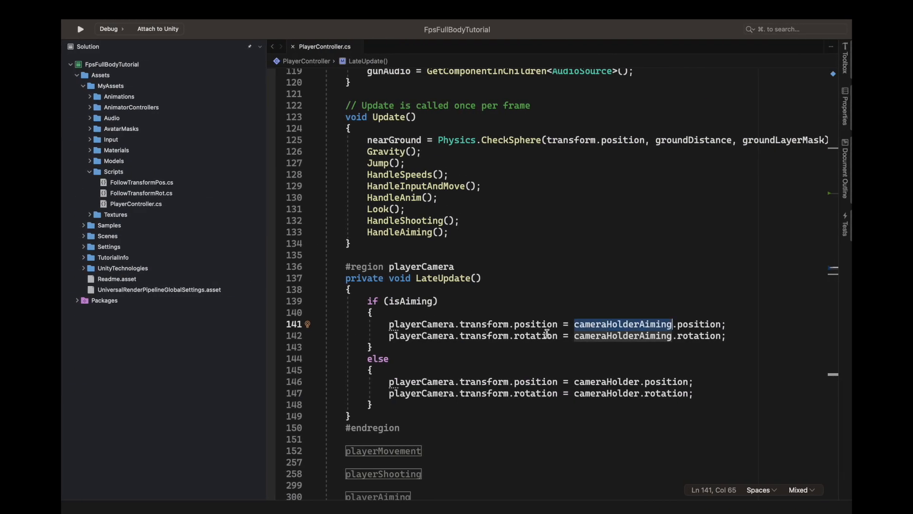
pyautogui.moveTo(388, 324); pyautogui.dragTo(728, 337)
pyautogui.click(761, 338)
pyautogui.scroll(-3, 591, 400)
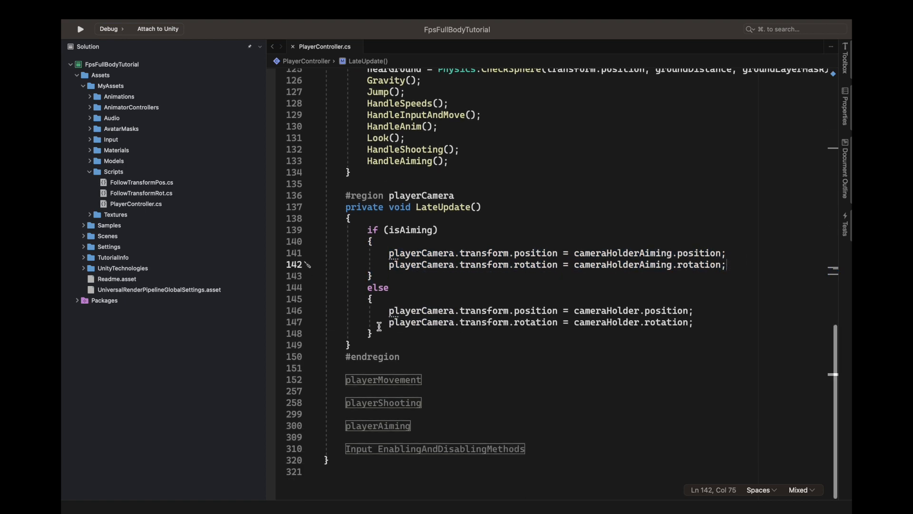
# Step: Switch to Unity, run the game, and walk the player into the yellow building with the rifle aimed
pyautogui.hotkey('ctrl', 'Left')
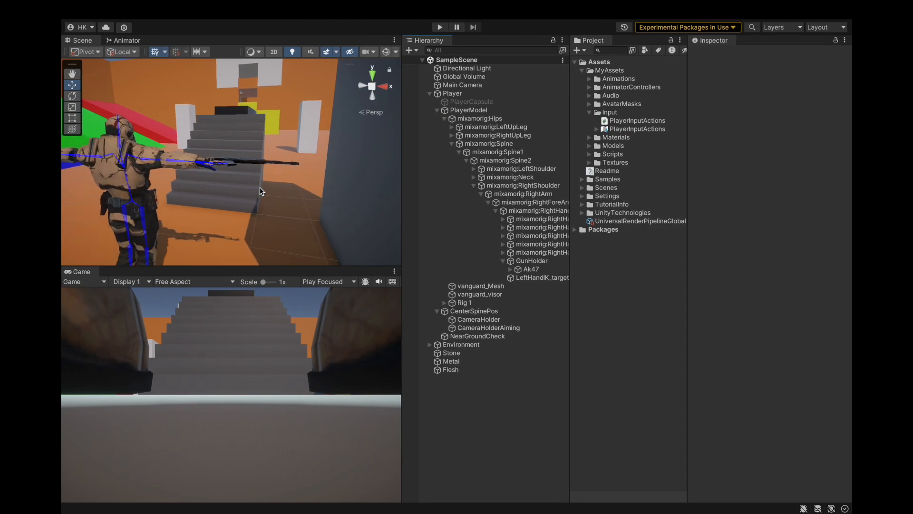
pyautogui.hotkey('ctrl', 'p')
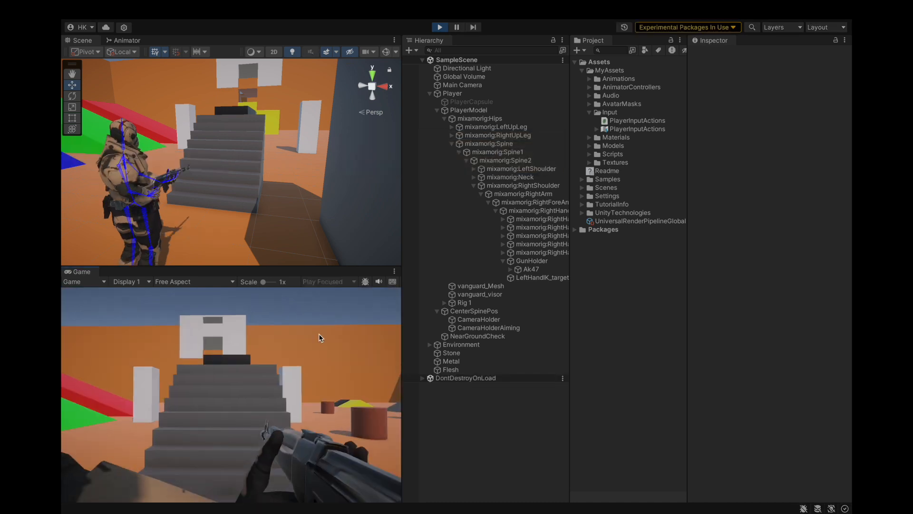
pyautogui.press('w')
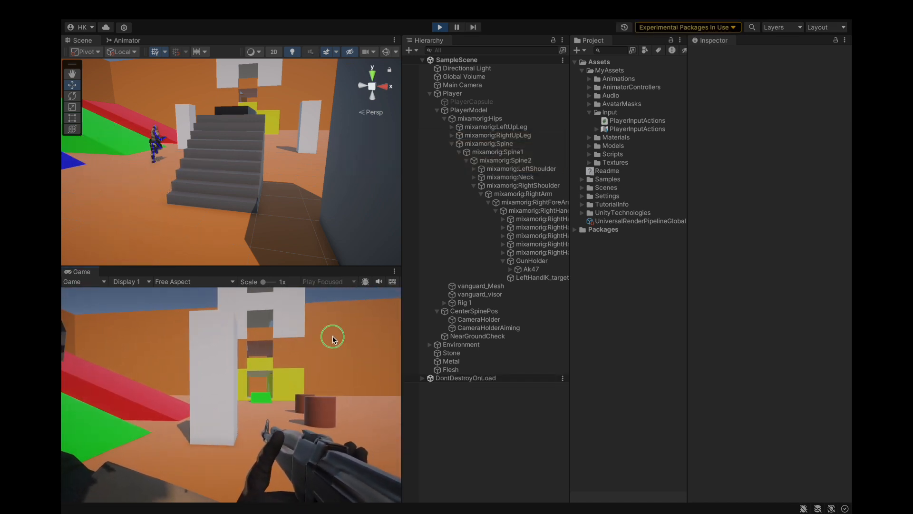
pyautogui.rightClick(333, 335)
pyautogui.press('w')
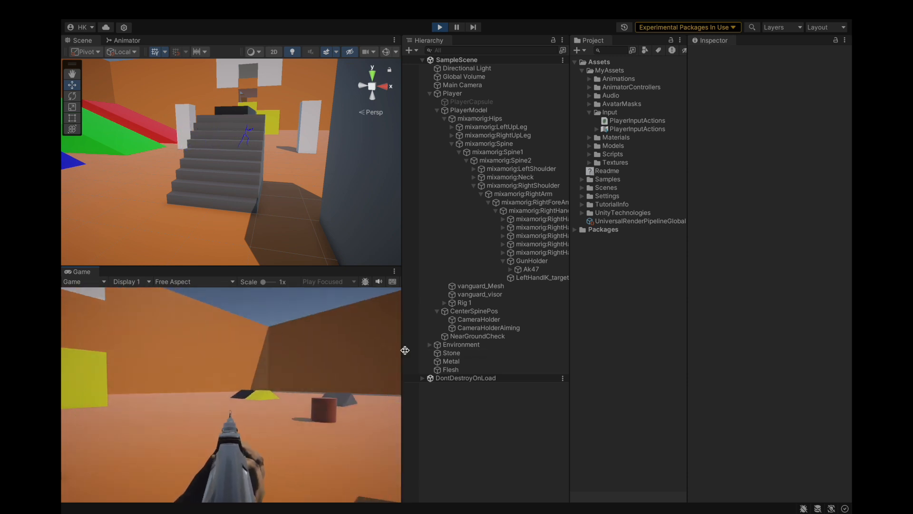
pyautogui.press('w')
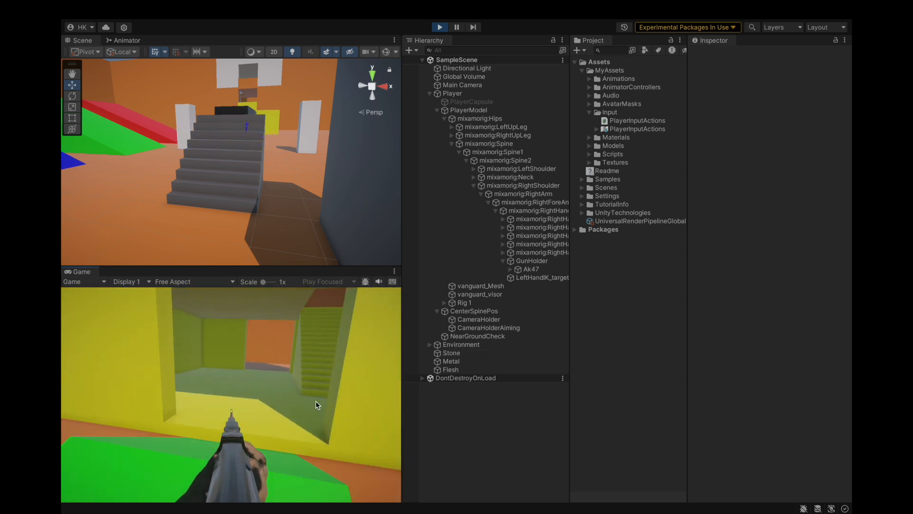
pyautogui.press('w')
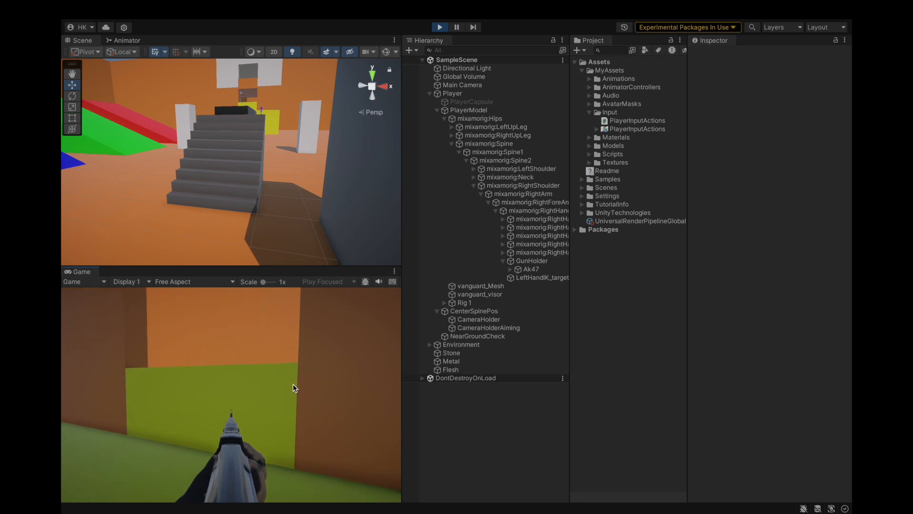
pyautogui.press('w')
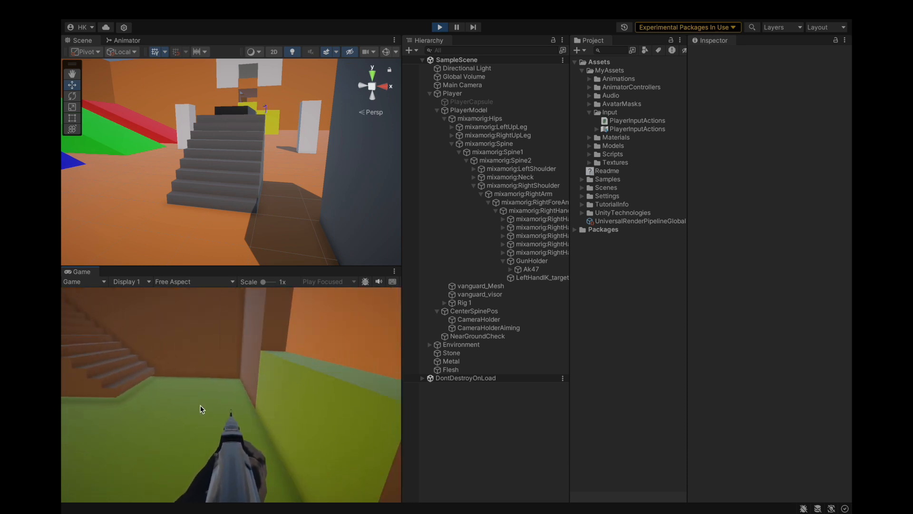
pyautogui.press('w')
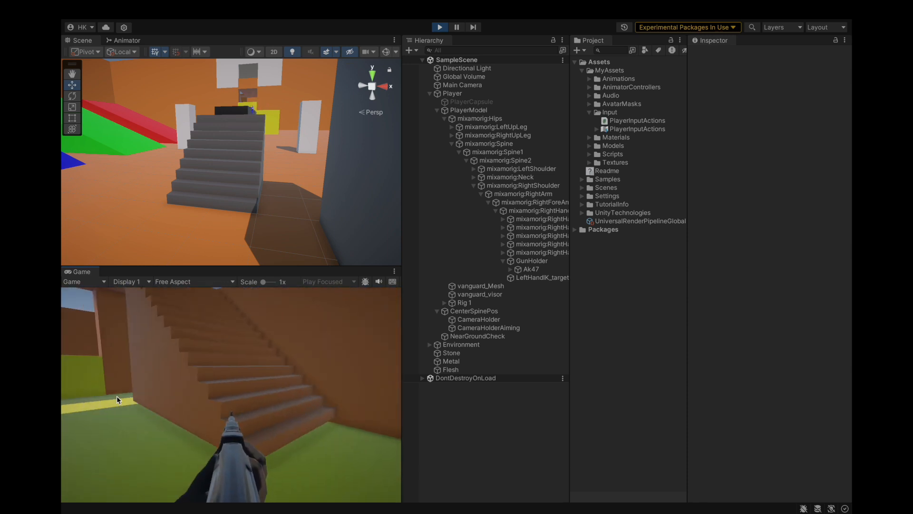
# Step: Climb the building's stairs to the top floor while aiming to check the camera on steps
pyautogui.press('w')
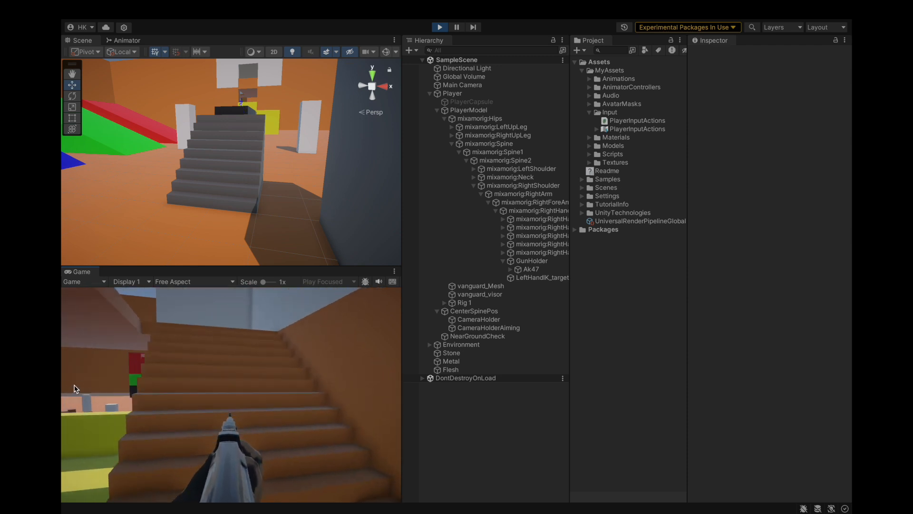
pyautogui.press('w')
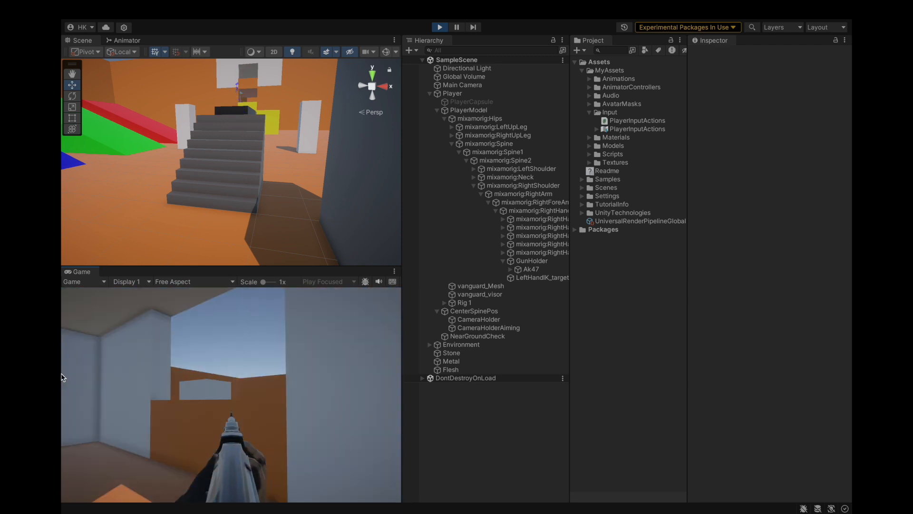
pyautogui.press('w')
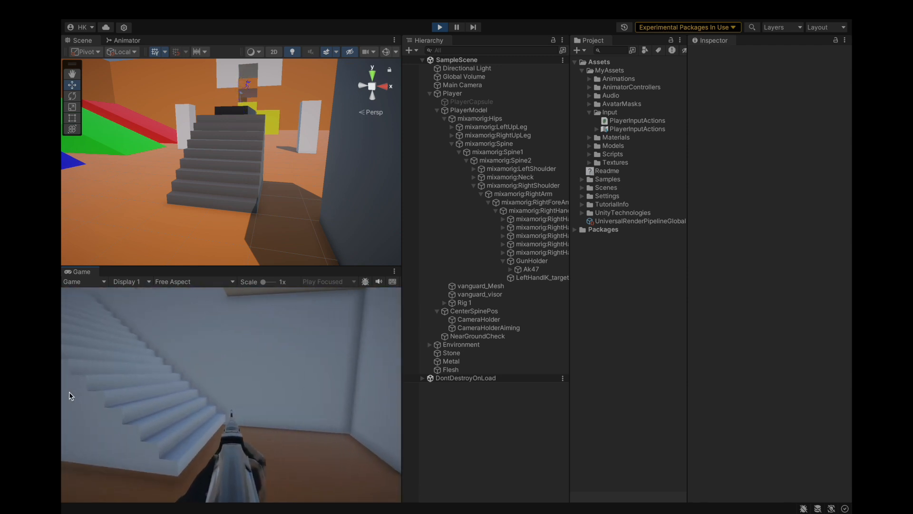
pyautogui.press('w')
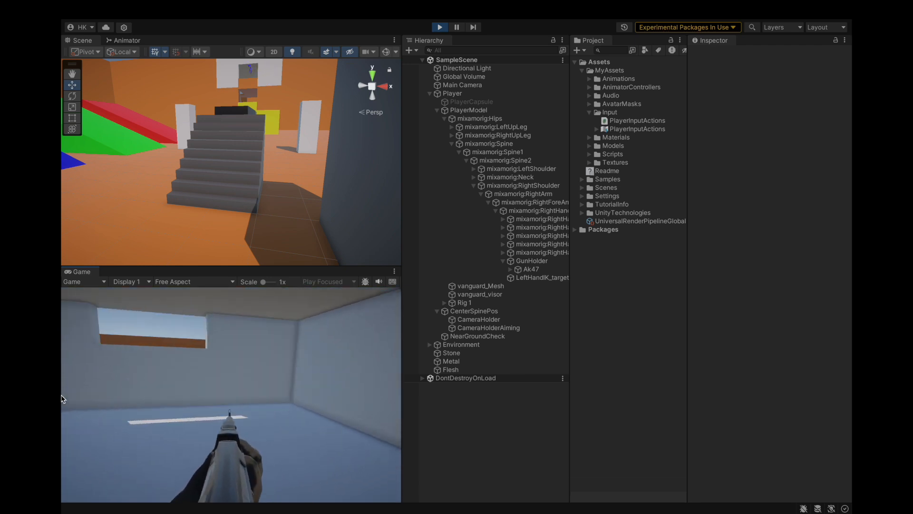
pyautogui.press('w')
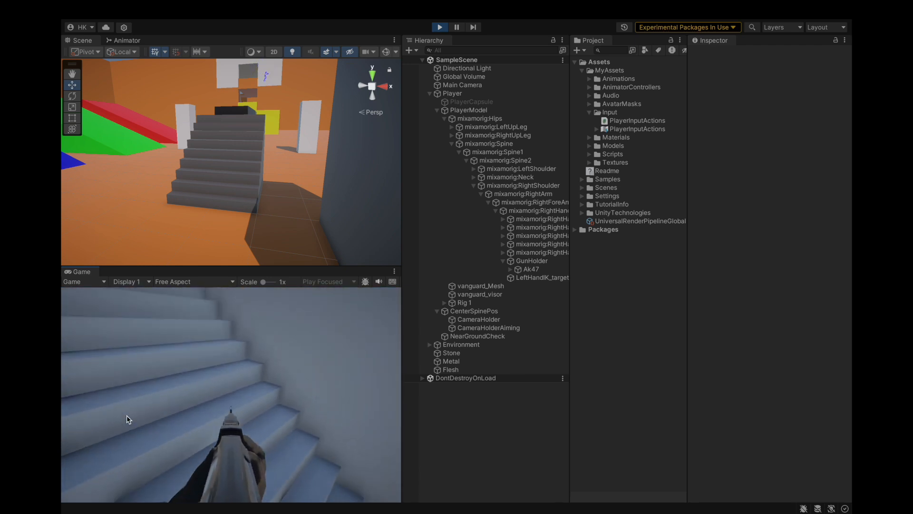
pyautogui.press('w')
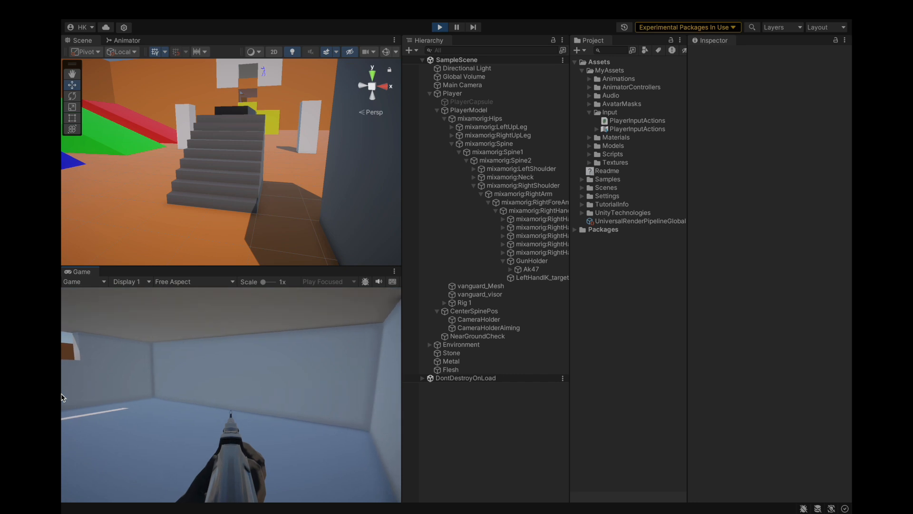
pyautogui.press('w')
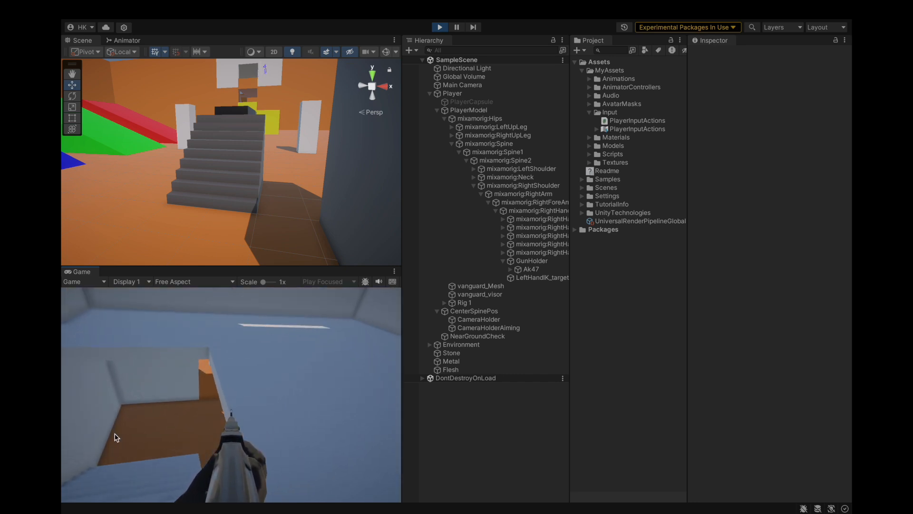
# Step: Walk the aiming player down through the building, across its yellow floor and out onto the green block
pyautogui.press('w')
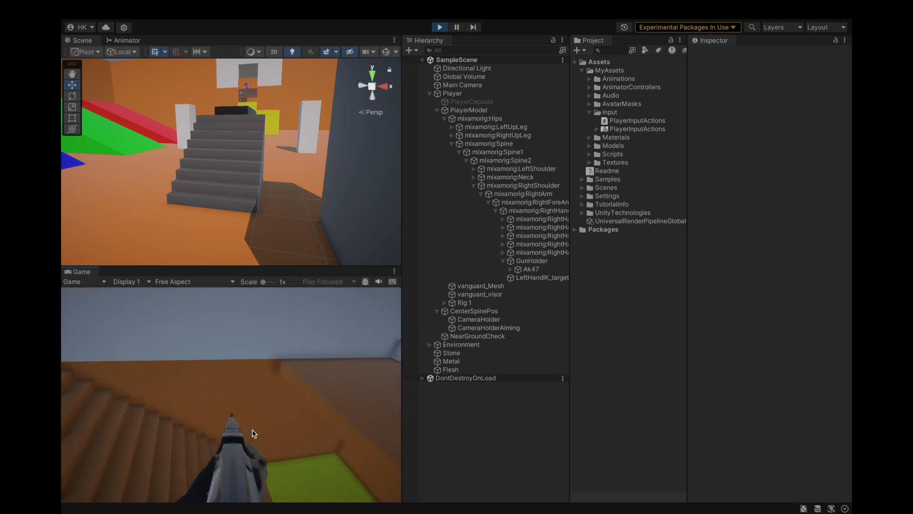
pyautogui.press('w')
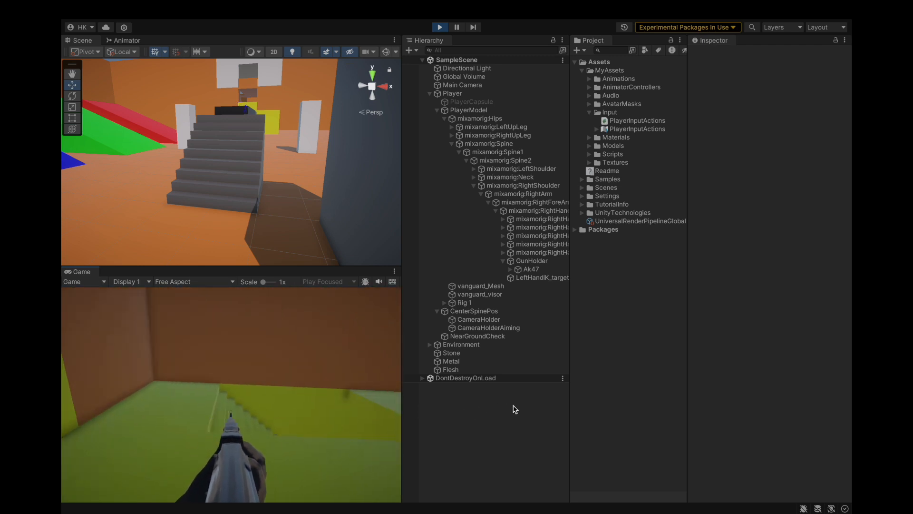
pyautogui.click(361, 415)
pyautogui.press('w')
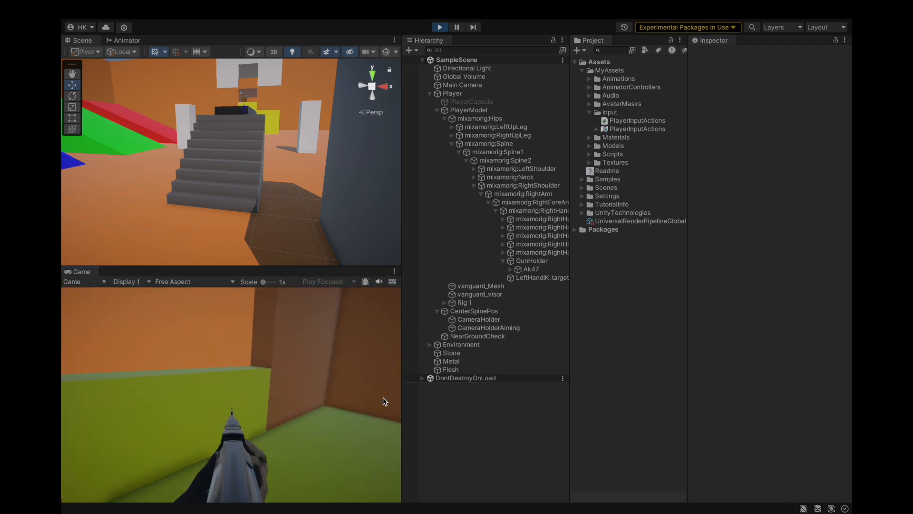
pyautogui.press('w')
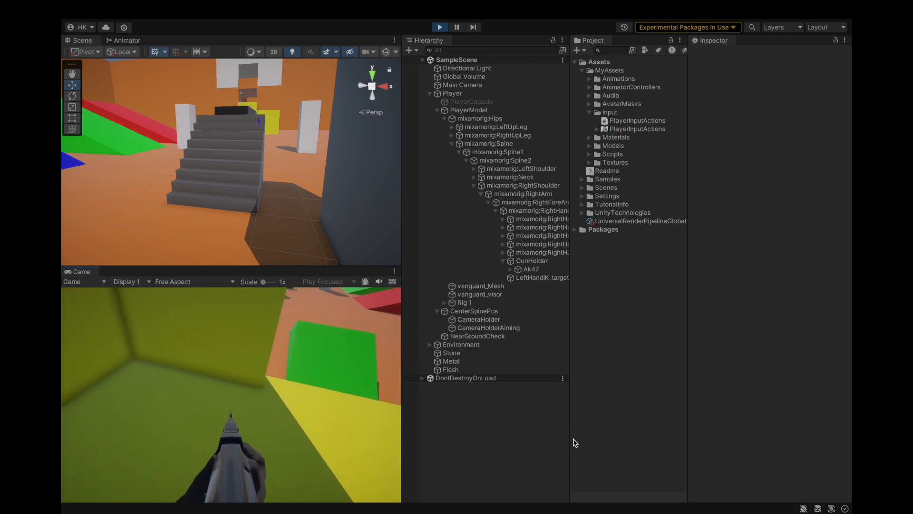
pyautogui.press('w')
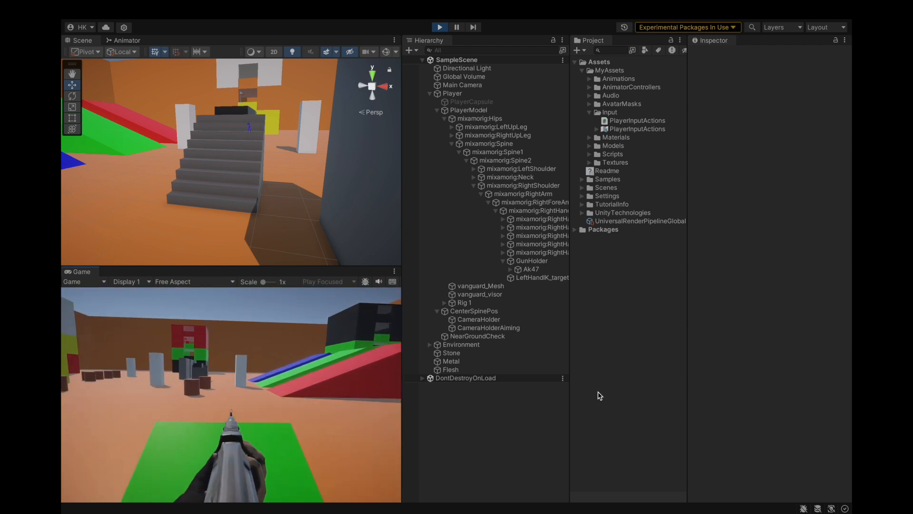
# Step: Move the player over the red, blue and green ramps while aiming, and stop the game
pyautogui.press('w')
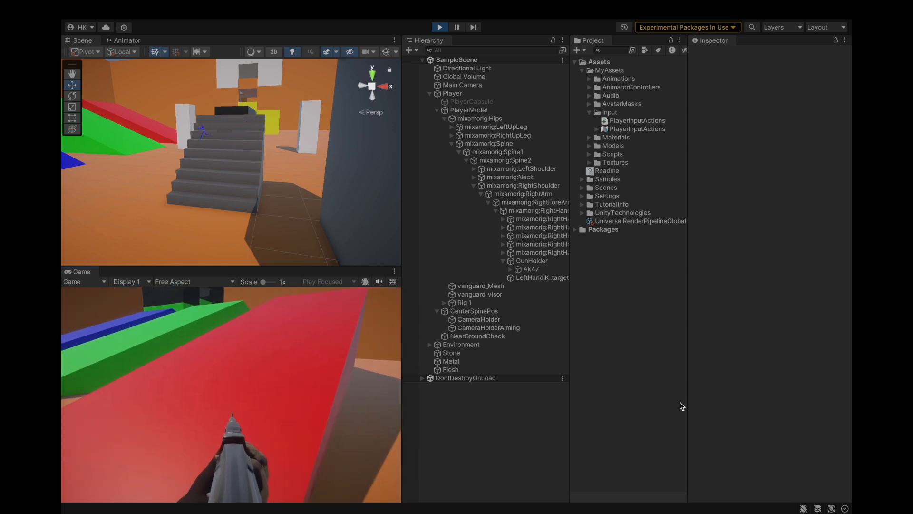
pyautogui.press('w')
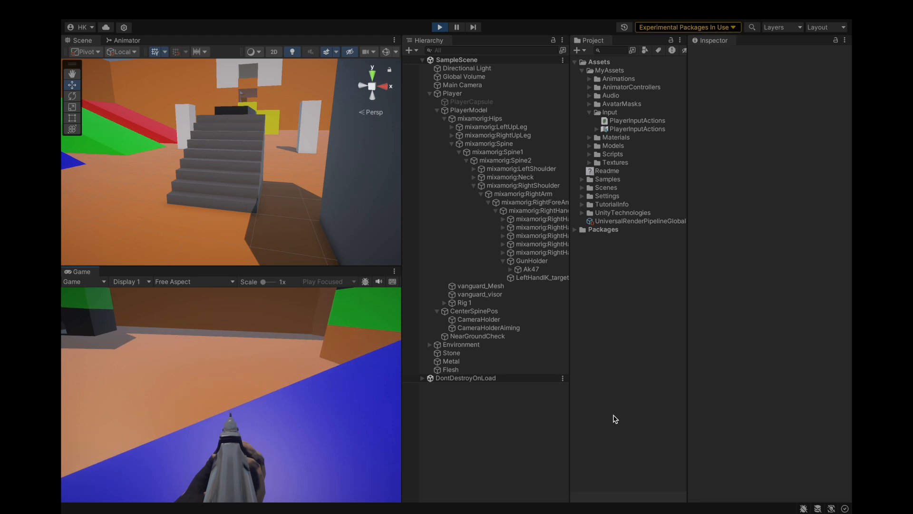
pyautogui.press('w')
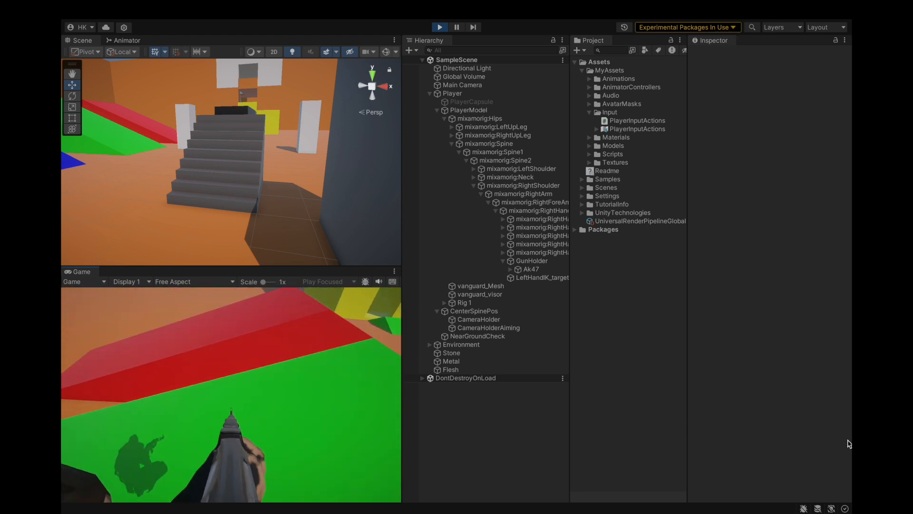
pyautogui.press('w')
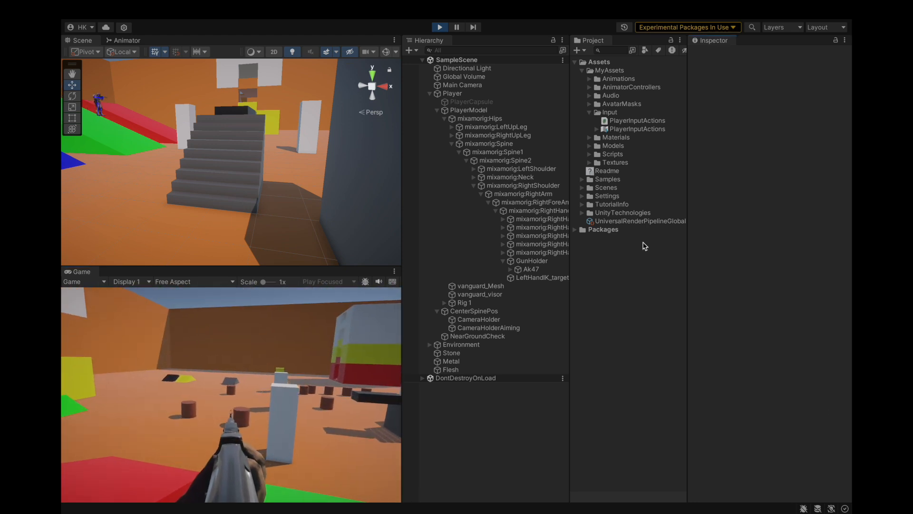
pyautogui.click(440, 27)
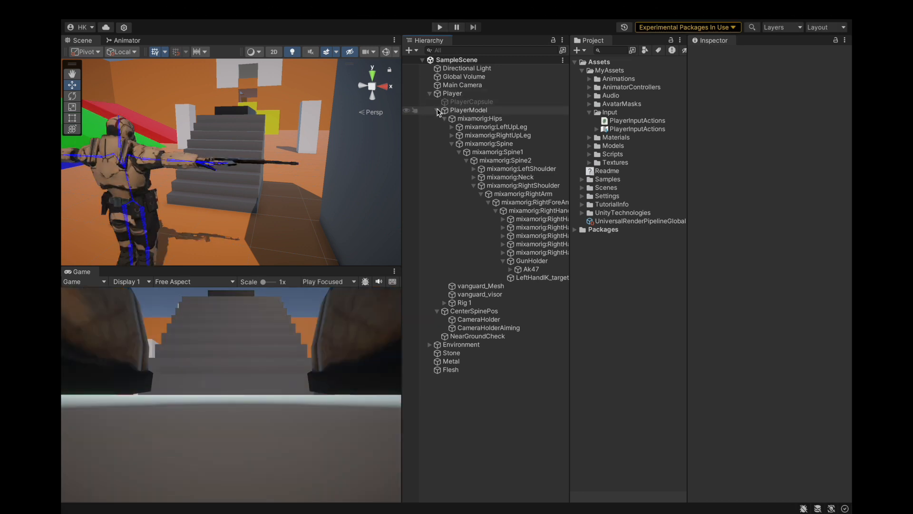
# Step: Collapse PlayerModel in the scene hierarchy and examine the character from the front in the scene
pyautogui.click(437, 110)
pyautogui.keyDown('alt'); pyautogui.moveTo(314, 177); pyautogui.dragTo(80, 180); pyautogui.keyUp('alt')
pyautogui.keyDown('alt'); pyautogui.moveTo(245, 164); pyautogui.dragTo(151, 162); pyautogui.keyUp('alt')
pyautogui.scroll(-5, 185, 159)
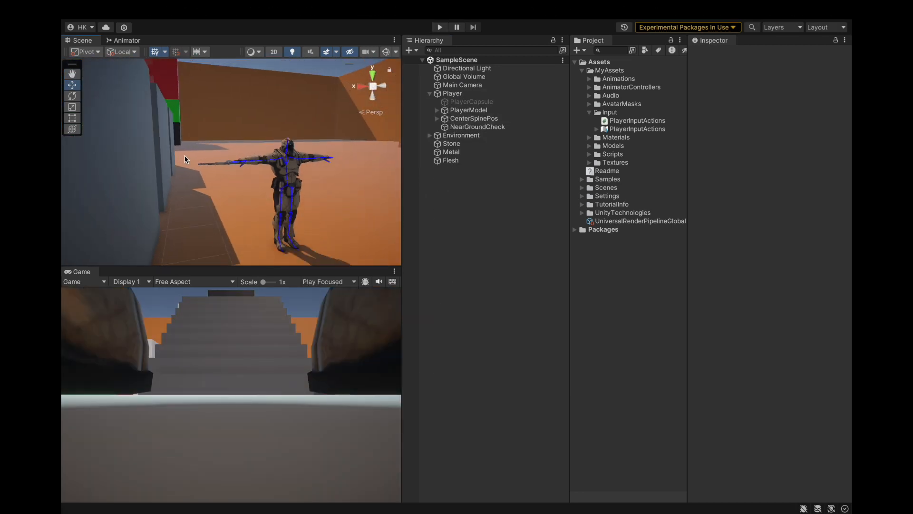
pyautogui.keyDown('alt'); pyautogui.moveTo(306, 179); pyautogui.dragTo(251, 178); pyautogui.keyUp('alt')
pyautogui.scroll(-5, 252, 178)
pyautogui.scroll(3, 308, 176)
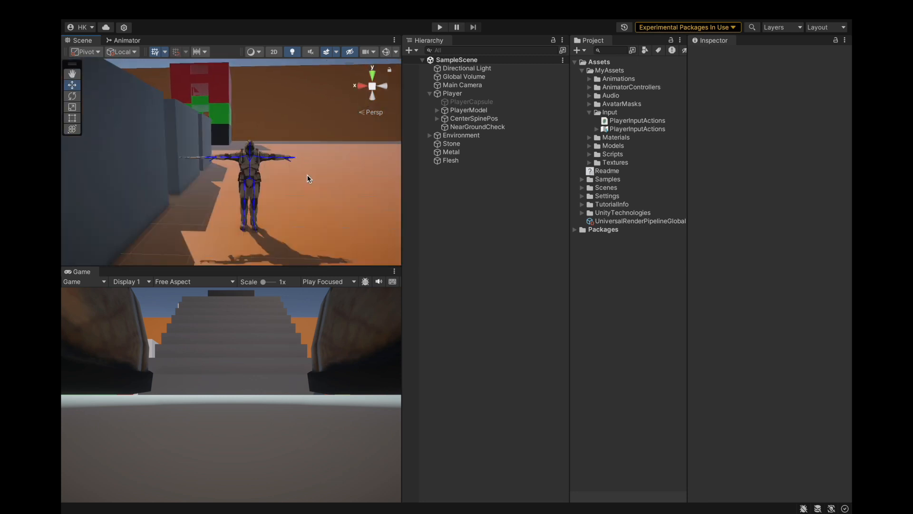
pyautogui.scroll(3, 307, 179)
pyautogui.keyDown('alt'); pyautogui.moveTo(181, 183); pyautogui.dragTo(300, 179); pyautogui.keyUp('alt')
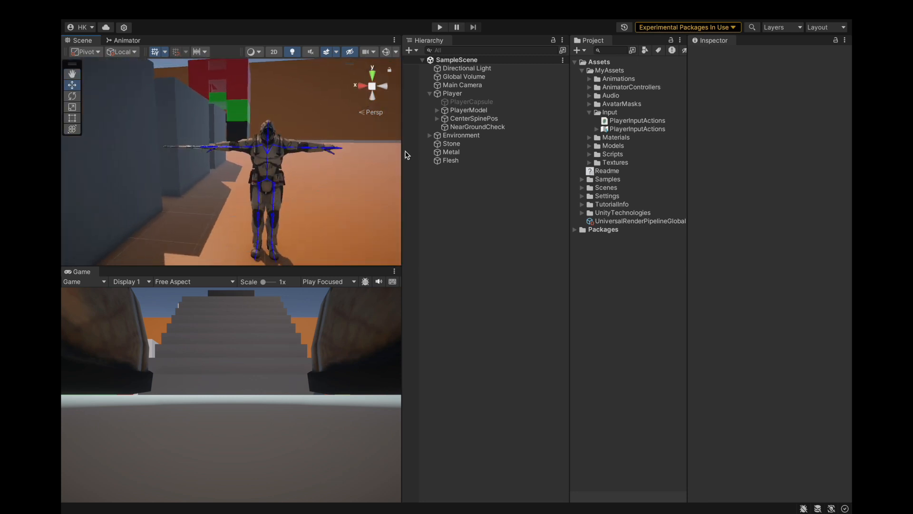
# Step: Expand PlayerModel and CenterSpinePos in the scene hierarchy, and run the game
pyautogui.click(436, 110)
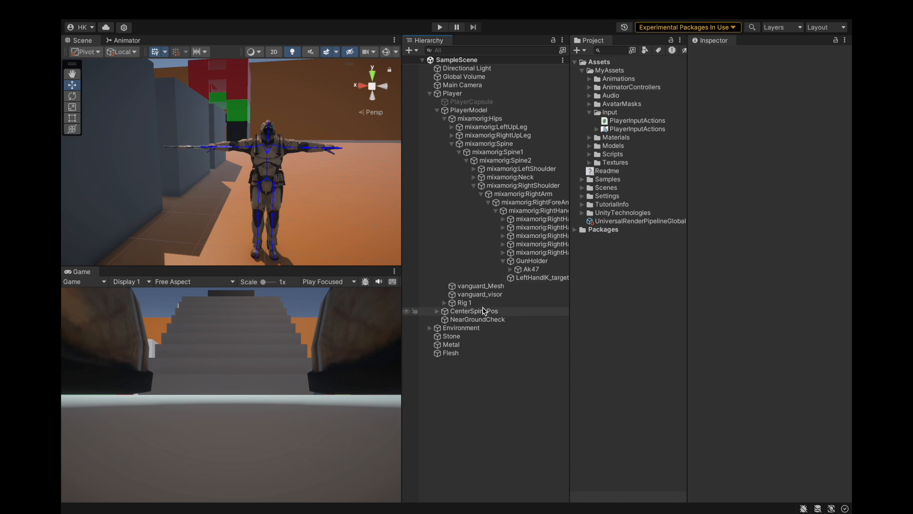
pyautogui.click(434, 312)
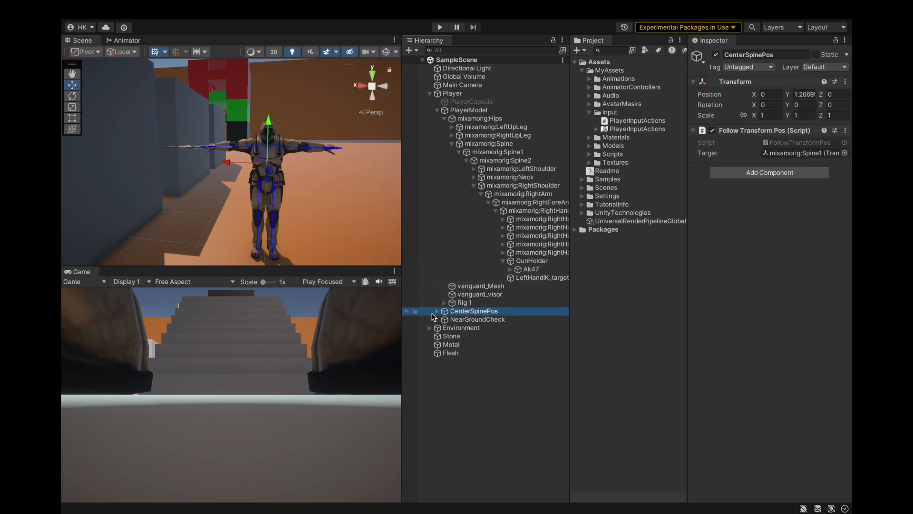
pyautogui.click(439, 27)
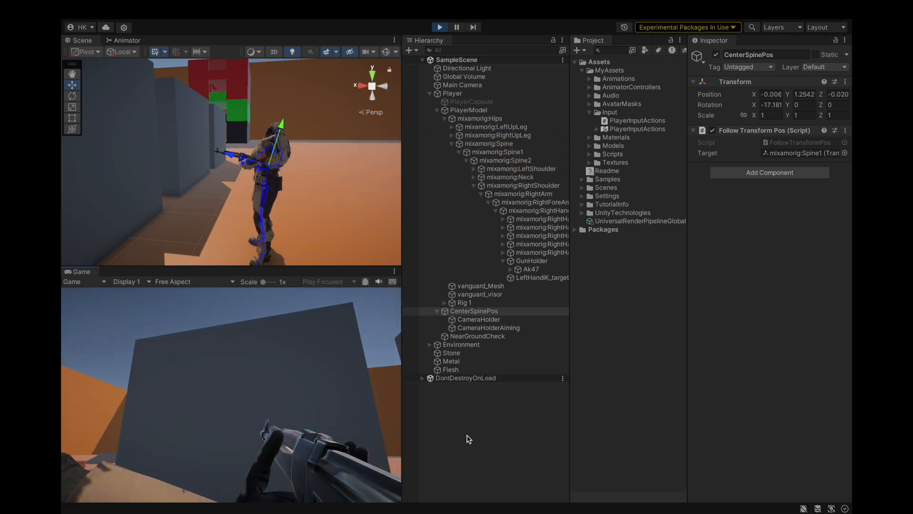
pyautogui.click(485, 448)
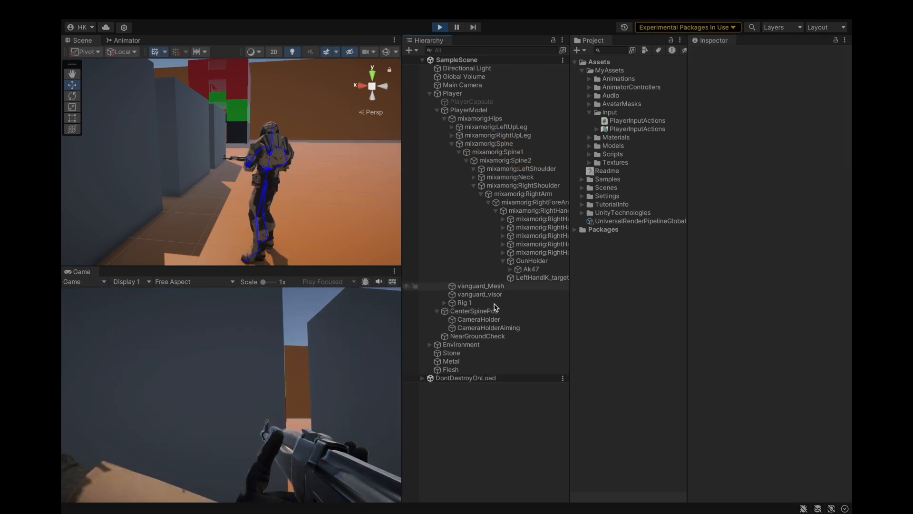
# Step: Frame CameraHolder in the scene and rotate it about its Z axis to about -12.5 degrees
pyautogui.click(484, 322)
pyautogui.press('f')
pyautogui.scroll(10, 229, 196)
pyautogui.keyDown('alt'); pyautogui.moveTo(227, 199); pyautogui.dragTo(293, 195); pyautogui.keyUp('alt')
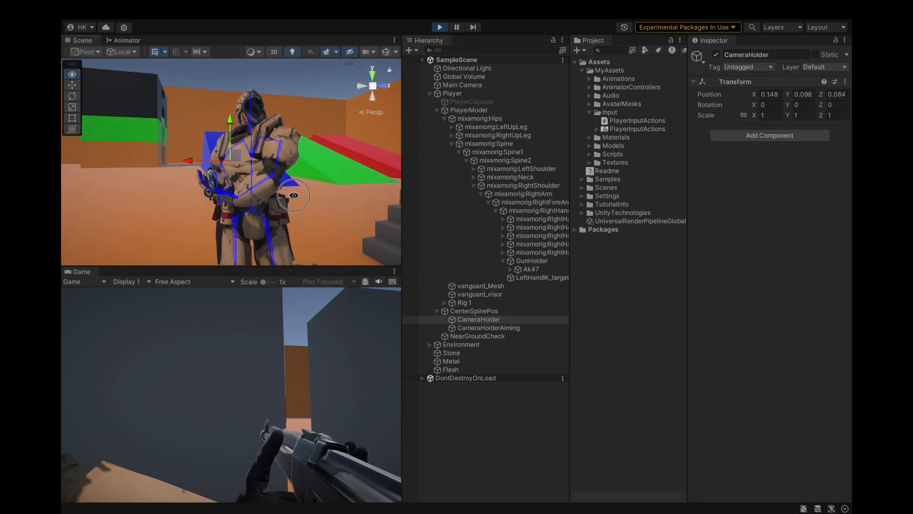
pyautogui.moveTo(201, 135); pyautogui.dragTo(190, 143)
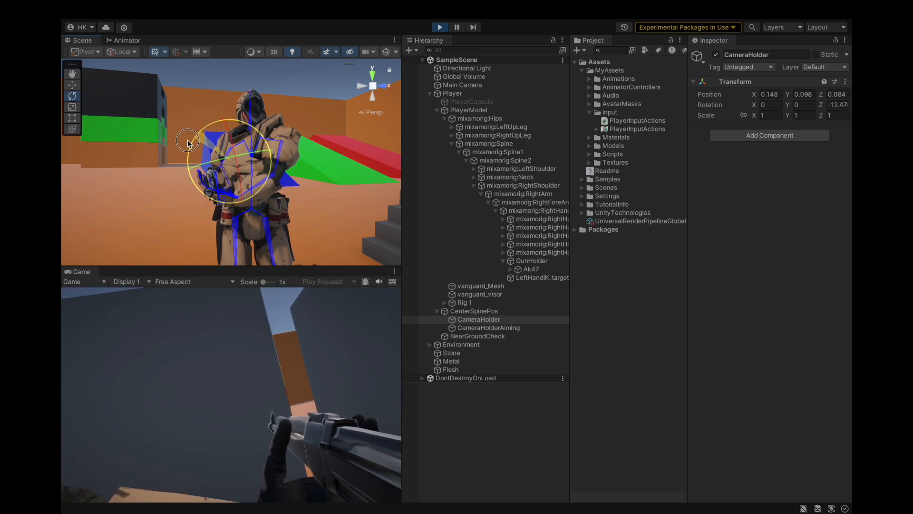
# Step: Look around the level with the tilted camera and undo the CameraHolder rotation
pyautogui.click(493, 404)
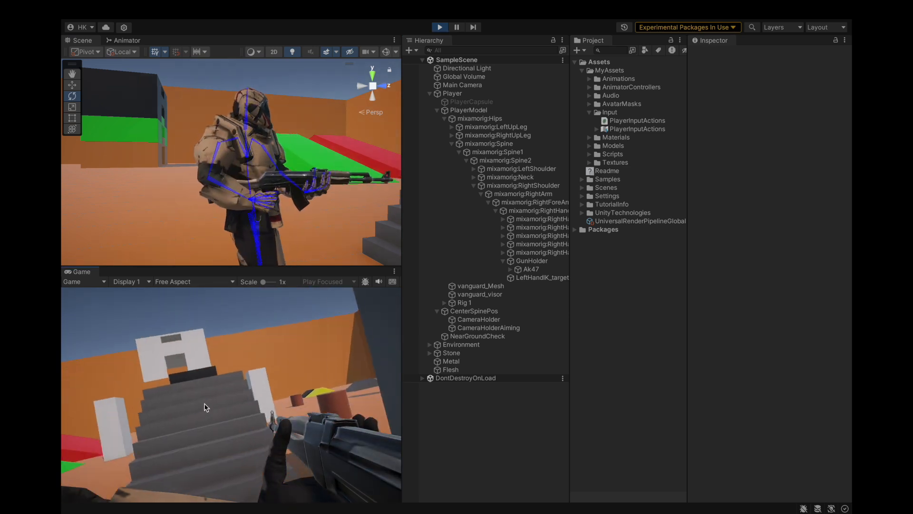
pyautogui.click(441, 384)
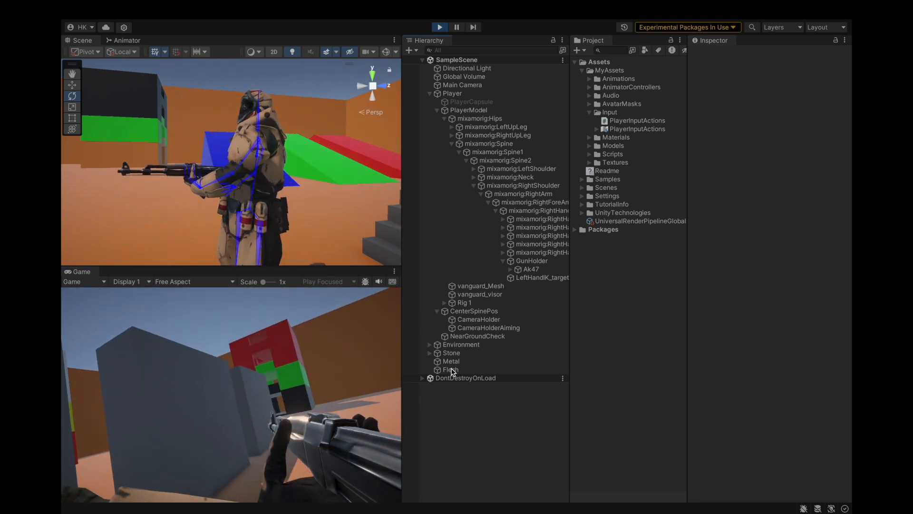
pyautogui.hotkey('ctrl', 'z')
pyautogui.hotkey('ctrl', 'z')
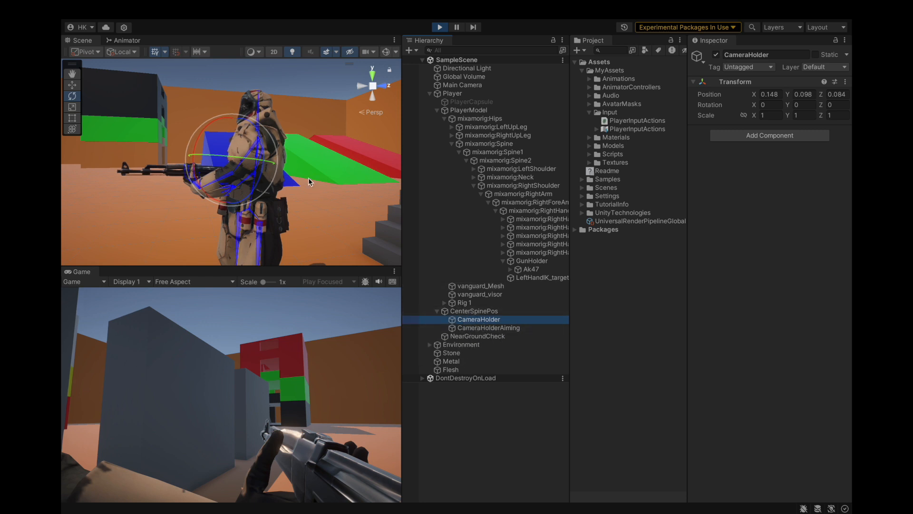
# Step: Rotate GunHolder, the parent of the Ak47, about its Z axis to about 98 degrees
pyautogui.keyDown('alt'); pyautogui.moveTo(212, 201); pyautogui.dragTo(255, 208); pyautogui.keyUp('alt')
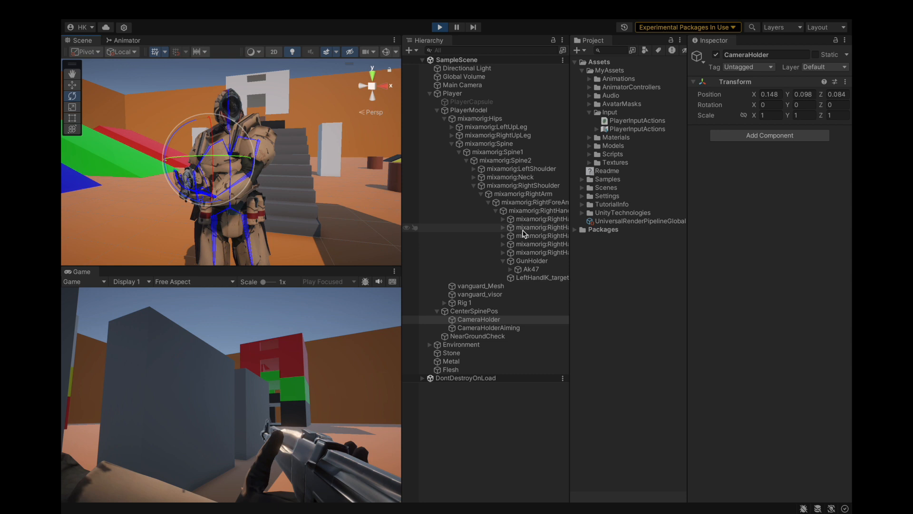
pyautogui.click(530, 269)
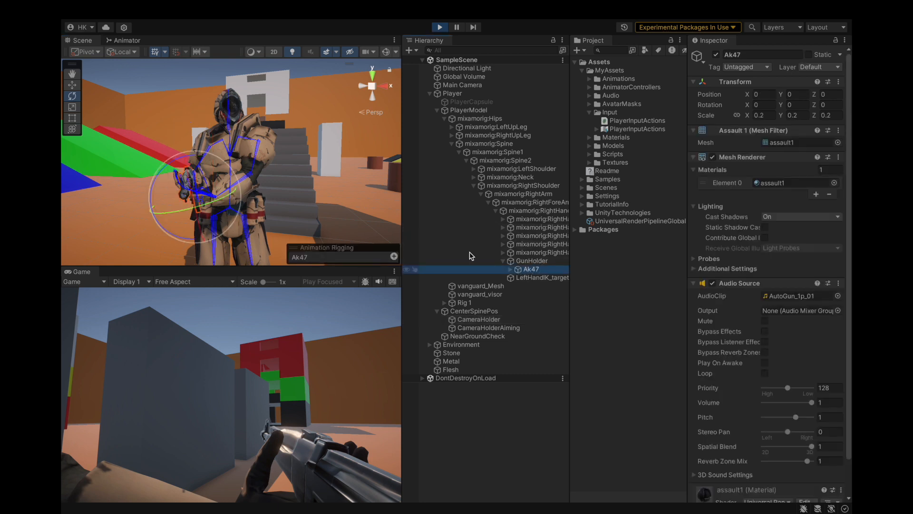
pyautogui.click(530, 260)
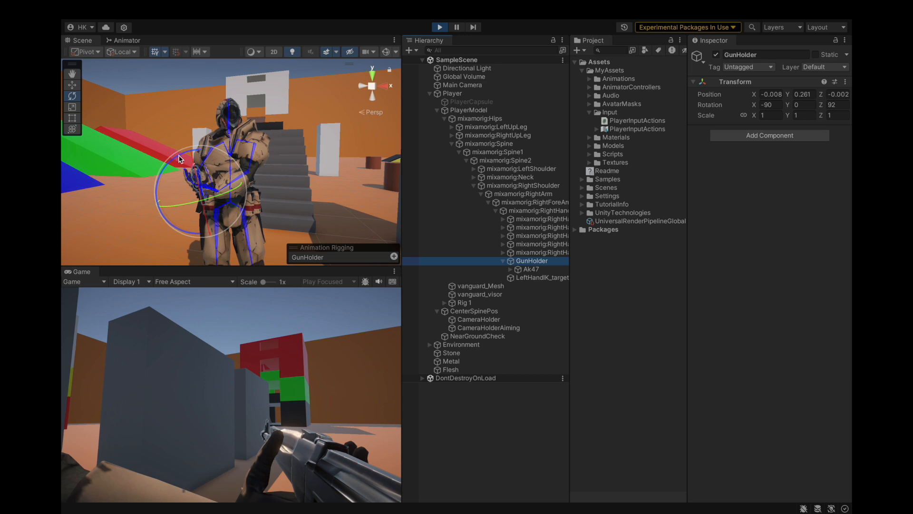
pyautogui.moveTo(183, 157); pyautogui.dragTo(187, 158)
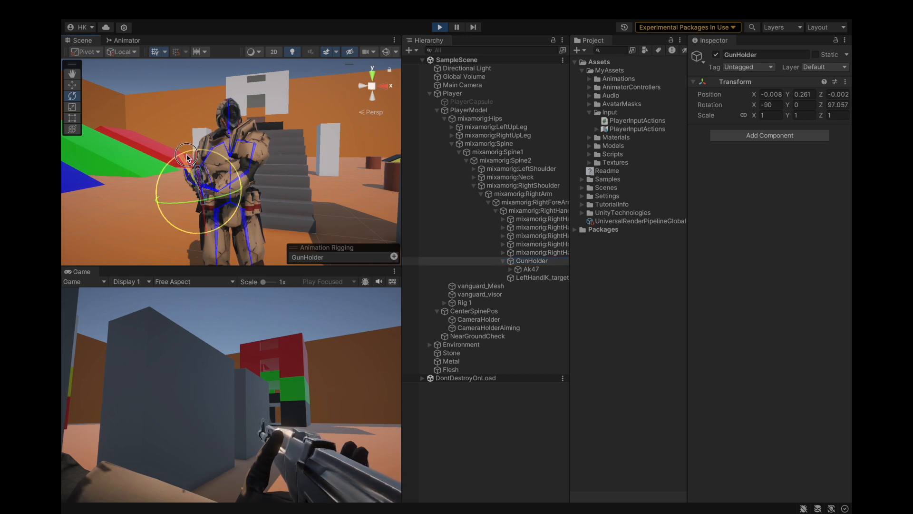
# Step: Test the rotated rifle in the game by aiming, firing at the grey walls and reloading
pyautogui.click(279, 447)
pyautogui.rightClick(279, 447)
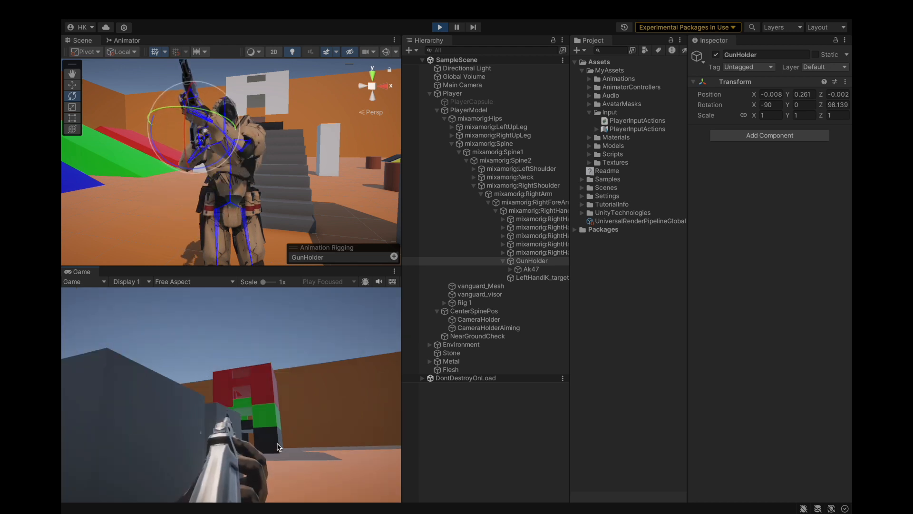
pyautogui.click(296, 445)
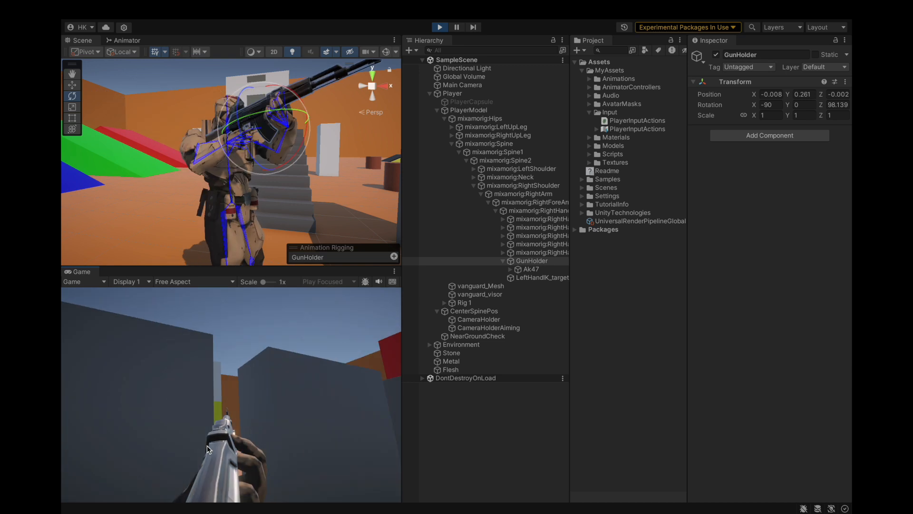
pyautogui.click(154, 472)
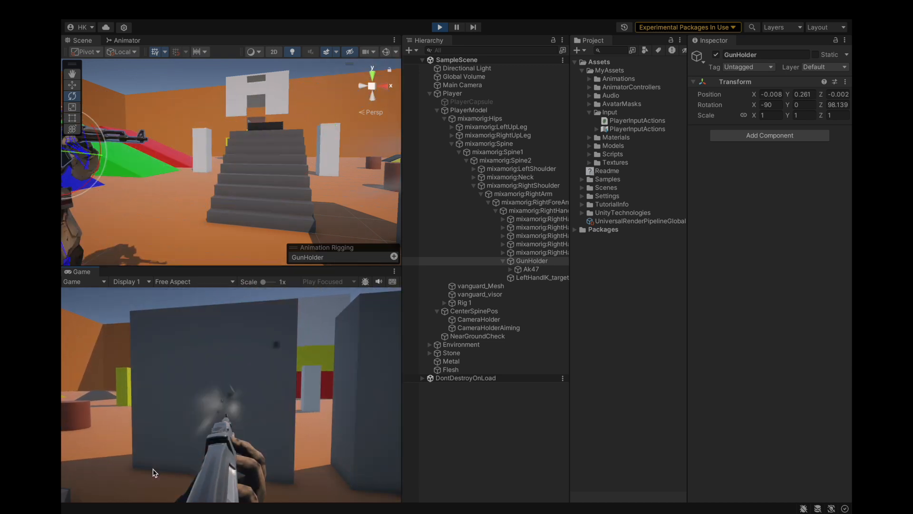
pyautogui.click(150, 471)
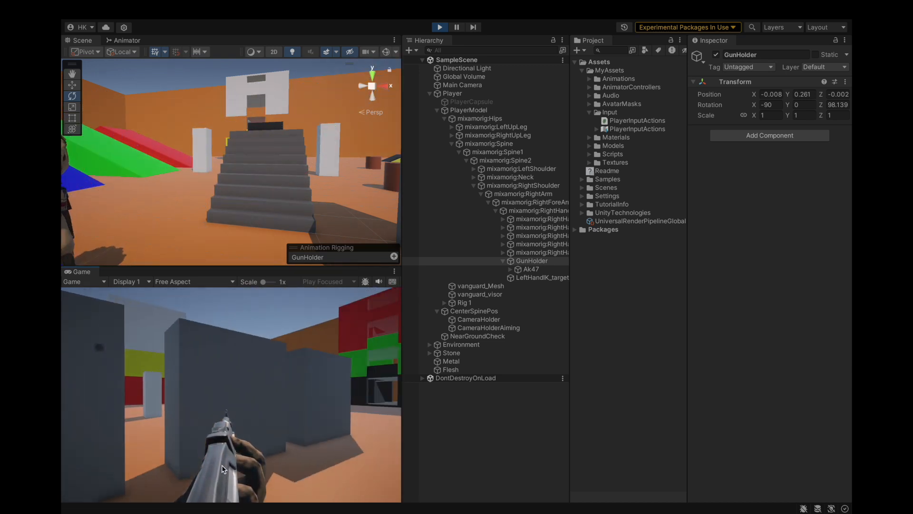
pyautogui.click(222, 465)
pyautogui.press('r')
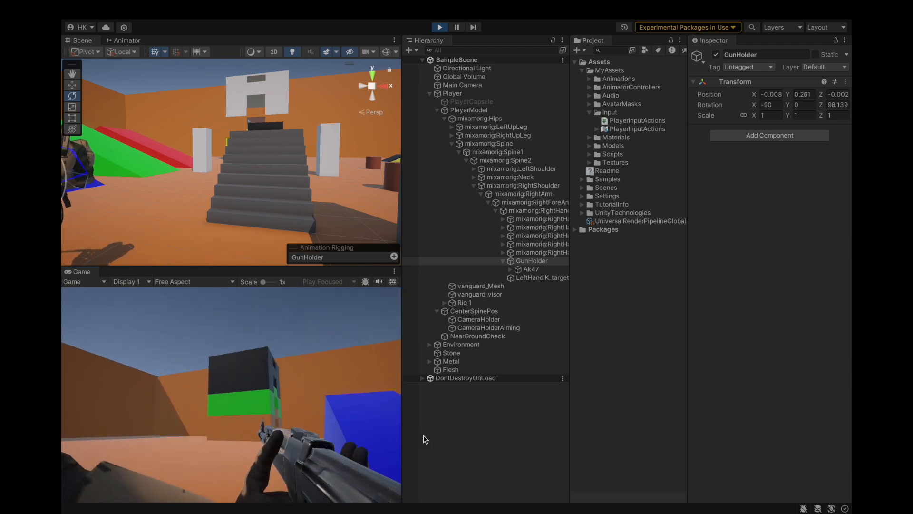
# Step: Set GunHolder's Z rotation to 99 and aim the rifle in the game to check its alignment
pyautogui.click(456, 445)
pyautogui.click(513, 324)
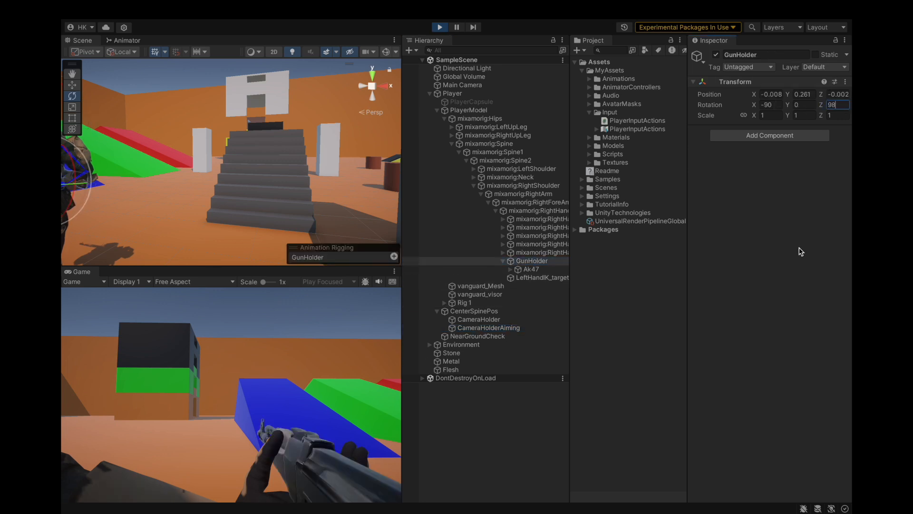
pyautogui.press('BackSpace')
pyautogui.write('9')
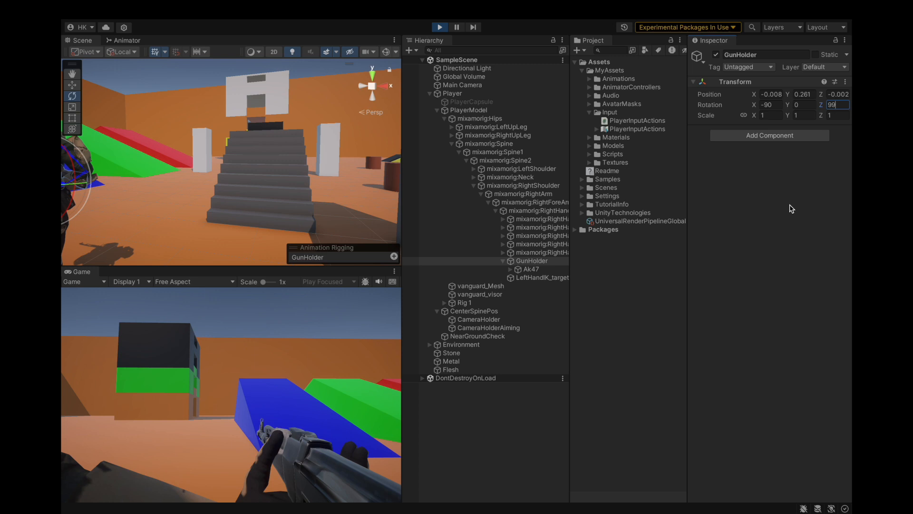
pyautogui.doubleClick(527, 261)
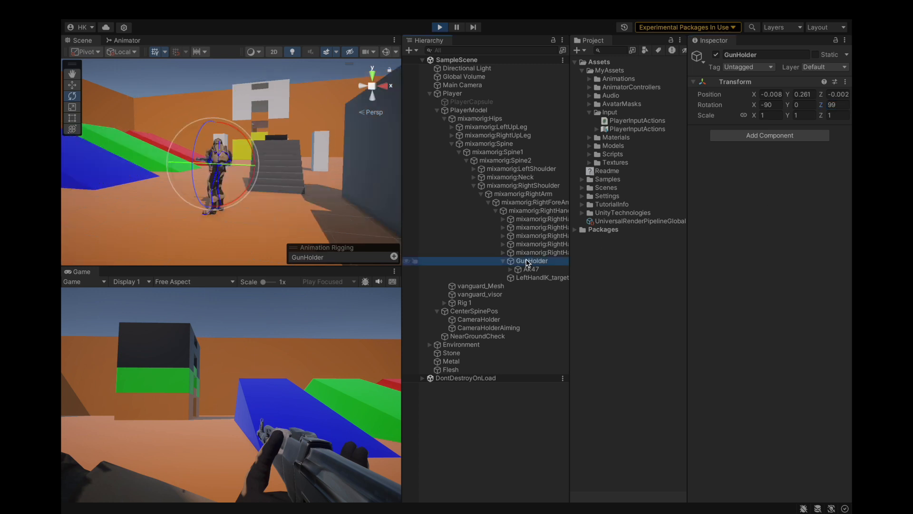
pyautogui.rightClick(265, 352)
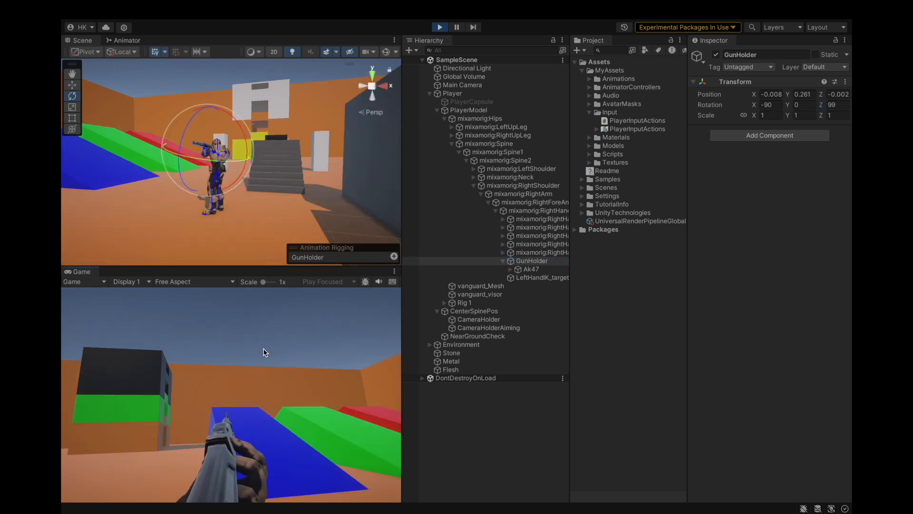
# Step: Set GunHolder's Z rotation to 98 and test the rifle in the game by looking around and aiming
pyautogui.click(523, 263)
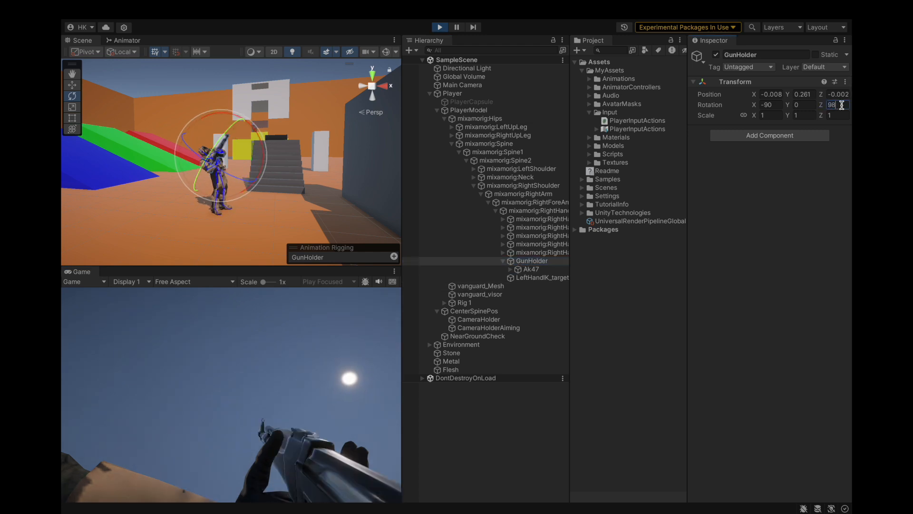
pyautogui.click(304, 328)
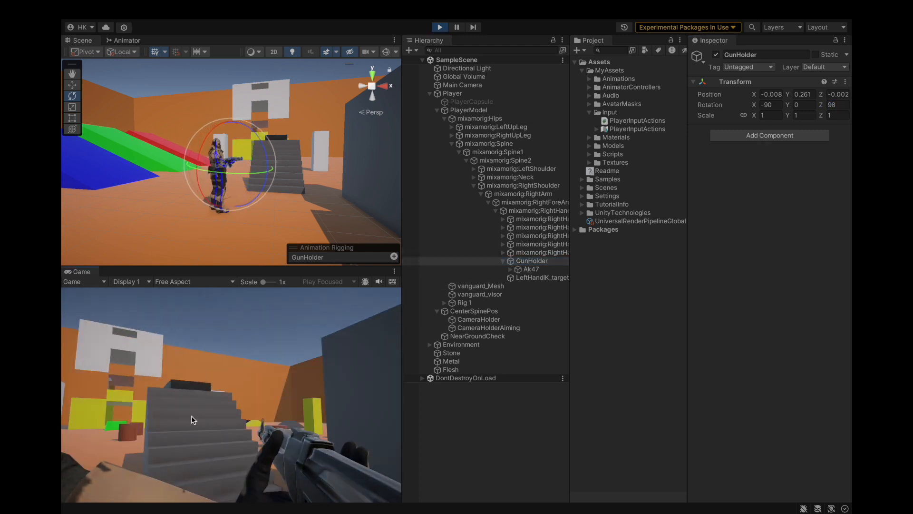
pyautogui.rightClick(138, 433)
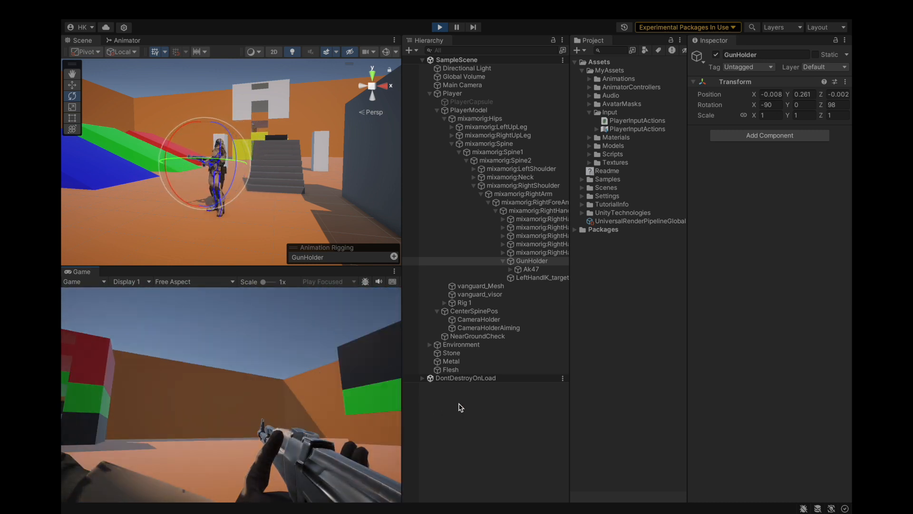
pyautogui.click(458, 406)
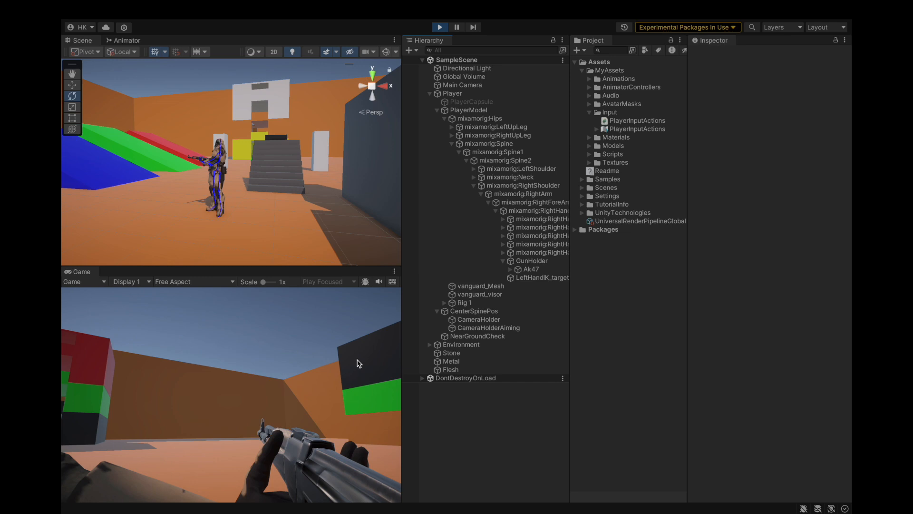
# Step: While aiming in the game, move CameraHolderAiming to about X 0.214 and Z 0.22
pyautogui.moveTo(357, 360); pyautogui.dragTo(480, 387, button='right')
pyautogui.click(464, 372)
pyautogui.click(528, 263)
pyautogui.click(527, 270)
pyautogui.click(475, 344)
pyautogui.click(490, 322)
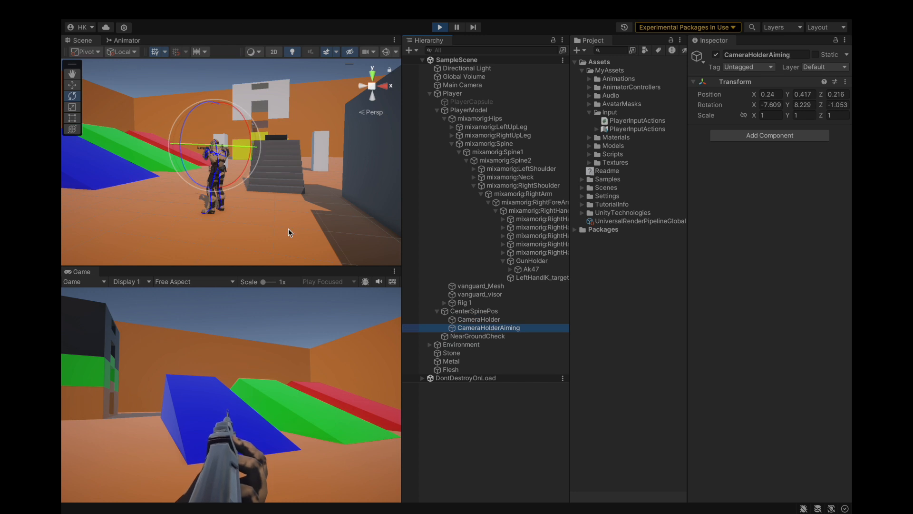
pyautogui.press('f')
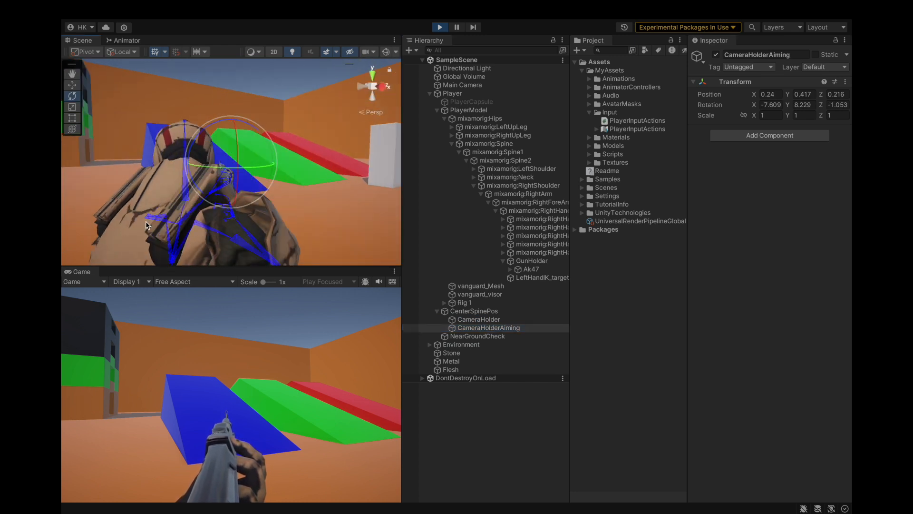
pyautogui.keyDown('alt'); pyautogui.moveTo(221, 229); pyautogui.dragTo(190, 228); pyautogui.keyUp('alt')
pyautogui.scroll(10, 233, 161)
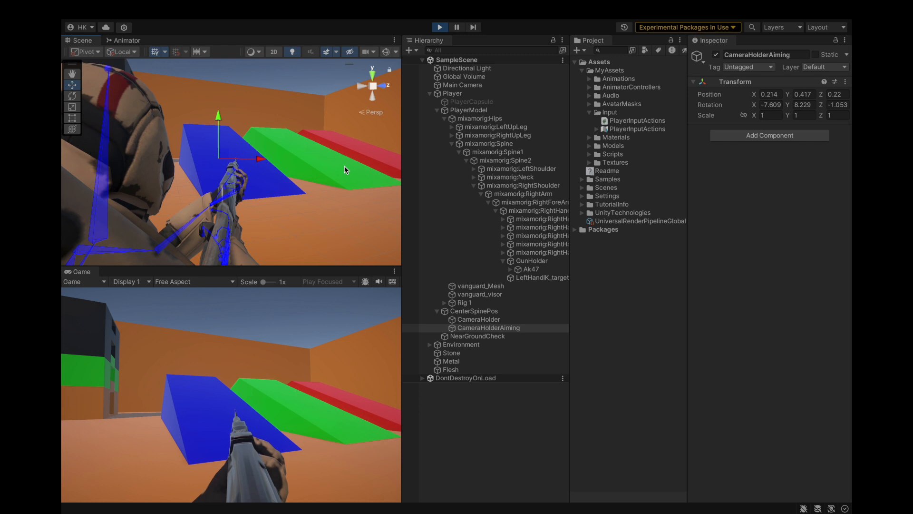
# Step: Rotate CameraHolderAiming about its Z axis to about 2.7 degrees and try to save the scene
pyautogui.moveTo(223, 119); pyautogui.dragTo(218, 119)
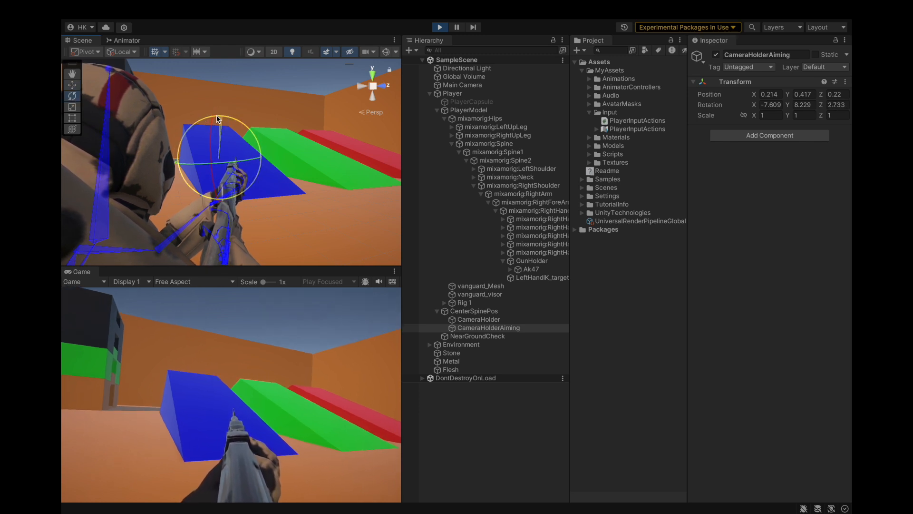
pyautogui.moveTo(138, 2)
pyautogui.press('super+s')
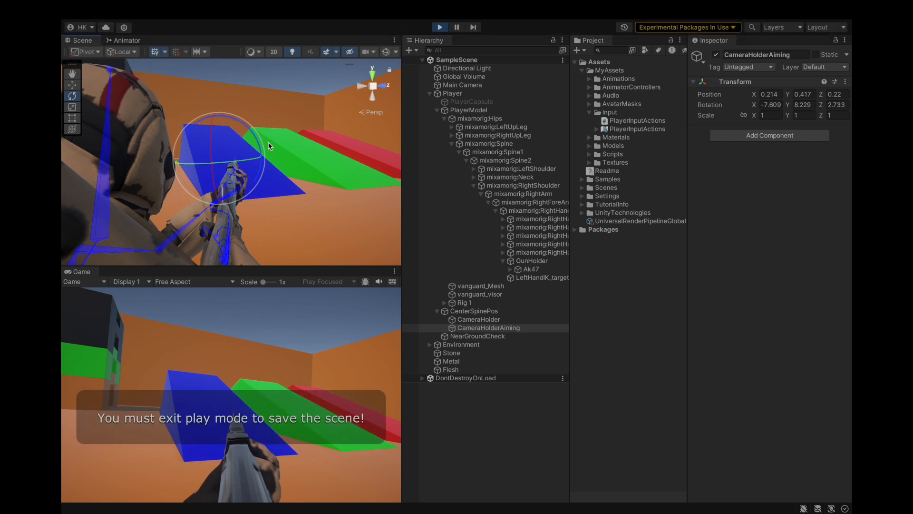
# Step: Set GunHolder's Z rotation to 100 and test the rifle in the game
pyautogui.click(512, 449)
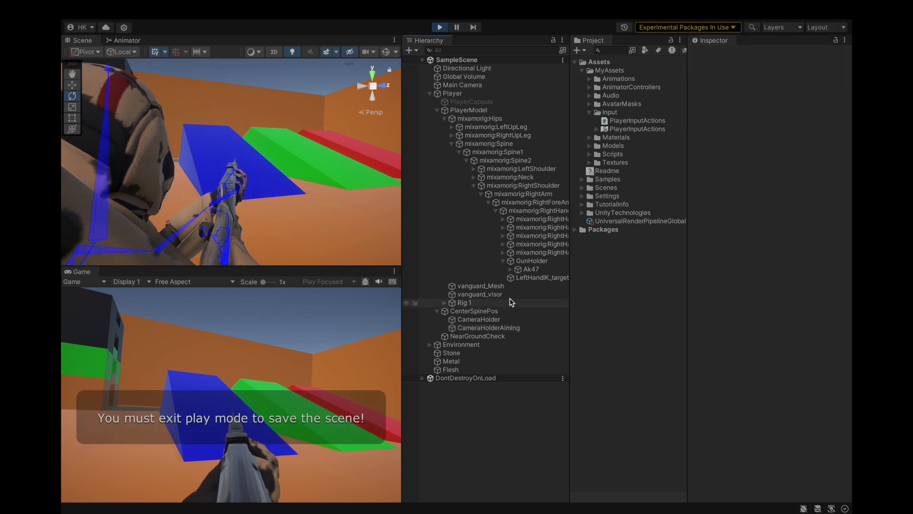
pyautogui.click(531, 261)
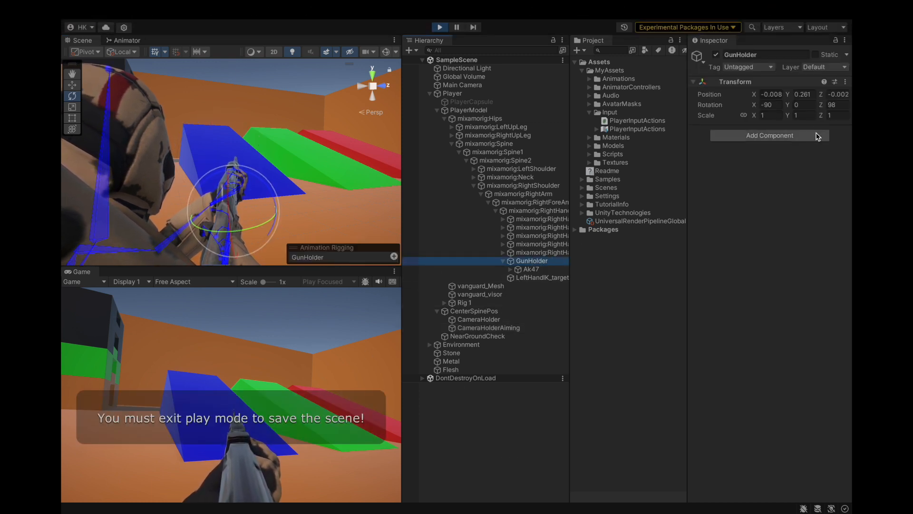
pyautogui.click(846, 105)
pyautogui.write('100')
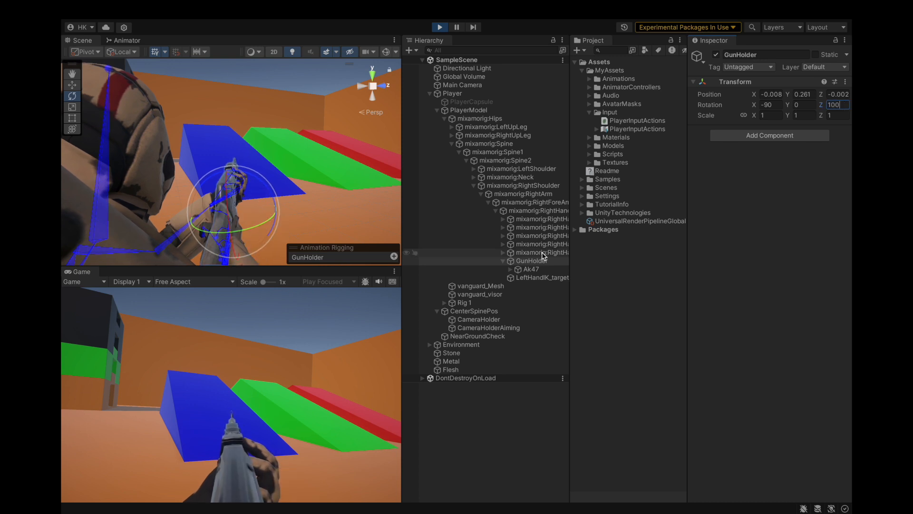
pyautogui.click(297, 332)
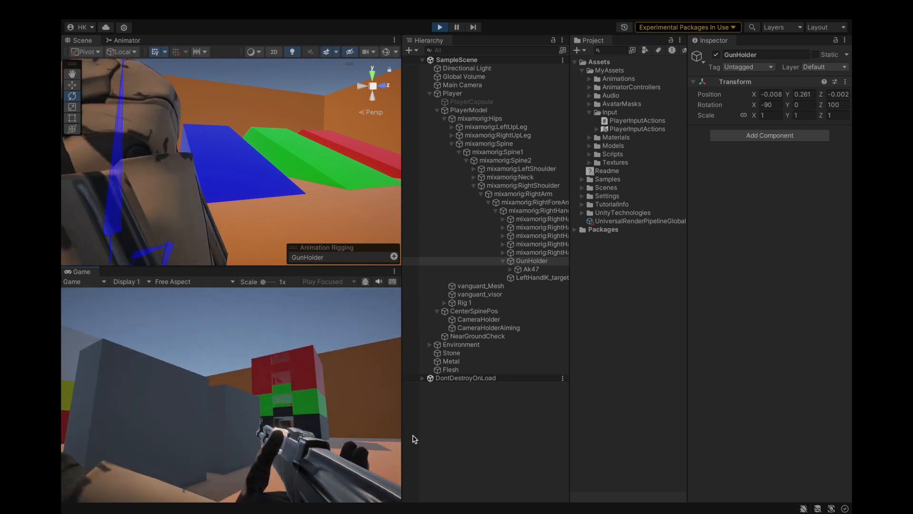
# Step: Set GunHolder's Z rotation to 102 and aim the rifle in the game to check its alignment
pyautogui.click(439, 445)
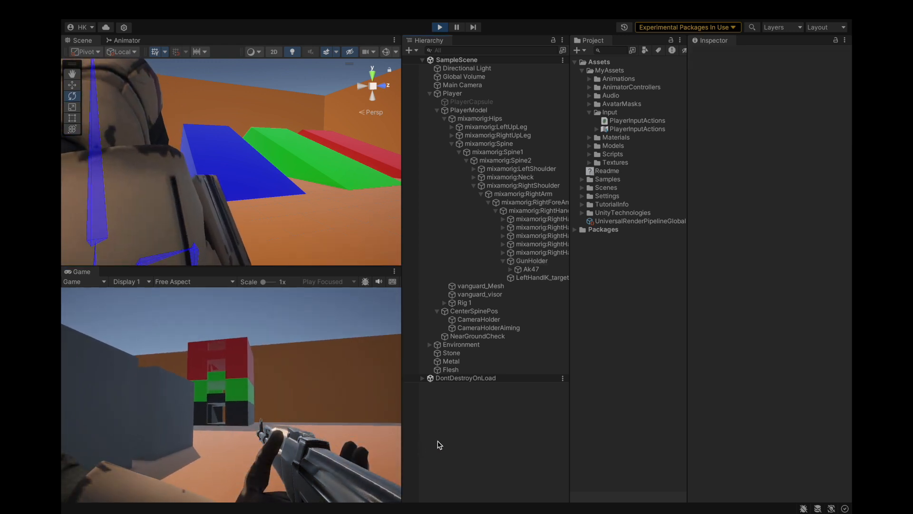
pyautogui.click(547, 261)
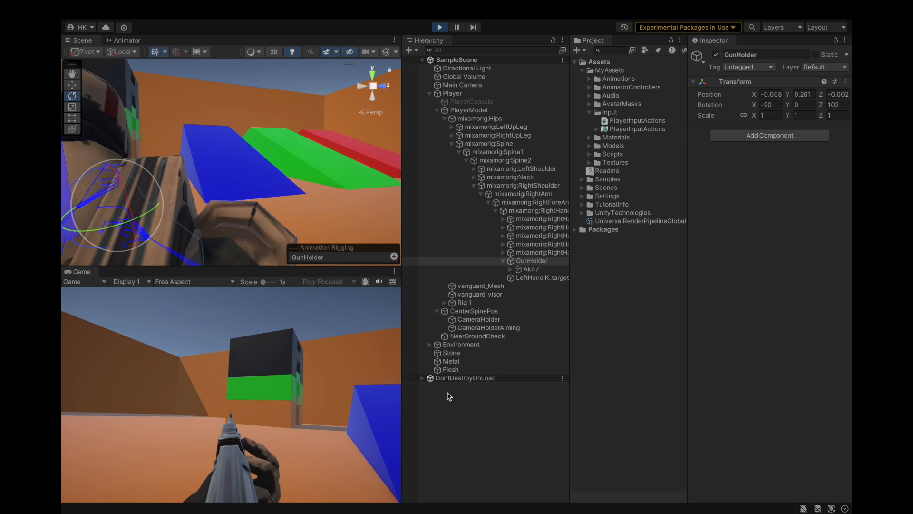
pyautogui.click(450, 396)
# Step: Rotate CameraHolderAiming slightly, to about -7.58, 8.26 and 4.28 degrees on X, Y and Z
pyautogui.click(480, 328)
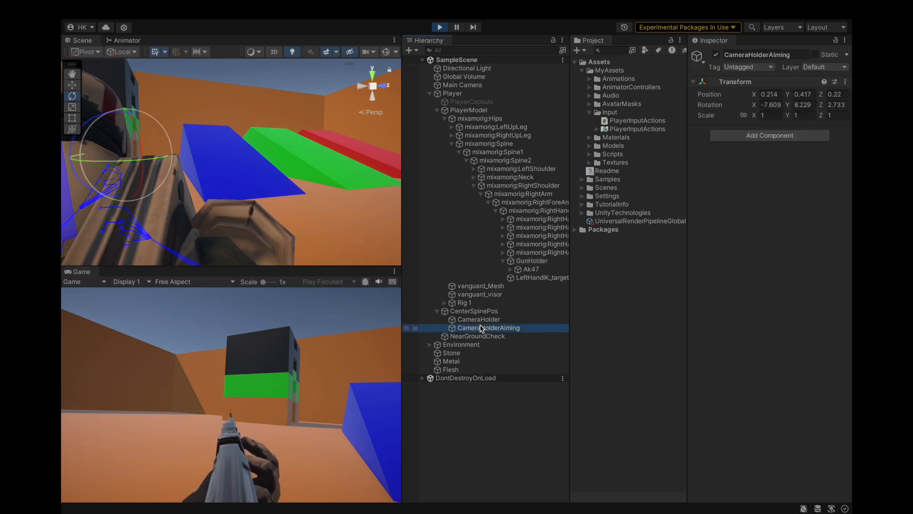
pyautogui.press('f')
pyautogui.scroll(10, 293, 205)
pyautogui.moveTo(260, 149)
pyautogui.keyDown('alt'); pyautogui.mouseDown()
pyautogui.moveTo(154, 178)
pyautogui.moveTo(244, 181)
pyautogui.moveTo(228, 147)
pyautogui.moveTo(253, 142)
pyautogui.mouseUp(); pyautogui.keyUp('alt')
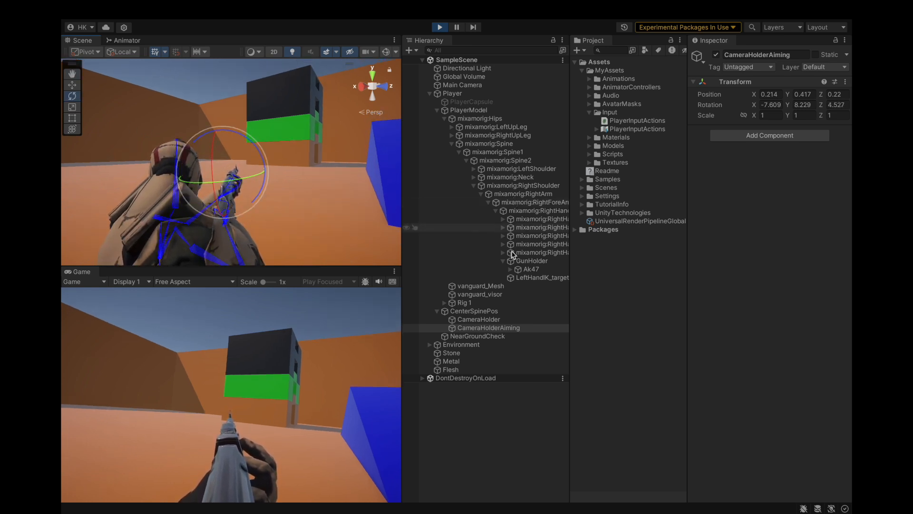
pyautogui.scroll(4, 291, 195)
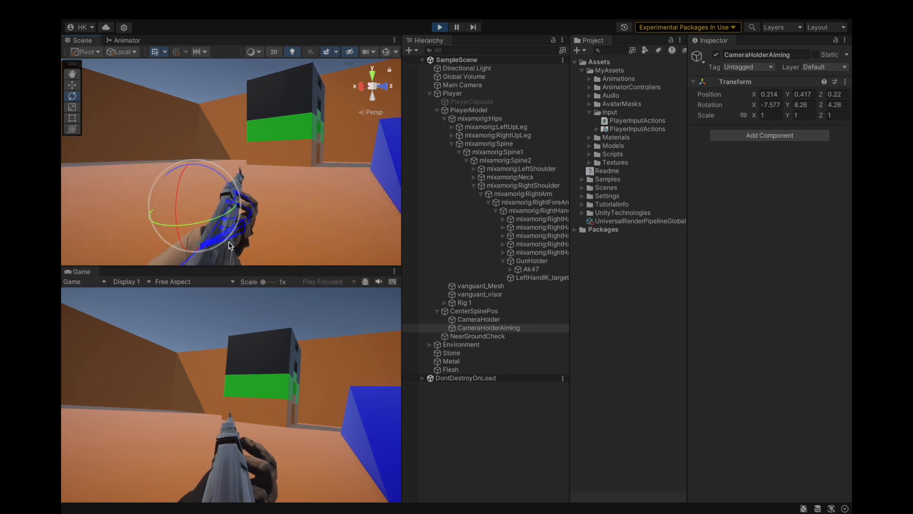
# Step: Copy the Ak47's world transform onto CameraHolderAiming and set CameraHolderAiming's scale back to 1 on all axes
pyautogui.click(528, 269)
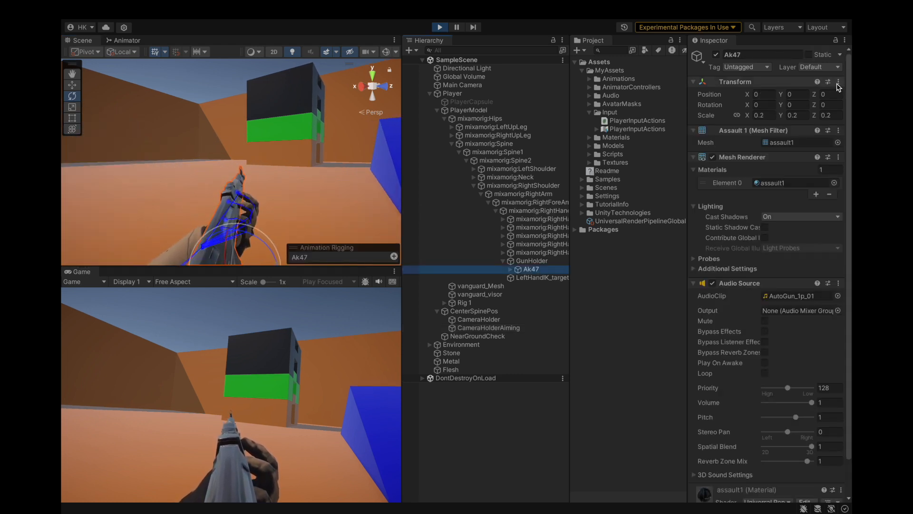
pyautogui.click(838, 81)
pyautogui.moveTo(775, 170)
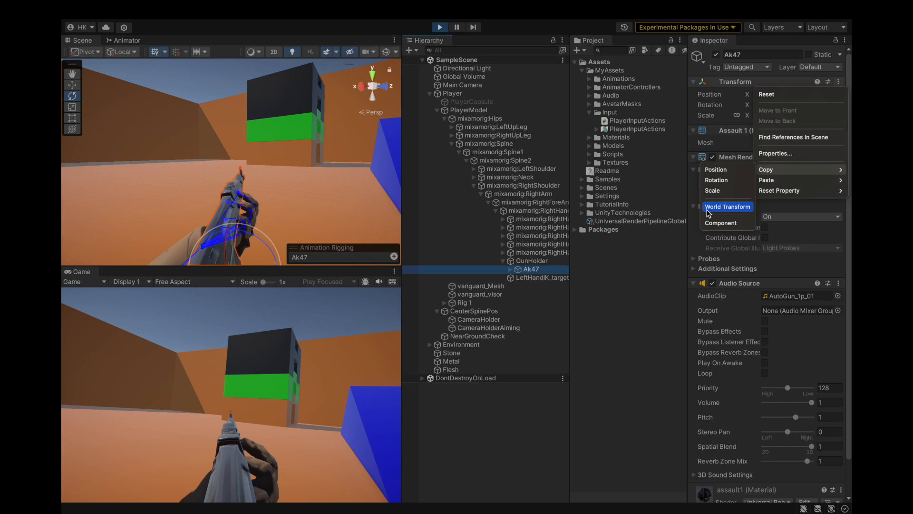
pyautogui.click(727, 207)
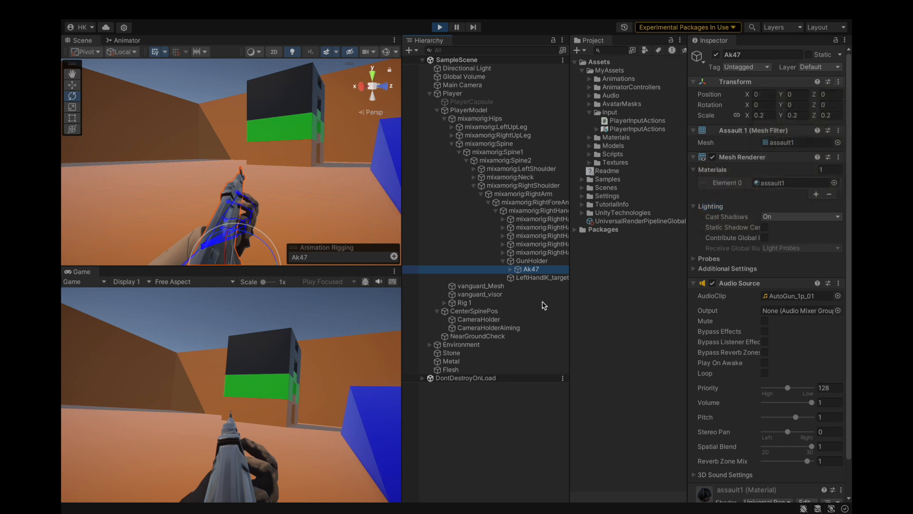
pyautogui.click(486, 328)
pyautogui.click(845, 82)
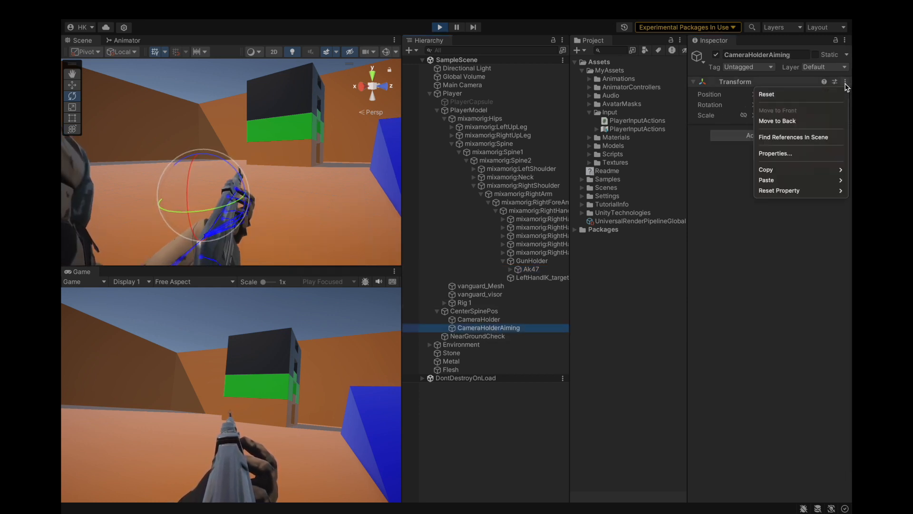
pyautogui.moveTo(785, 180)
pyautogui.click(719, 220)
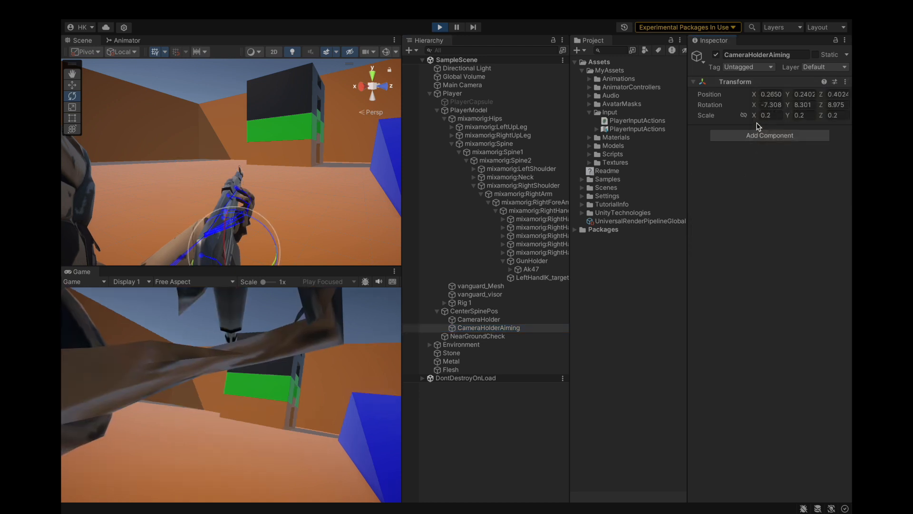
pyautogui.click(760, 115)
pyautogui.click(744, 115)
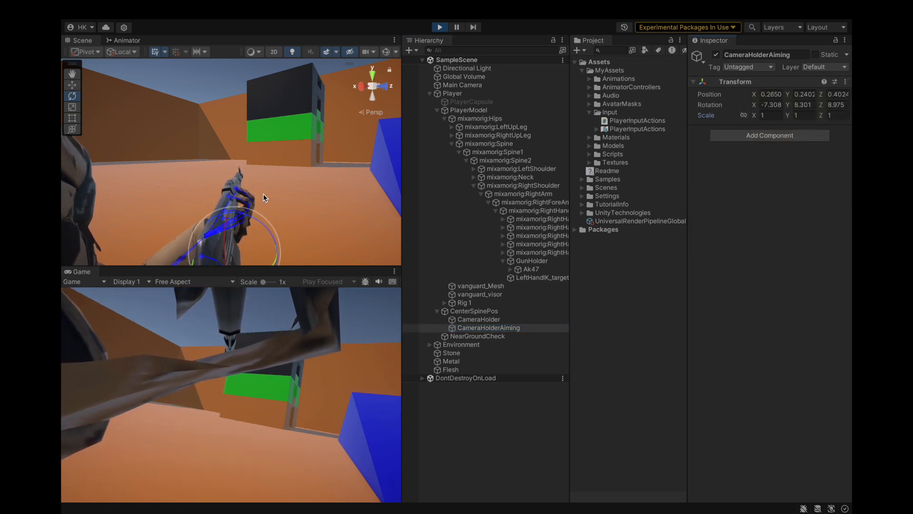
# Step: Move CameraHolderAiming behind the rifle's sights, to about X 0.2, Y 0.397, Z 0.16, and rotate it to about 3.1 degrees about Z
pyautogui.press('w')
pyautogui.moveTo(224, 215); pyautogui.dragTo(207, 146)
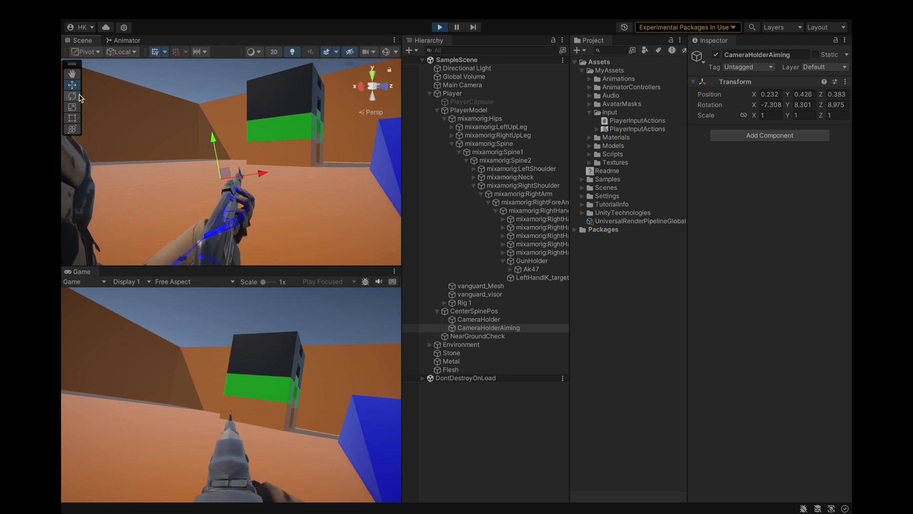
pyautogui.moveTo(224, 142); pyautogui.dragTo(231, 144)
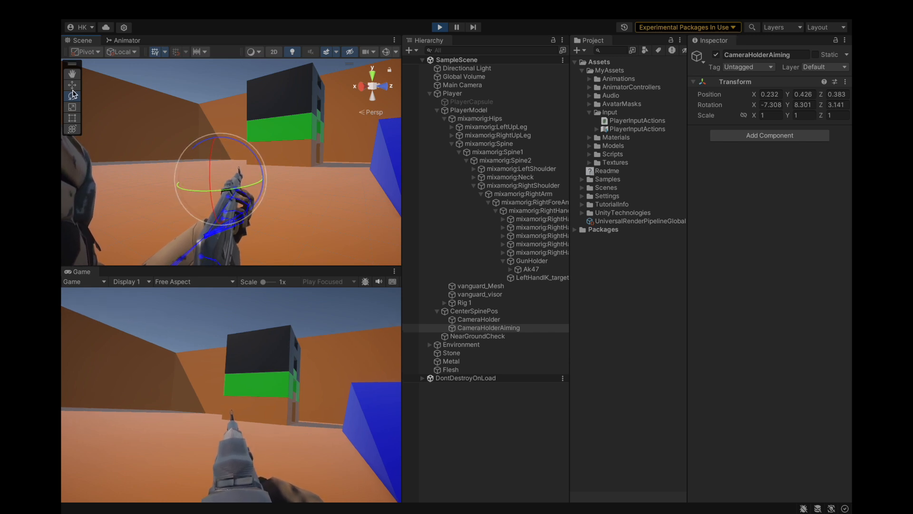
pyautogui.keyDown('alt'); pyautogui.moveTo(260, 180); pyautogui.dragTo(320, 162); pyautogui.keyUp('alt')
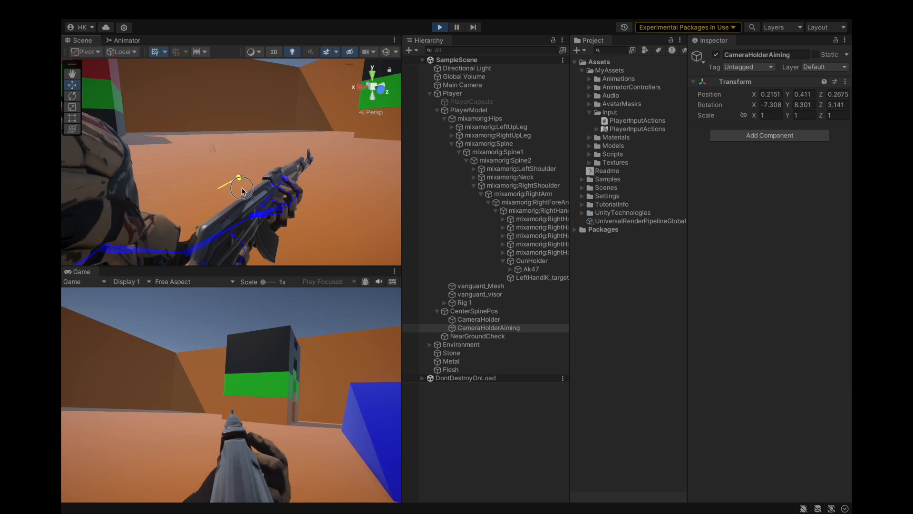
pyautogui.moveTo(240, 193); pyautogui.dragTo(209, 211)
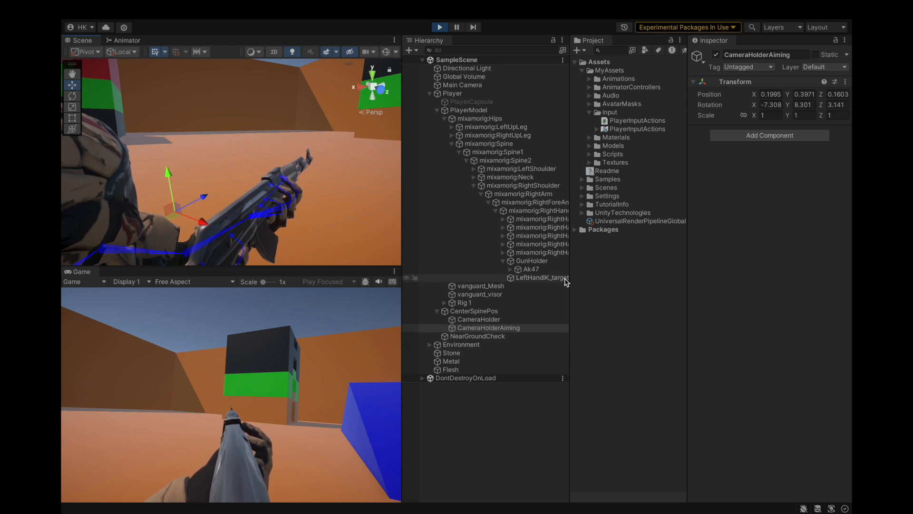
# Step: Copy CameraHolderAiming's Transform component with its play-mode values
pyautogui.click(845, 82)
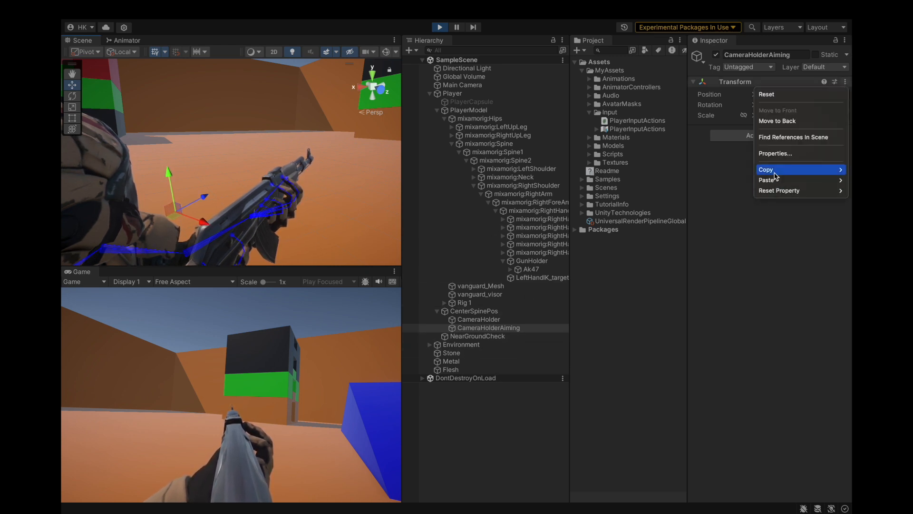
pyautogui.moveTo(770, 170)
pyautogui.click(721, 223)
# Step: Exit play mode and set GunHolder's Z rotation to 102 in the scene
pyautogui.click(531, 269)
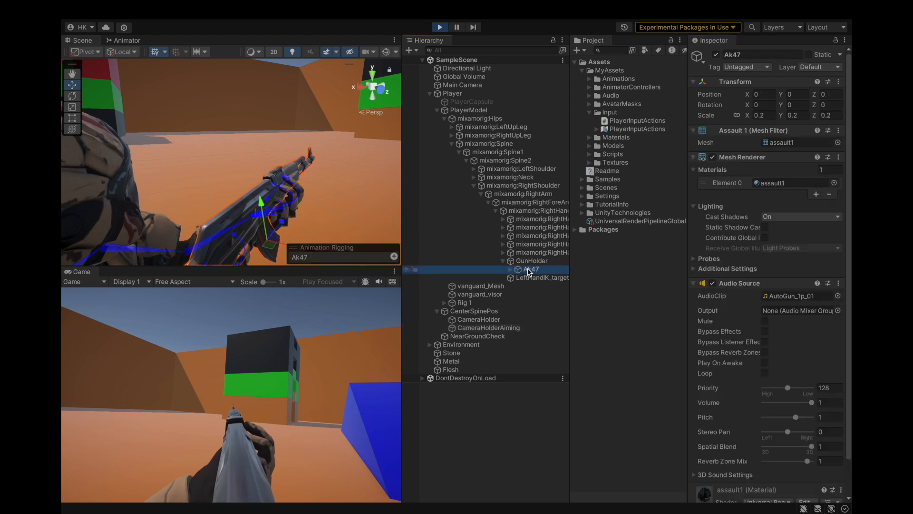
pyautogui.click(531, 261)
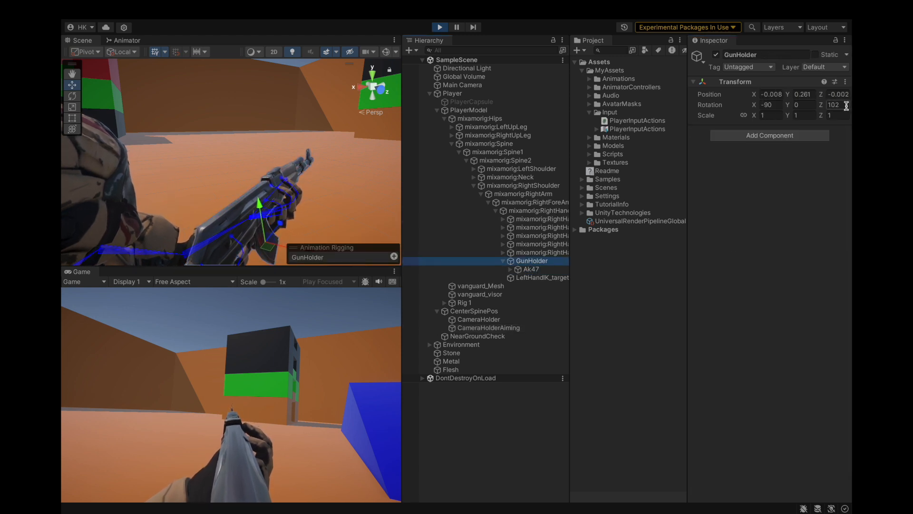
pyautogui.click(440, 27)
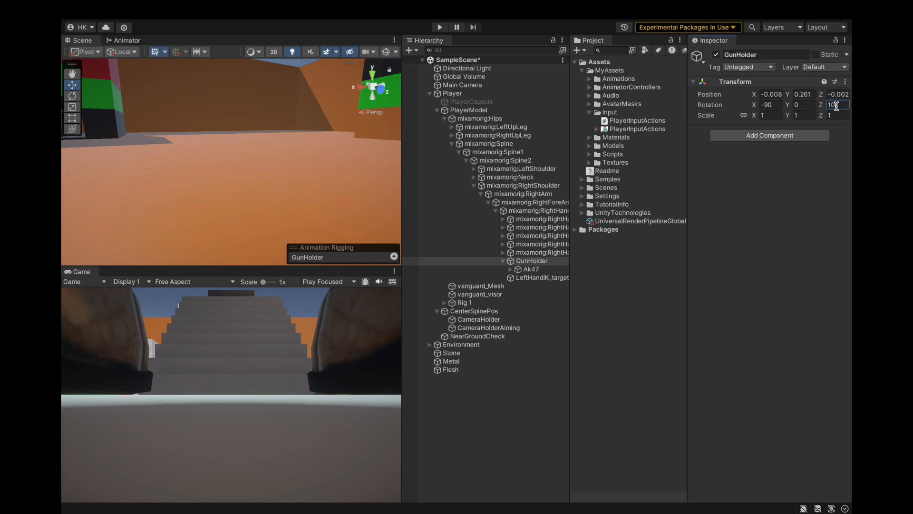
pyautogui.click(531, 269)
pyautogui.click(532, 260)
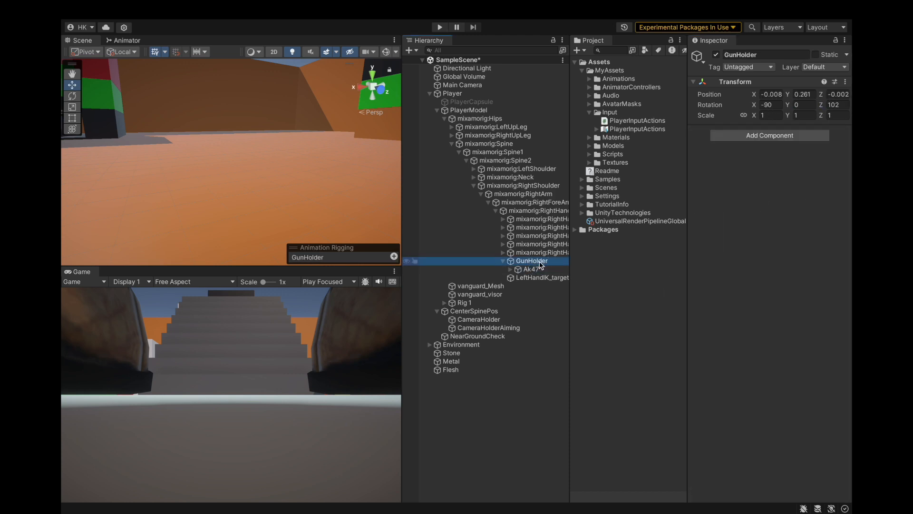
# Step: Paste the copied Transform component values onto CameraHolderAiming in the scene
pyautogui.click(484, 328)
pyautogui.click(845, 81)
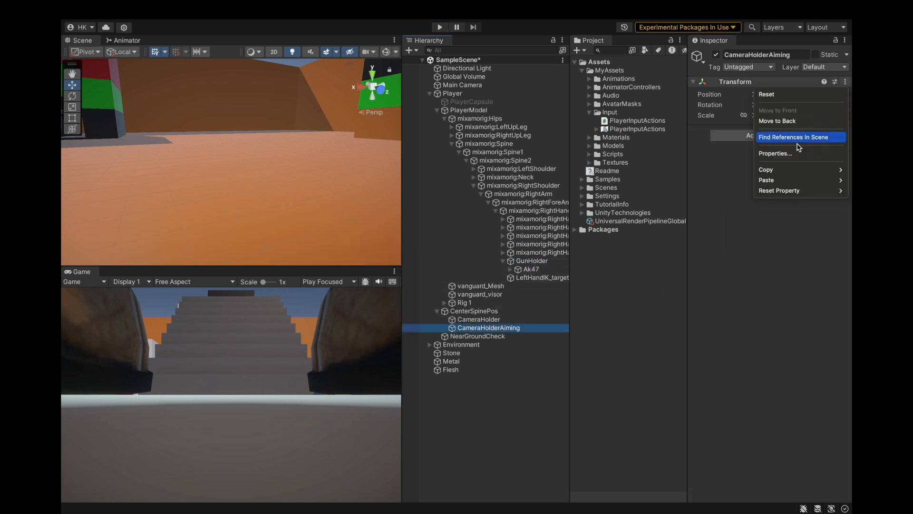
pyautogui.moveTo(766, 183)
pyautogui.click(723, 244)
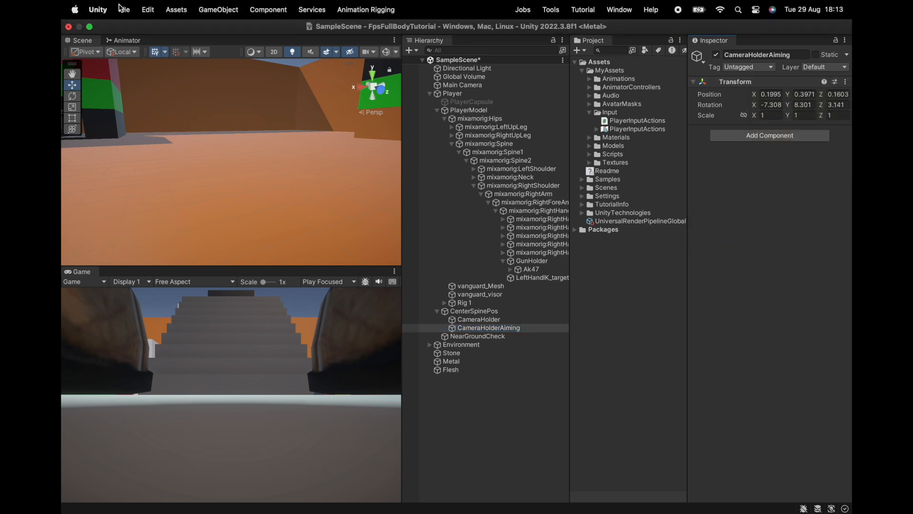
# Step: Save the project and start play mode
pyautogui.click(124, 10)
pyautogui.click(183, 143)
pyautogui.click(440, 27)
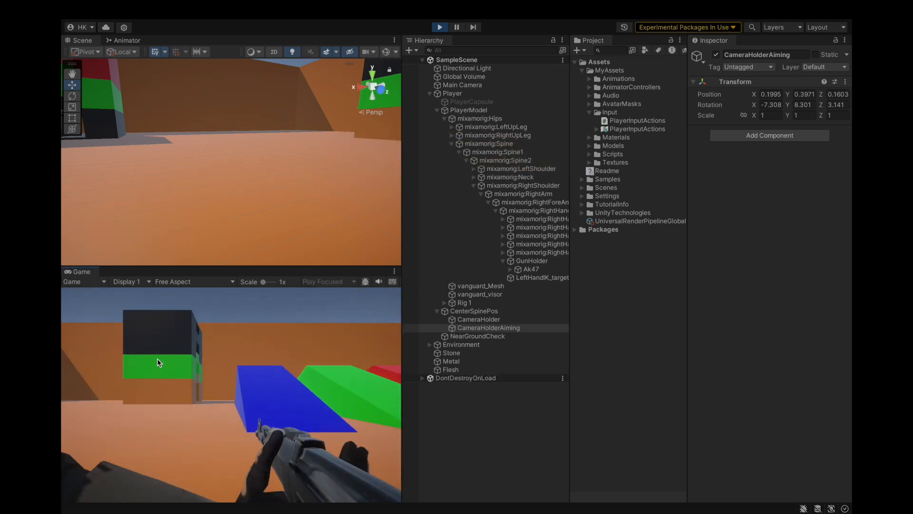
# Step: Test walking, aiming down the rifle's sights and shooting at the walls, and stop play mode
pyautogui.click(157, 358)
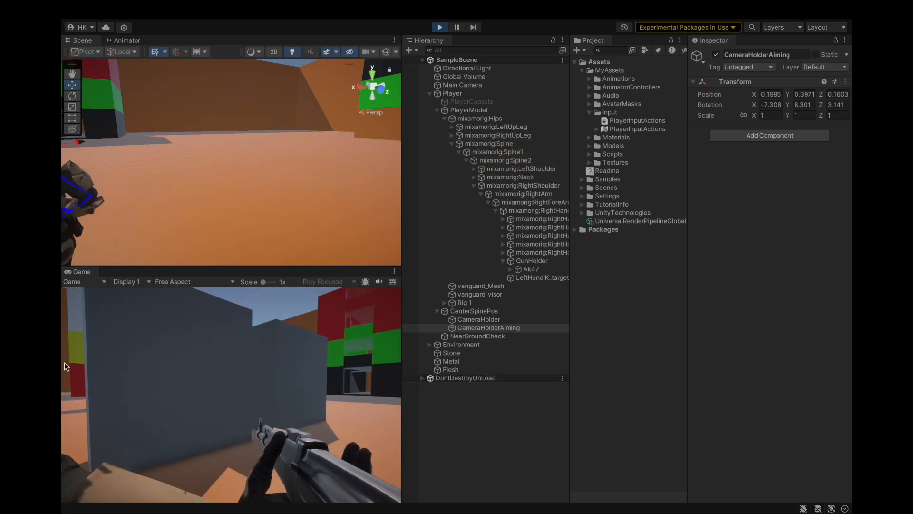
pyautogui.click(67, 372)
pyautogui.press('d')
pyautogui.click(63, 372)
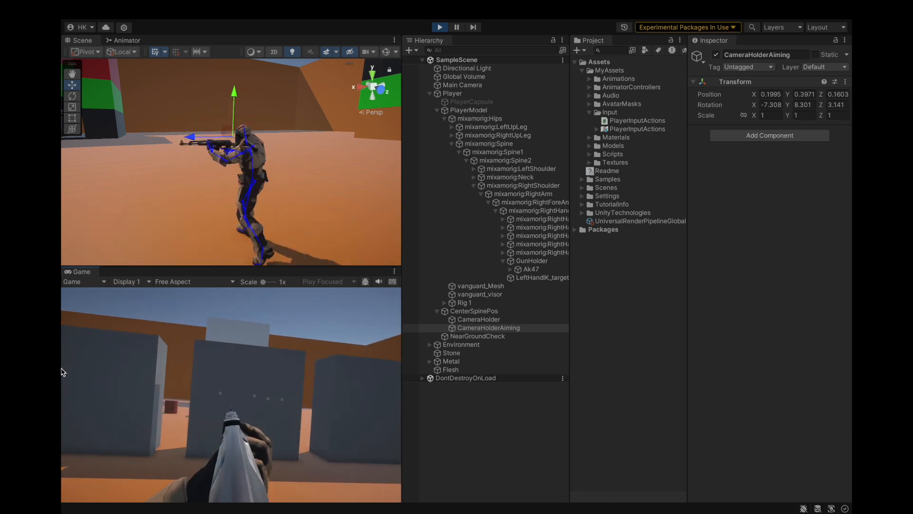
pyautogui.press('d')
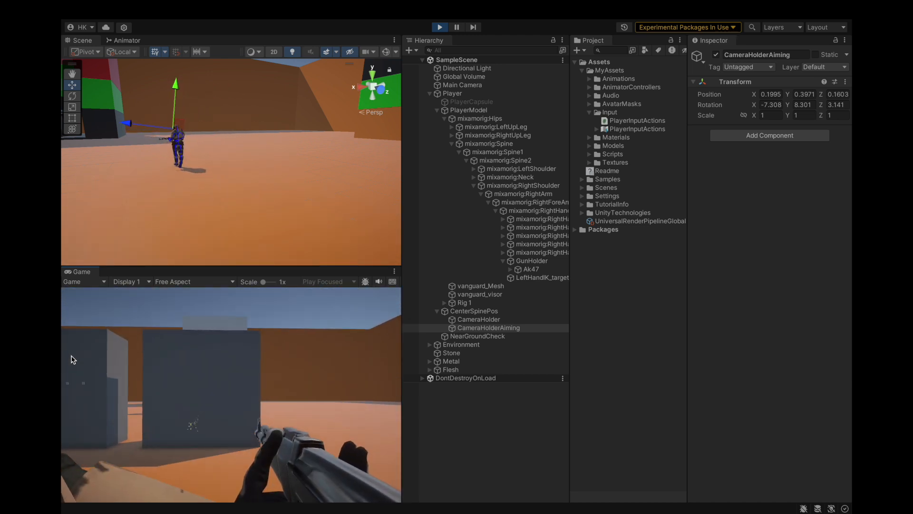
pyautogui.click(62, 358)
pyautogui.press('a')
pyautogui.click(62, 361)
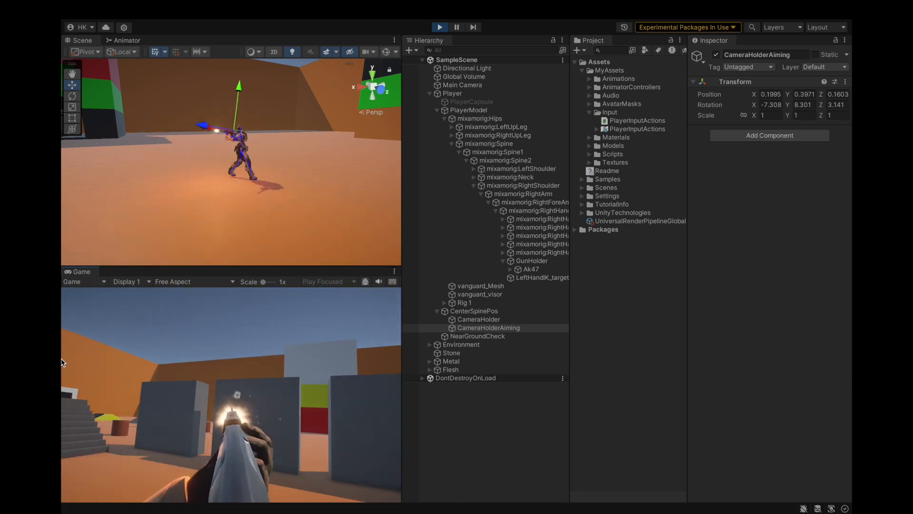
pyautogui.rightClick(61, 362)
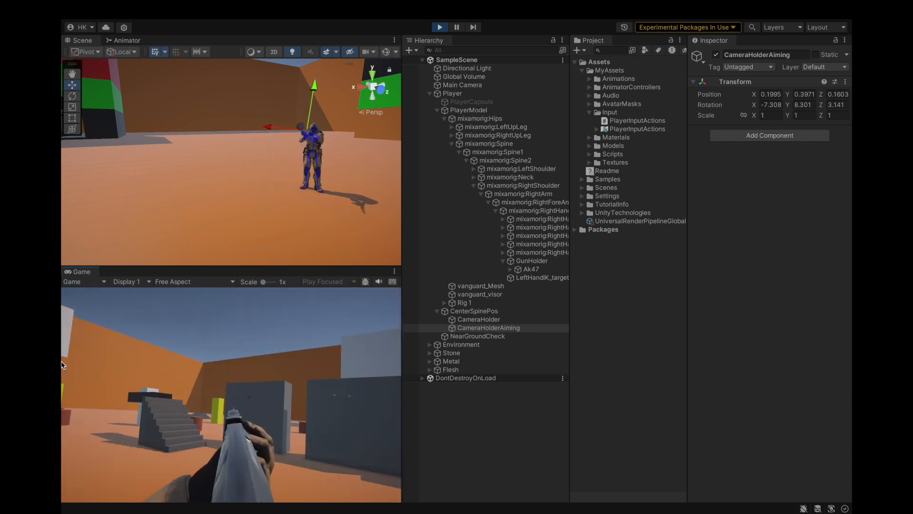
pyautogui.rightClick(62, 361)
pyautogui.rightClick(62, 361)
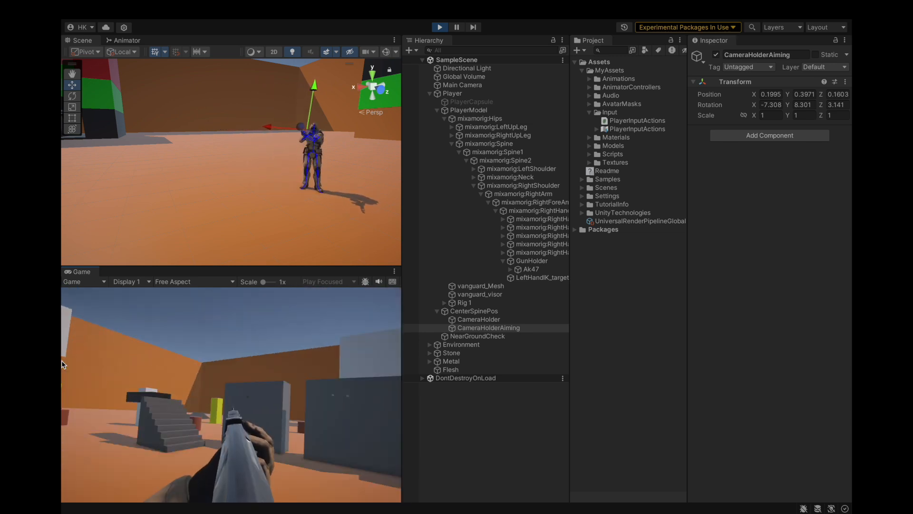
pyautogui.rightClick(92, 362)
pyautogui.press('w')
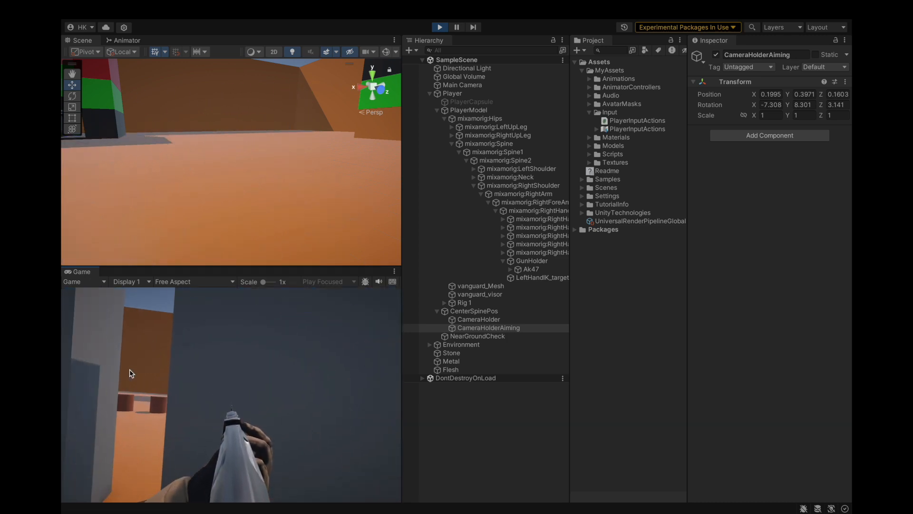
pyautogui.click(119, 370)
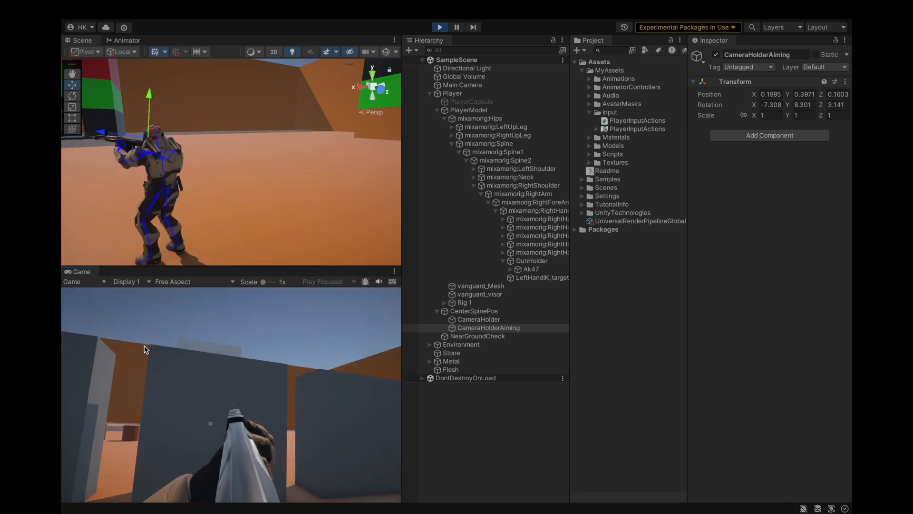
pyautogui.click(438, 27)
# Step: Frame the Player in the Scene view and examine the whole character from the side
pyautogui.click(455, 95)
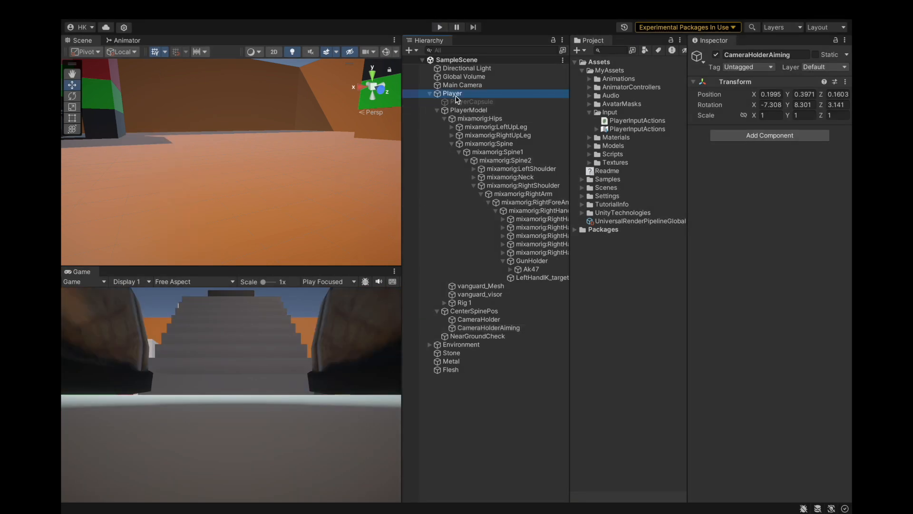
pyautogui.press('f')
pyautogui.keyDown('alt'); pyautogui.moveTo(284, 172); pyautogui.dragTo(247, 184); pyautogui.keyUp('alt')
pyautogui.scroll(1, 248, 182)
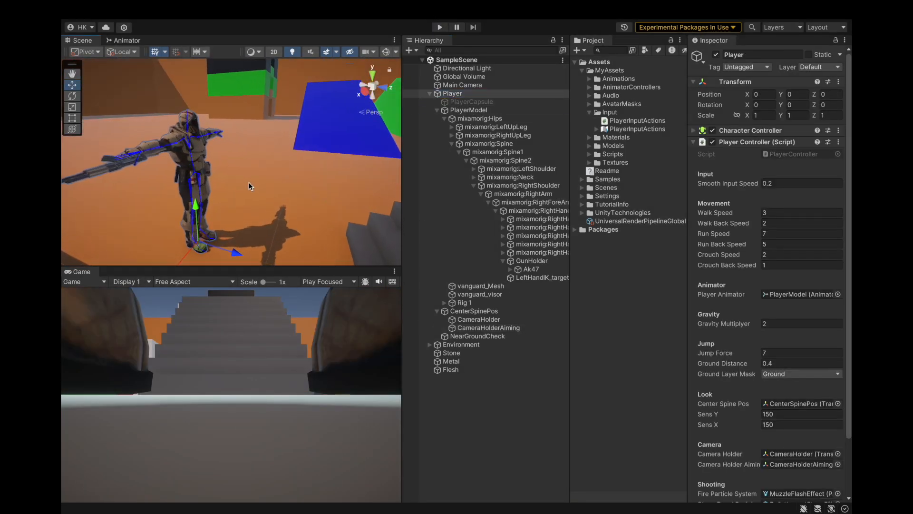
pyautogui.hotkey('ctrl', 'Right')
pyautogui.hotkey('ctrl', 'Left')
pyautogui.hotkey('ctrl', 'Left')
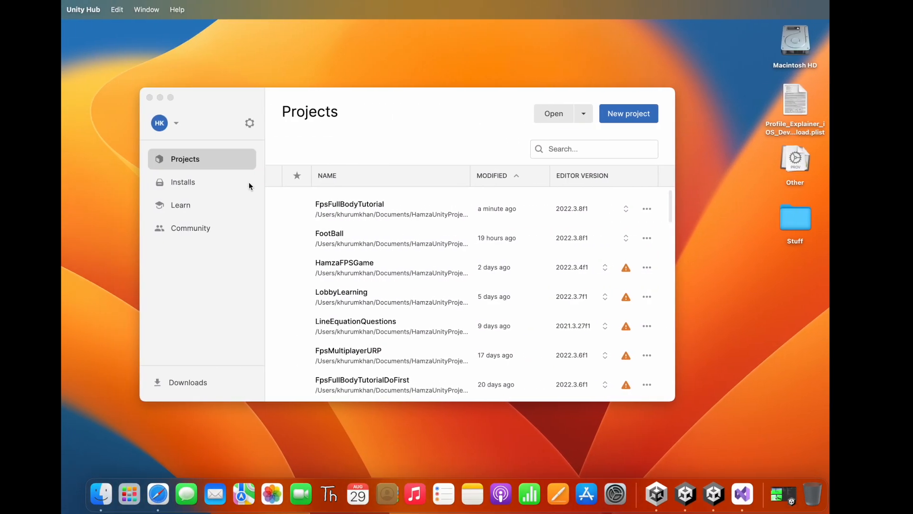
pyautogui.hotkey('ctrl', 'Right')
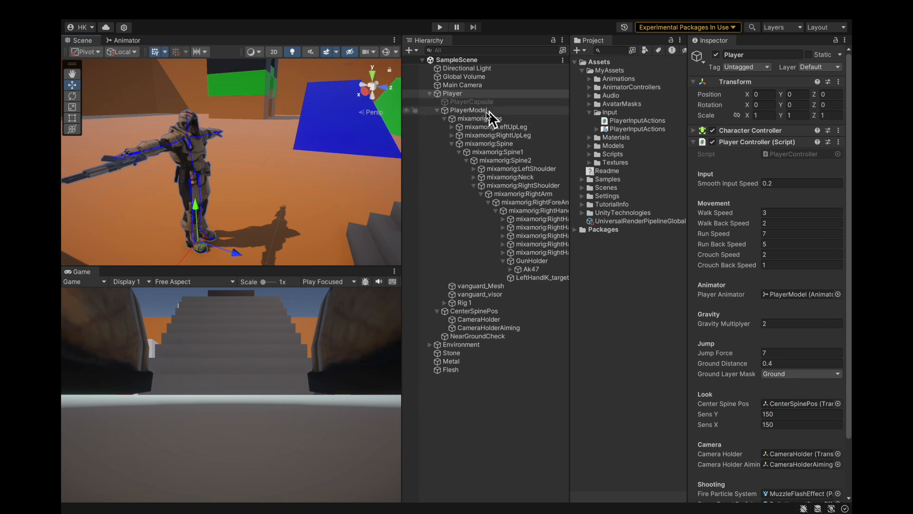
# Step: Collapse PlayerModel, CenterSpinePos and the Player object in the Hierarchy and clear the selection
pyautogui.click(436, 110)
pyautogui.click(437, 118)
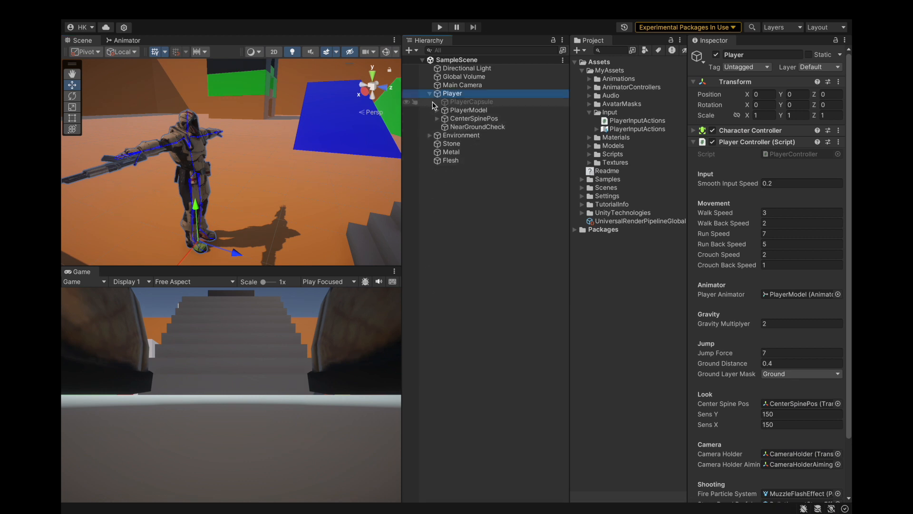
pyautogui.scroll(-3, 723, 250)
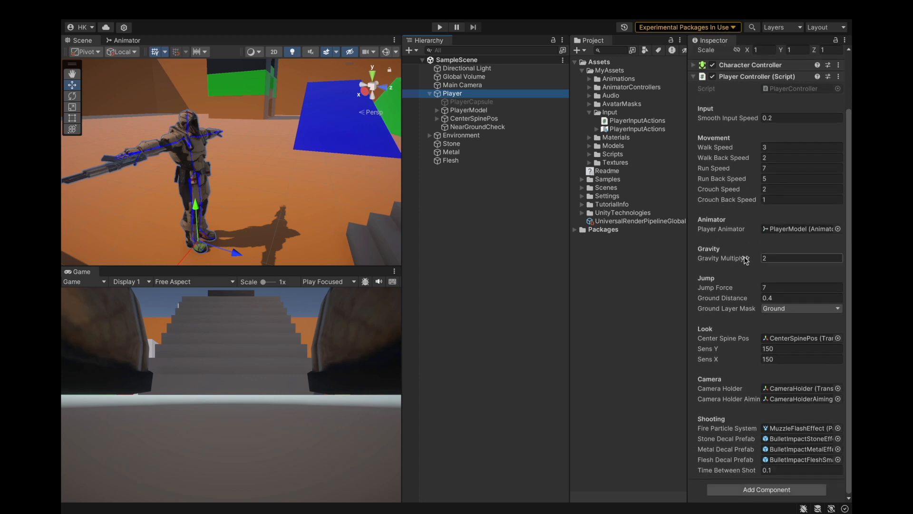
pyautogui.click(430, 94)
pyautogui.click(464, 185)
# Step: Delete the F [Keyboard] binding from the Aim action in the PlayerInputActions asset and save the asset
pyautogui.click(589, 112)
pyautogui.click(590, 112)
pyautogui.doubleClick(637, 129)
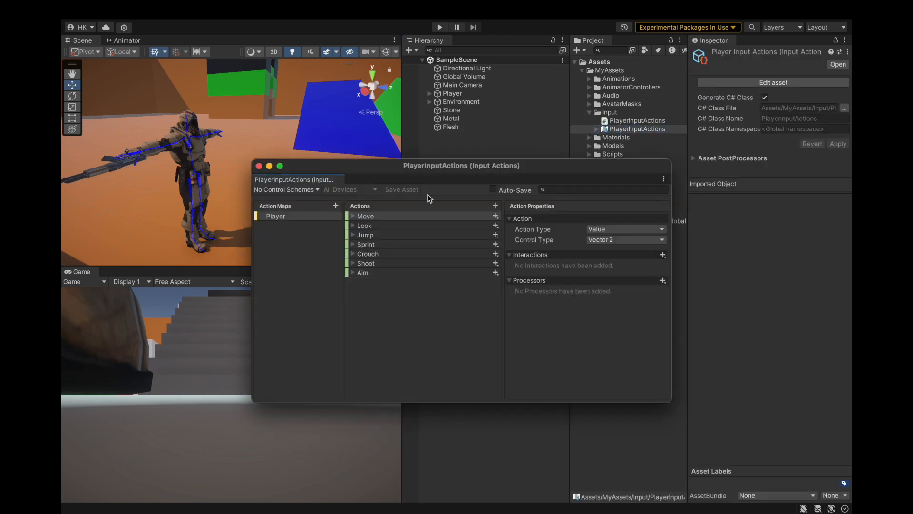
pyautogui.click(352, 273)
pyautogui.click(399, 284)
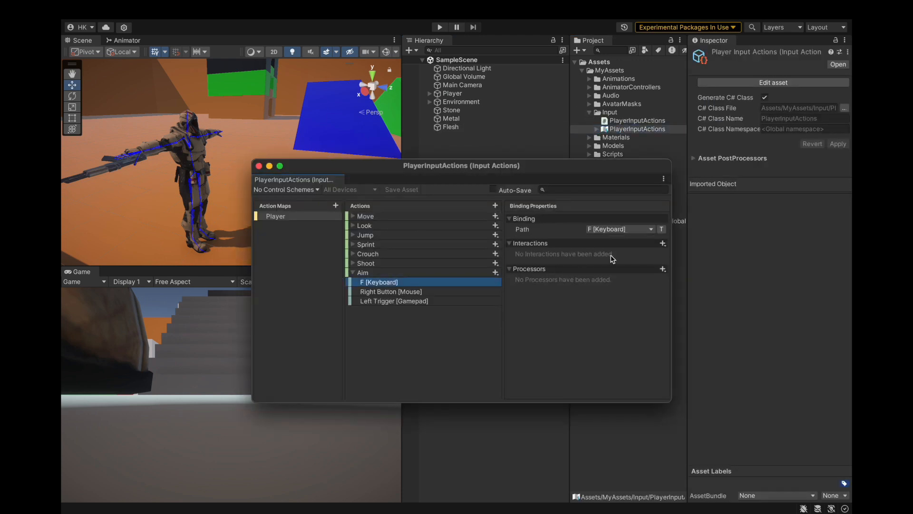
pyautogui.rightClick(376, 284)
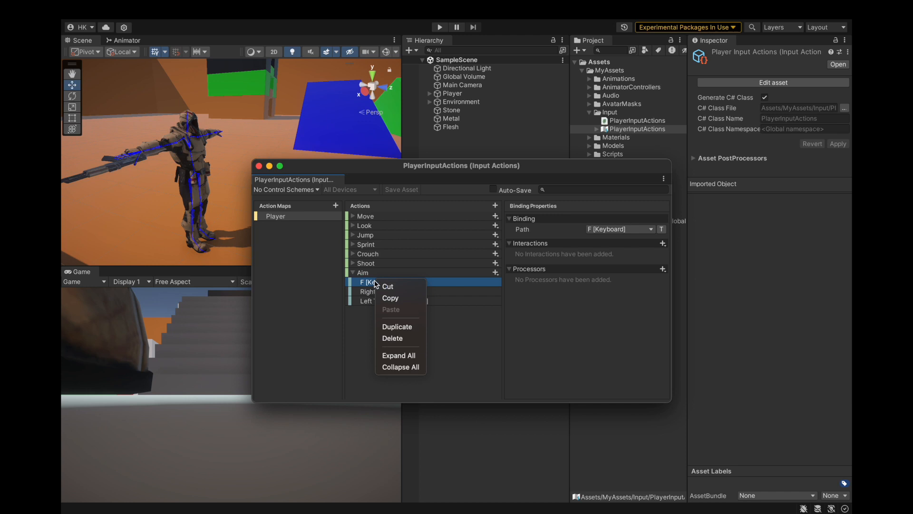
pyautogui.click(388, 339)
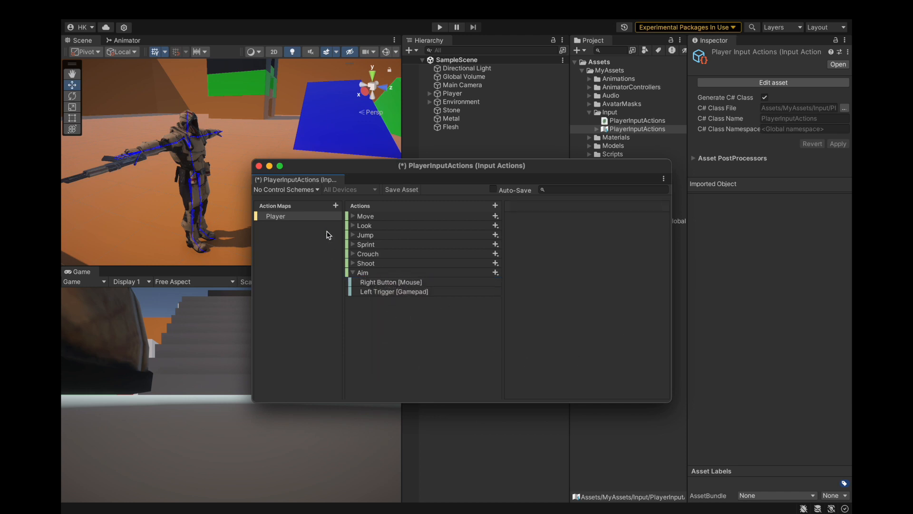
pyautogui.click(406, 189)
# Step: Close the PlayerInputActions editor, save the project and collapse the Input folder
pyautogui.click(393, 284)
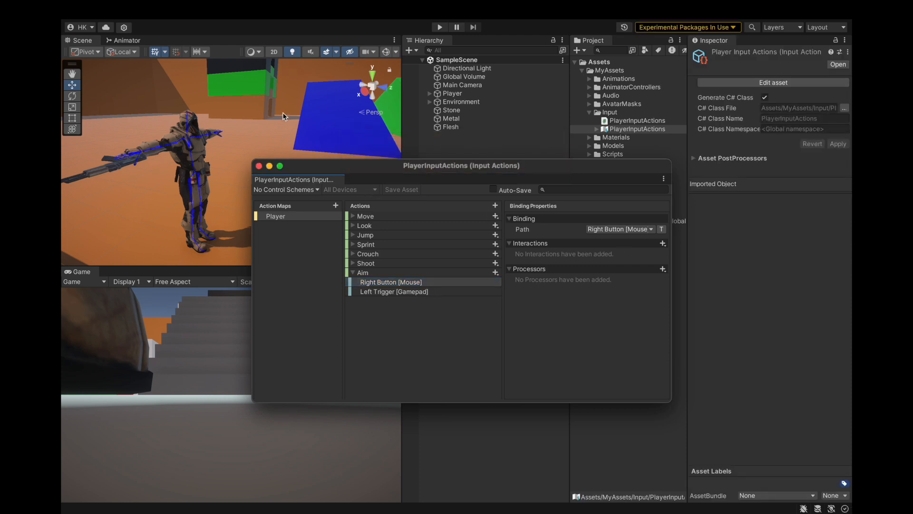
pyautogui.click(258, 166)
pyautogui.click(124, 10)
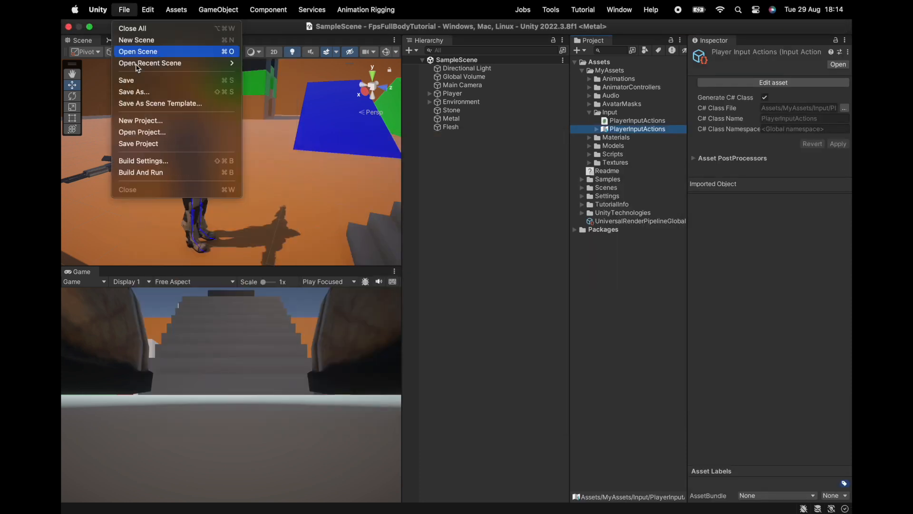
pyautogui.click(139, 143)
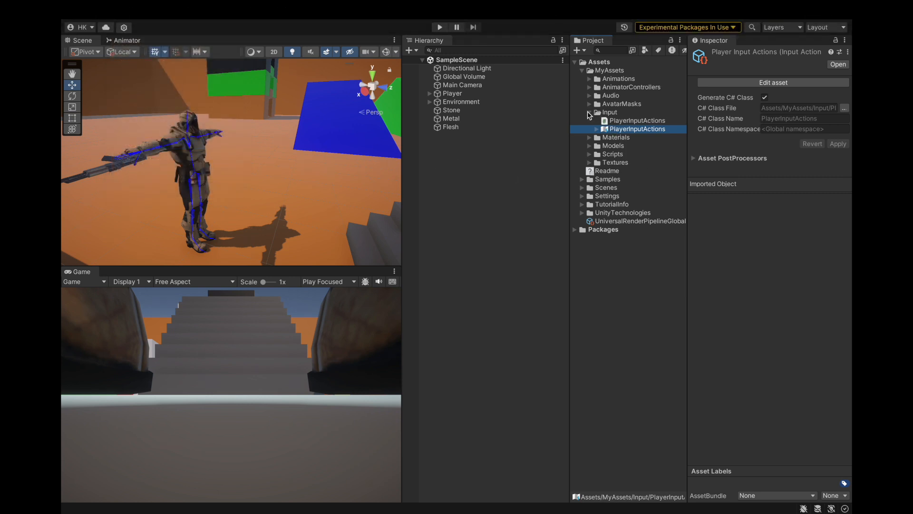
pyautogui.click(590, 113)
pyautogui.click(471, 93)
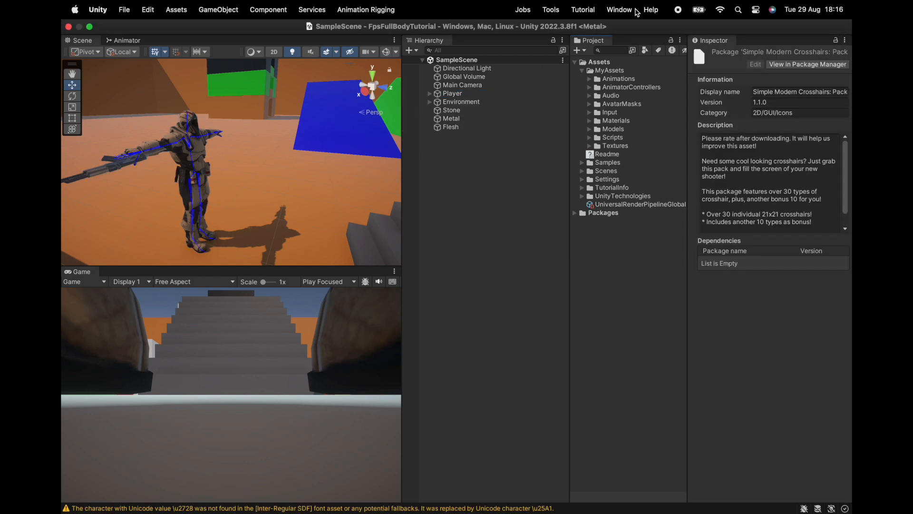
# Step: Open the Package Manager on the Simple Modern Crosshairs: Pack 1 asset
pyautogui.click(619, 10)
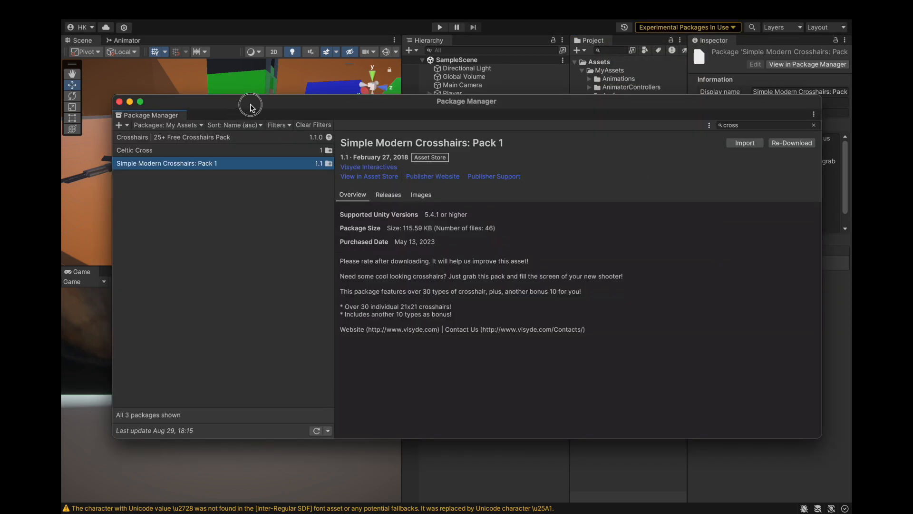
pyautogui.moveTo(250, 106); pyautogui.dragTo(247, 113)
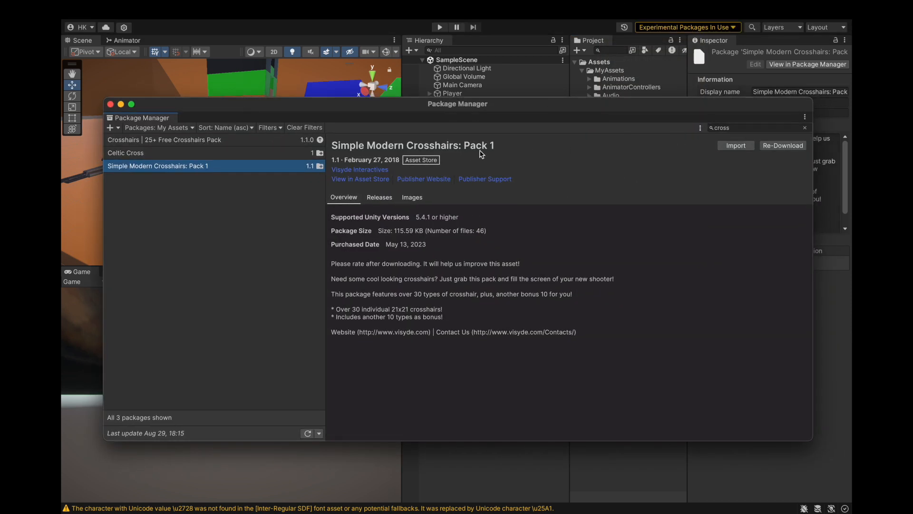
# Step: Switch to the browser, examine the Simple Modern Crosshairs: Pack 1 page on the Unity Asset Store, and return to Unity
pyautogui.hotkey('ctrl', 'Right')
pyautogui.hotkey('ctrl', 'Right')
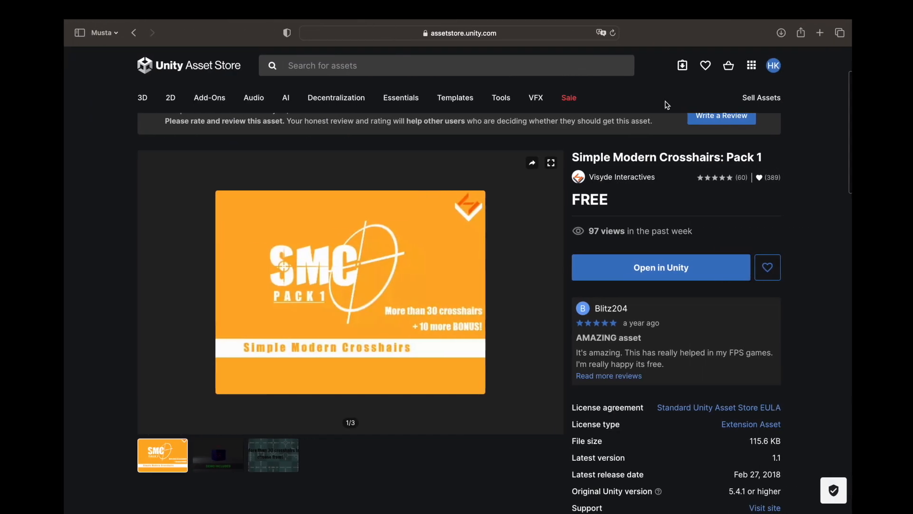
pyautogui.scroll(5, 665, 202)
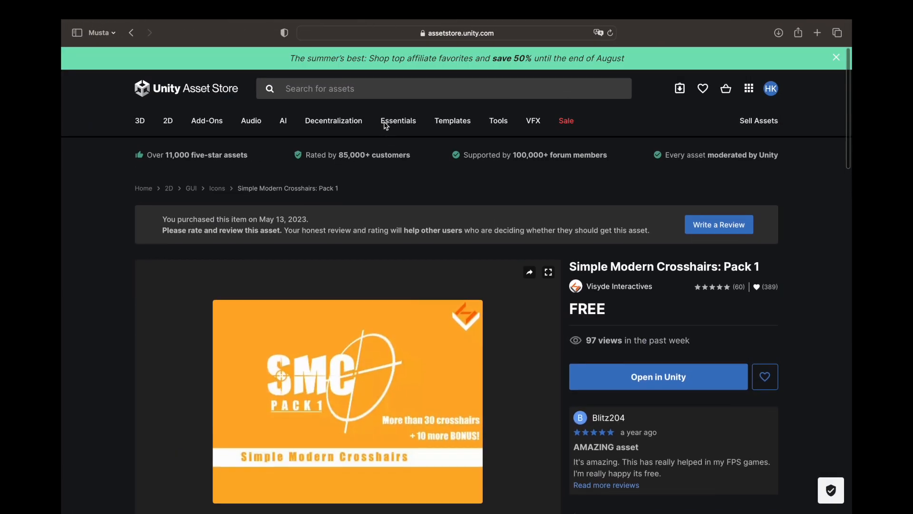
pyautogui.scroll(-3, 366, 157)
pyautogui.moveTo(570, 156); pyautogui.dragTo(761, 159)
pyautogui.scroll(1, 619, 216)
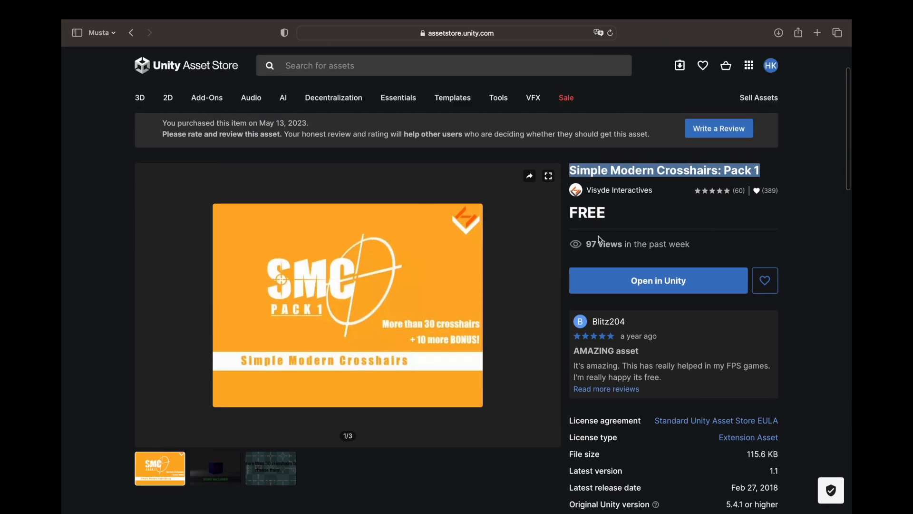
pyautogui.scroll(3, 637, 240)
pyautogui.hotkey('ctrl', 'Left')
pyautogui.hotkey('ctrl', 'Left')
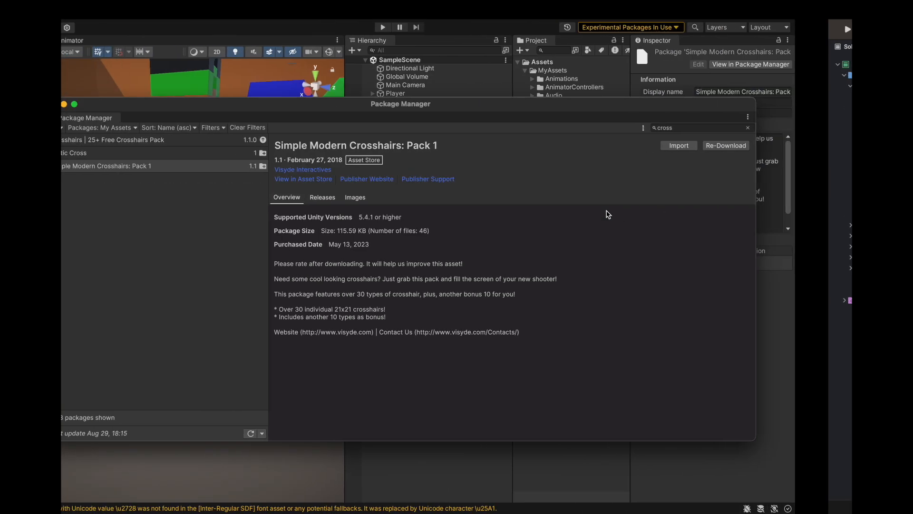
# Step: Import Simple Modern Crosshairs: Pack 1 without the Demo folder and ReadMe!.jpg, and close the Package Manager
pyautogui.click(735, 146)
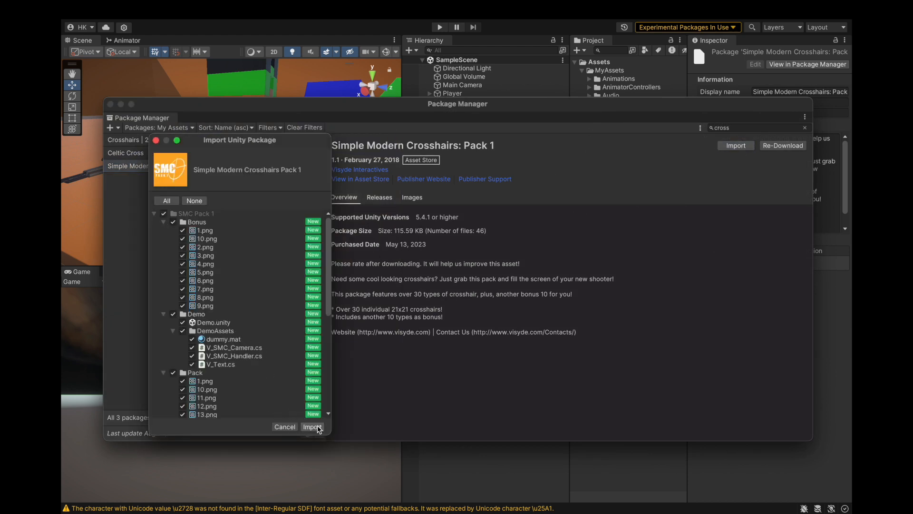
pyautogui.click(170, 316)
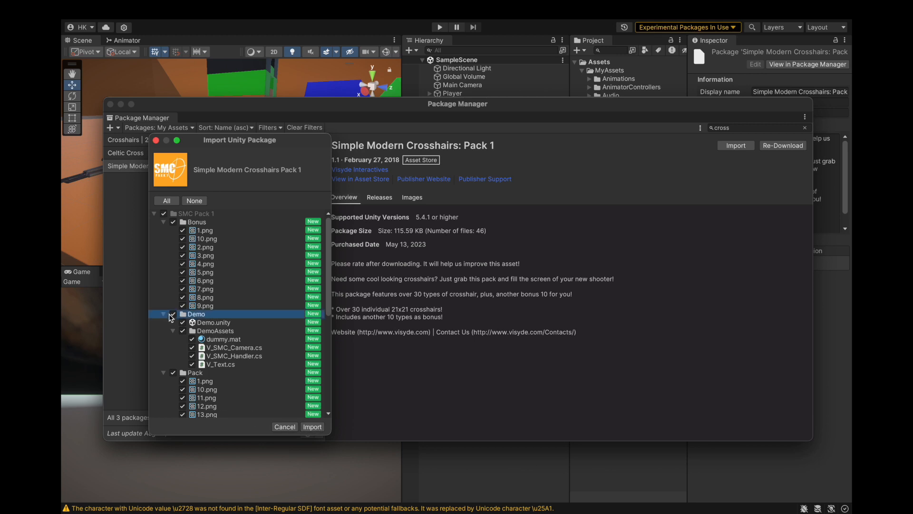
pyautogui.click(164, 315)
pyautogui.click(164, 323)
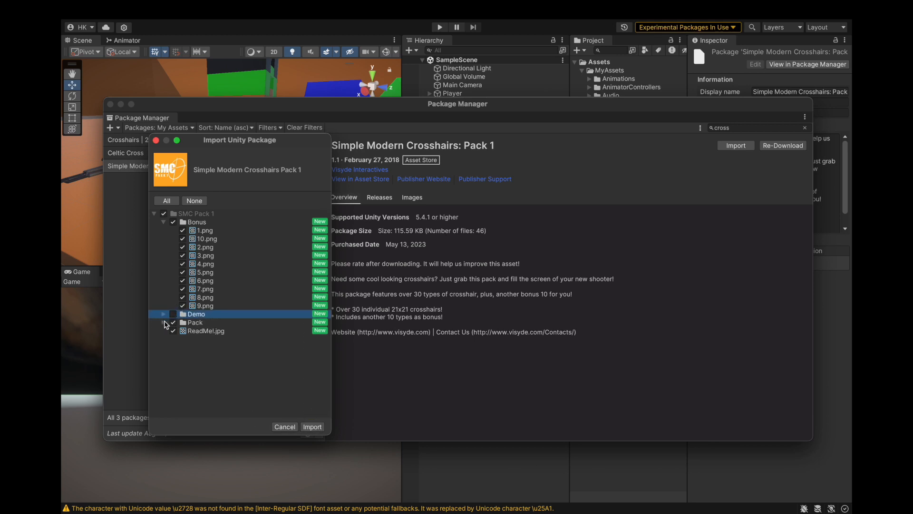
pyautogui.click(173, 331)
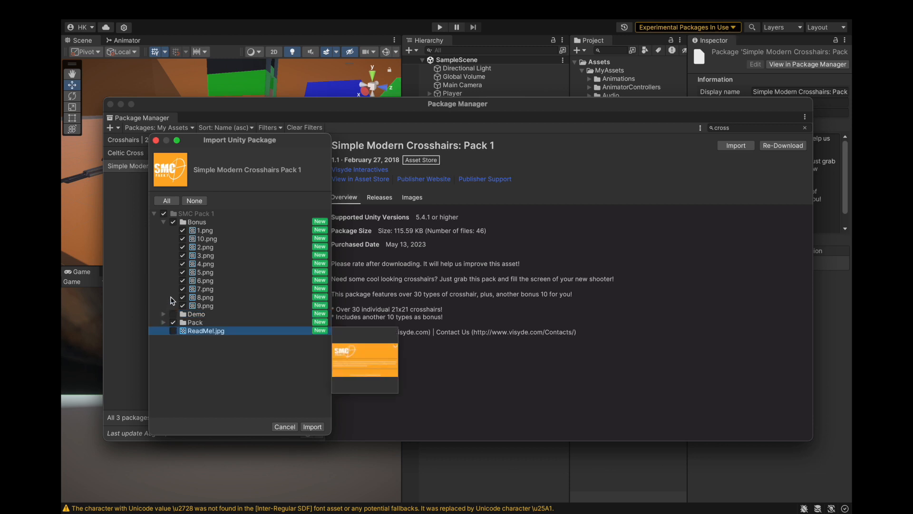
pyautogui.click(306, 426)
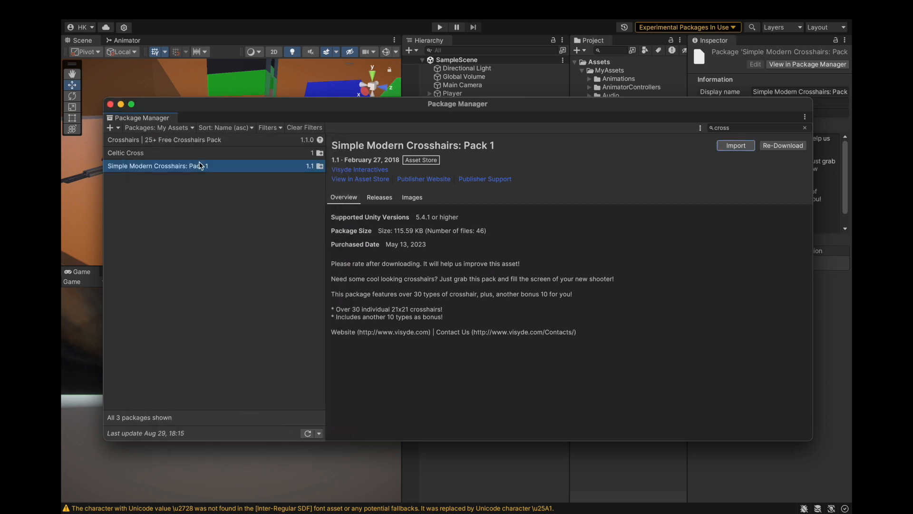
pyautogui.click(110, 105)
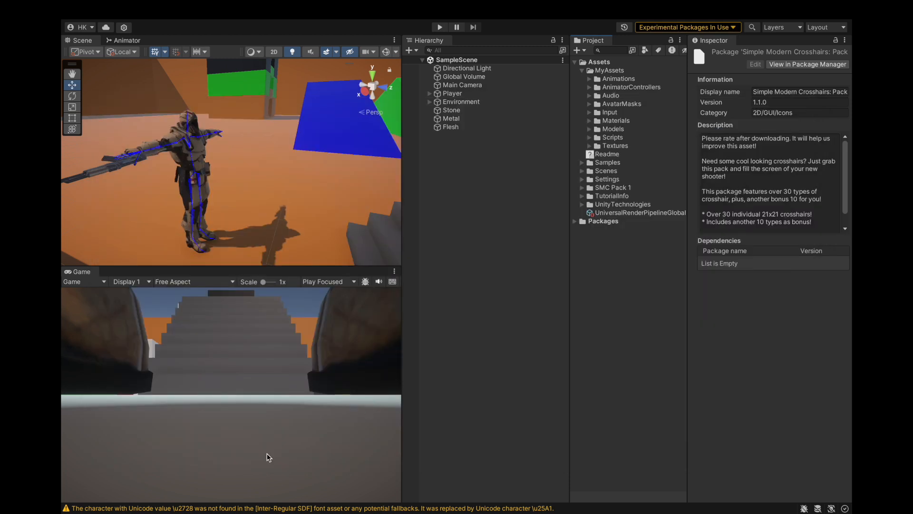
# Step: Open the Console, clear its messages and close it
pyautogui.click(233, 508)
pyautogui.click(463, 325)
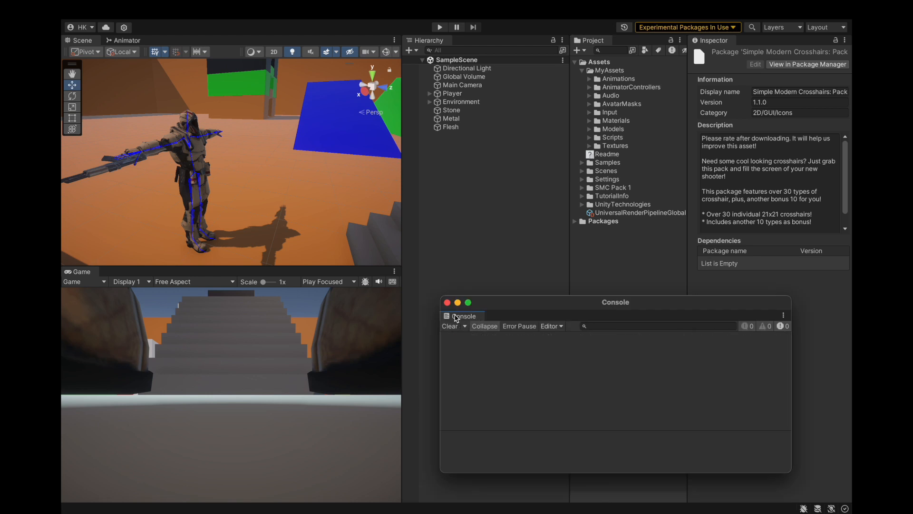
pyautogui.click(448, 302)
# Step: Examine the sprites in the Bonus and Pack folders of SMC Pack 1
pyautogui.click(582, 190)
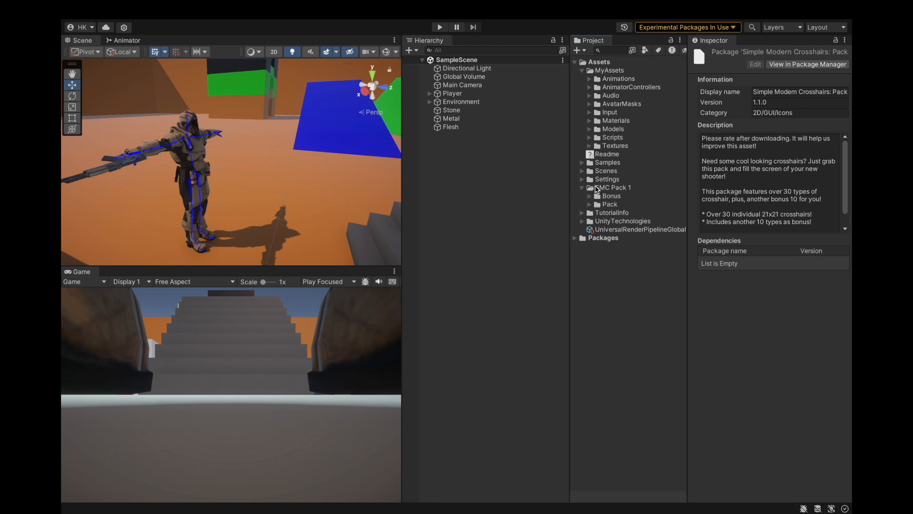
pyautogui.click(590, 196)
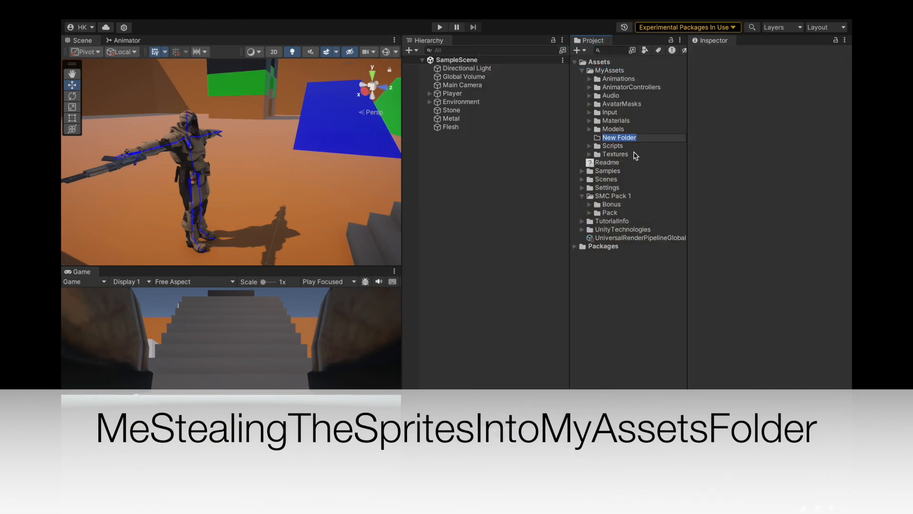
pyautogui.click(590, 205)
pyautogui.click(594, 212)
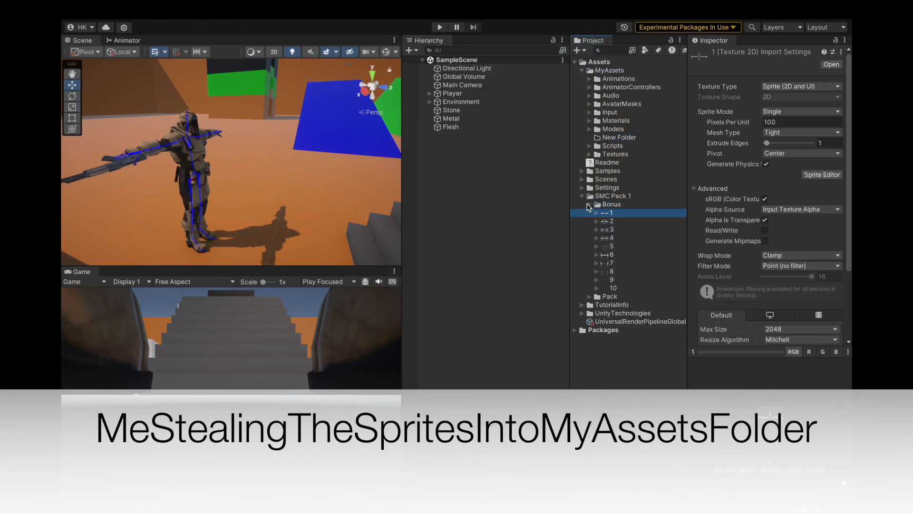
pyautogui.click(582, 196)
# Step: Create a folder named Sprites inside MyAssets
pyautogui.click(616, 138)
pyautogui.rightClick(632, 137)
pyautogui.click(648, 187)
pyautogui.write('Sprites')
pyautogui.press('Return')
# Step: Move the Bonus and Pack folders into Sprites and delete the emptied SMC Pack 1 folder
pyautogui.click(582, 196)
pyautogui.click(616, 212)
pyautogui.keyDown('shift'); pyautogui.moveTo(618, 204); pyautogui.dragTo(611, 145); pyautogui.keyUp('shift')
pyautogui.rightClick(602, 213)
pyautogui.click(620, 243)
# Step: Try to move all sprites from the Bonus and Pack folders directly into Sprites, skipping all conflicting files
pyautogui.click(596, 154)
pyautogui.click(596, 246)
pyautogui.click(617, 240)
pyautogui.click(618, 247)
pyautogui.keyDown('shift'); pyautogui.click(620, 489); pyautogui.keyUp('shift')
pyautogui.keyDown('shift'); pyautogui.click(619, 162); pyautogui.keyUp('shift')
pyautogui.moveTo(619, 162); pyautogui.dragTo(616, 145)
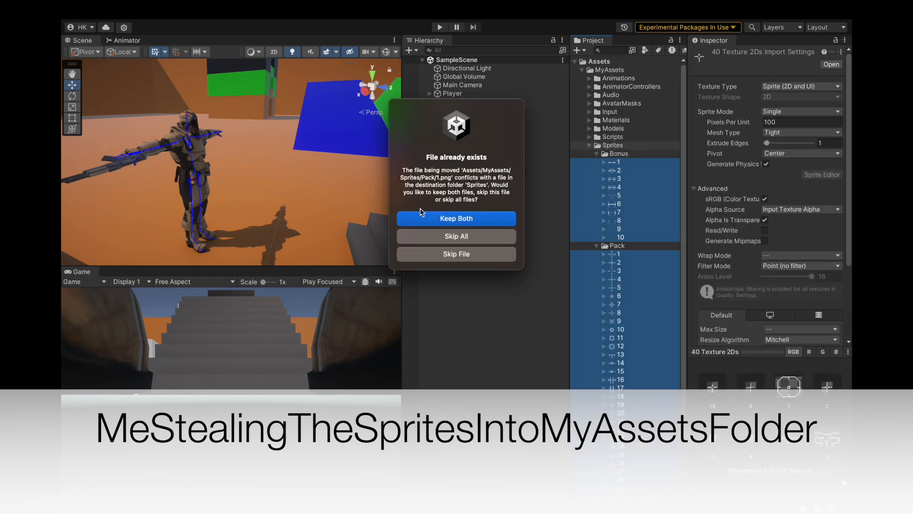
pyautogui.moveTo(403, 170); pyautogui.dragTo(479, 202)
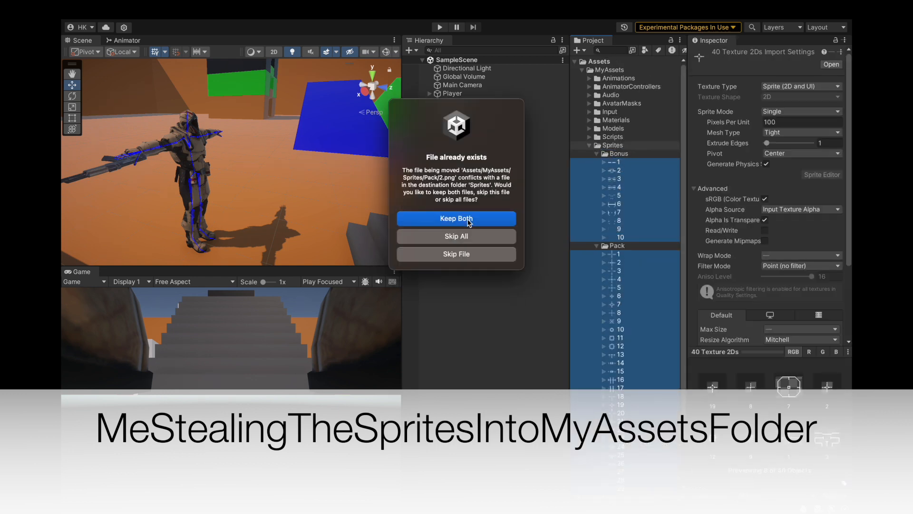
pyautogui.click(456, 236)
pyautogui.moveTo(618, 166); pyautogui.dragTo(621, 151)
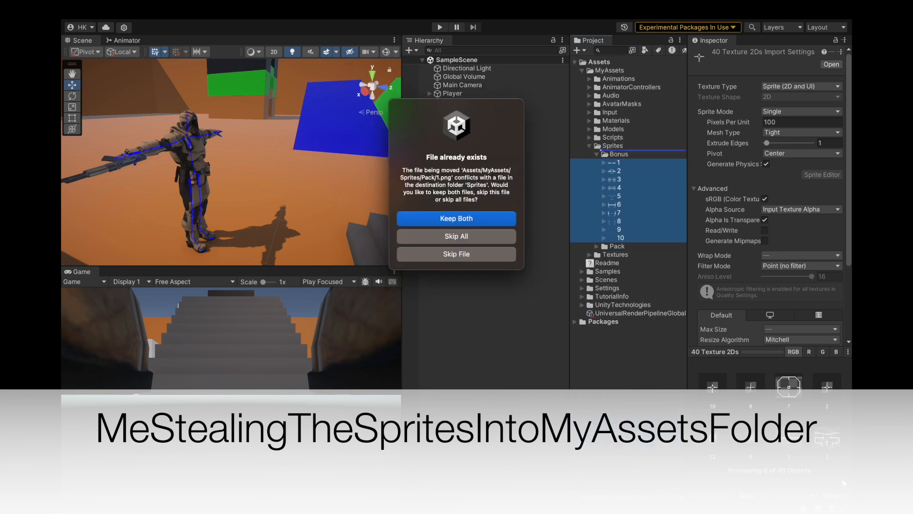
pyautogui.moveTo(404, 172); pyautogui.dragTo(486, 196)
pyautogui.click(488, 158)
pyautogui.click(474, 238)
# Step: Move the ten sprites of the Bonus folder directly into the Sprites folder
pyautogui.click(614, 163)
pyautogui.click(603, 164)
pyautogui.click(597, 154)
pyautogui.click(596, 163)
pyautogui.click(596, 155)
pyautogui.click(596, 155)
pyautogui.click(596, 162)
pyautogui.doubleClick(613, 153)
pyautogui.click(612, 162)
pyautogui.moveTo(612, 162)
pyautogui.mouseDown()
pyautogui.moveTo(614, 151)
pyautogui.moveTo(614, 167)
pyautogui.mouseUp()
pyautogui.moveTo(614, 188); pyautogui.dragTo(617, 217)
pyautogui.moveTo(619, 238); pyautogui.dragTo(613, 147)
# Step: Delete the emptied Bonus folder
pyautogui.rightClick(608, 238)
pyautogui.click(611, 243)
pyautogui.press('Return')
# Step: Try to move all sprites of the Pack folder directly into Sprites, skipping all conflicting files
pyautogui.click(597, 238)
pyautogui.click(618, 246)
pyautogui.keyDown('shift'); pyautogui.click(626, 412); pyautogui.keyUp('shift')
pyautogui.scroll(5, 627, 333)
pyautogui.click(471, 236)
# Step: Try to move only the first sprites of the Pack folder into Sprites, skip the conflicts and collapse the Pack folder
pyautogui.click(620, 245)
pyautogui.keyDown('shift'); pyautogui.click(622, 250); pyautogui.keyUp('shift')
pyautogui.moveTo(622, 250); pyautogui.dragTo(613, 144)
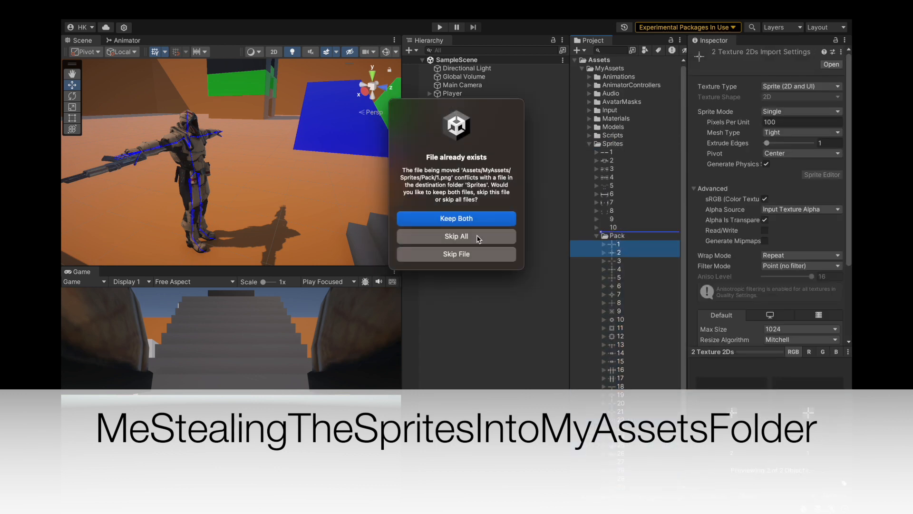
pyautogui.click(476, 237)
pyautogui.click(620, 245)
pyautogui.moveTo(621, 245)
pyautogui.mouseDown()
pyautogui.moveTo(612, 145)
pyautogui.moveTo(619, 230)
pyautogui.mouseUp()
pyautogui.click(472, 237)
pyautogui.click(616, 236)
pyautogui.click(595, 237)
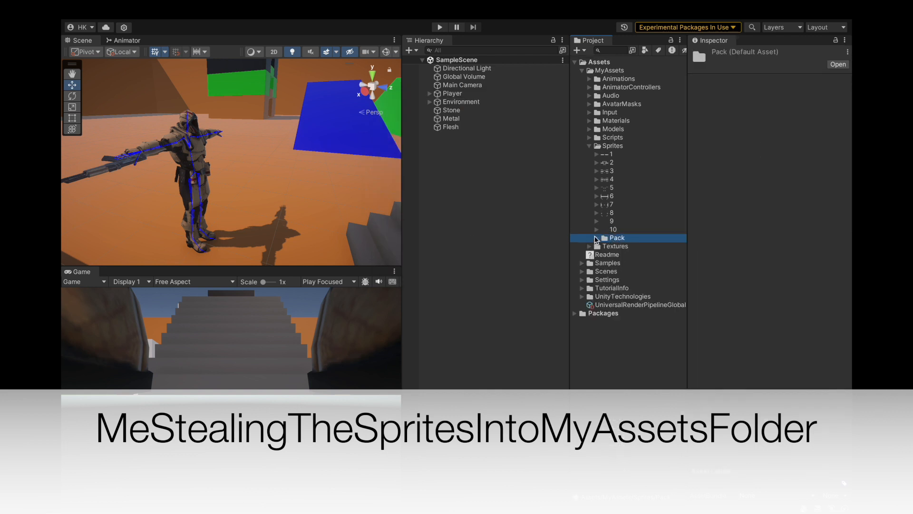
# Step: Delete the ten bonus sprites, 1 to 10, lying directly in the Sprites folder
pyautogui.click(595, 156)
pyautogui.click(596, 156)
pyautogui.click(605, 155)
pyautogui.keyDown('shift'); pyautogui.click(608, 229); pyautogui.keyUp('shift')
pyautogui.rightClick(604, 197)
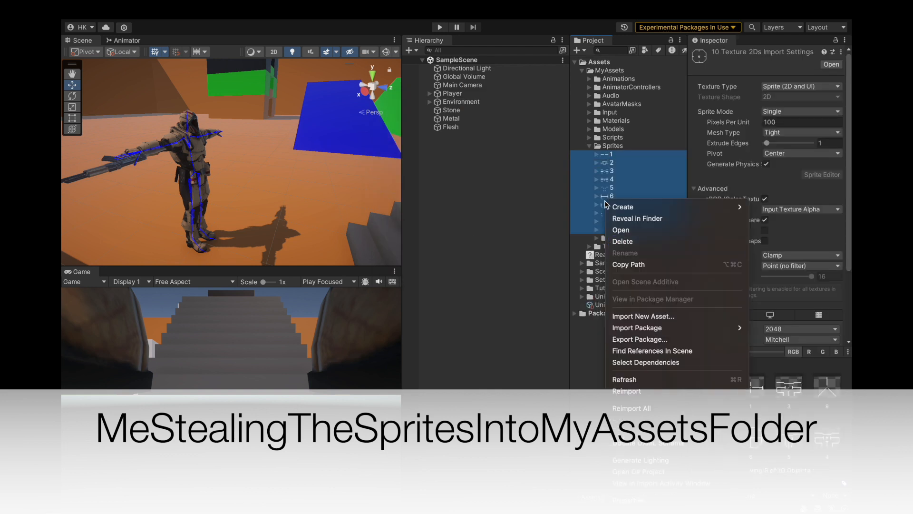
pyautogui.click(622, 241)
# Step: Rename the Pack folder to Crosshairs and preview its sprite 2
pyautogui.click(596, 155)
pyautogui.click(606, 157)
pyautogui.rightClick(606, 157)
pyautogui.click(624, 209)
pyautogui.write('Crosshairs')
pyautogui.press('Return')
pyautogui.moveTo(616, 171); pyautogui.dragTo(620, 151)
pyautogui.moveTo(613, 154); pyautogui.dragTo(615, 163)
pyautogui.click(603, 172)
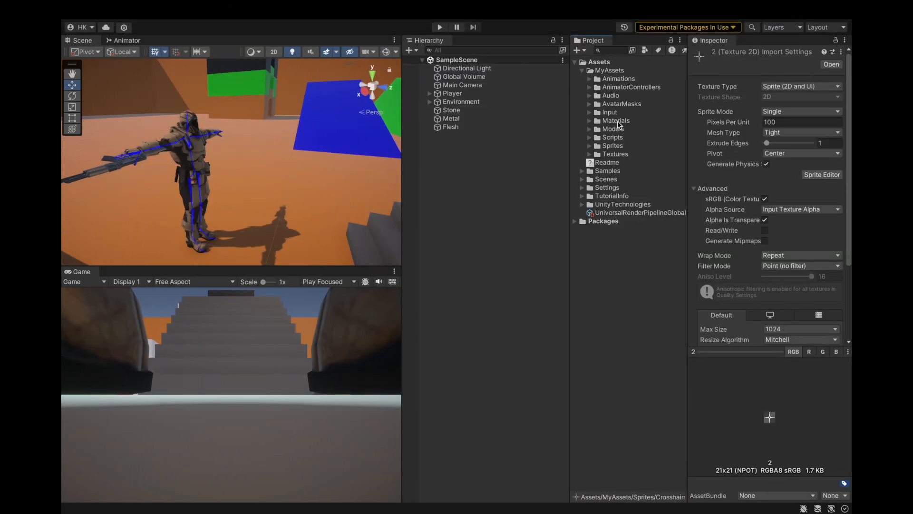
# Step: Add a UI Canvas to the scene, keeping its default name
pyautogui.click(526, 236)
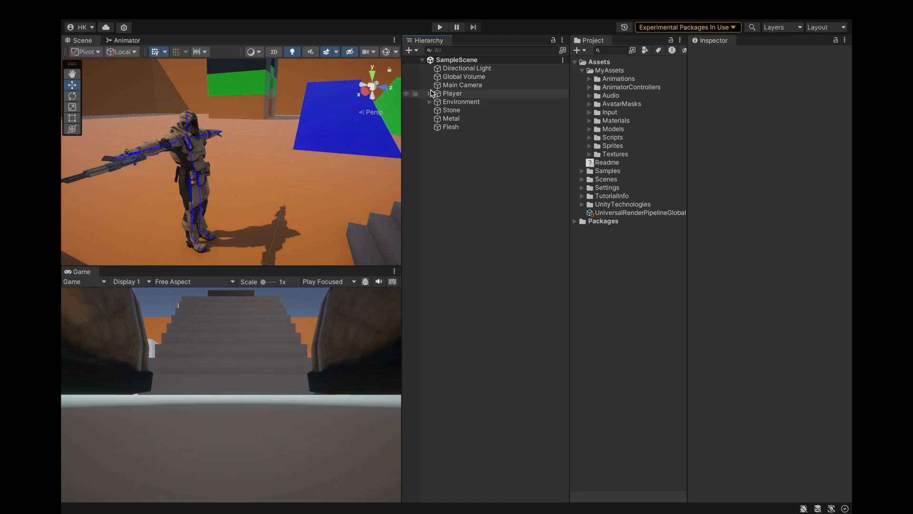
pyautogui.rightClick(459, 168)
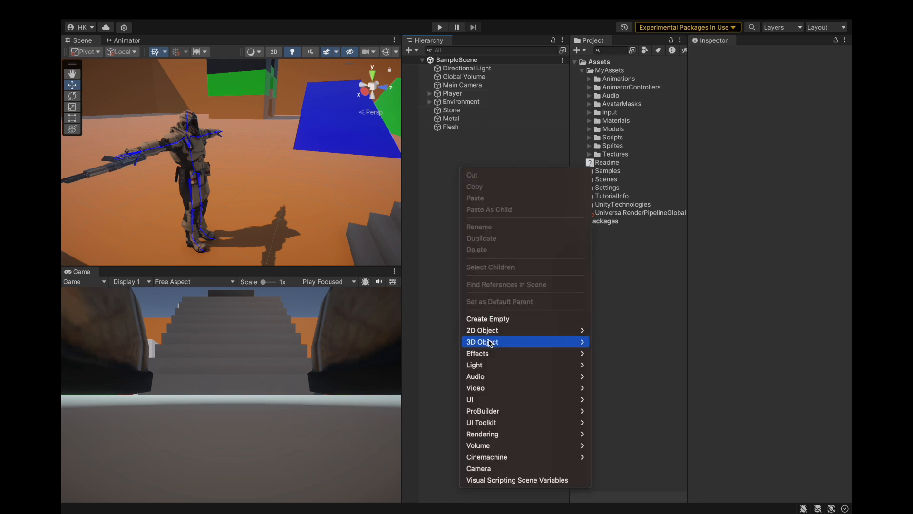
pyautogui.moveTo(490, 402)
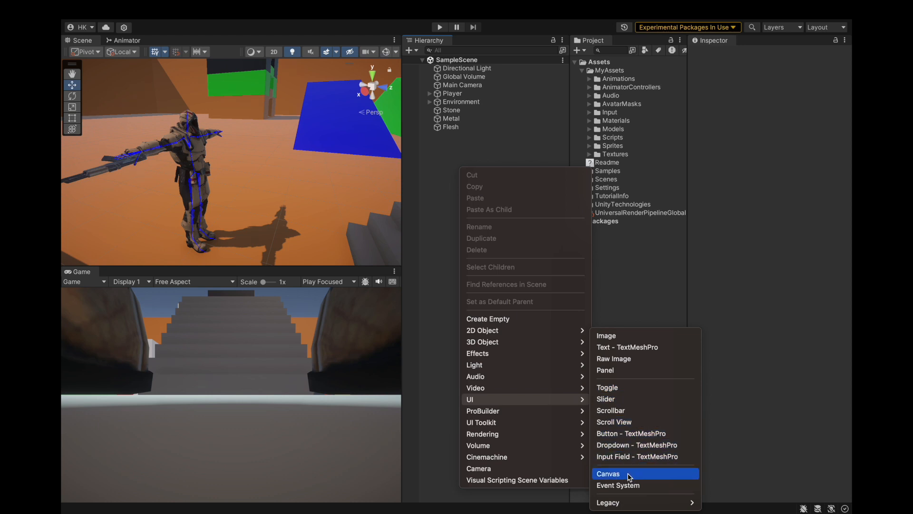
pyautogui.click(613, 473)
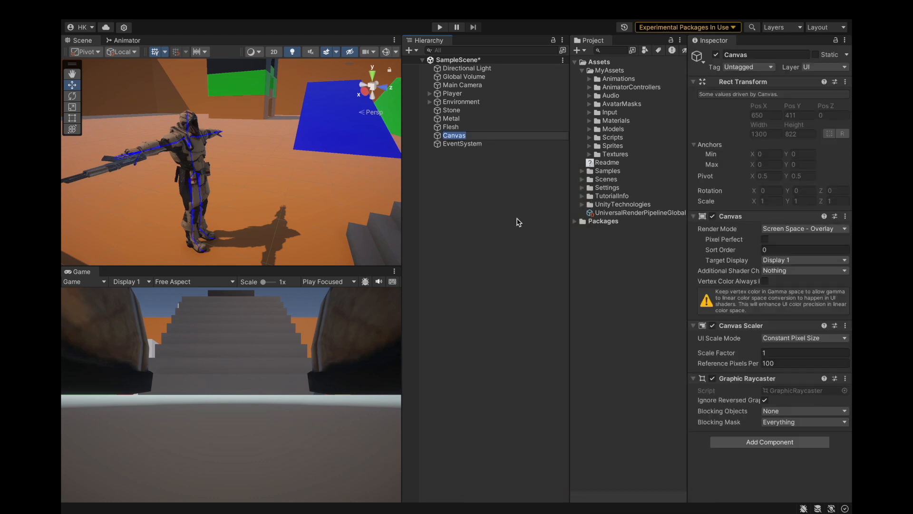
pyautogui.click(482, 174)
# Step: Set the Canvas Scaler to Scale With Screen Size with a 1920 × 1080 reference resolution and Match 1 (Height)
pyautogui.click(469, 136)
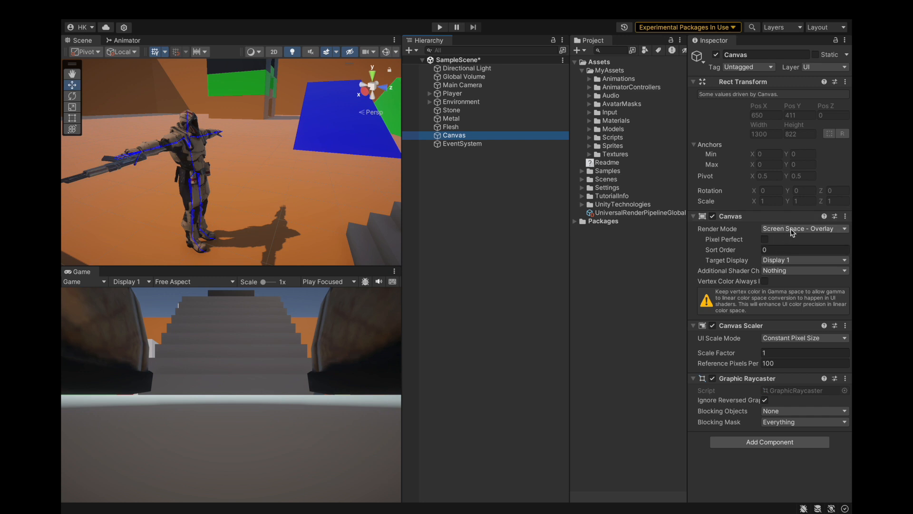
pyautogui.click(779, 338)
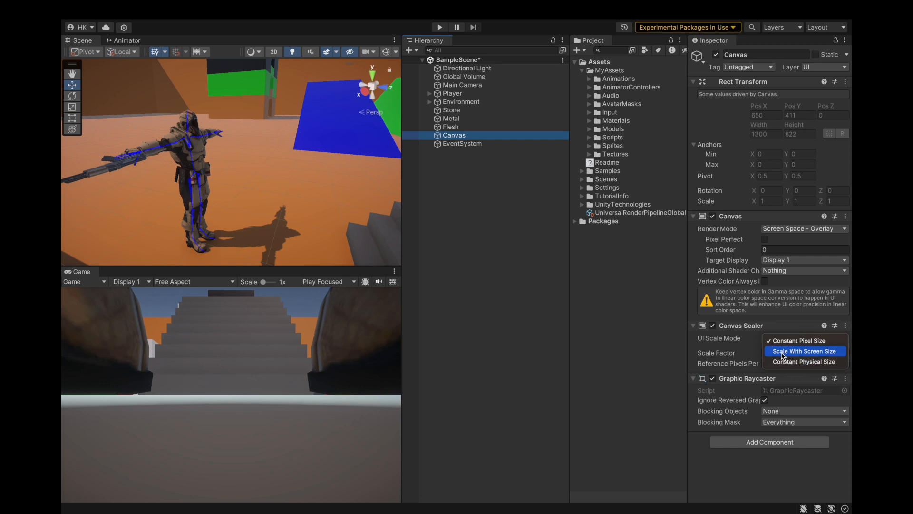
pyautogui.click(783, 352)
pyautogui.click(735, 364)
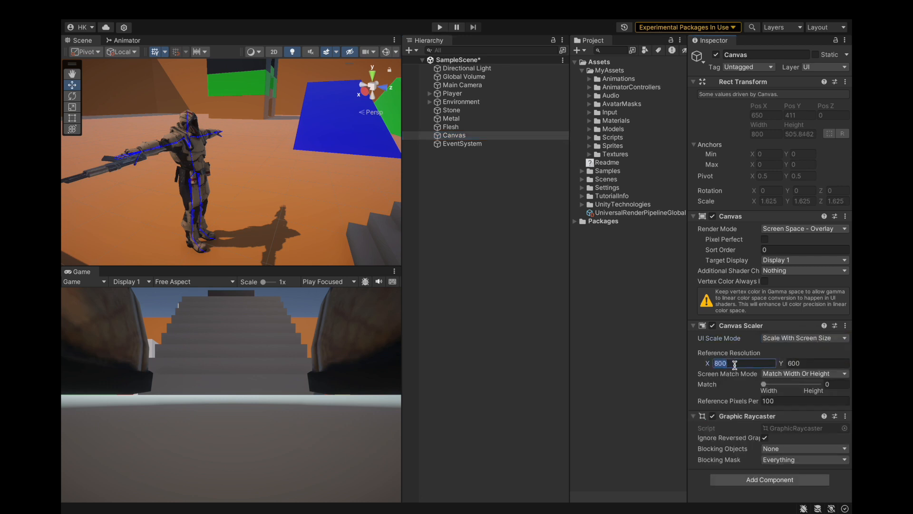
pyautogui.write('1920')
pyautogui.click(809, 361)
pyautogui.write('108')
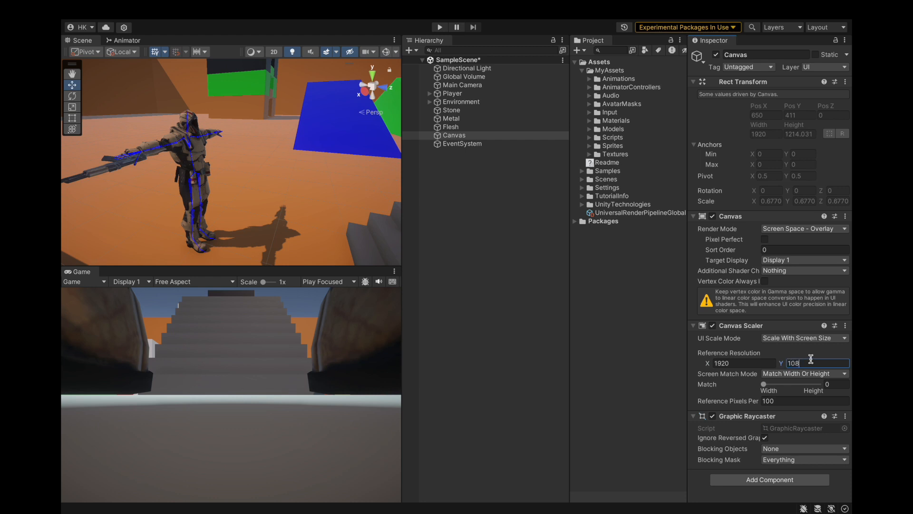
pyautogui.write('0')
pyautogui.moveTo(763, 384); pyautogui.dragTo(829, 383)
pyautogui.click(810, 342)
pyautogui.click(738, 343)
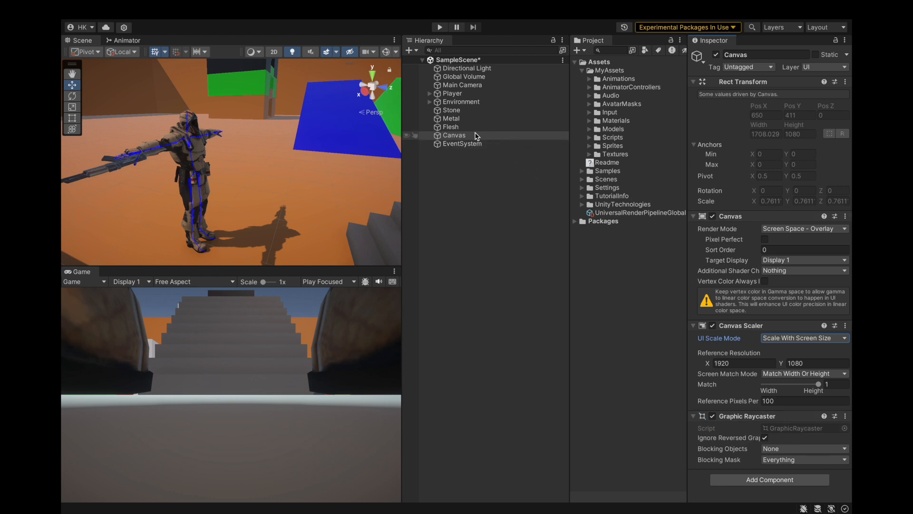
# Step: Enable the Canvas component's Vertex Color Always In Gamma Color Space option and save the project
pyautogui.click(765, 281)
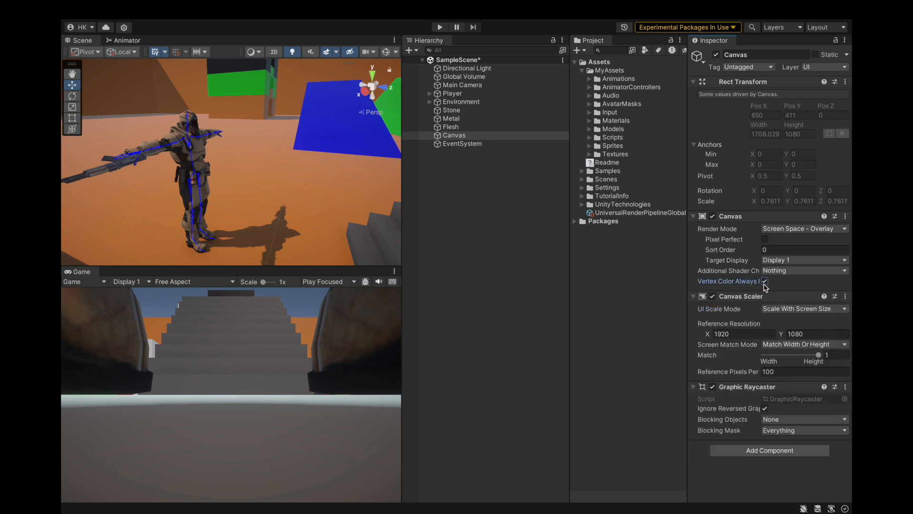
pyautogui.moveTo(245, 4)
pyautogui.click(123, 10)
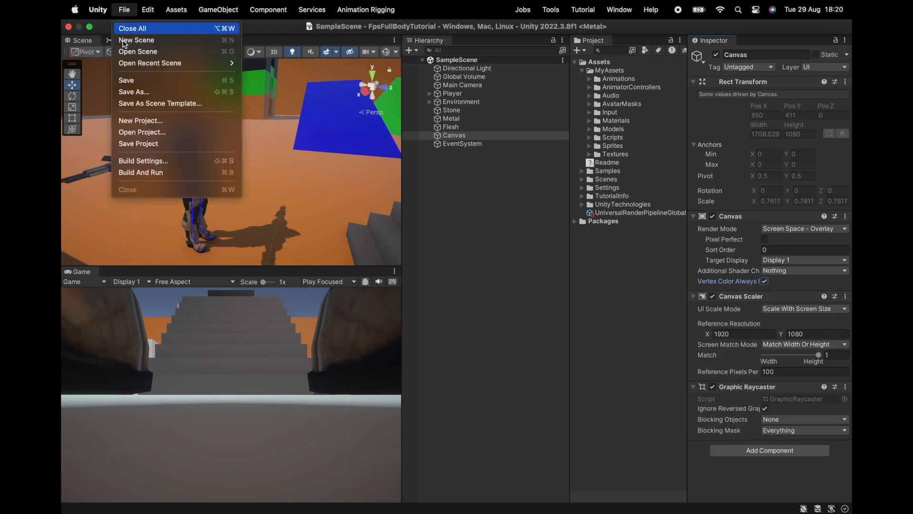
pyautogui.click(143, 143)
# Step: Add a UI Image as a child of the Canvas and name it CrossHair
pyautogui.rightClick(447, 138)
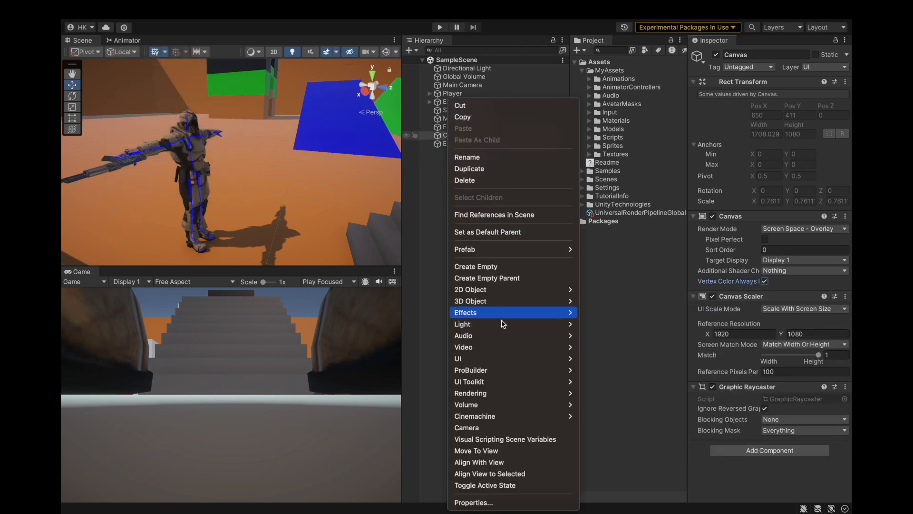
pyautogui.moveTo(501, 358)
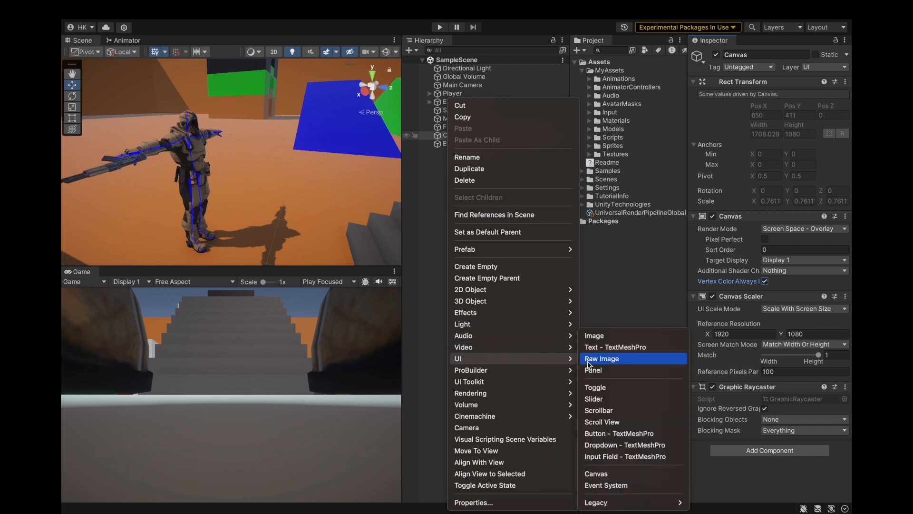
pyautogui.click(594, 336)
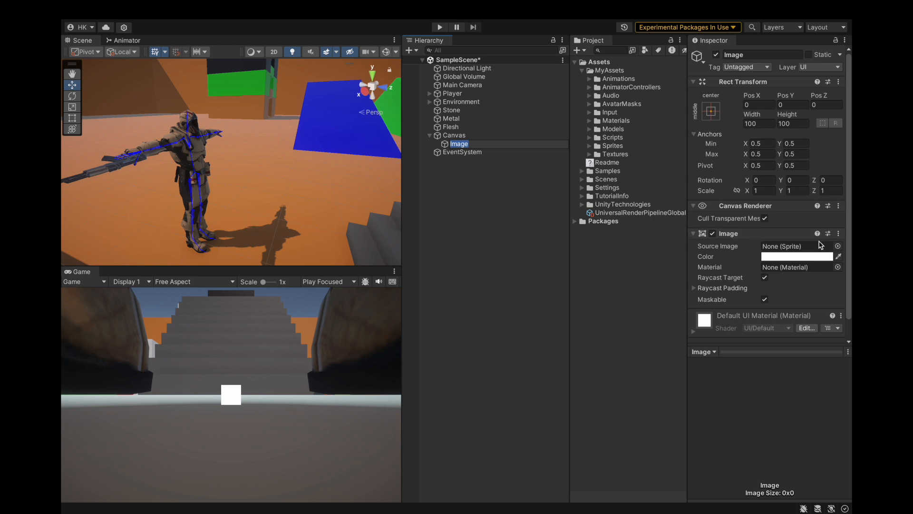
pyautogui.write('CrossH')
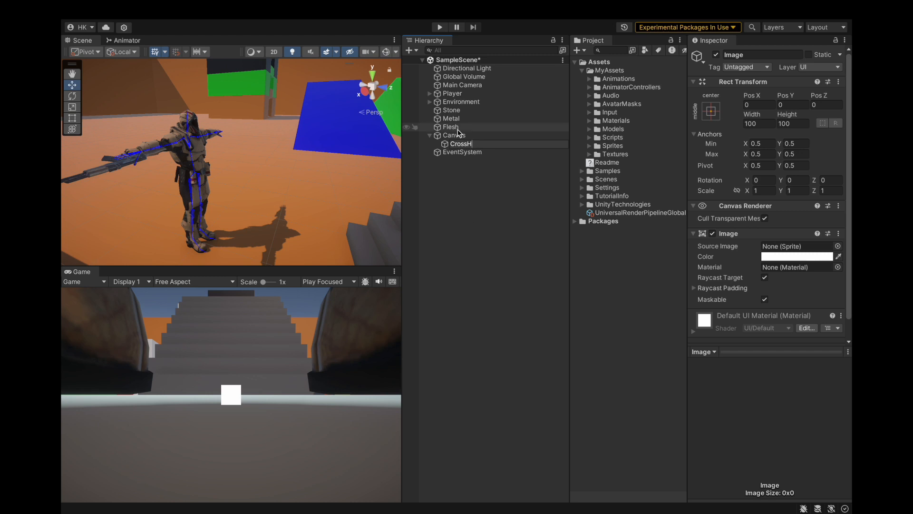
pyautogui.write('iarir')
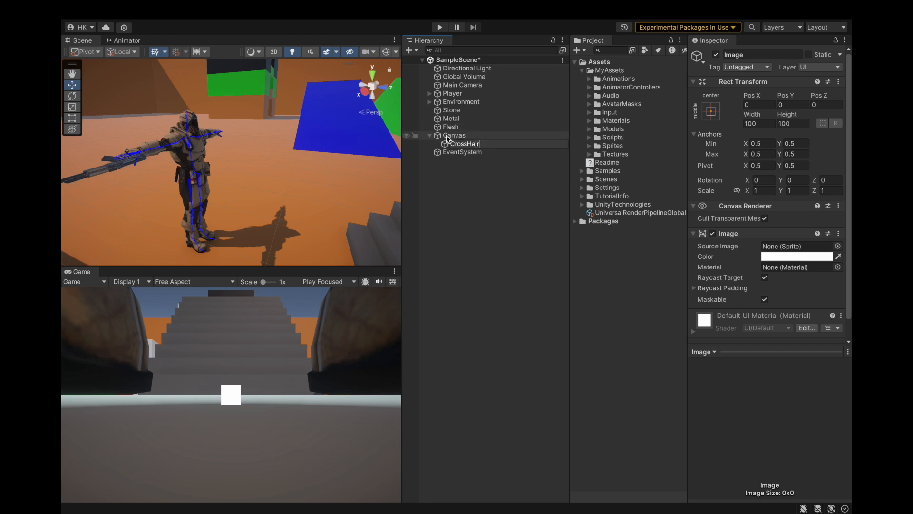
pyautogui.press('Return')
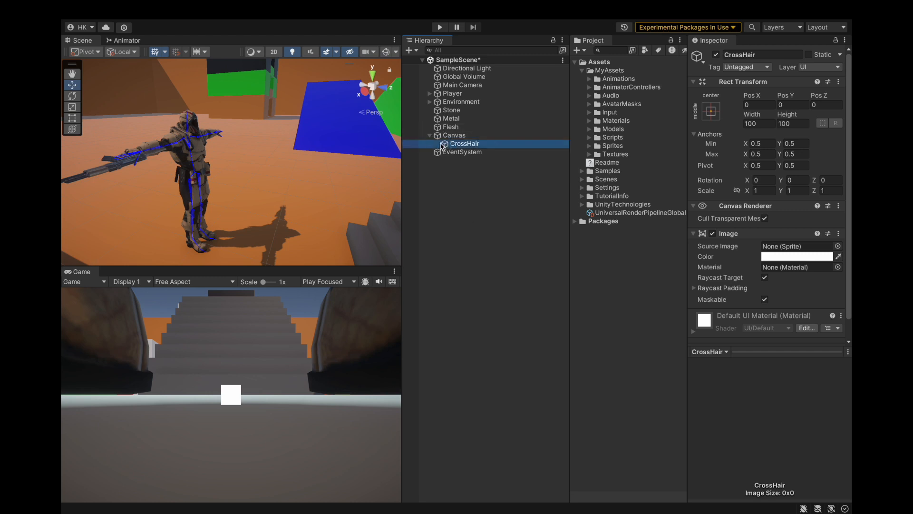
# Step: Assign sprite 18 as the CrossHair image's Source Image and save the project
pyautogui.click(838, 246)
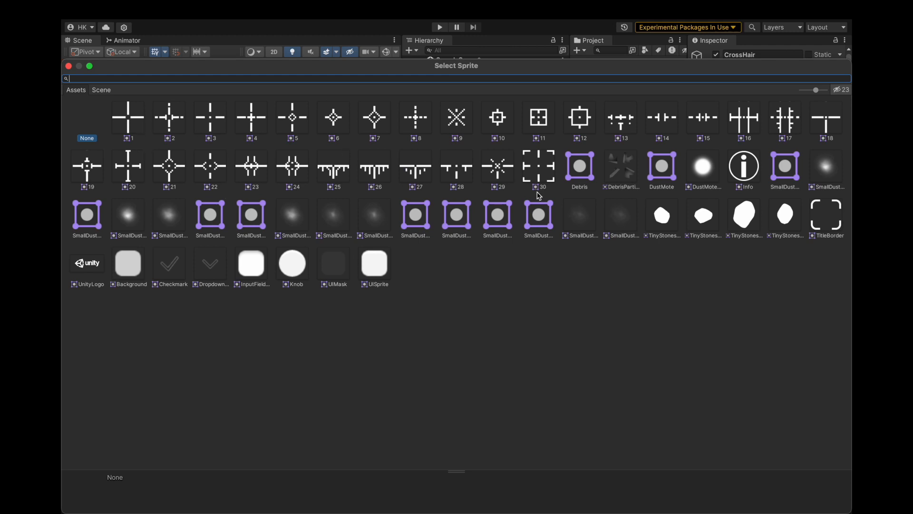
pyautogui.doubleClick(834, 129)
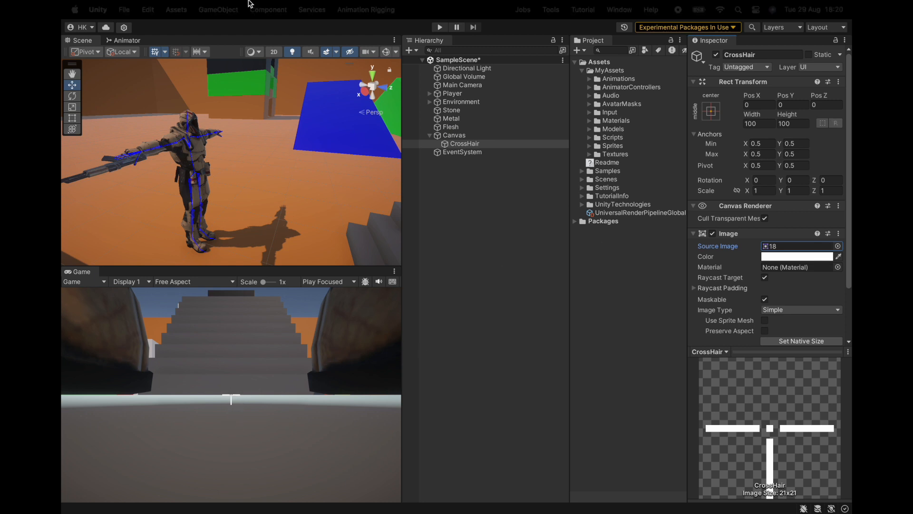
pyautogui.click(136, 7)
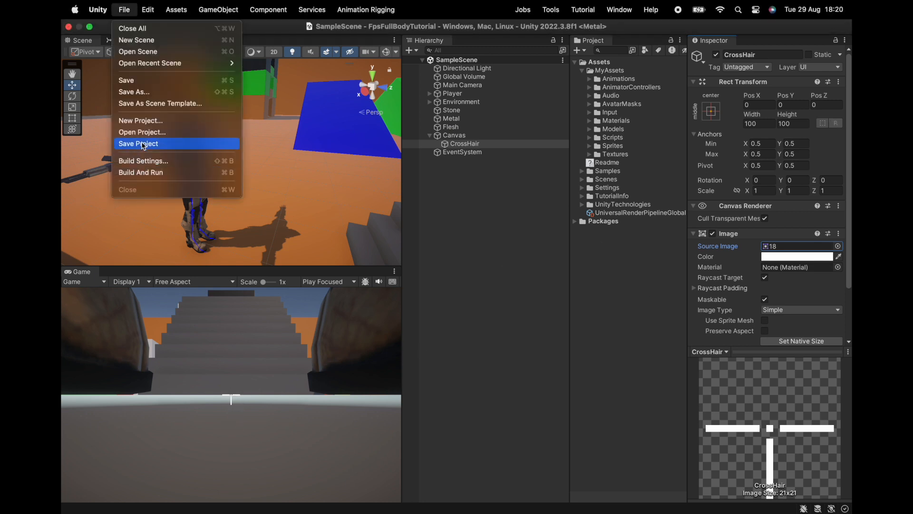
pyautogui.click(138, 79)
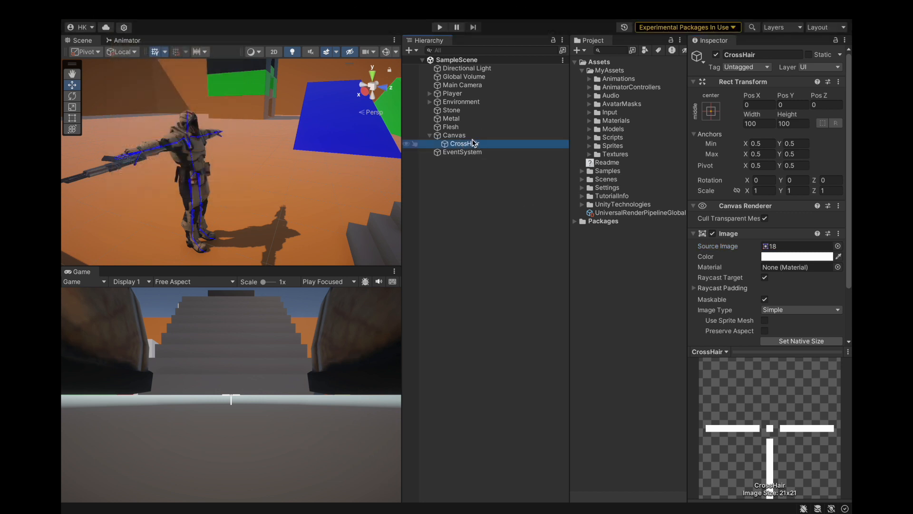
# Step: Create an empty CrossHairUI object under the Canvas and parent the CrossHair image to it
pyautogui.rightClick(472, 137)
pyautogui.click(495, 266)
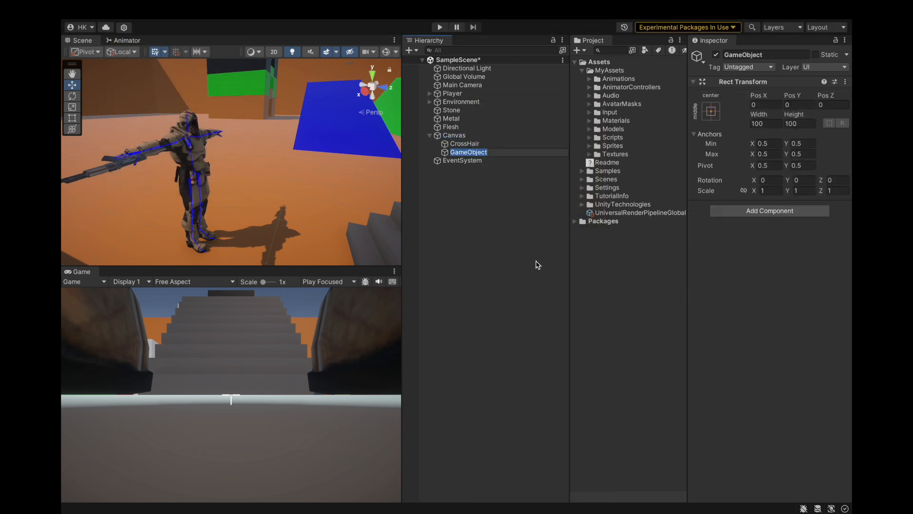
pyautogui.write('Cr')
pyautogui.press('Return')
pyautogui.moveTo(463, 144); pyautogui.dragTo(468, 151)
# Step: Stretch CrossHairUI's anchors in both directions and set its Left, Right, Top and Bottom offsets to 0
pyautogui.click(469, 146)
pyautogui.click(711, 110)
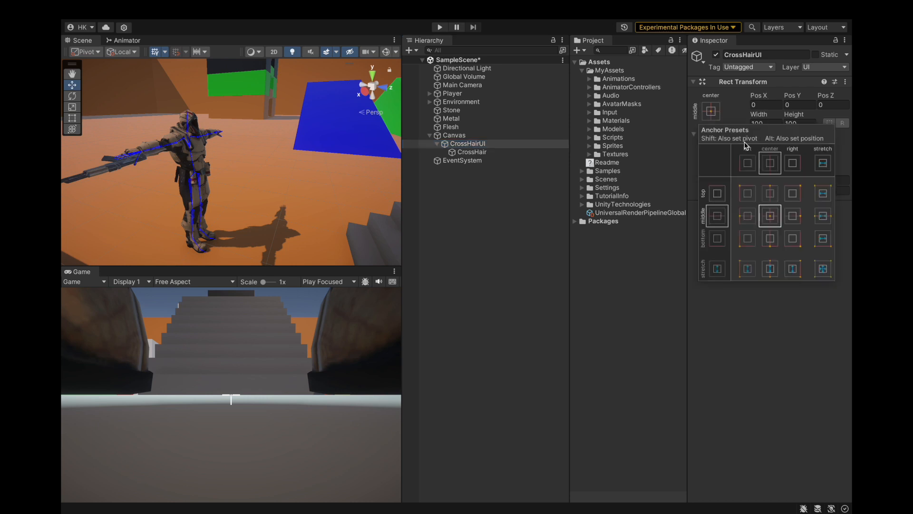
pyautogui.click(823, 267)
pyautogui.click(775, 105)
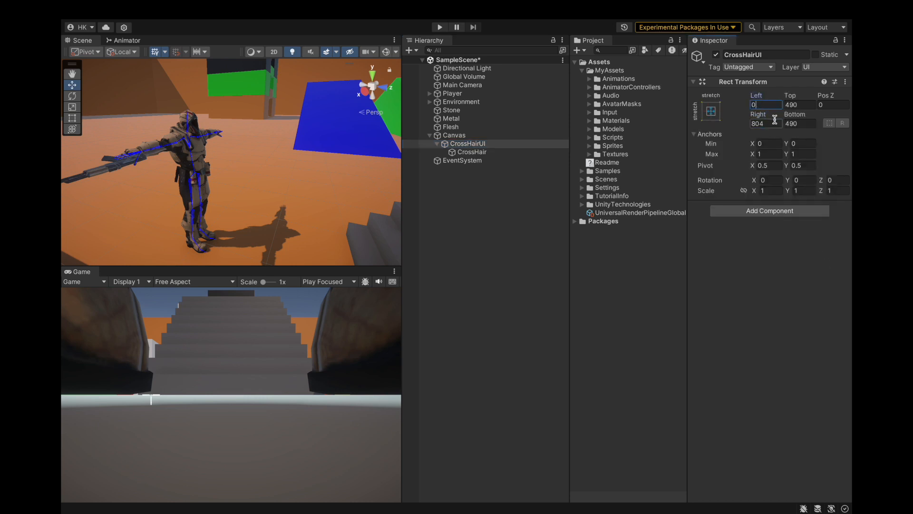
pyautogui.click(772, 125)
pyautogui.write('0')
pyautogui.click(798, 124)
pyautogui.write('0')
pyautogui.click(798, 104)
pyautogui.write('0')
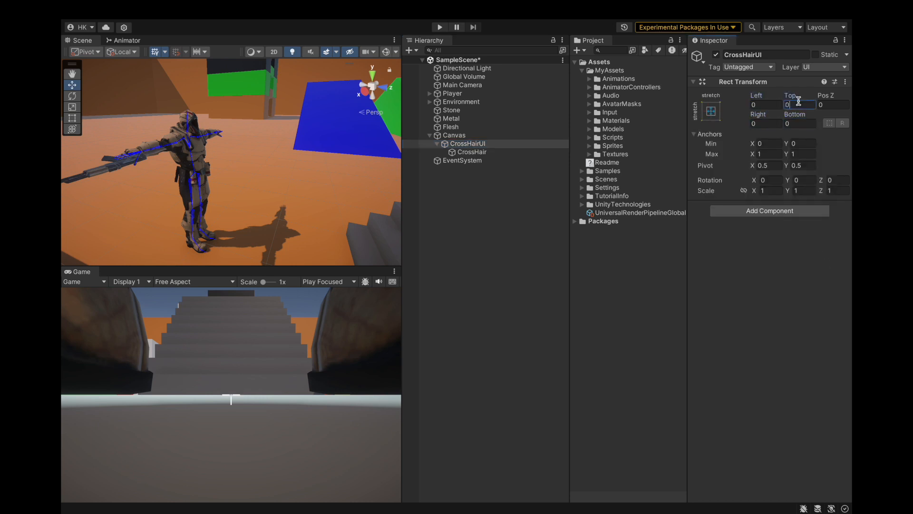
# Step: Set the CrossHair image's width and height to 200 and save the project
pyautogui.click(505, 152)
pyautogui.click(768, 123)
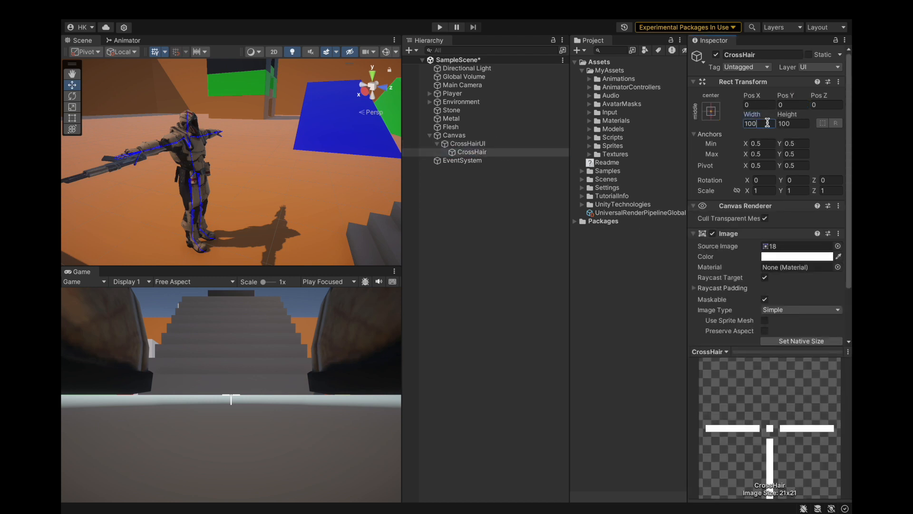
pyautogui.write('2')
pyautogui.press('XF86AudioMute')
pyautogui.press('XF86AudioMute')
pyautogui.write('00')
pyautogui.click(807, 125)
pyautogui.write('000')
pyautogui.click(504, 152)
pyautogui.click(124, 9)
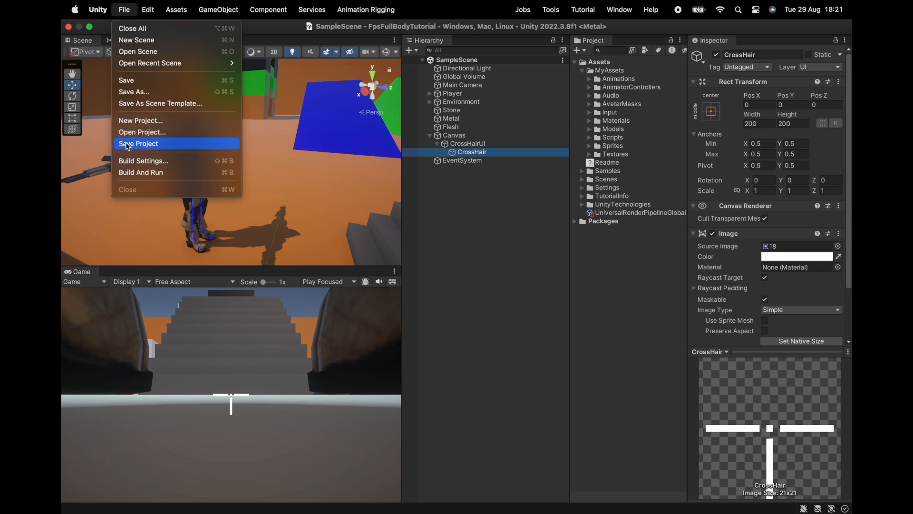
pyautogui.press('Escape')
# Step: Add an Outline component to the CrossHair image and check it in the maximised Game view
pyautogui.scroll(-3, 806, 242)
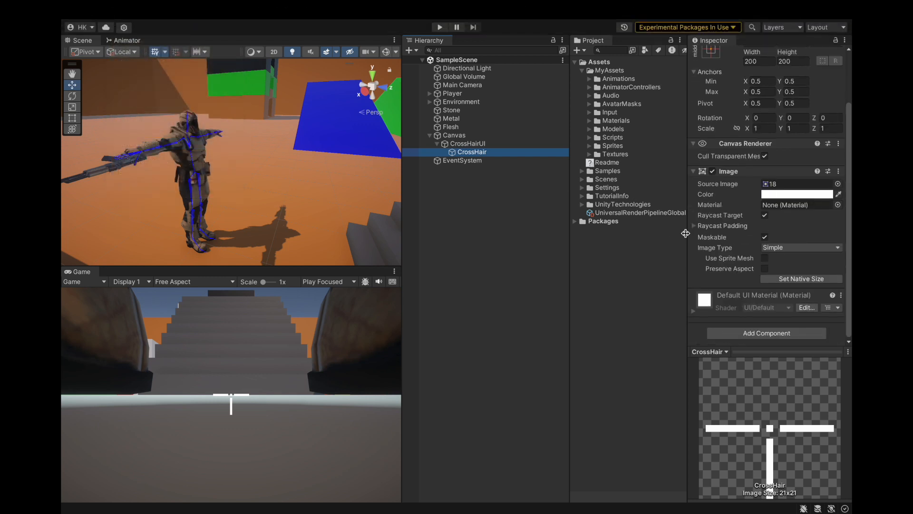
pyautogui.click(743, 333)
pyautogui.write('out')
pyautogui.press('Return')
pyautogui.scroll(-3, 772, 331)
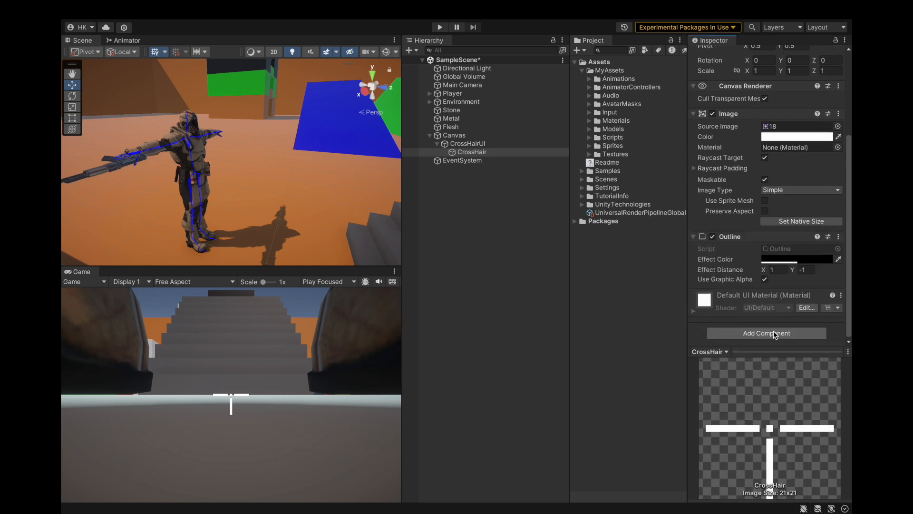
pyautogui.hotkey('shift', 'space')
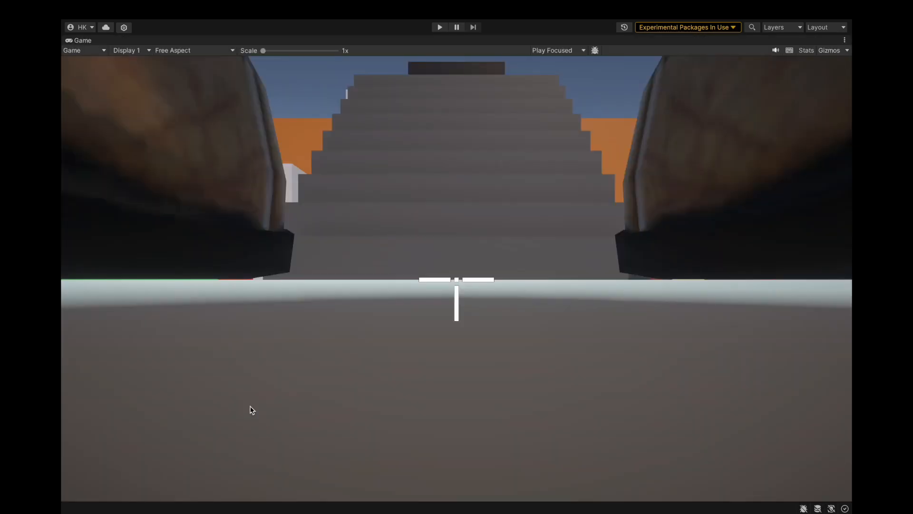
pyautogui.doubleClick(86, 42)
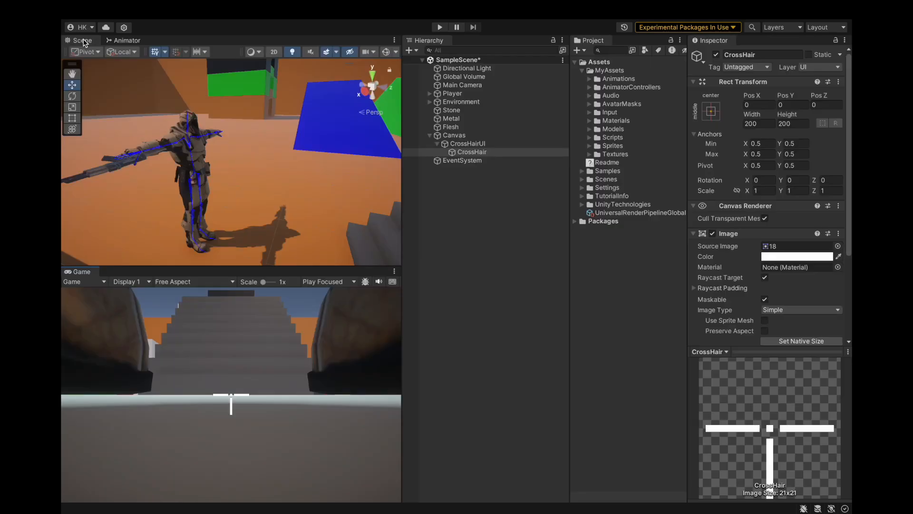
# Step: Try an Effect Distance of X 10 and Y 10 on the CrossHair's Outline
pyautogui.scroll(-3, 789, 283)
pyautogui.scroll(-2, 789, 283)
pyautogui.click(780, 279)
pyautogui.write('10')
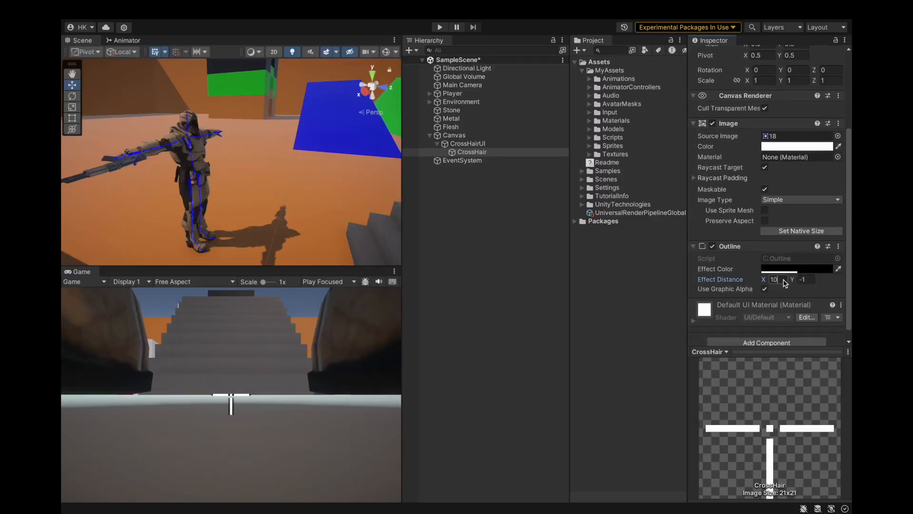
pyautogui.click(811, 280)
pyautogui.write('10')
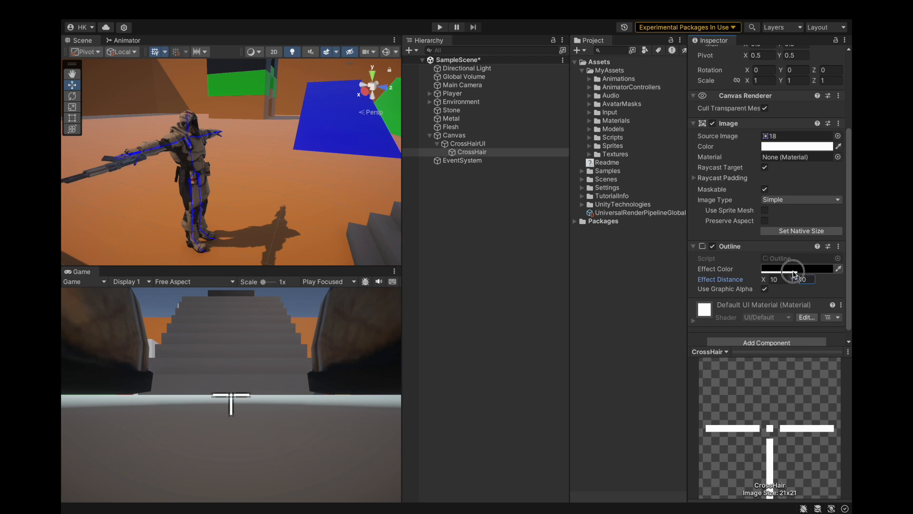
# Step: Make the Outline's black Effect Color fully opaque with an alpha of 255
pyautogui.click(794, 269)
pyautogui.moveTo(780, 470); pyautogui.dragTo(830, 471)
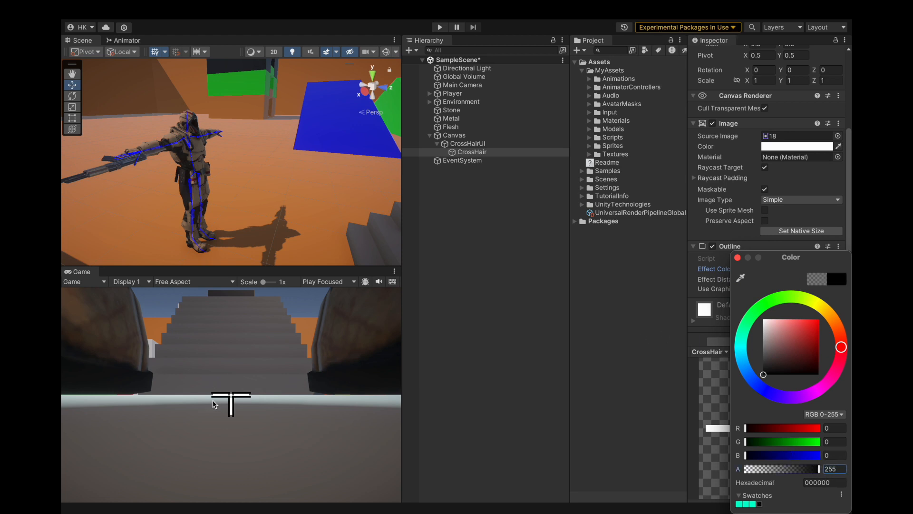
pyautogui.click(737, 257)
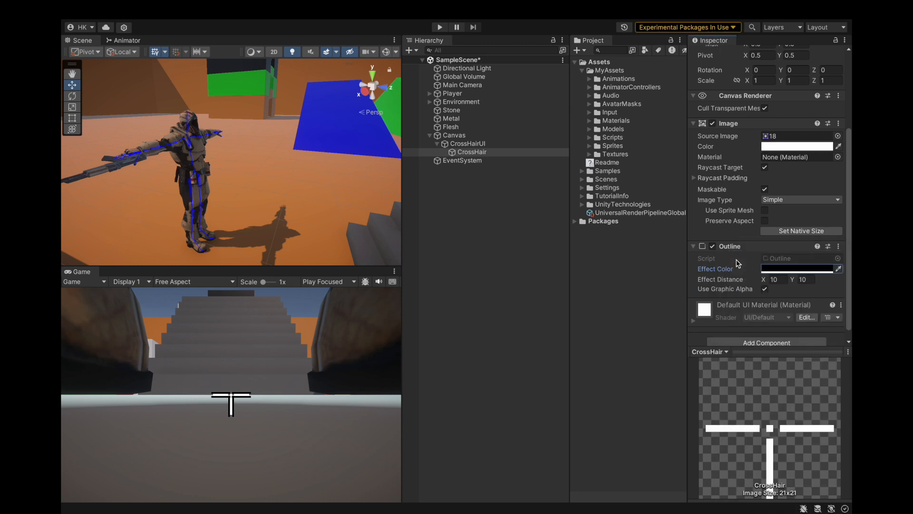
# Step: Set the Outline's Effect Distance to X 2 and Y 2 and save the project
pyautogui.click(809, 281)
pyautogui.click(779, 279)
pyautogui.write('2')
pyautogui.click(804, 280)
pyautogui.write('2')
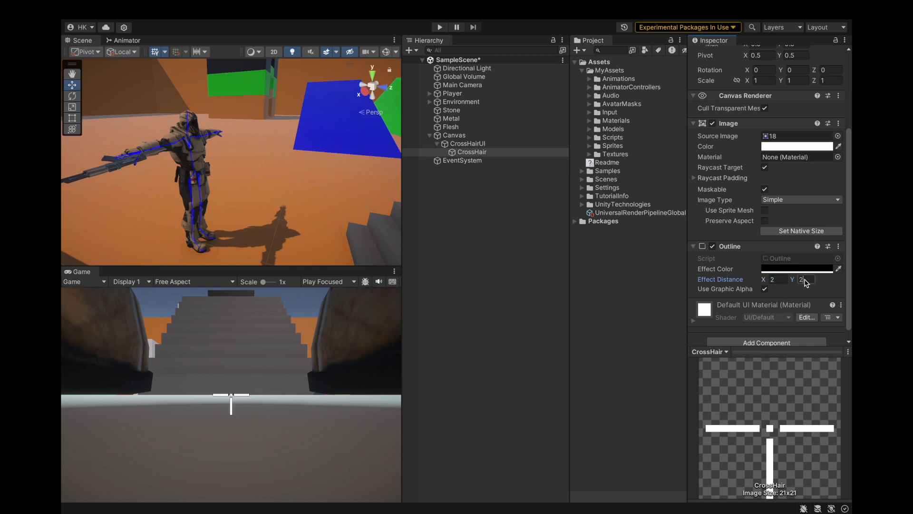
pyautogui.click(516, 152)
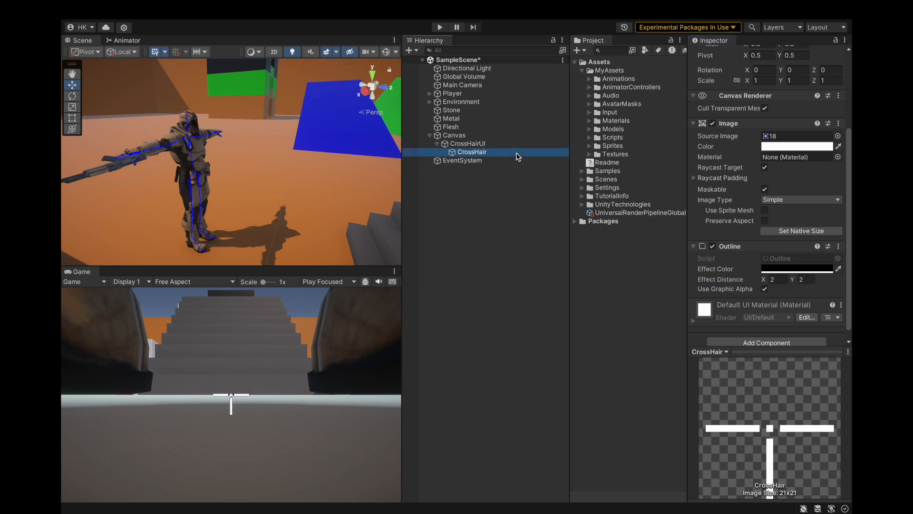
pyautogui.click(124, 9)
pyautogui.click(136, 144)
# Step: Run the game and fire at the grey walls from the hip to examine how shots line up with the crosshair
pyautogui.press('super+p')
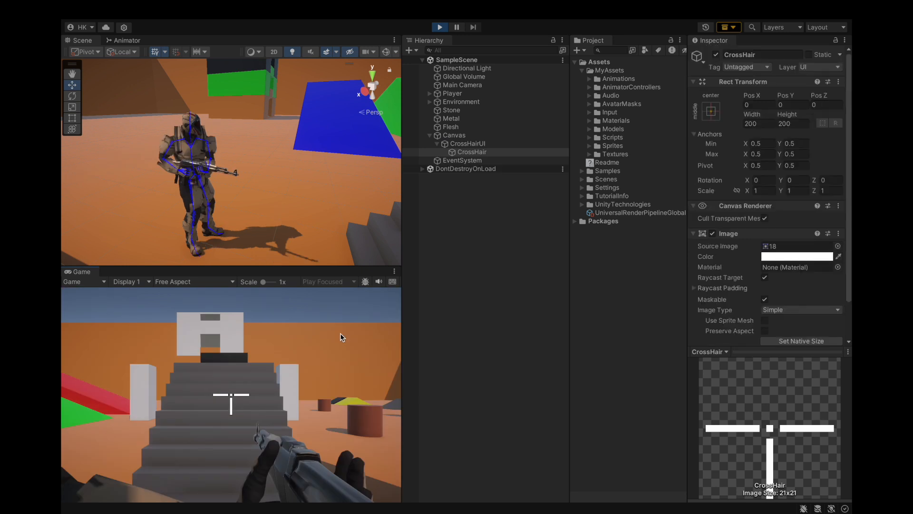
pyautogui.press('a')
pyautogui.press('d')
pyautogui.click(62, 340)
pyautogui.press('a')
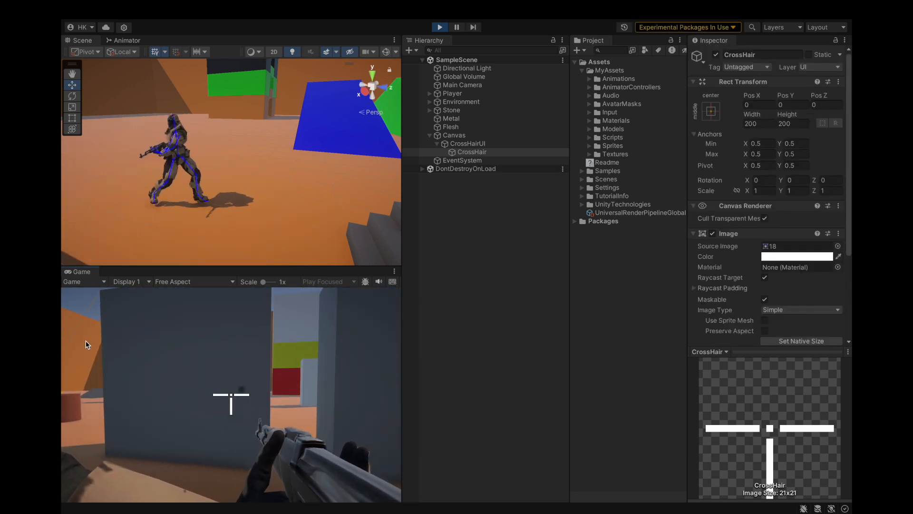
pyautogui.click(81, 332)
pyautogui.click(81, 332)
pyautogui.click(96, 329)
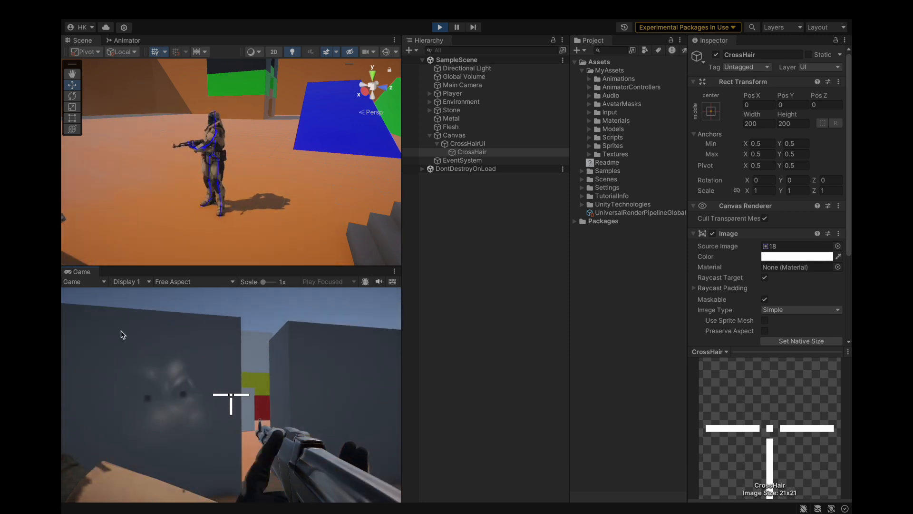
pyautogui.click(164, 325)
# Step: Aim down the rifle's sights while moving and shooting around the level to examine the crosshair during aiming
pyautogui.click(190, 338)
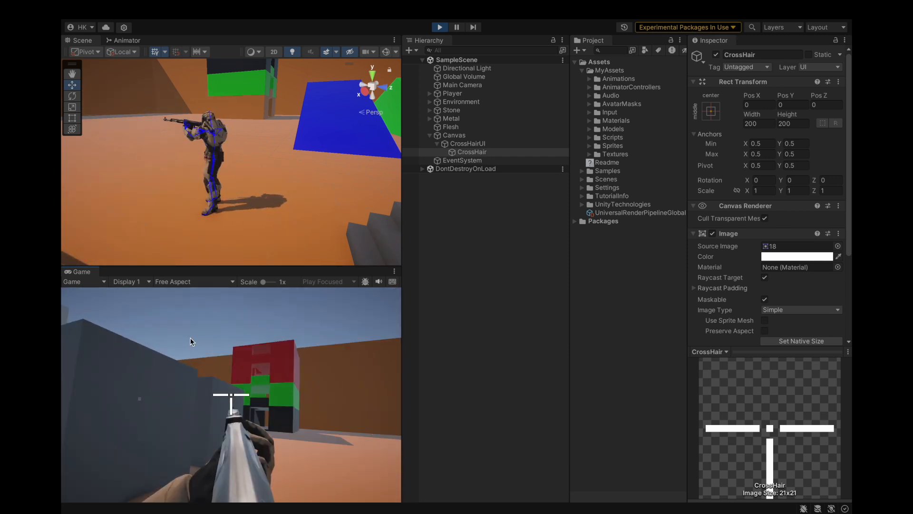
pyautogui.press('w')
pyautogui.press('d')
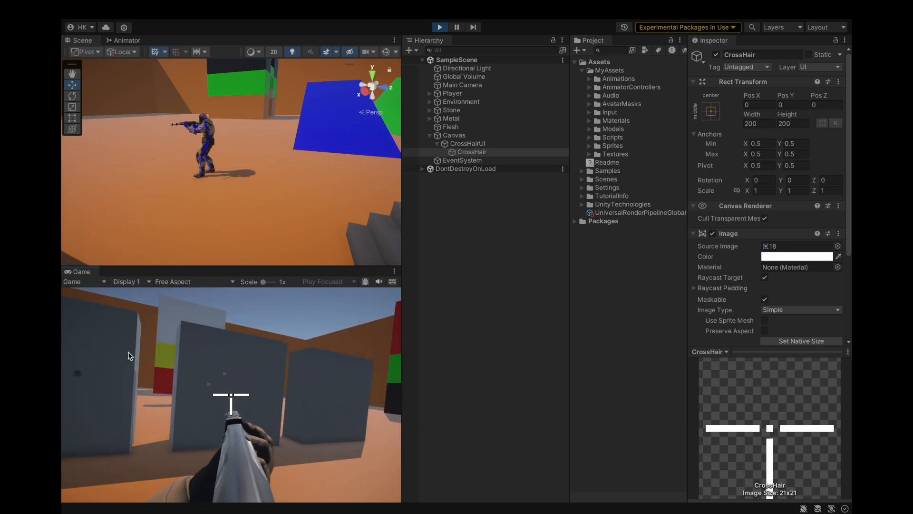
pyautogui.click(82, 343)
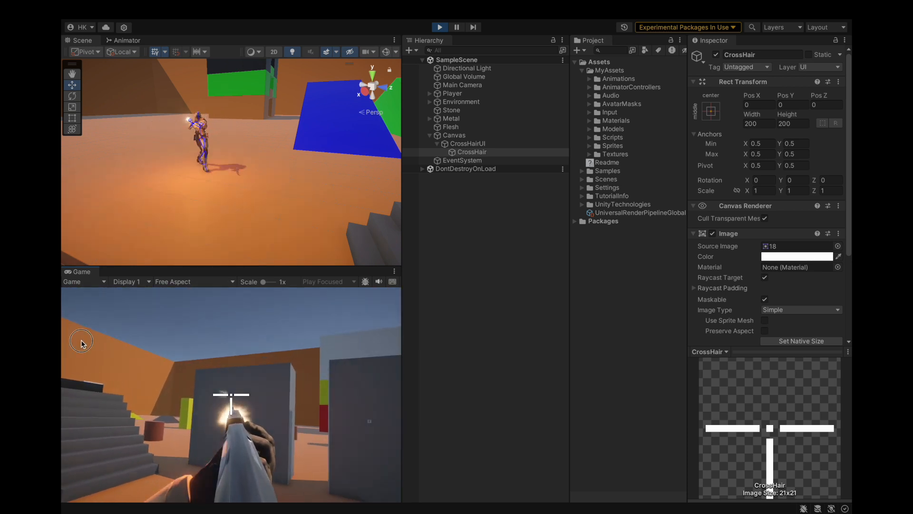
pyautogui.press('d')
pyautogui.moveTo(106, 349)
pyautogui.mouseDown()
pyautogui.moveTo(97, 337)
pyautogui.moveTo(119, 340)
pyautogui.moveTo(105, 360)
pyautogui.moveTo(98, 352)
pyautogui.moveTo(114, 349)
pyautogui.moveTo(101, 325)
pyautogui.moveTo(76, 365)
pyautogui.moveTo(64, 355)
pyautogui.mouseUp()
pyautogui.press('d')
pyautogui.press('s')
pyautogui.press('w')
pyautogui.press('d')
pyautogui.press('w')
pyautogui.press('w')
pyautogui.press('w')
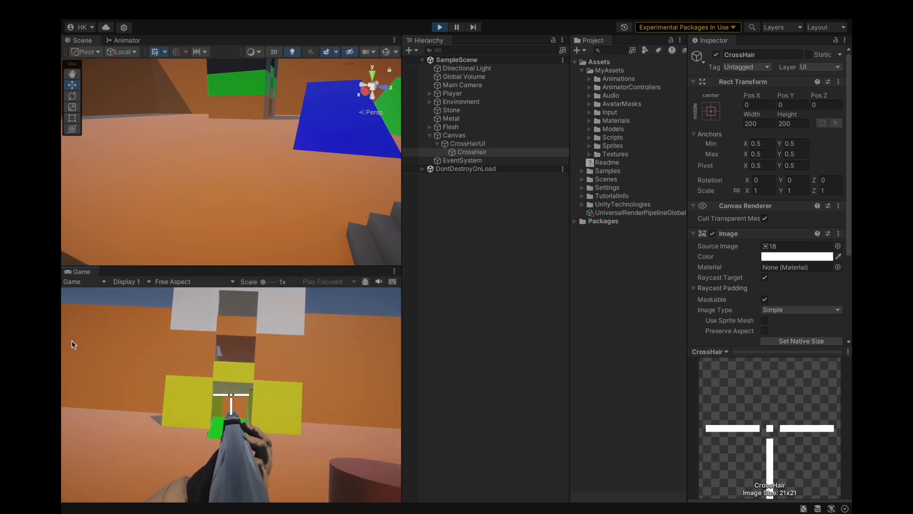
# Step: Run and jump through the level with the rifle aimed to examine the T-shaped crosshair, and stop the game
pyautogui.press('w')
pyautogui.press('d')
pyautogui.click(228, 355)
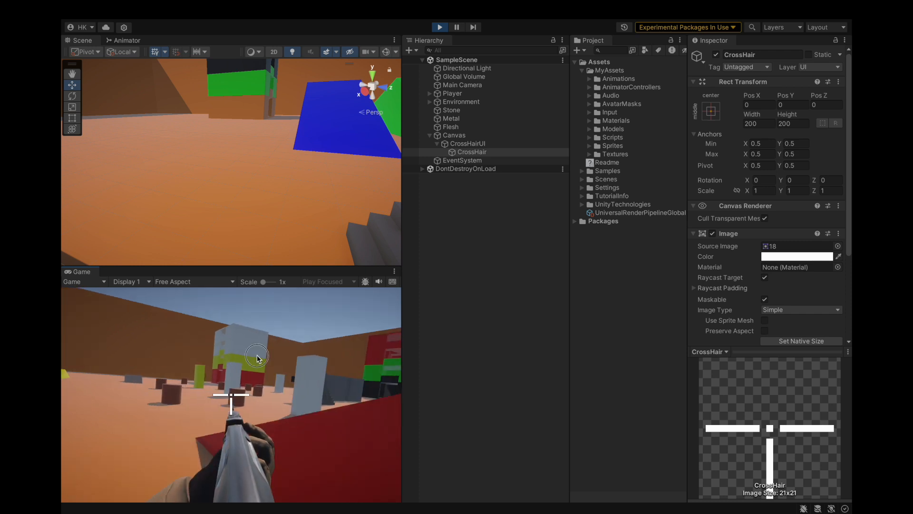
pyautogui.press('w')
pyautogui.press('space')
pyautogui.press('space')
pyautogui.press('w')
pyautogui.press('space')
pyautogui.press('space')
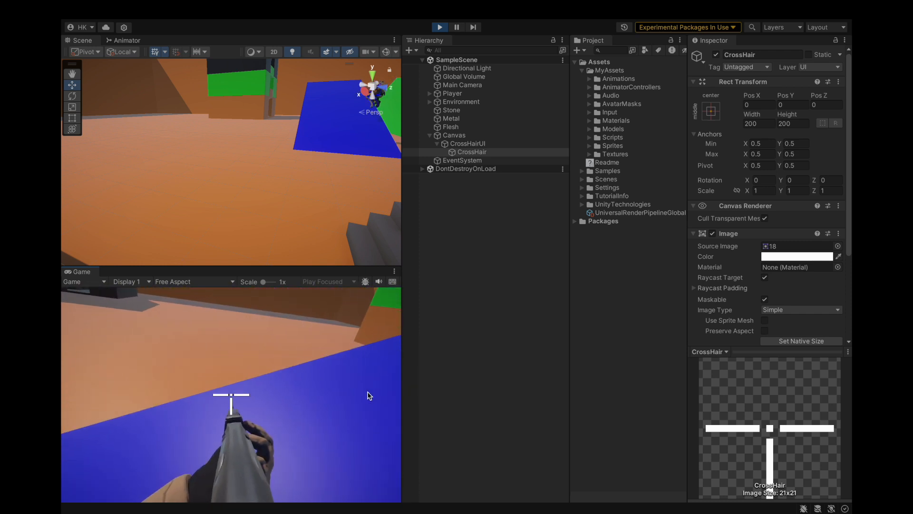
pyautogui.click(465, 358)
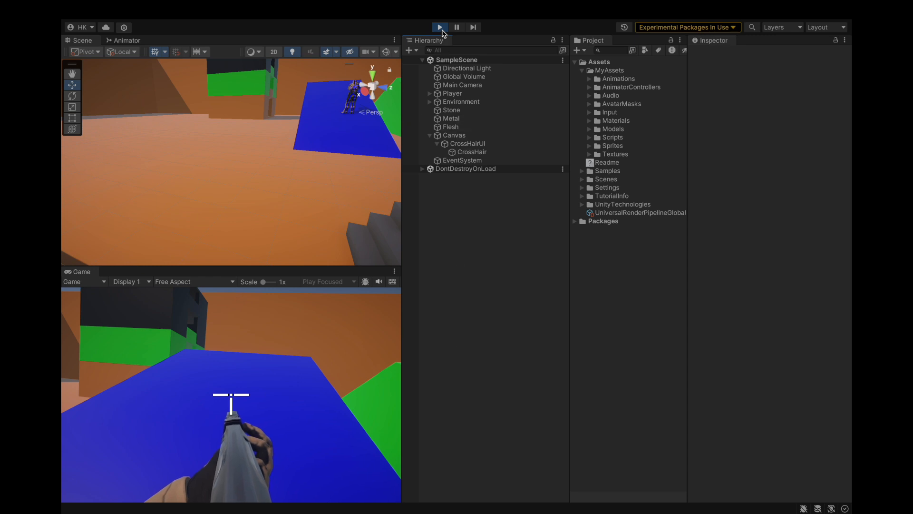
pyautogui.click(441, 29)
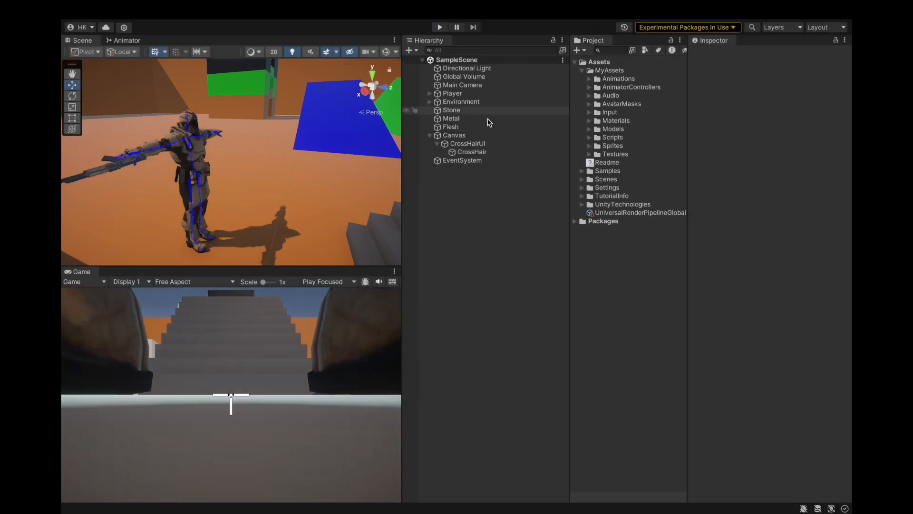
# Step: Change the CrossHair image's source sprite to crosshair sprite 1 and save the project
pyautogui.click(492, 155)
pyautogui.press('Up')
pyautogui.press('Up')
pyautogui.press('Down')
pyautogui.press('Down')
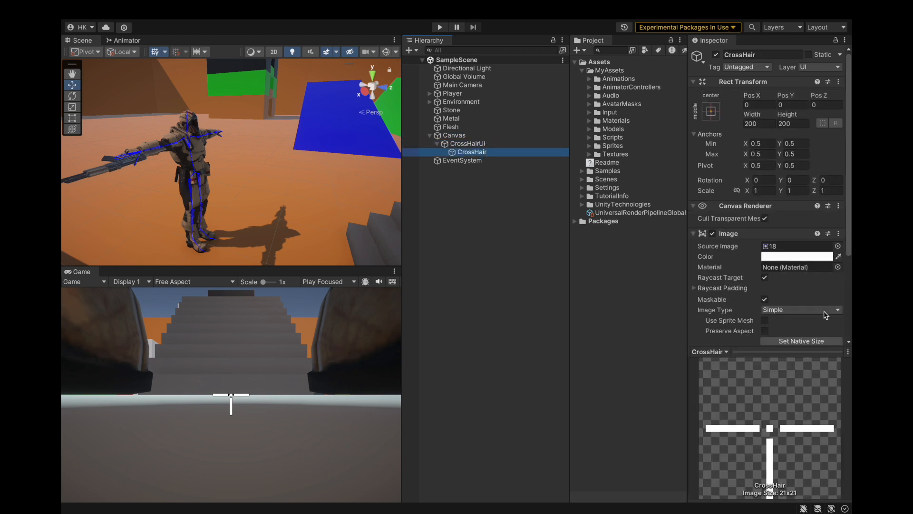
pyautogui.click(838, 246)
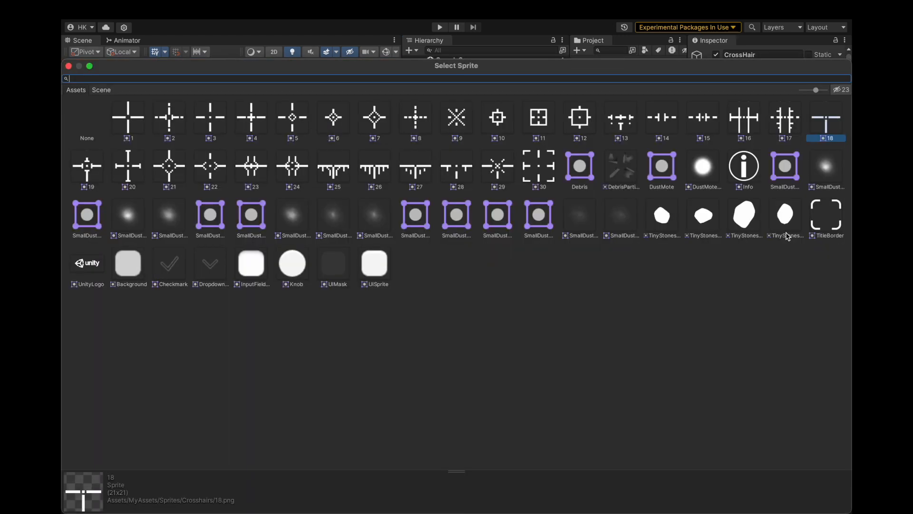
pyautogui.click(125, 119)
pyautogui.doubleClick(124, 118)
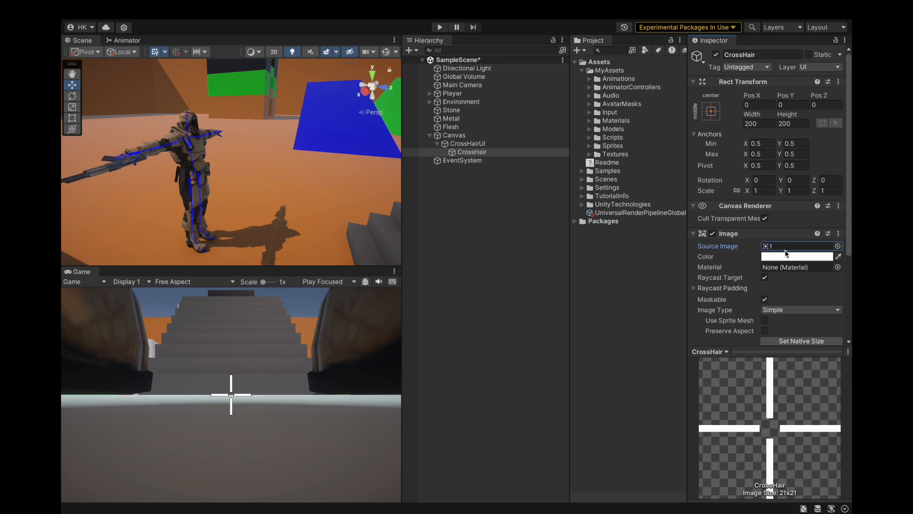
pyautogui.scroll(-3, 775, 251)
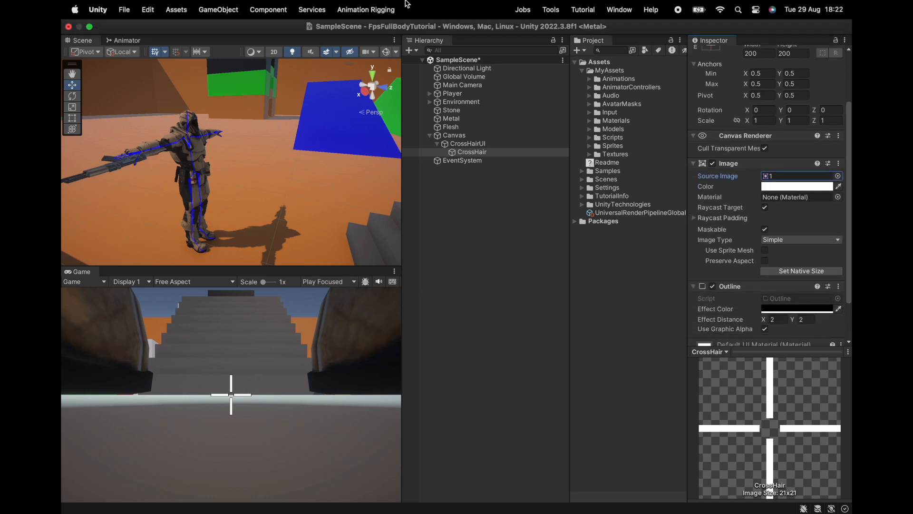
pyautogui.click(124, 10)
# Step: Play-test the cross-shaped crosshair by firing at the grey walls from the hip and aiming down the sights, and stop the game
pyautogui.click(440, 27)
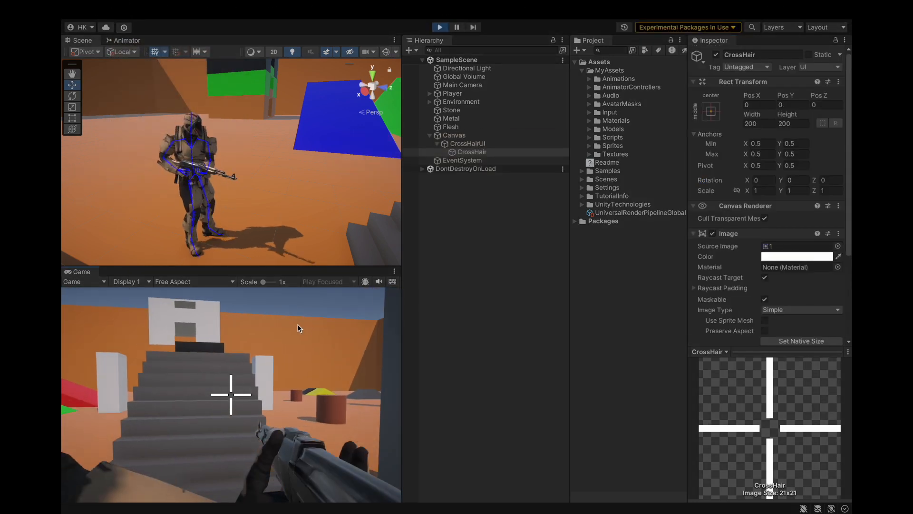
pyautogui.press('d')
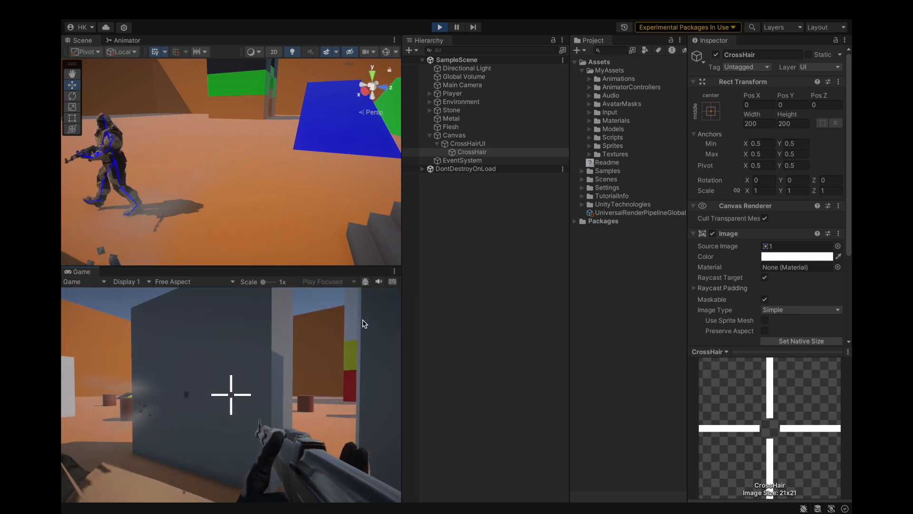
pyautogui.click(341, 313)
pyautogui.click(342, 303)
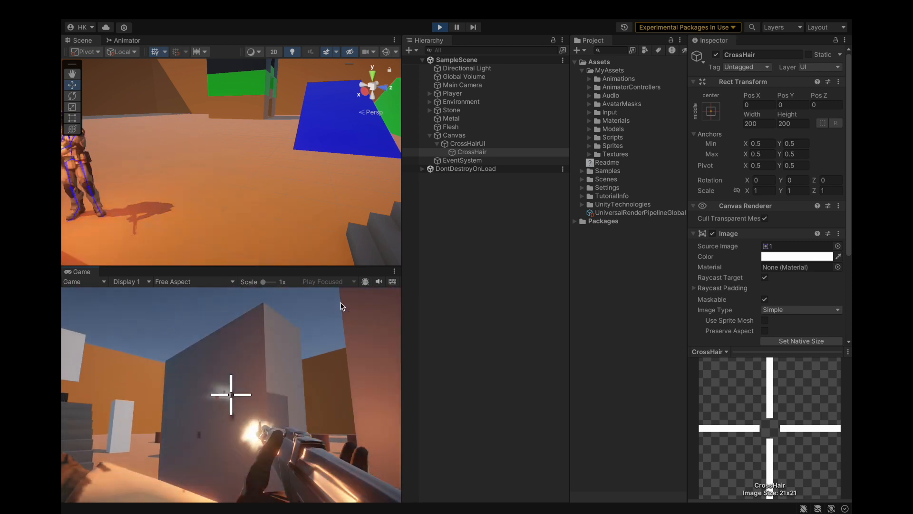
pyautogui.click(332, 306)
pyautogui.click(334, 309)
pyautogui.click(329, 336)
pyautogui.click(336, 310)
pyautogui.click(359, 328)
pyautogui.press('d')
pyautogui.moveTo(360, 328)
pyautogui.mouseDown()
pyautogui.moveTo(351, 343)
pyautogui.moveTo(401, 342)
pyautogui.moveTo(385, 367)
pyautogui.moveTo(382, 349)
pyautogui.mouseUp()
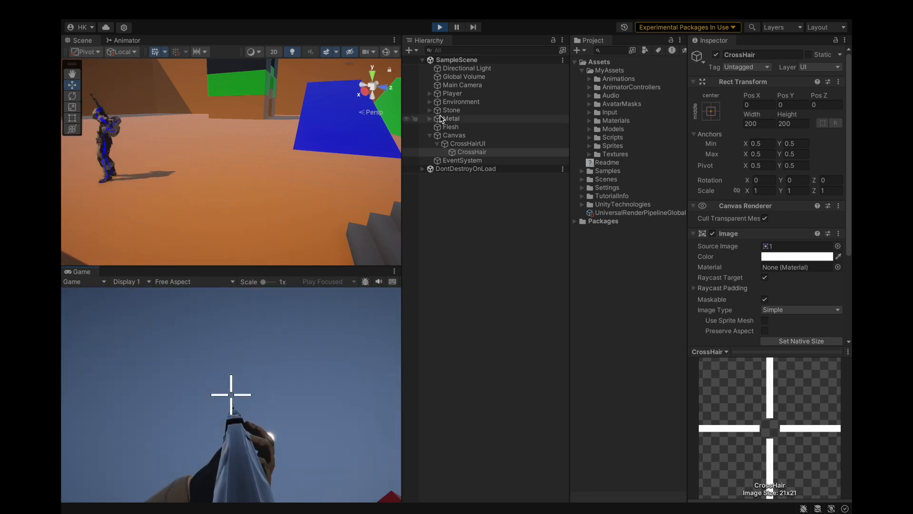
pyautogui.click(439, 27)
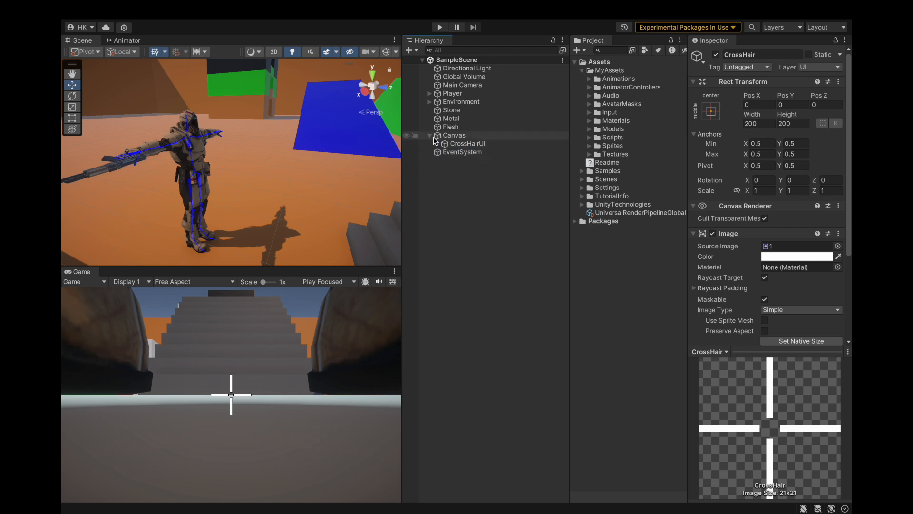
# Step: Collapse the Canvas hierarchy, clear the object selection and save the project
pyautogui.click(458, 154)
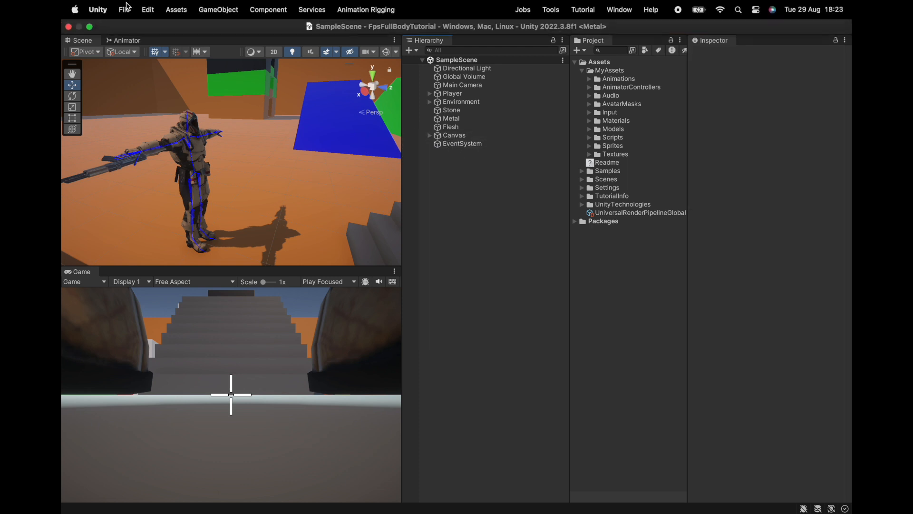
pyautogui.click(124, 9)
pyautogui.click(140, 147)
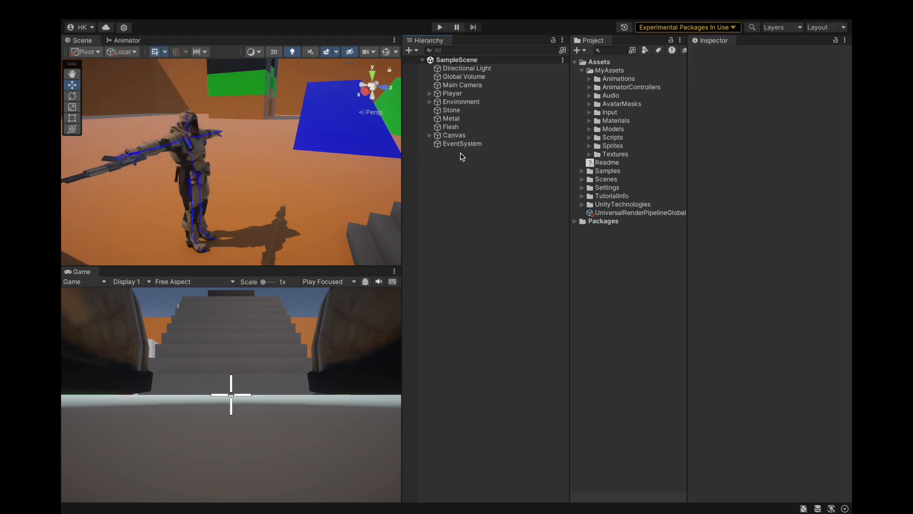